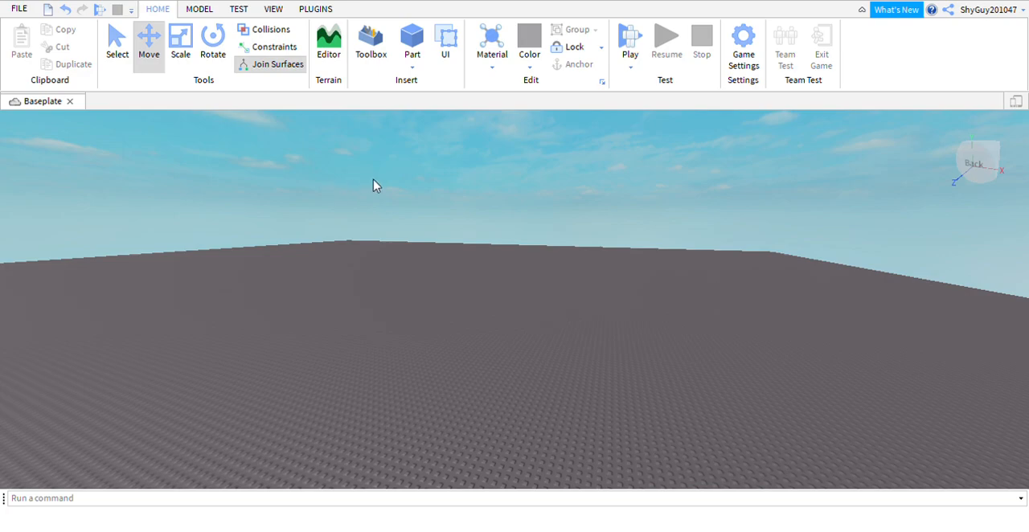
Display the Toolbox, Explorer and Properties windows for the Baseplate place.
mouse_move(337, 288)
right_mouse_down()
mouse_move(329, 296)
mouse_move(334, 279)
right_mouse_up()
right_click_drag(393, 254, 393, 252)
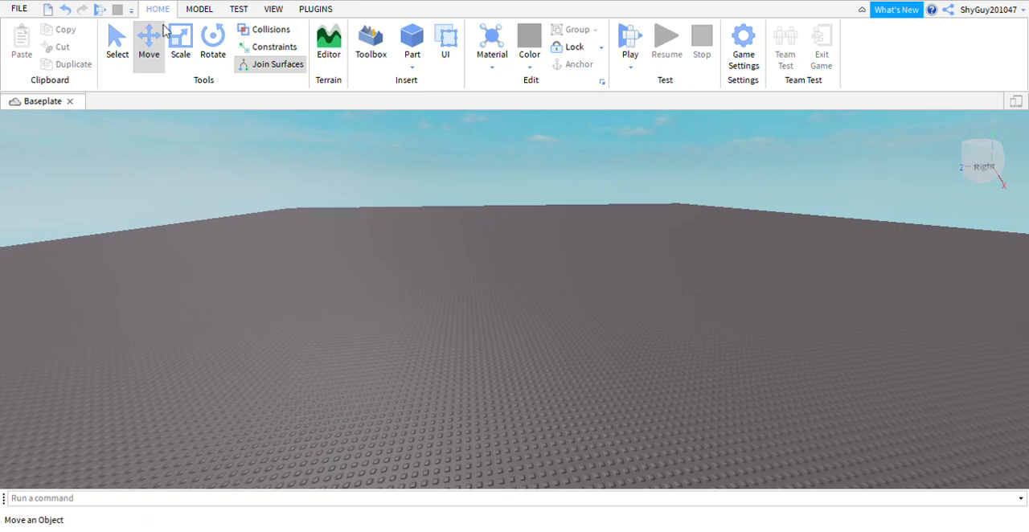
right_click_drag(253, 172, 255, 168)
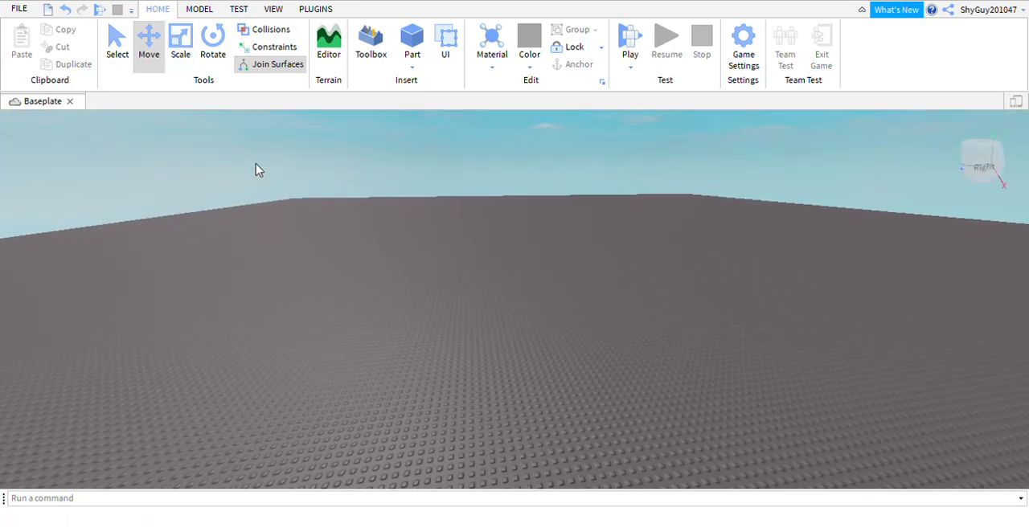
left_click(372, 47)
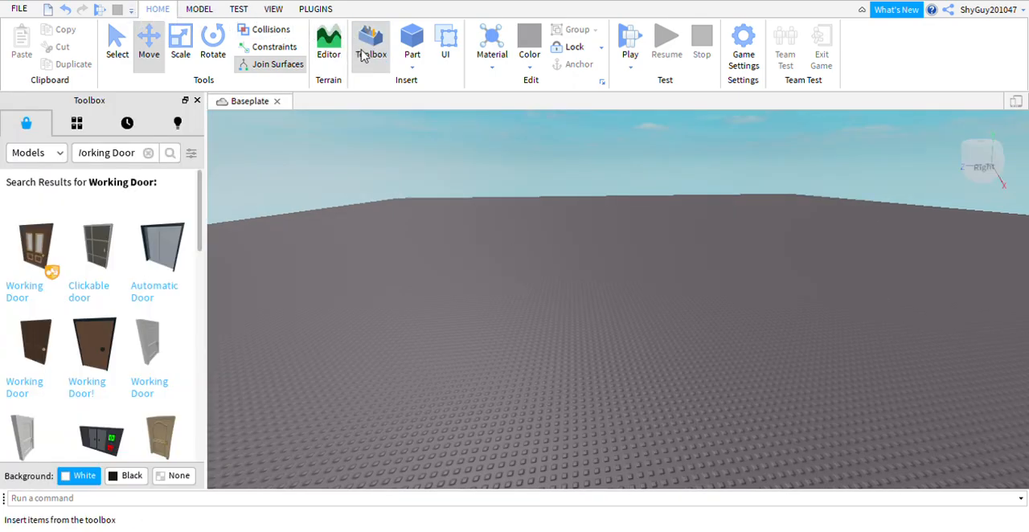
left_click(274, 9)
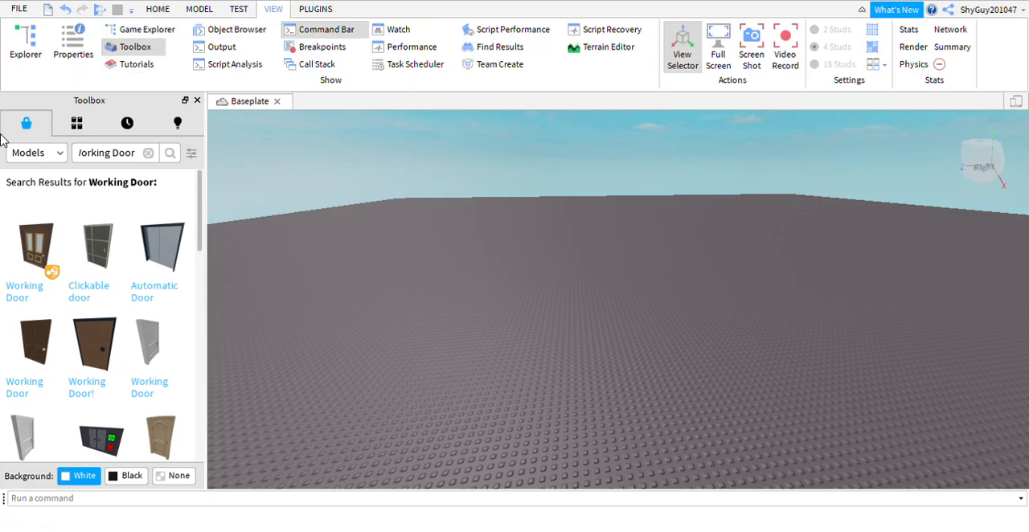
left_click(37, 62)
left_click(78, 48)
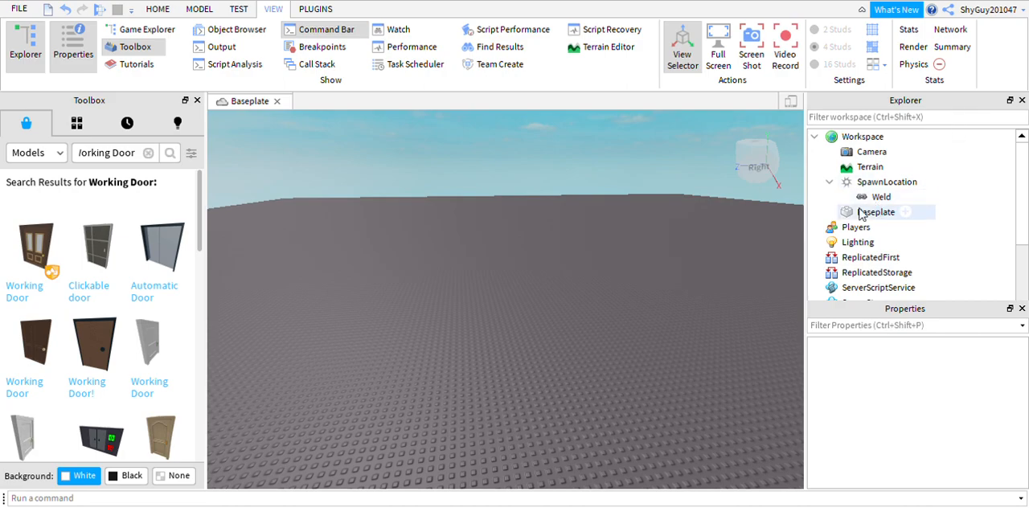
Delete the SpawnLocation from the Workspace and clear the Working Door search in the Toolbox.
left_click(830, 181)
left_click(875, 184)
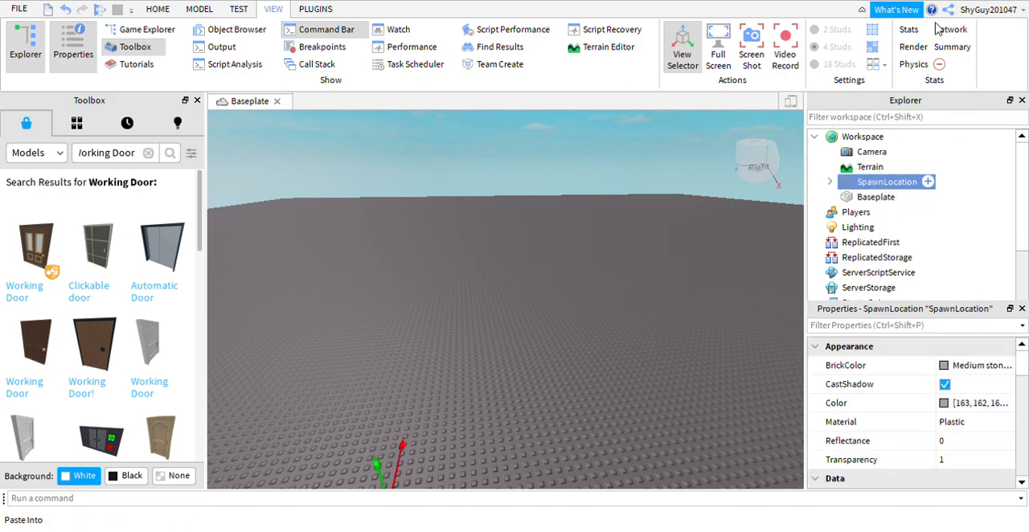
key("Delete")
right_click_drag(538, 287, 478, 272)
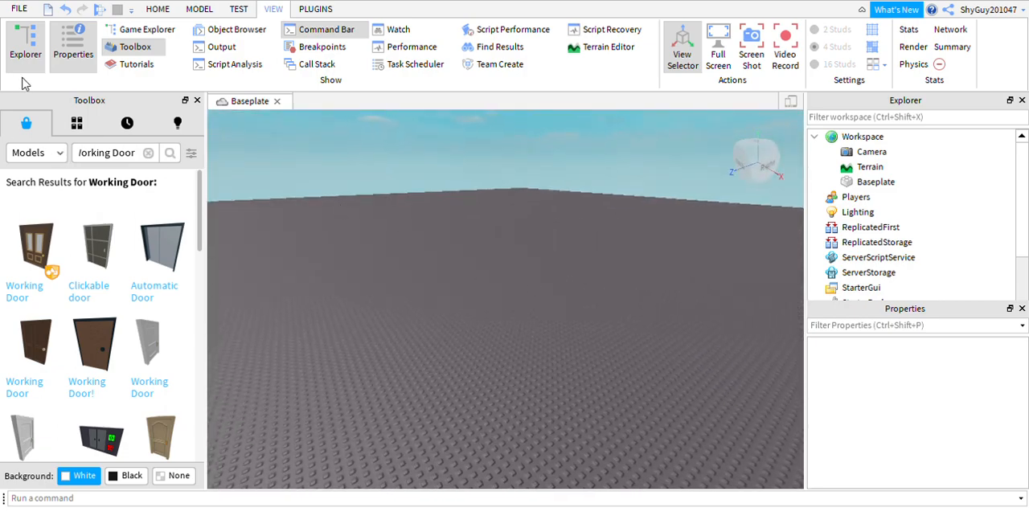
left_click(148, 152)
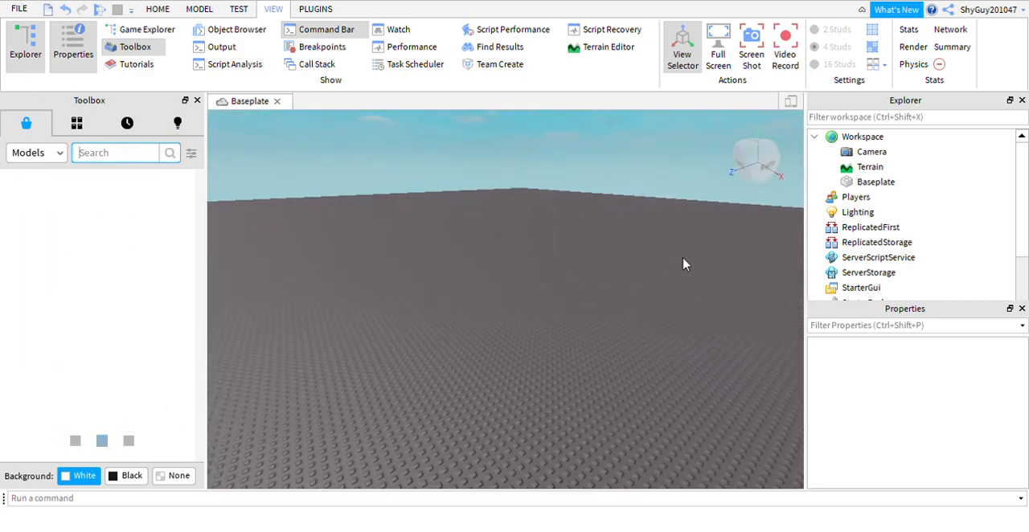
right_click_drag(423, 277, 426, 278)
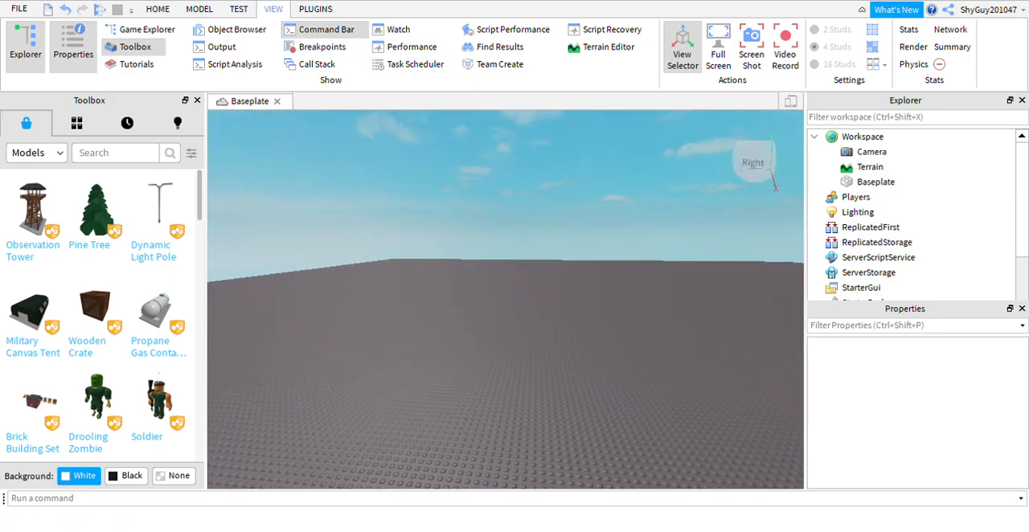
Insert a new block part into the Workspace, on top of the baseplate.
left_click(159, 10)
right_click_drag(605, 312, 624, 211)
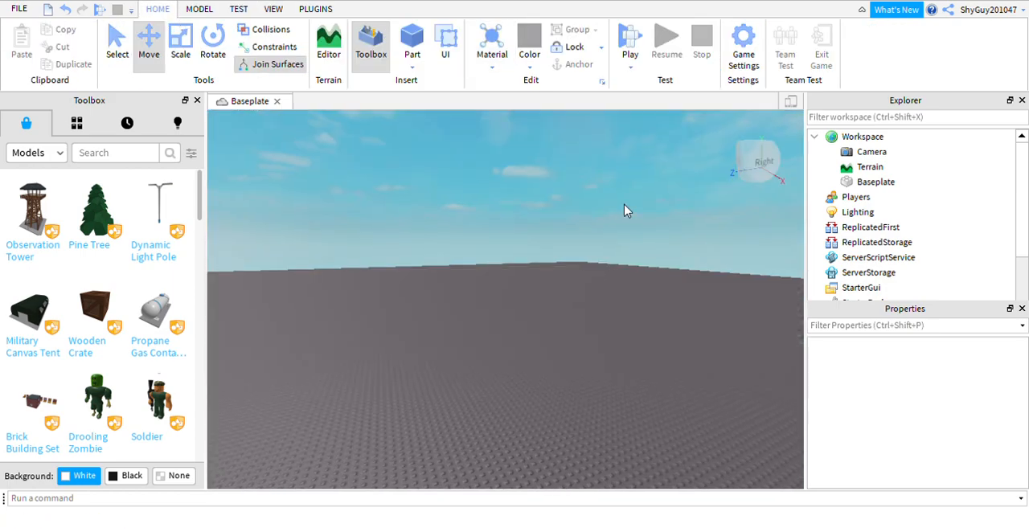
left_click(406, 54)
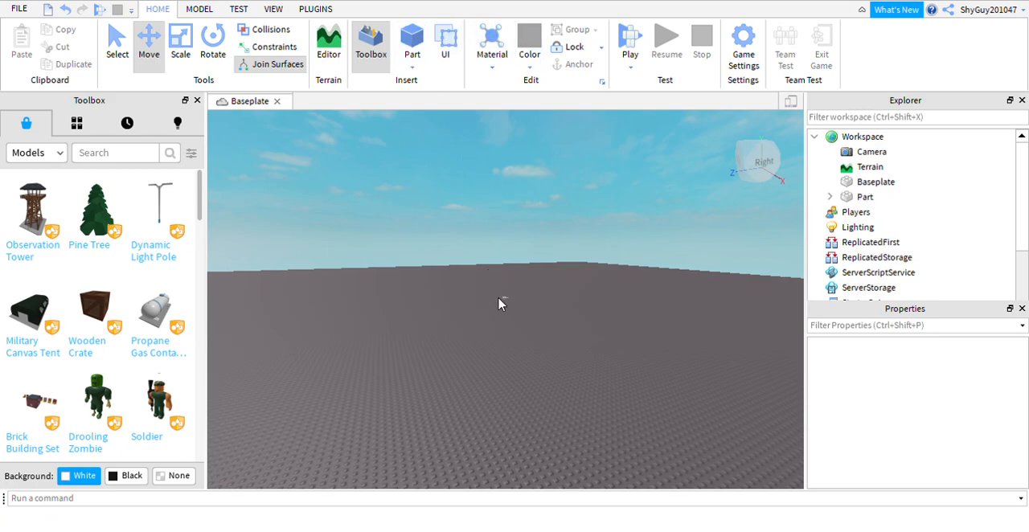
left_click(861, 201)
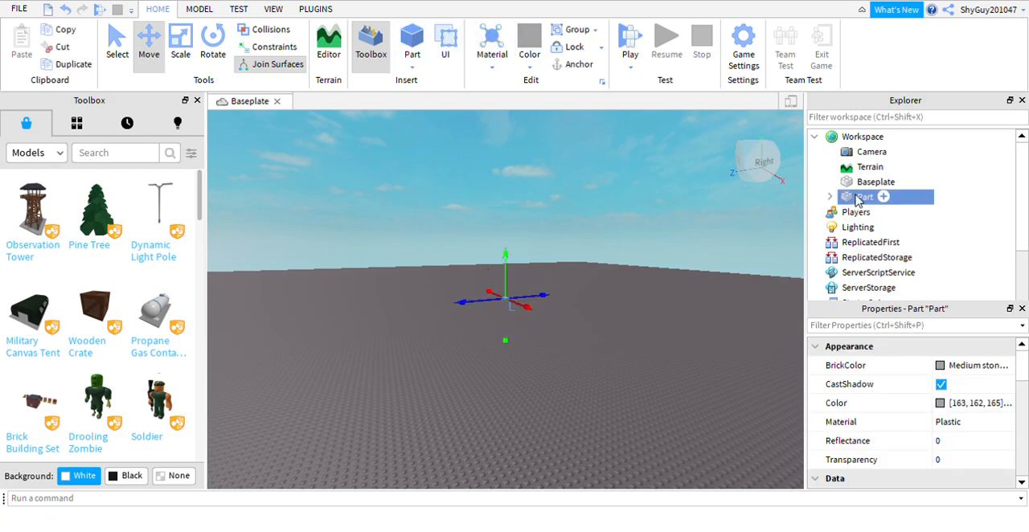
key("f")
right_click_drag(604, 237, 580, 204)
left_click(615, 151)
scroll(615, 156, "down", 15)
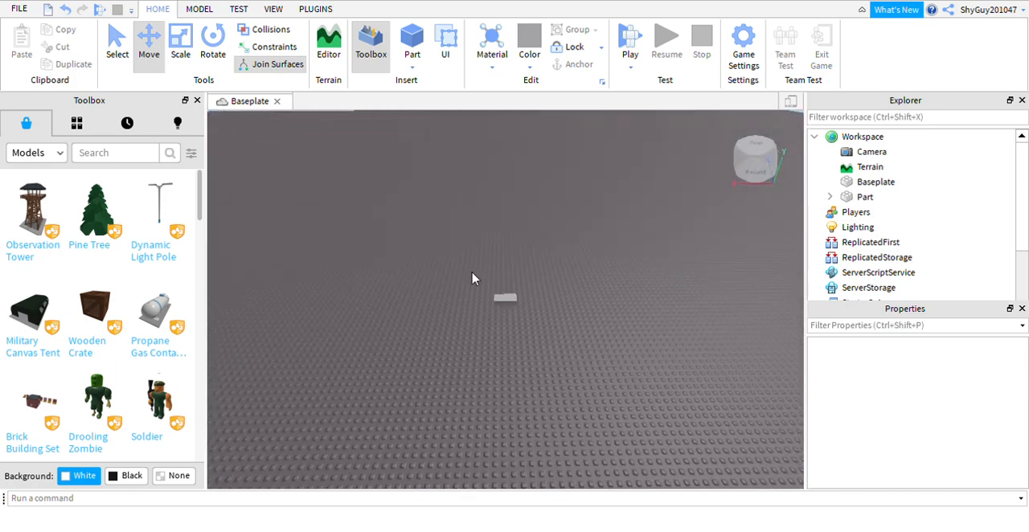
scroll(473, 279, "up", 5)
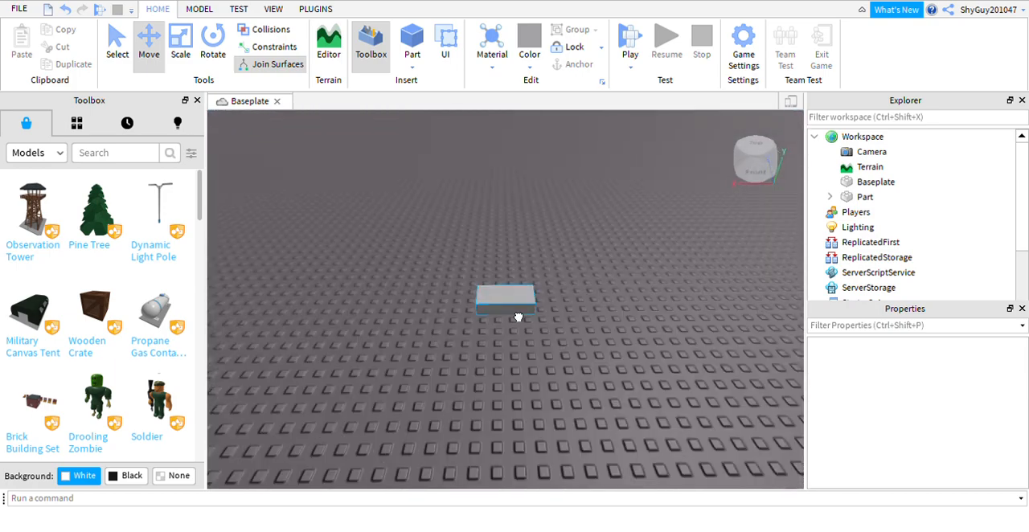
Rename the new block part as Conveyor 1.
left_click(519, 312)
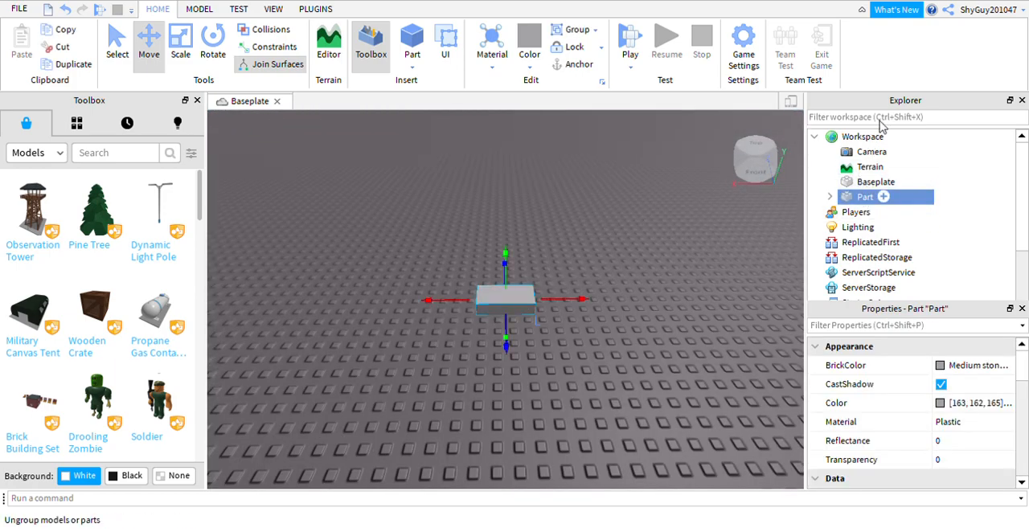
key("F2")
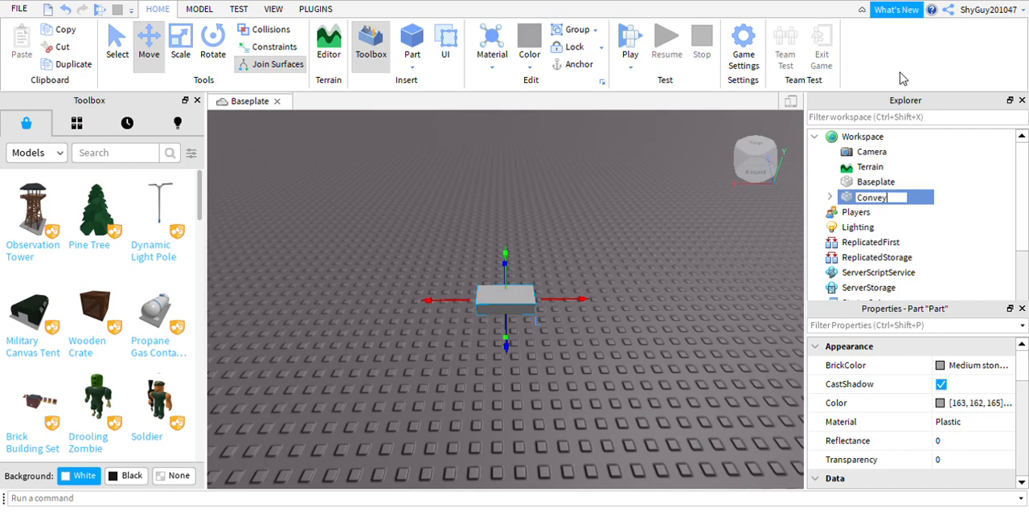
left_click(693, 235)
right_click_drag(613, 264, 611, 261)
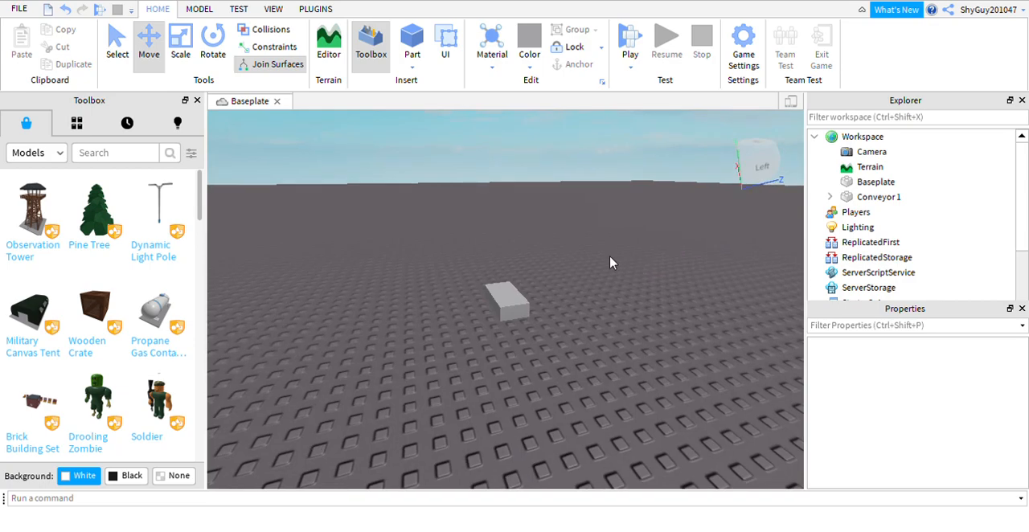
Scale the Conveyor 1 part into a long, flat strip, stretching it mainly along its X axis.
left_click(515, 304)
right_click_drag(533, 318, 533, 317)
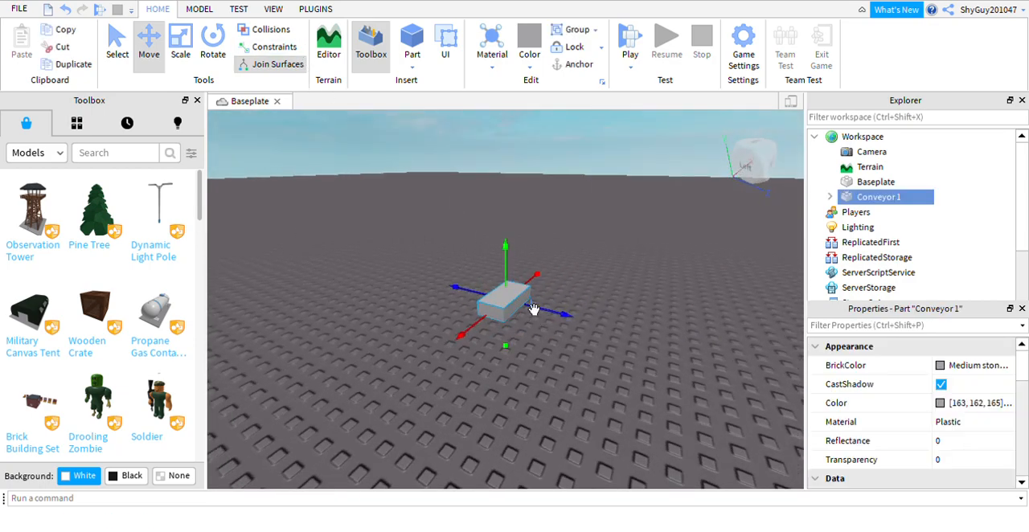
left_click_drag(529, 363, 531, 376)
mouse_move(529, 298)
right_mouse_down()
mouse_move(520, 303)
mouse_move(542, 322)
mouse_move(529, 298)
right_mouse_up()
left_click_drag(532, 296, 541, 288)
right_click_drag(744, 197, 571, 230)
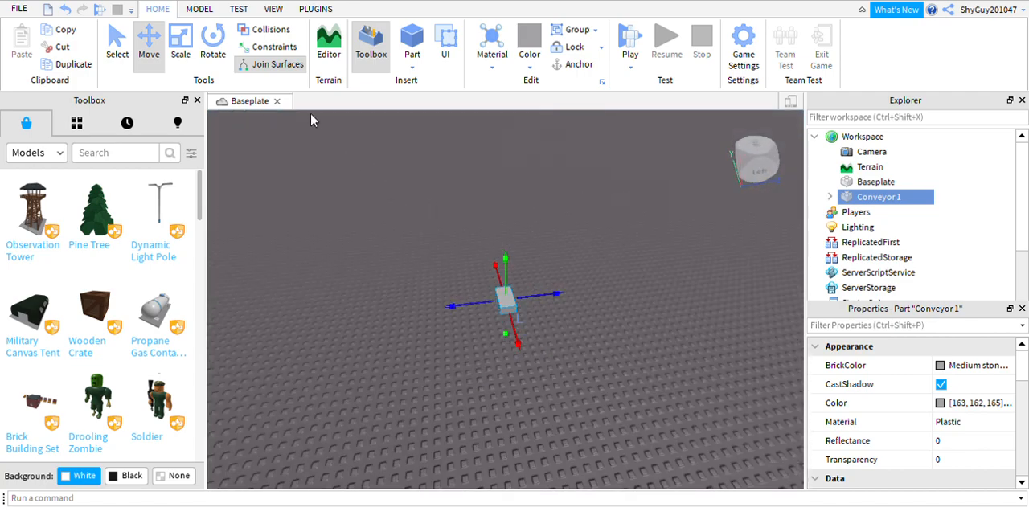
left_click(180, 46)
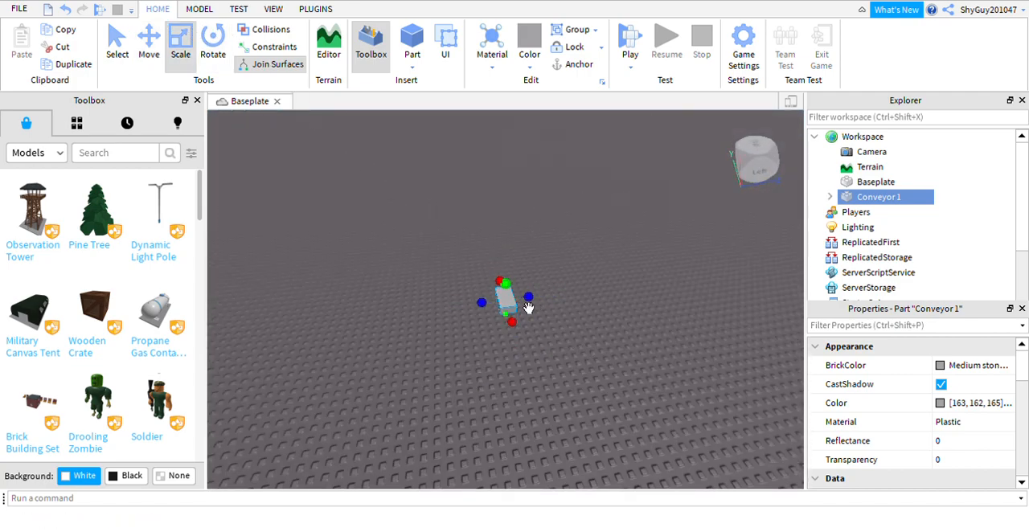
mouse_move(528, 322)
right_mouse_down()
mouse_move(442, 326)
mouse_move(527, 306)
right_mouse_up()
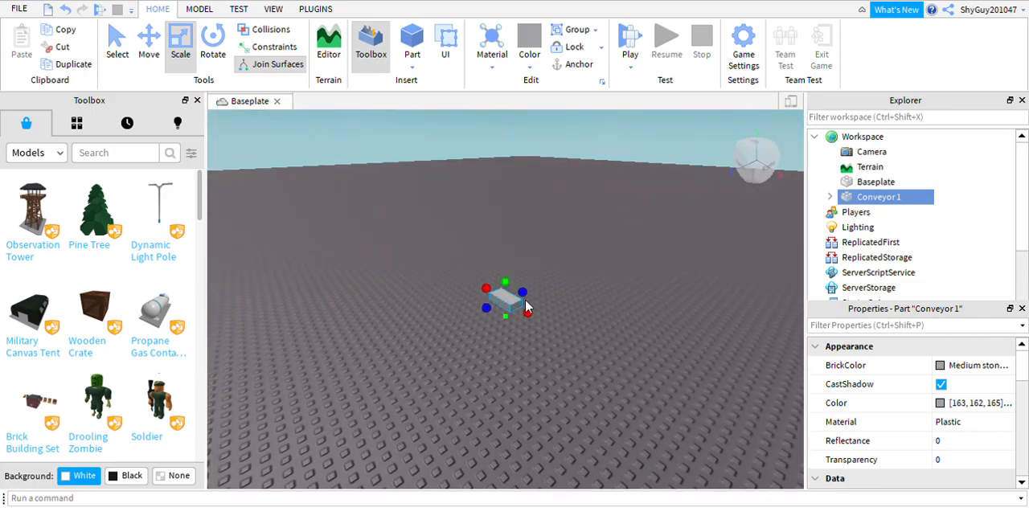
left_click_drag(532, 319, 764, 522)
right_click_drag(539, 346, 572, 258)
scroll(573, 258, "down", 2)
left_click_drag(566, 314, 586, 351)
left_click_drag(617, 307, 799, 304)
right_click_drag(511, 193, 588, 172)
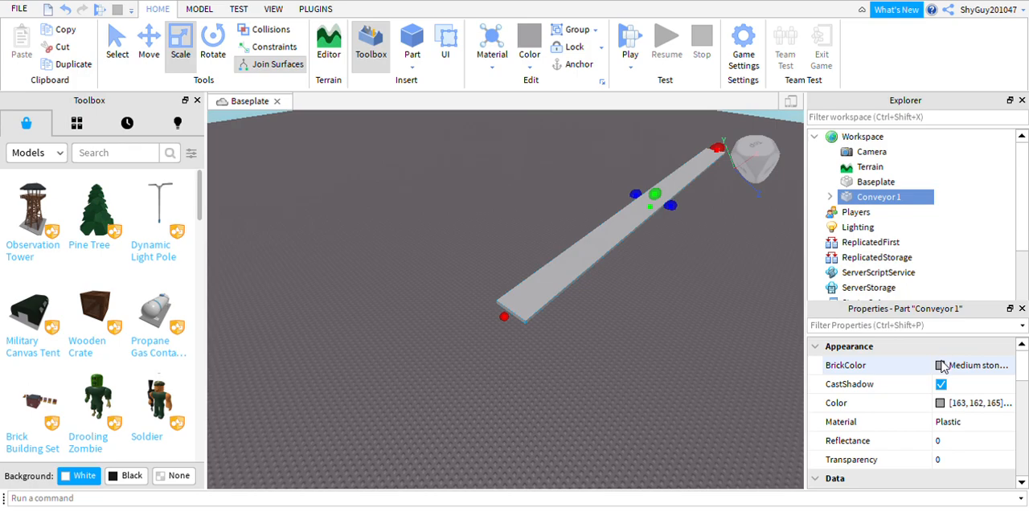
Set the BrickColor of Conveyor 1 to Black and its material to Metal.
left_click(940, 364)
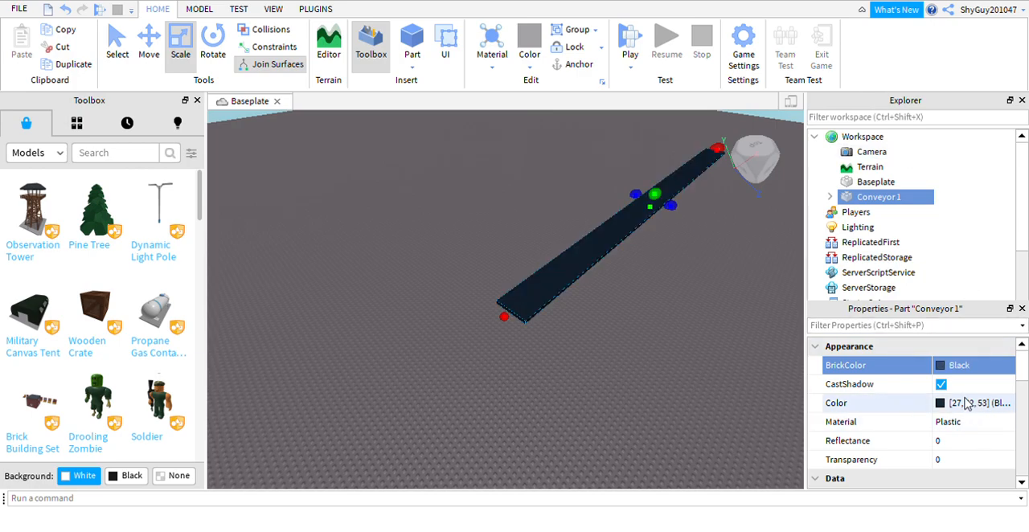
left_click(973, 424)
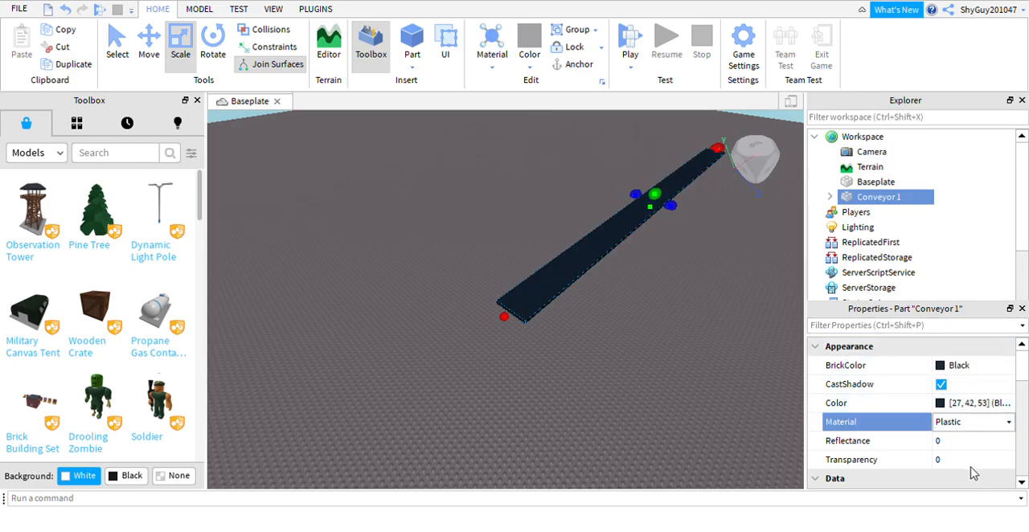
left_click(966, 513)
right_click_drag(469, 313, 466, 313)
scroll(446, 213, "up", 5)
scroll(493, 211, "down", 6)
right_click_drag(513, 218, 534, 234)
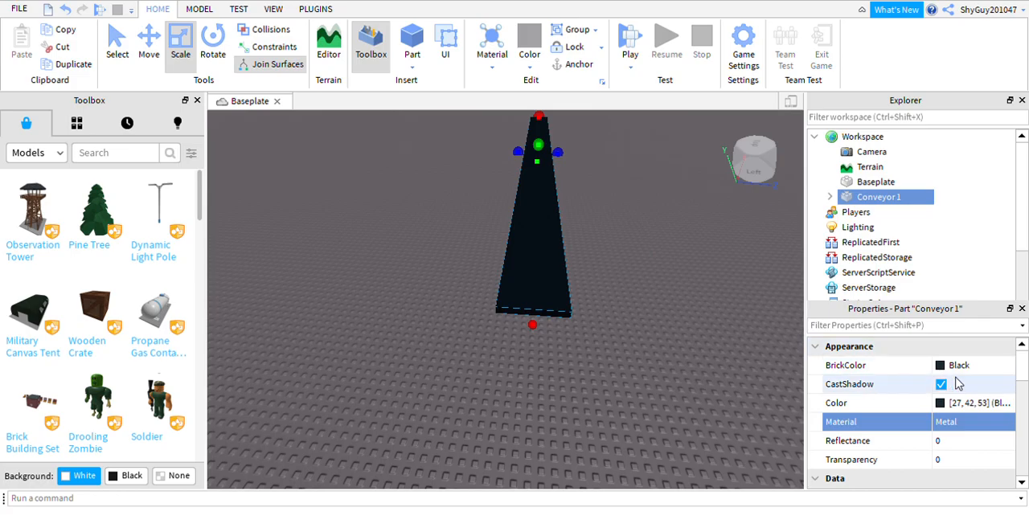
right_click_drag(586, 268, 577, 238)
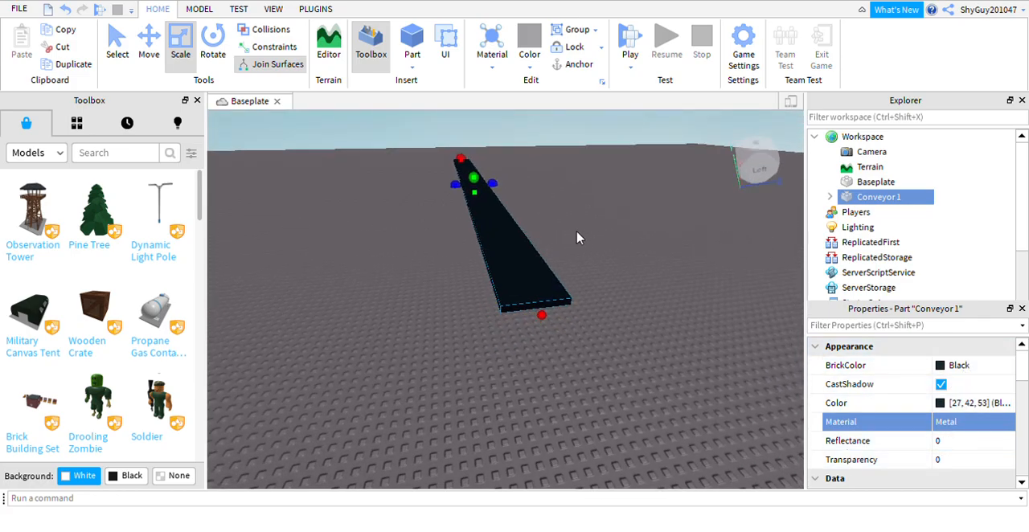
left_click(587, 150)
right_click_drag(587, 151, 584, 153)
left_click(555, 232)
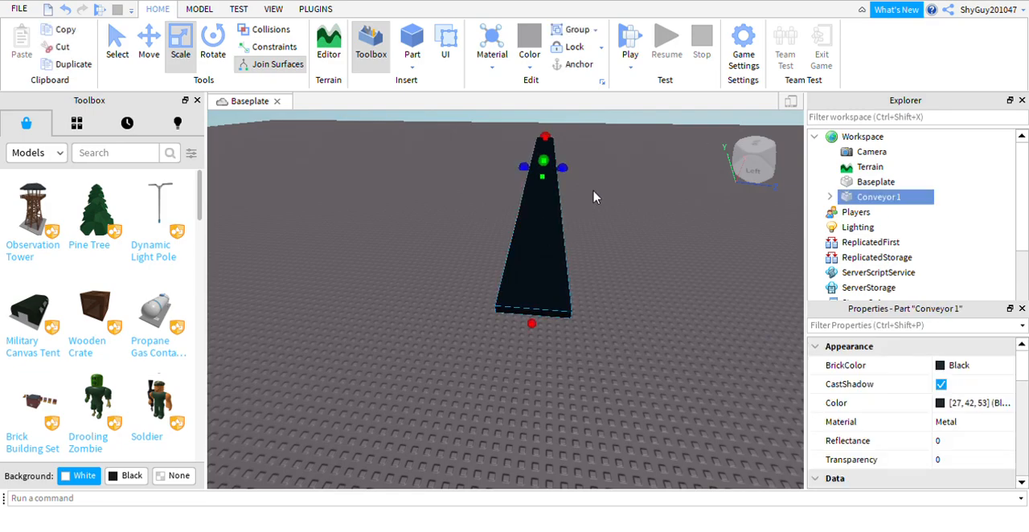
left_click(623, 184)
right_click_drag(624, 184, 584, 182)
left_click(536, 248)
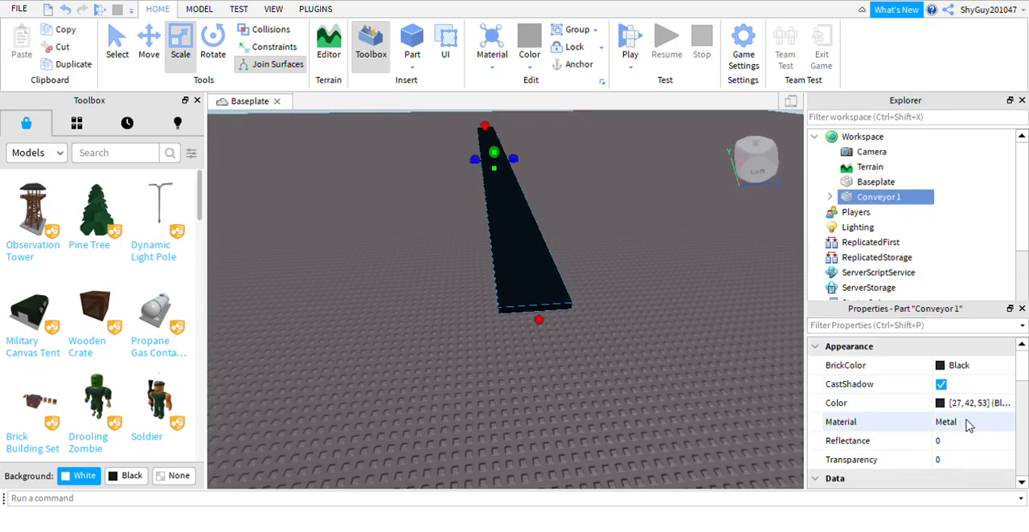
Set the FrontSurface of Conveyor 1 to Hinge.
scroll(907, 410, "down", 3)
scroll(907, 410, "down", 3)
left_click(817, 479)
scroll(907, 439, "down", 3)
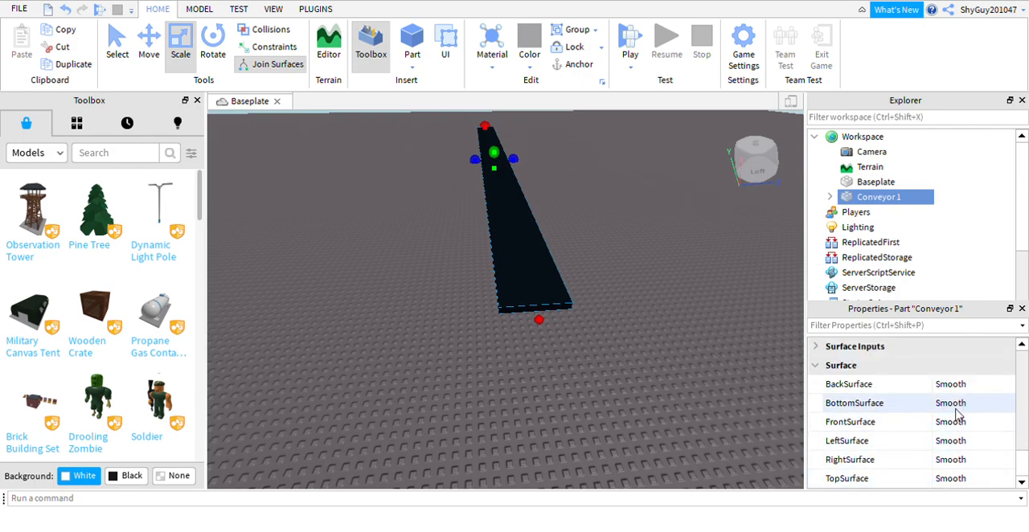
scroll(946, 434, "up", 2)
scroll(959, 456, "down", 2)
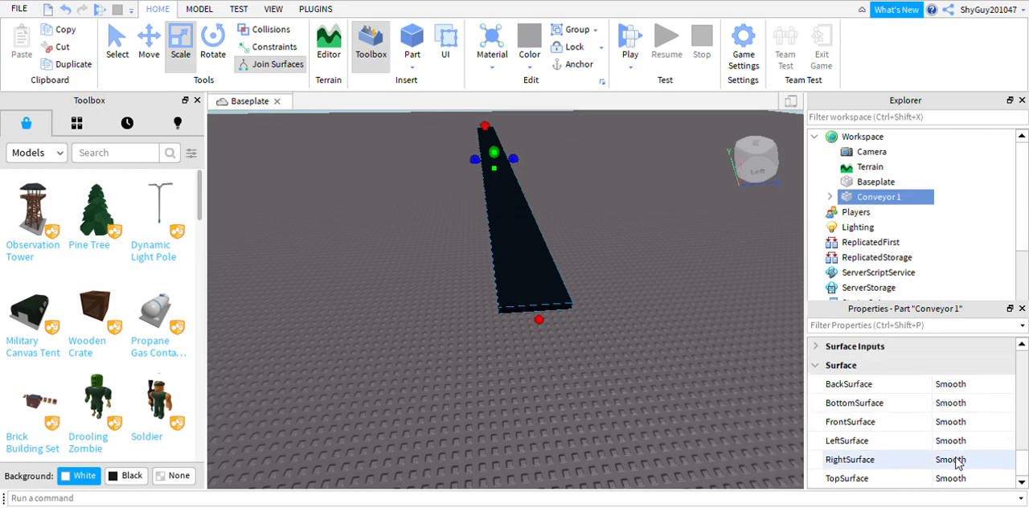
left_click(961, 426)
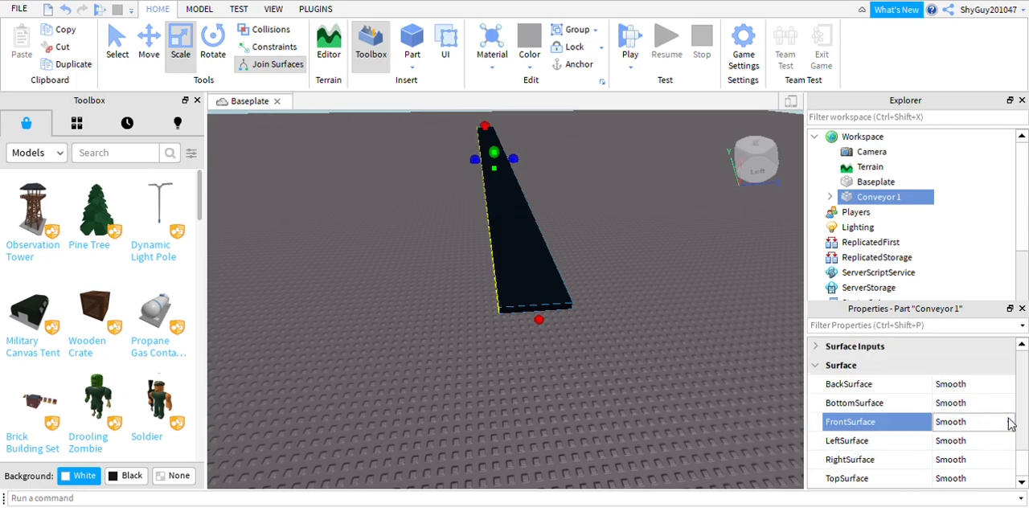
left_click(968, 451)
right_click_drag(479, 219, 463, 200)
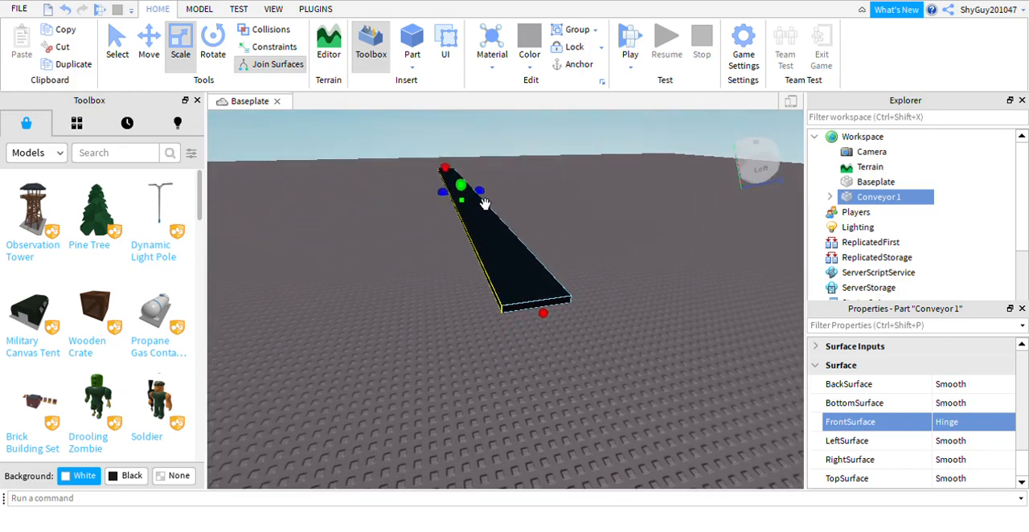
Rescale Conveyor 1 so that its long direction runs along the Z axis, front to back.
left_click_drag(470, 189, 714, 322)
left_click_drag(663, 295, 696, 331)
right_click_drag(691, 269, 663, 267)
scroll(644, 302, "down", 5)
scroll(643, 304, "down", 1)
left_click_drag(587, 354, 697, 406)
right_click_drag(646, 379, 557, 287)
left_click(570, 278)
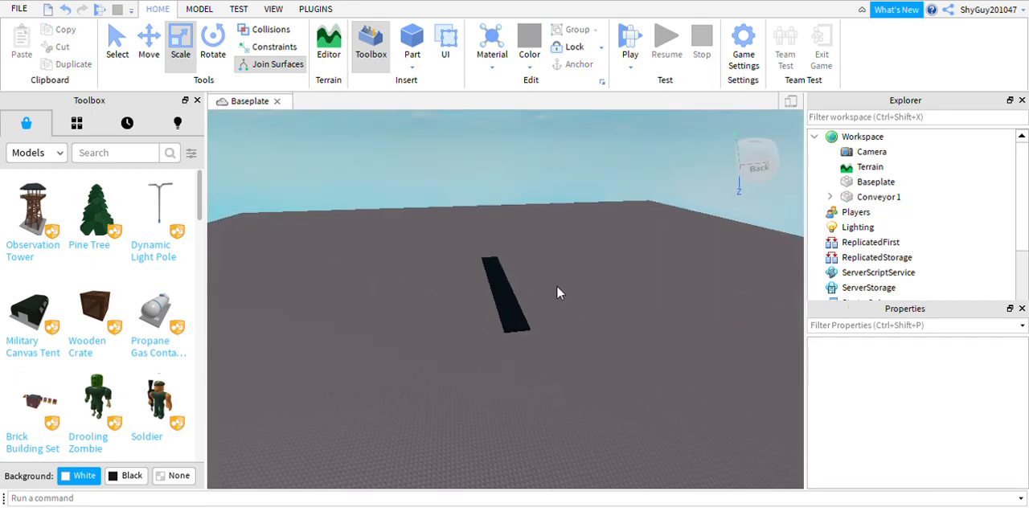
Lengthen Conveyor 1 by extending its near end along the Z axis.
left_click(520, 350)
left_click(515, 341)
left_click(523, 340)
left_click_drag(524, 340, 568, 396)
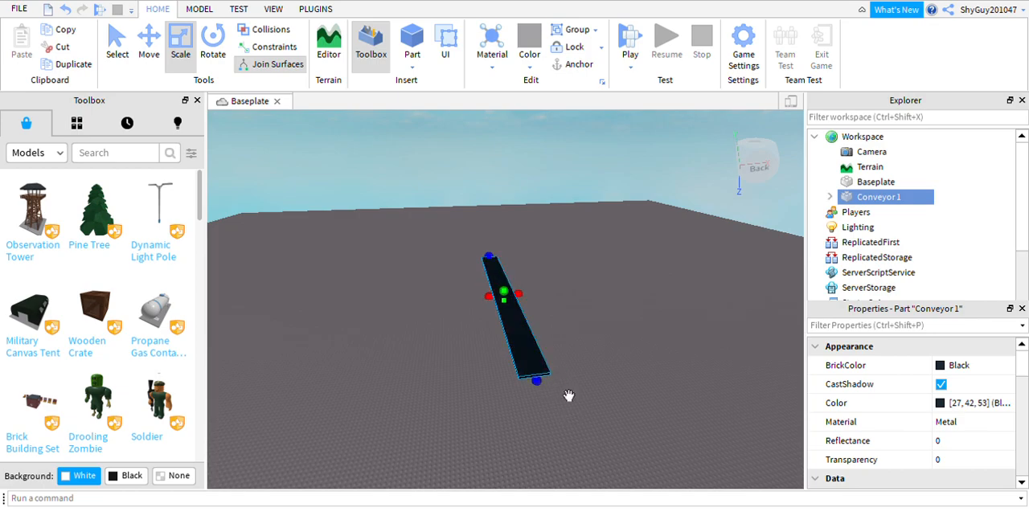
left_click(569, 308)
right_click_drag(569, 308, 562, 306)
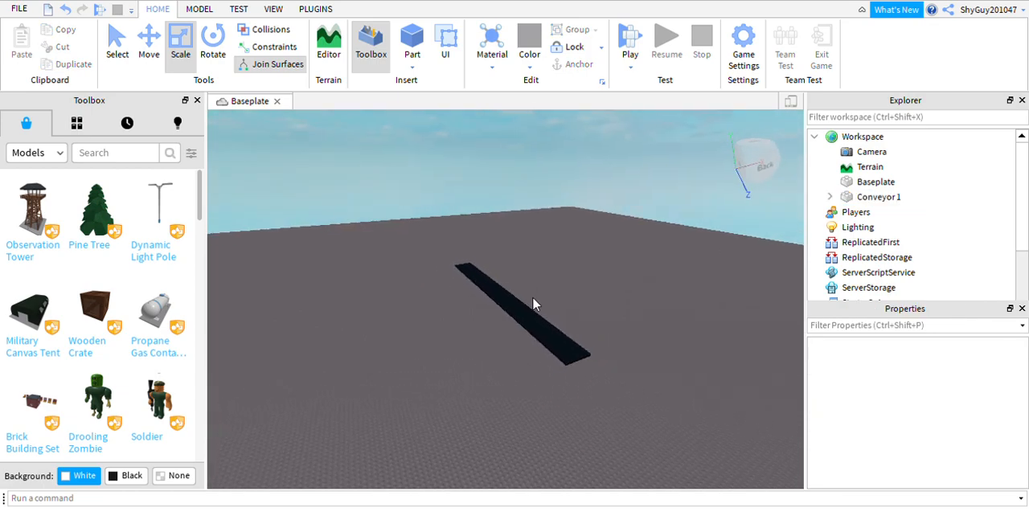
Anchor Conveyor 1 so that it stays fixed in place on the baseplate.
left_click(546, 344)
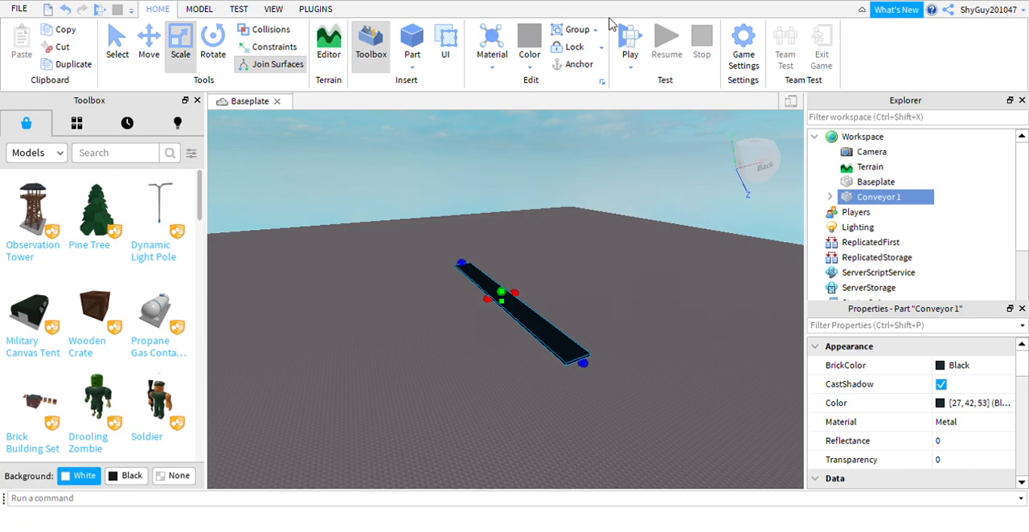
left_click(569, 68)
mouse_move(526, 168)
right_mouse_down()
mouse_move(526, 180)
mouse_move(526, 169)
right_mouse_up()
scroll(508, 207, "up", 5)
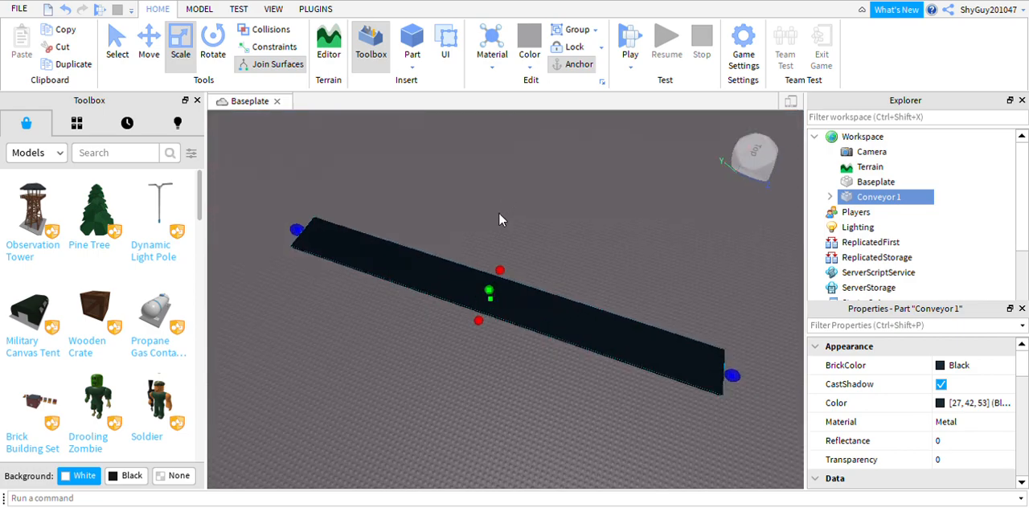
left_click(503, 201)
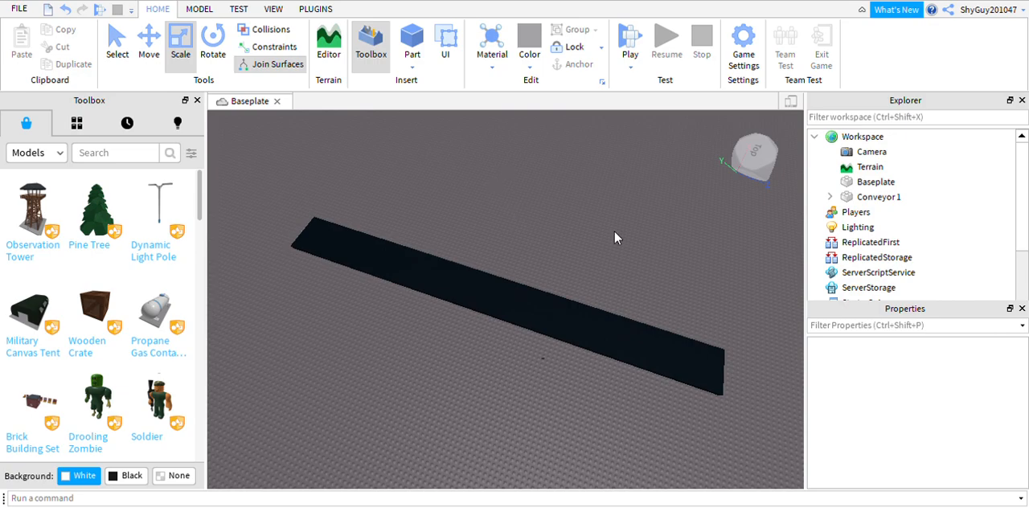
Insert a Script into Conveyor 1 and clear its default print line.
left_click(872, 198)
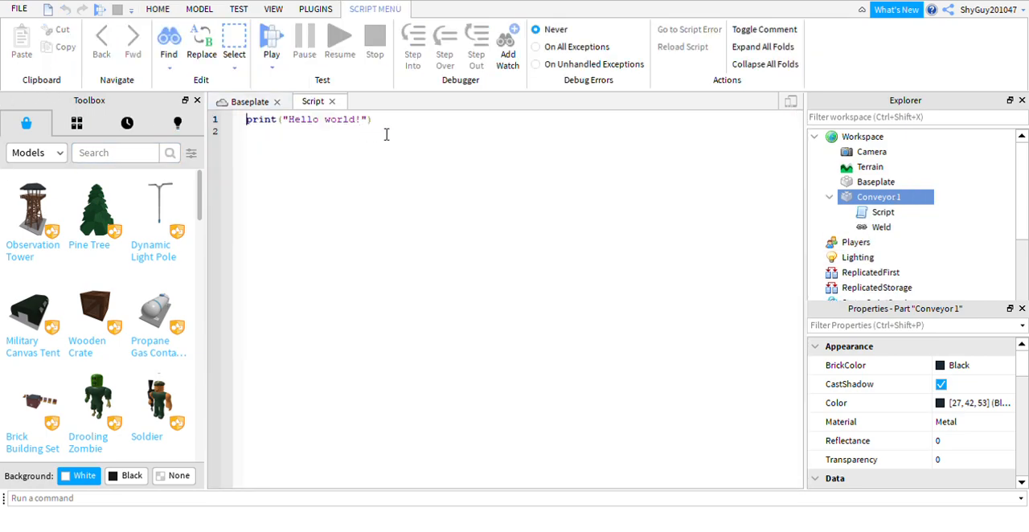
key("ctrl+a")
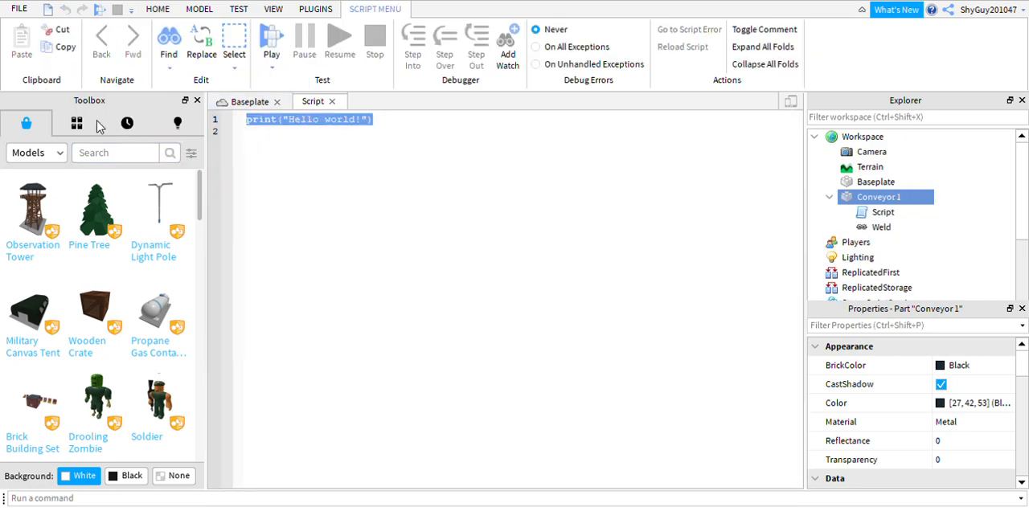
key("BackSpace")
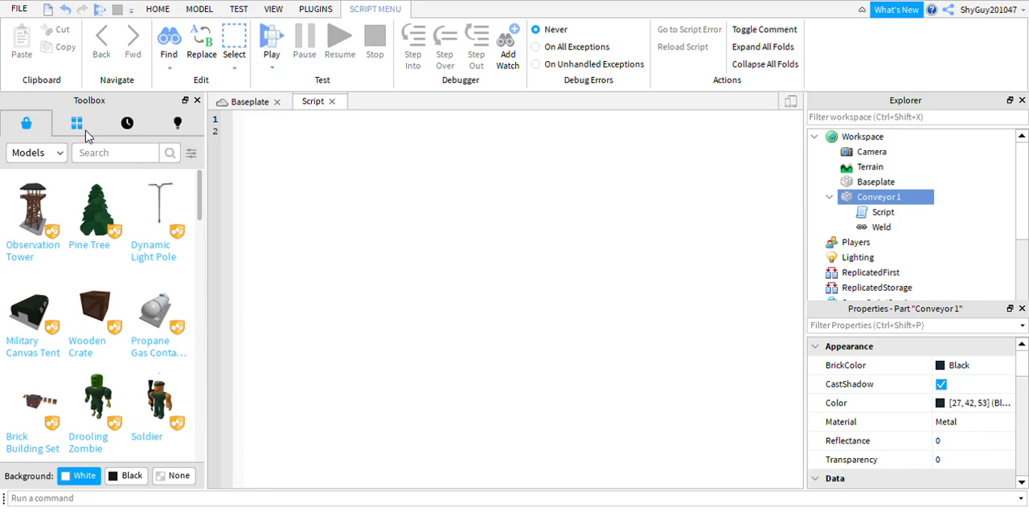
Open an endless loop on the script's first line with "while true do".
type("s")
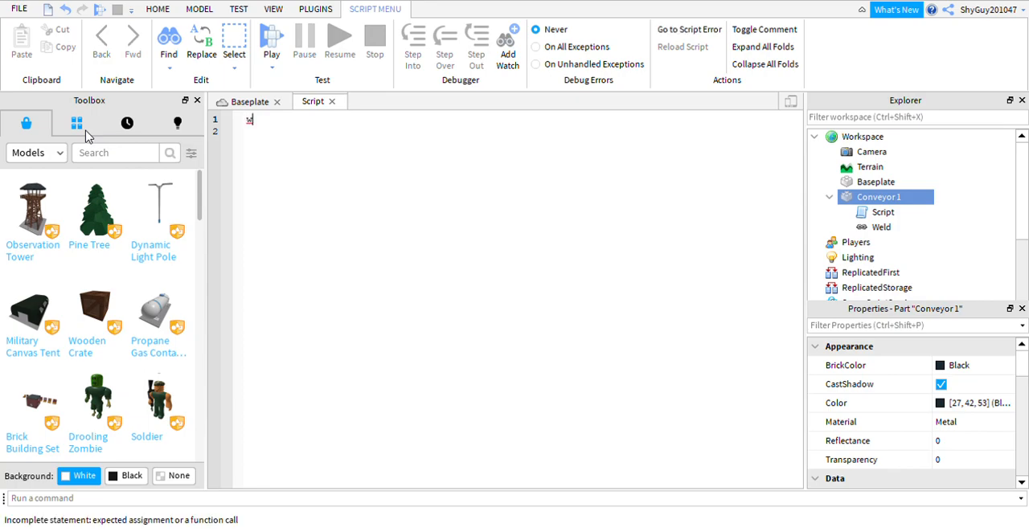
type("hile t")
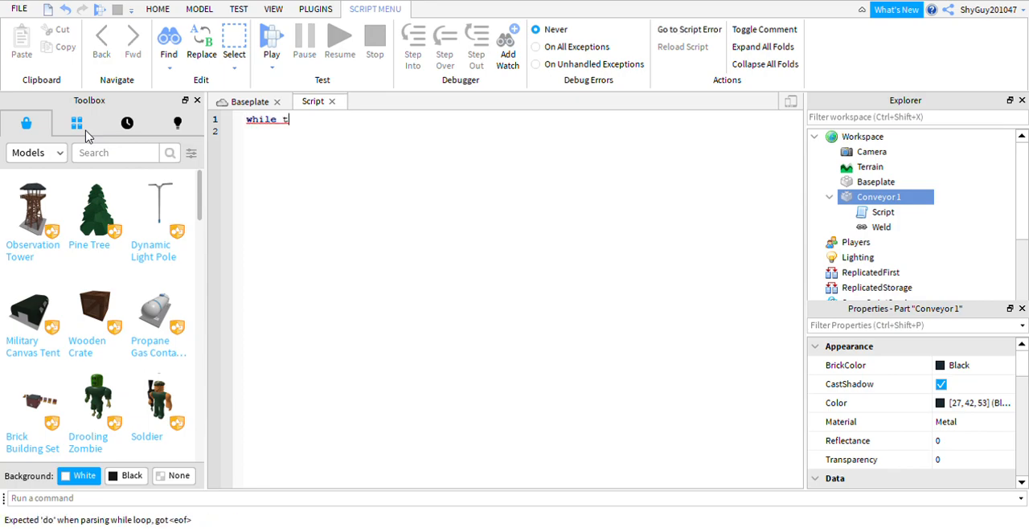
type("rue do#")
key("BackSpace")
key("Return")
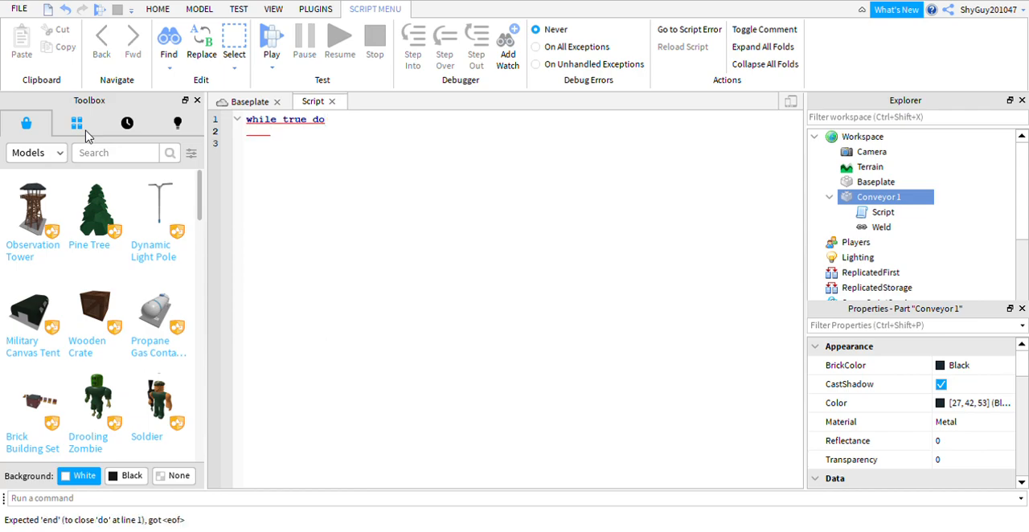
Begin the loop body with an assignment to script.Parent.Velocity.
type("s")
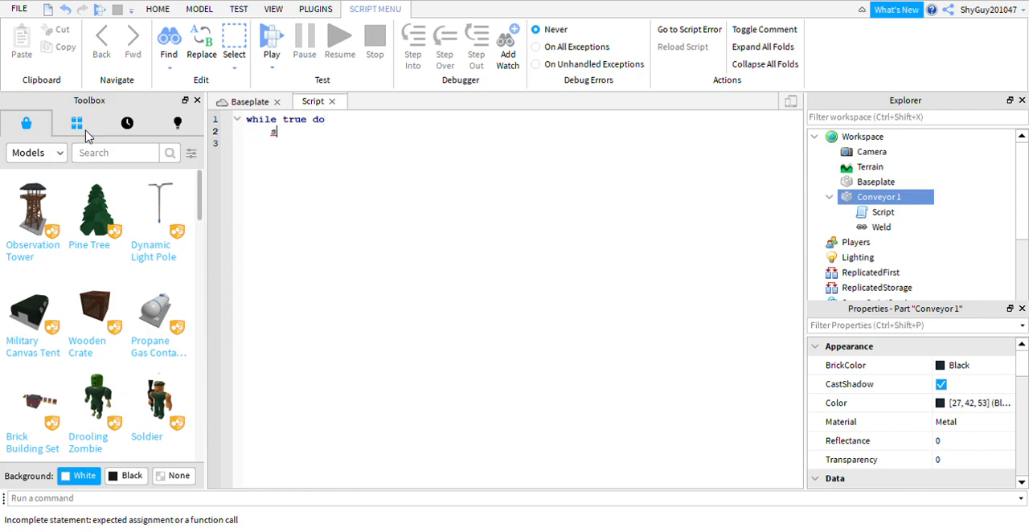
type("cript.Parent")
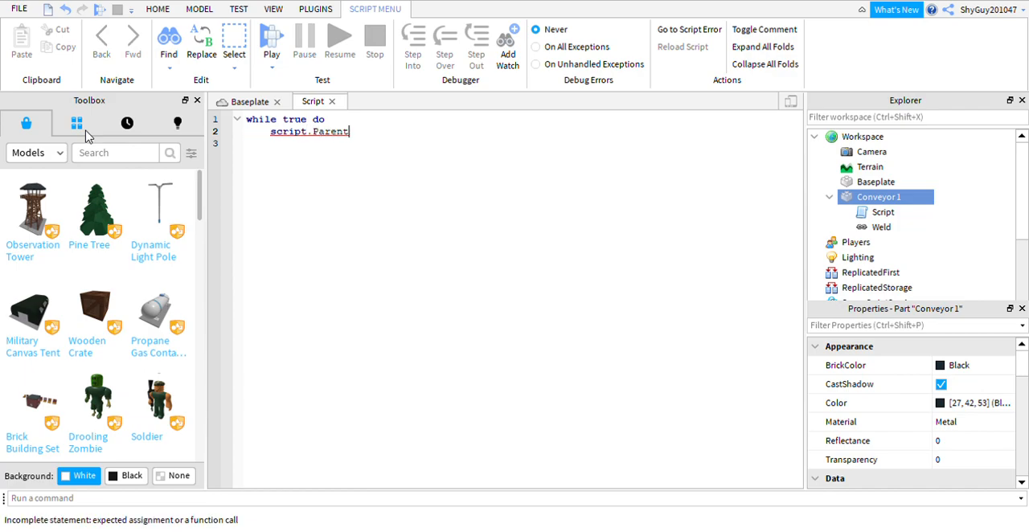
type(".V")
key("BackSpace")
type("= ")
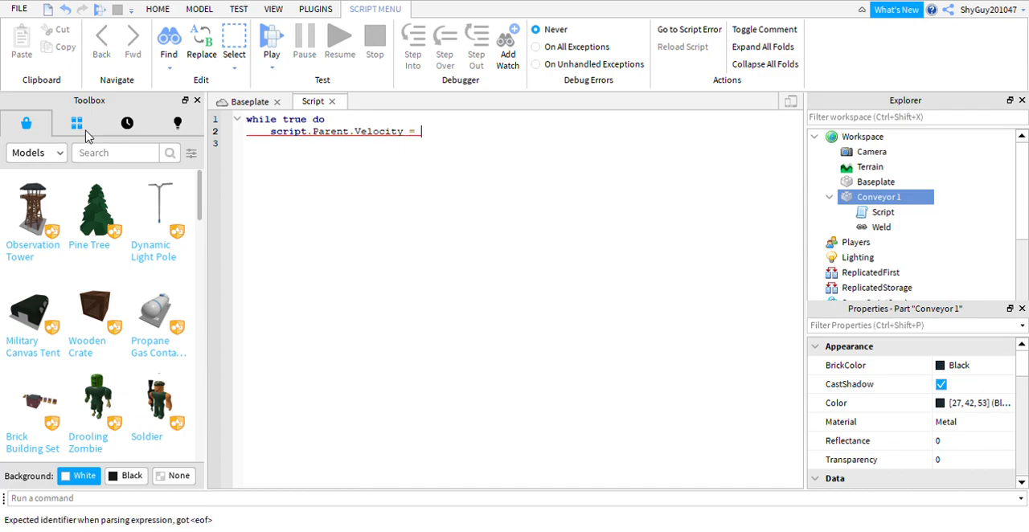
type("scri")
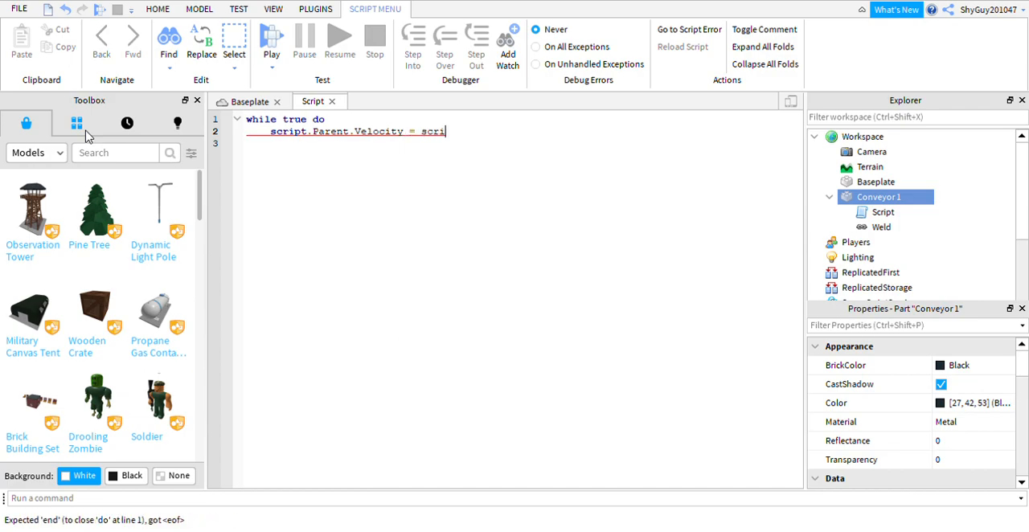
type("pt.")
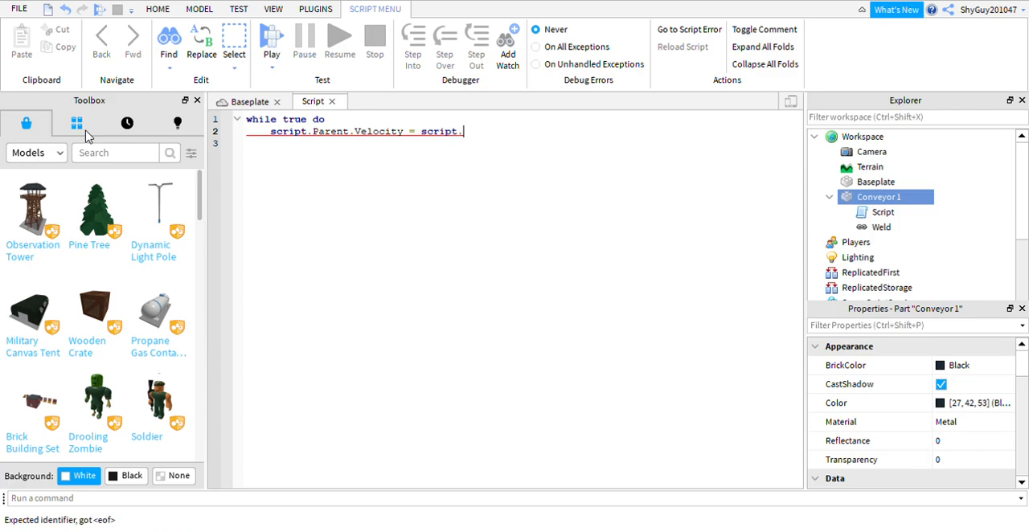
type("Parent.CFra")
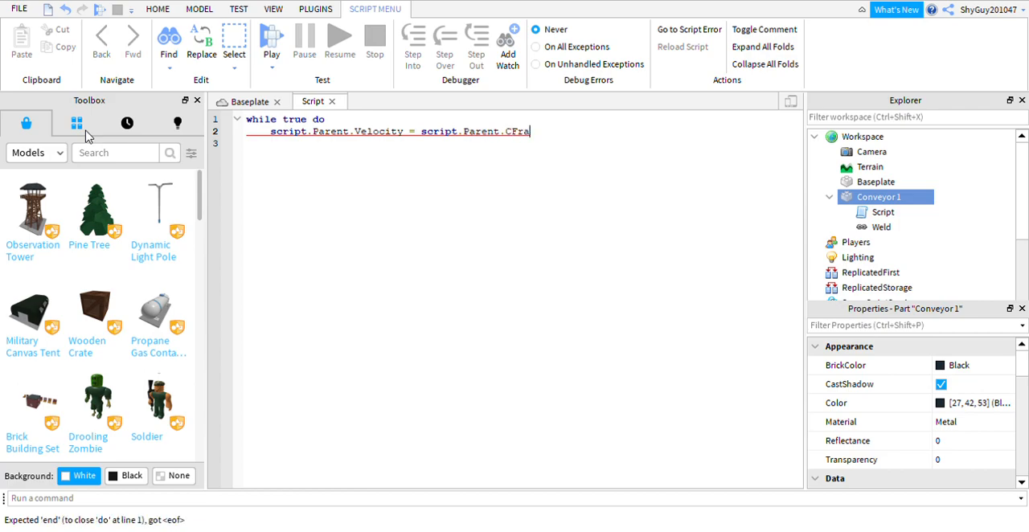
type("me.lookVector")
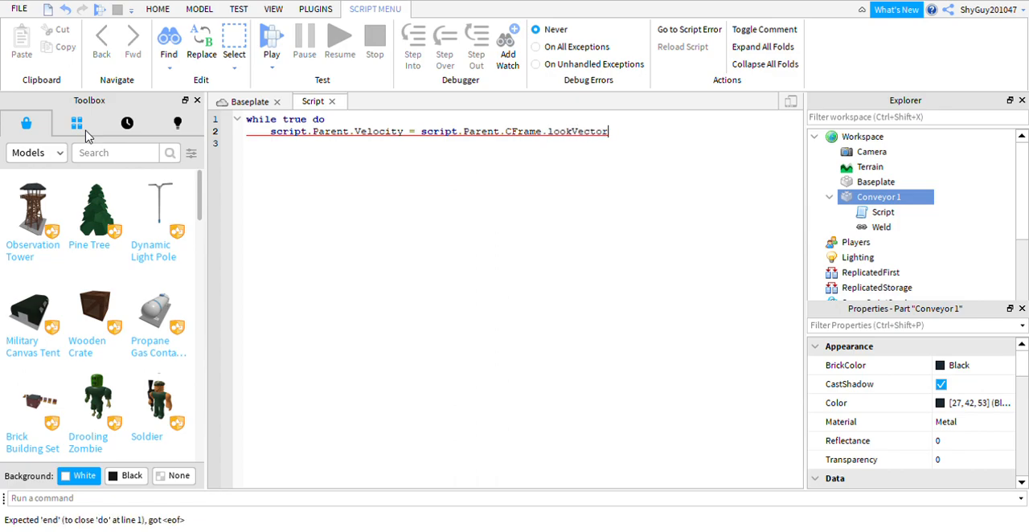
type("*")
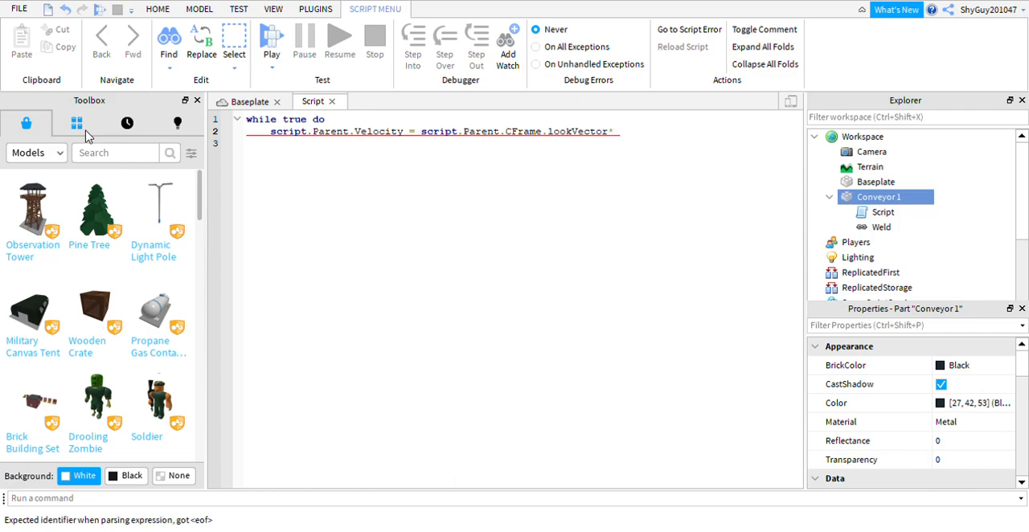
type(" 20--Speed")
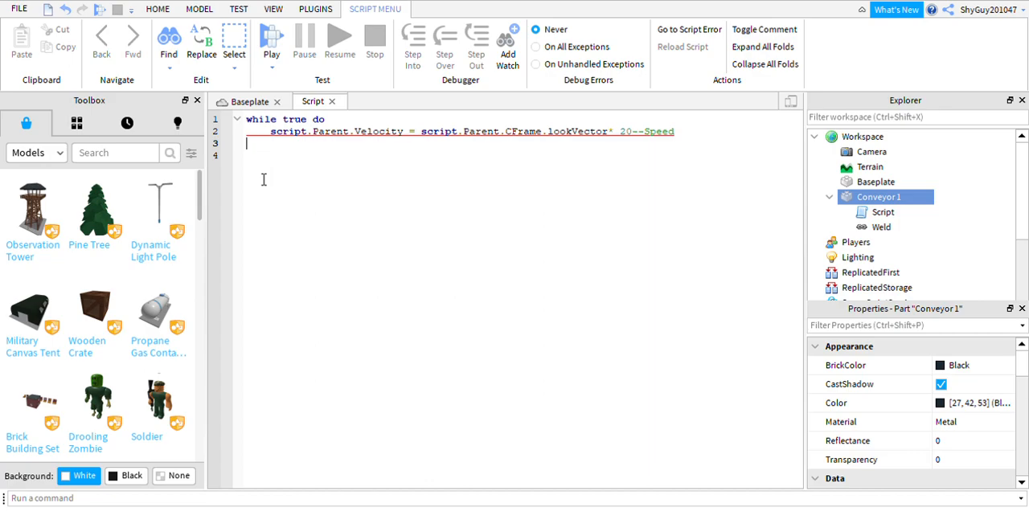
Add an indented wait() call below the Velocity line and close the loop with end.
key("Tab")
type("wait() ")
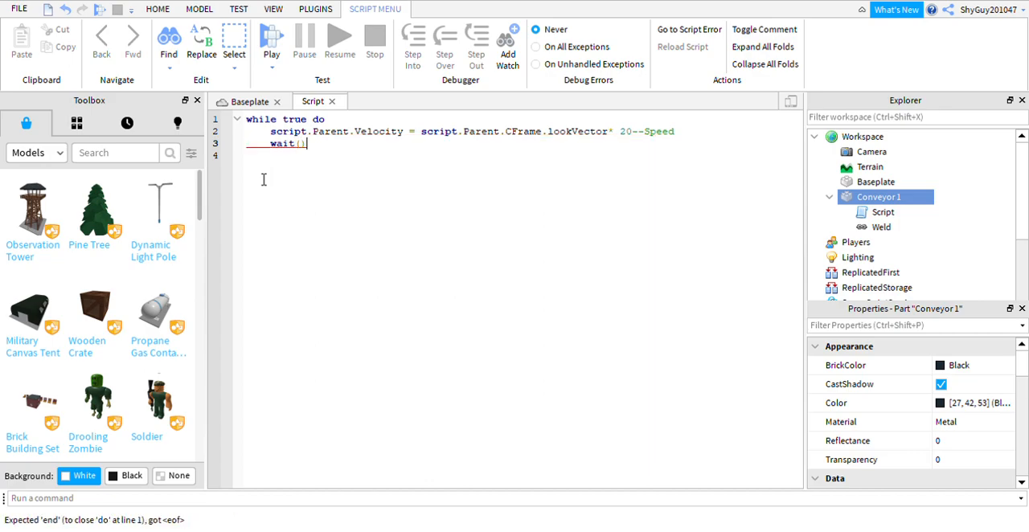
type("end")
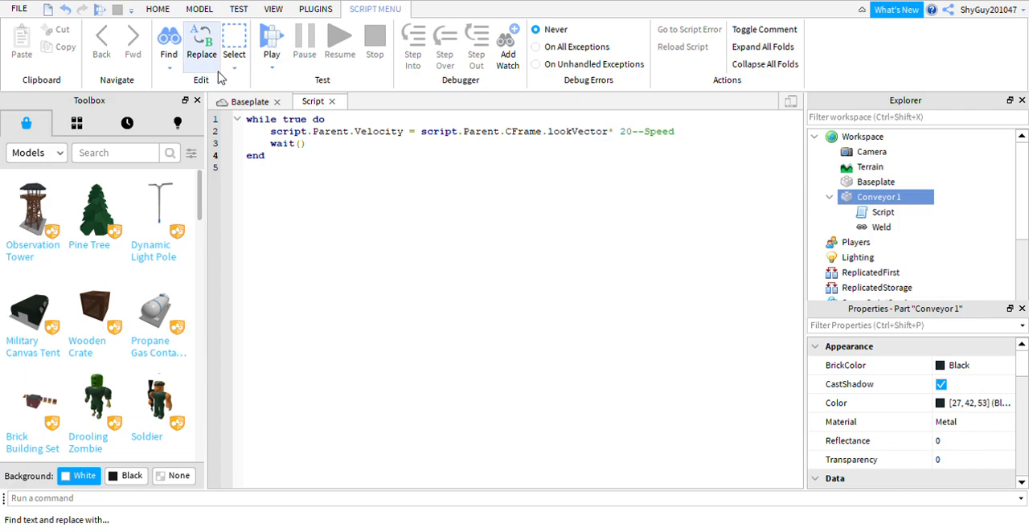
Go back to the Baseplate view and start a play test of the place.
left_click(249, 103)
left_click(616, 249)
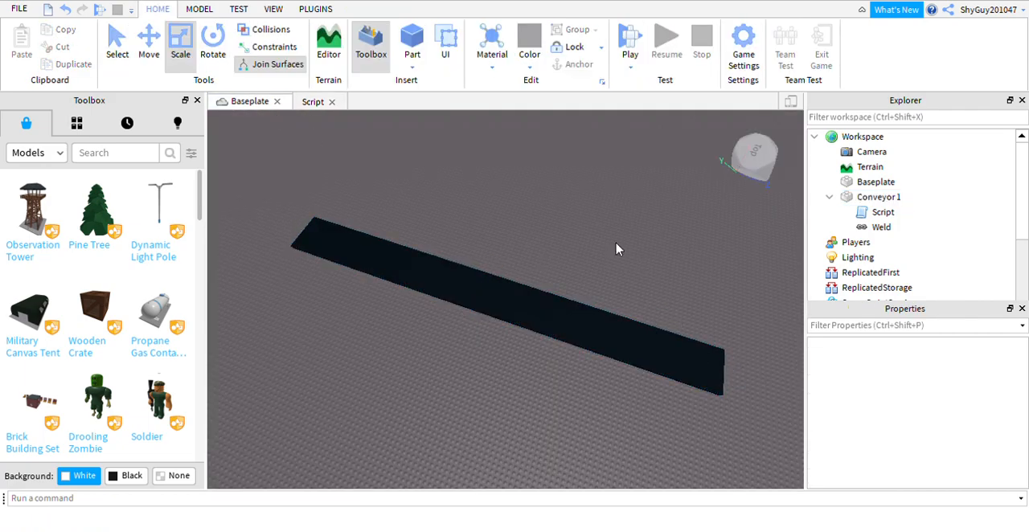
left_click(459, 303)
left_click(630, 40)
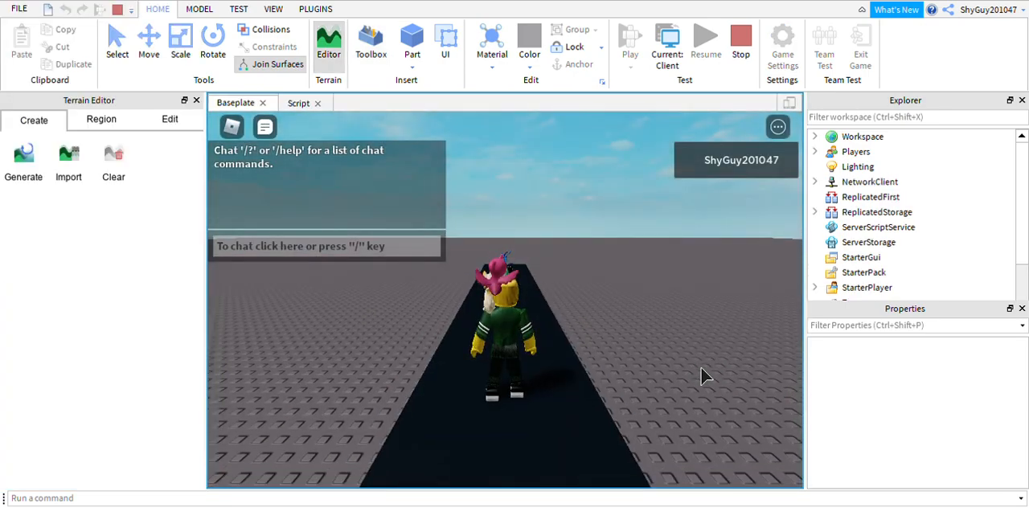
Walk the character around the black conveyor and step onto it to test its motion.
key("w")
right_click_drag(702, 369, 701, 369)
key("w")
key("w")
key("w")
key("w")
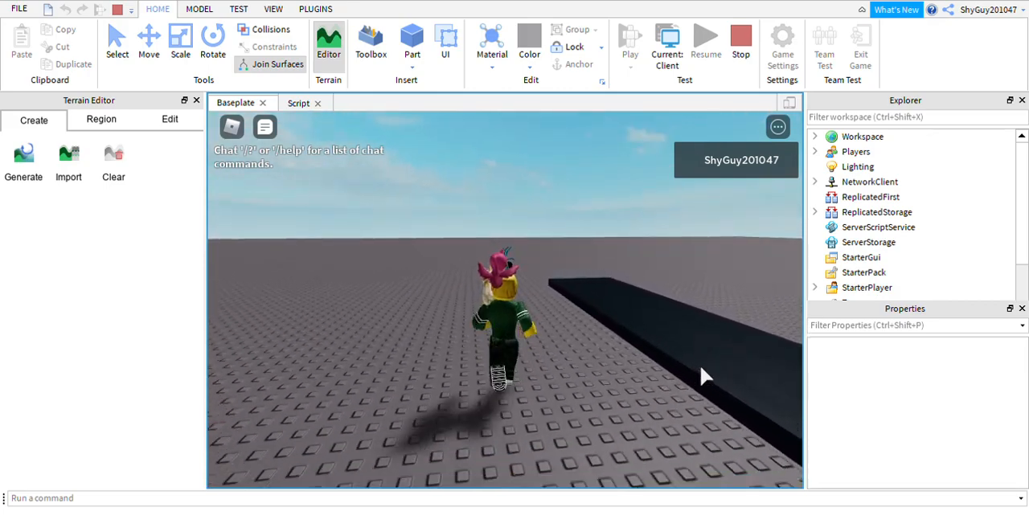
key("w")
right_click_drag(702, 369, 701, 369)
key("w")
key("w")
key("w")
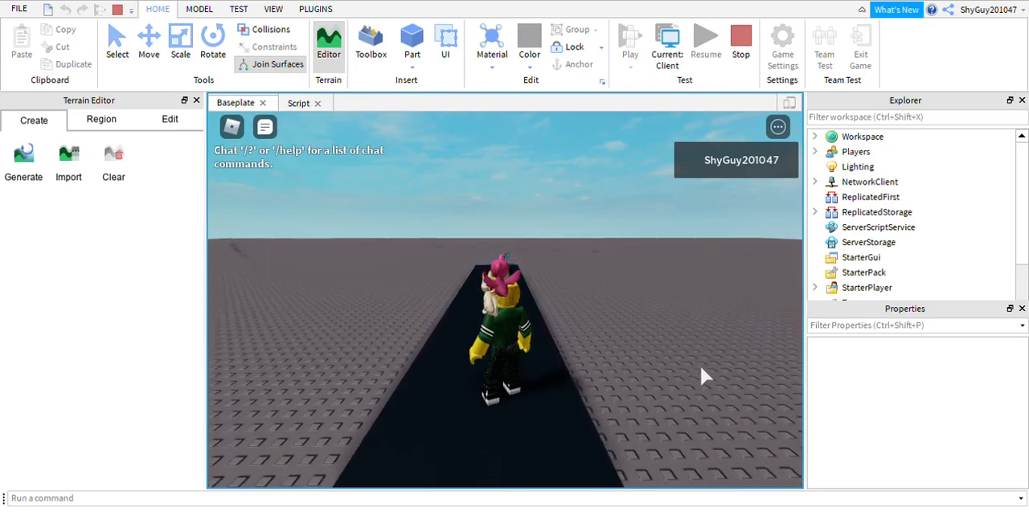
Ride the conveyor while turning the view, walk off its end and move alongside it.
key("Left")
key("Left")
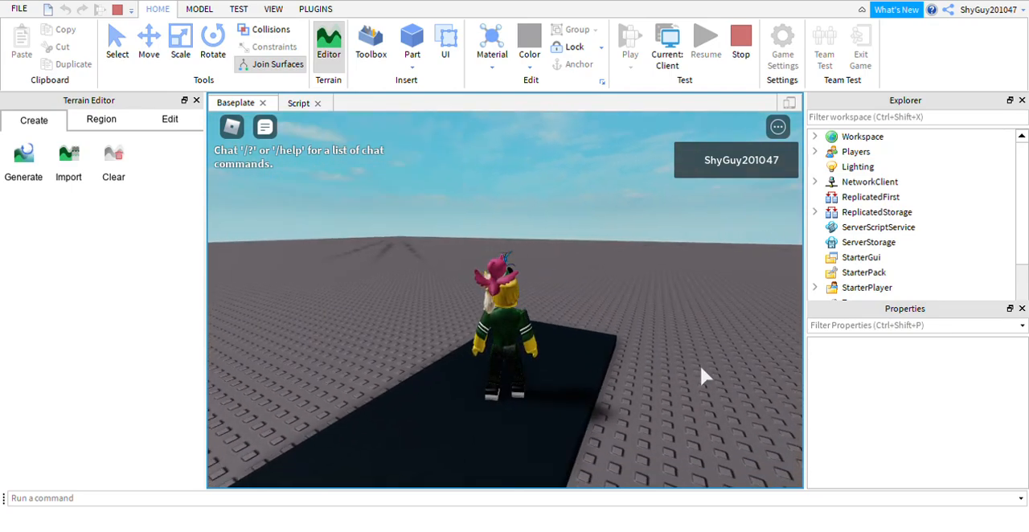
key("w")
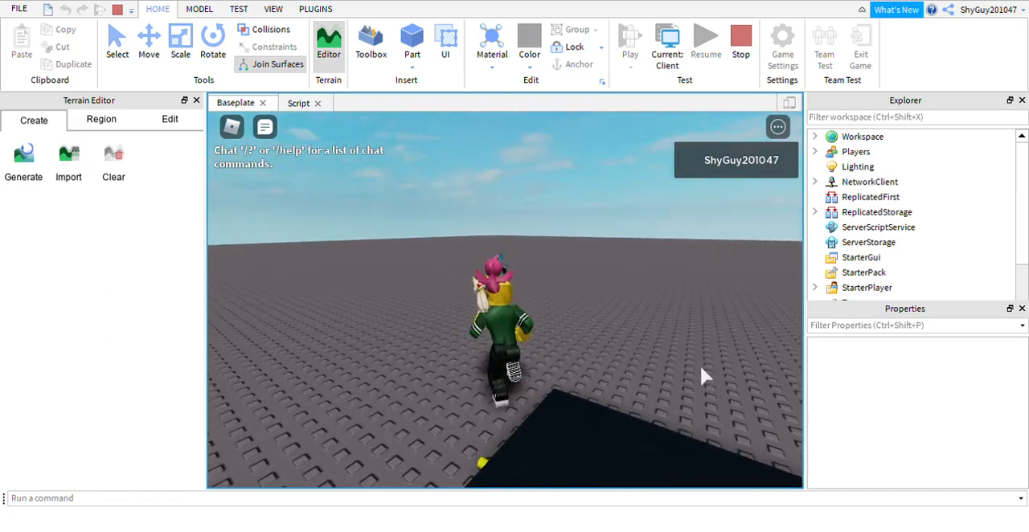
key("Right")
key("w")
key("Left")
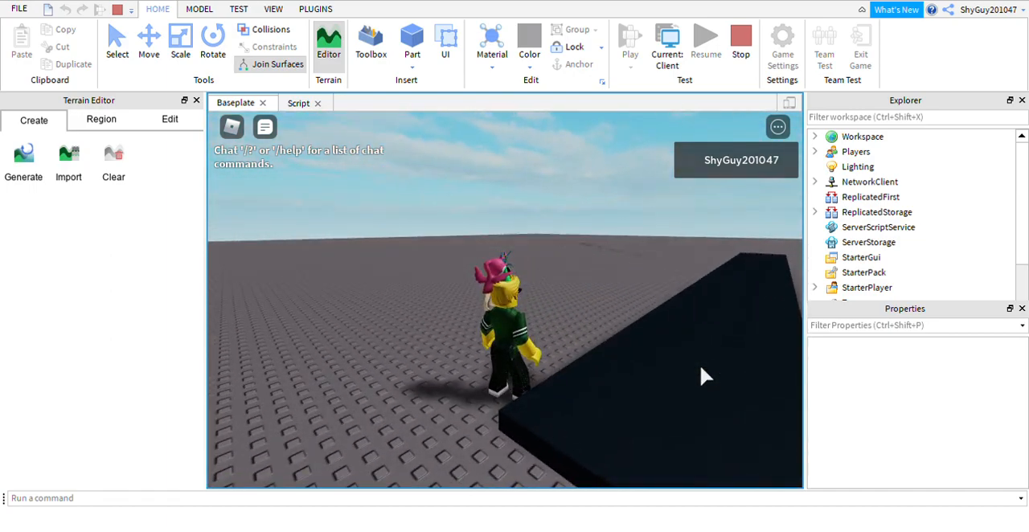
key("w")
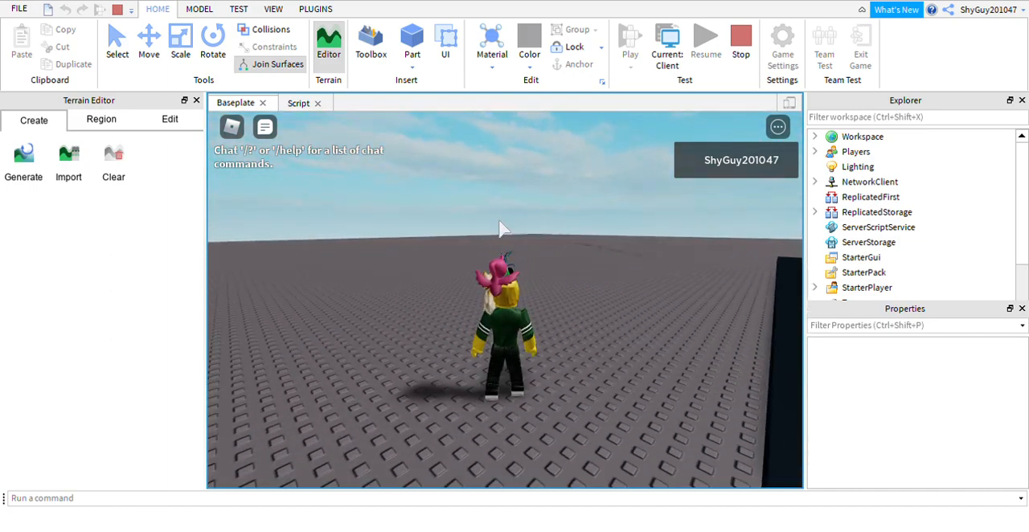
Leave the test game and return to editing the place.
left_click(232, 126)
left_click(500, 452)
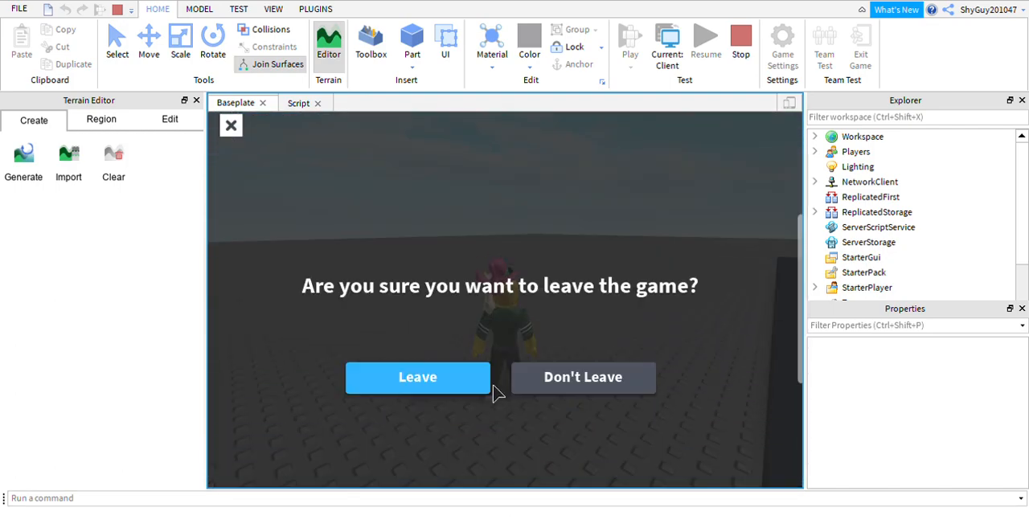
left_click(427, 383)
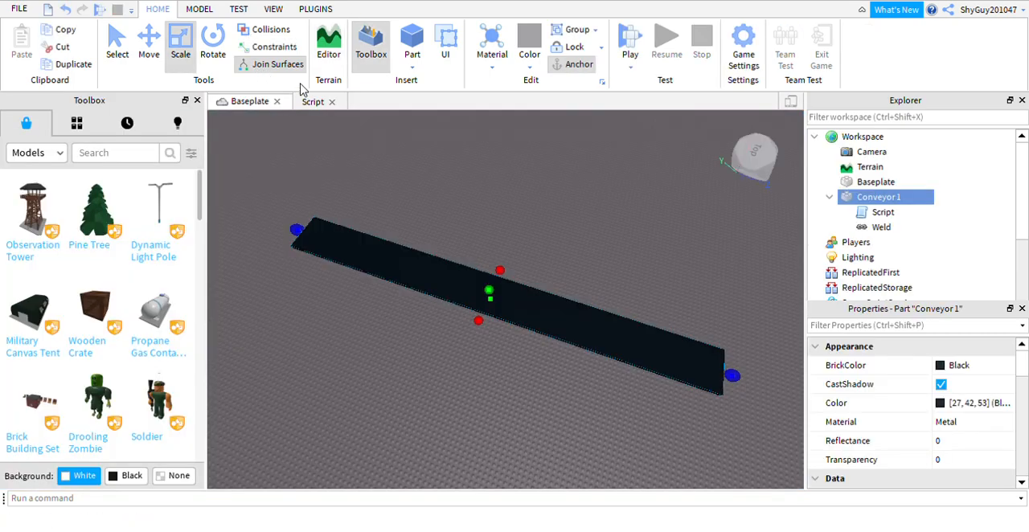
Set the speed multiplier after lookVector in the conveyor script to 30.
left_click(309, 103)
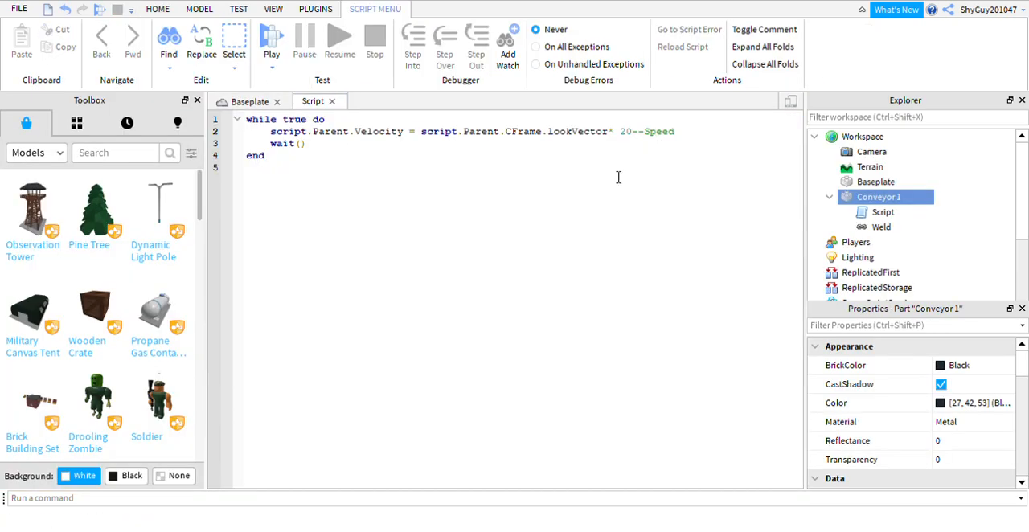
key("BackSpace")
key("BackSpace")
type("30")
Try speed multipliers of 40, 5 and 20 in the Velocity line and put 30 back.
key("BackSpace")
key("BackSpace")
type("40")
key("BackSpace")
key("BackSpace")
type("5")
key("BackSpace")
type("20")
key("BackSpace")
key("BackSpace")
type("30")
Duplicate Conveyor 1 in the Baseplate view and move the copy sideways along the X axis, parallel to the original.
left_click(240, 102)
left_click(439, 195)
right_click_drag(439, 195, 572, 275)
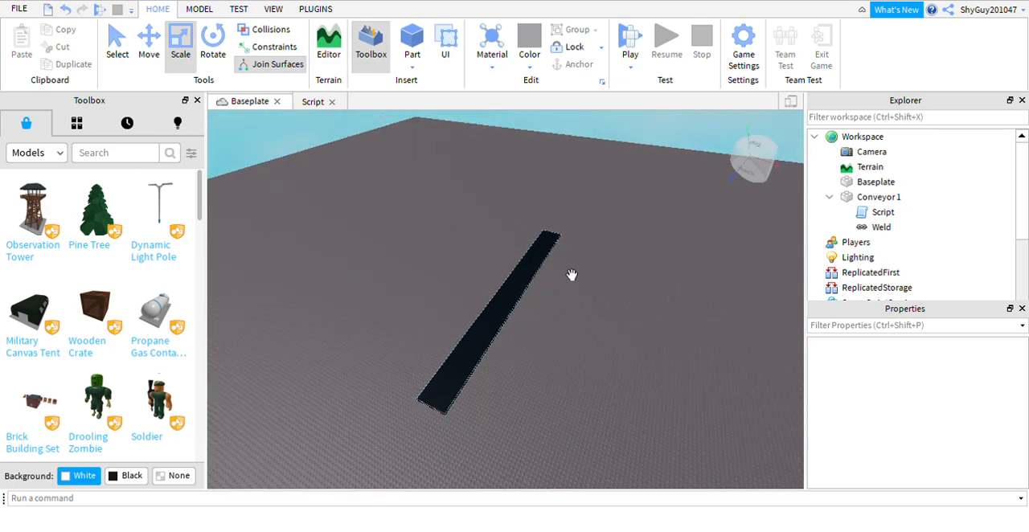
left_click(492, 322)
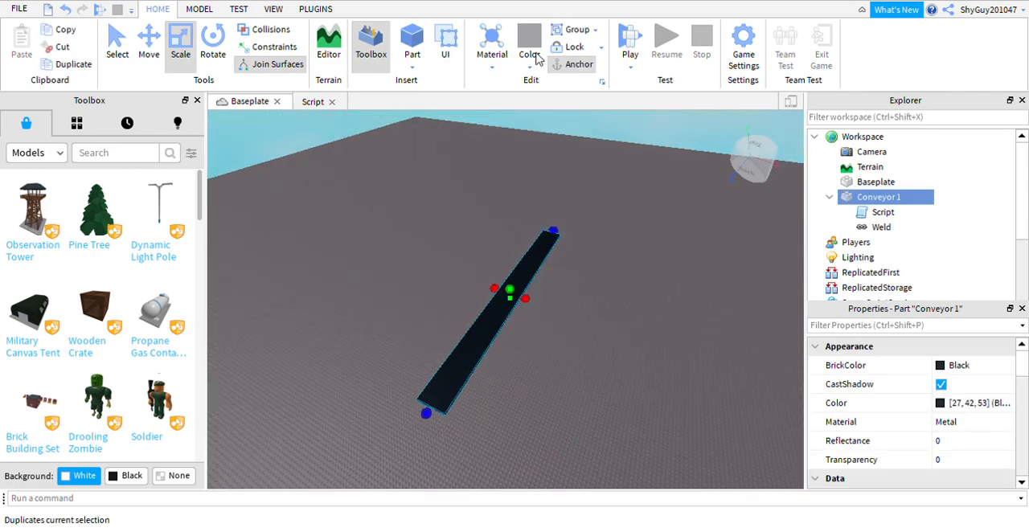
key("ctrl+d")
left_click(149, 44)
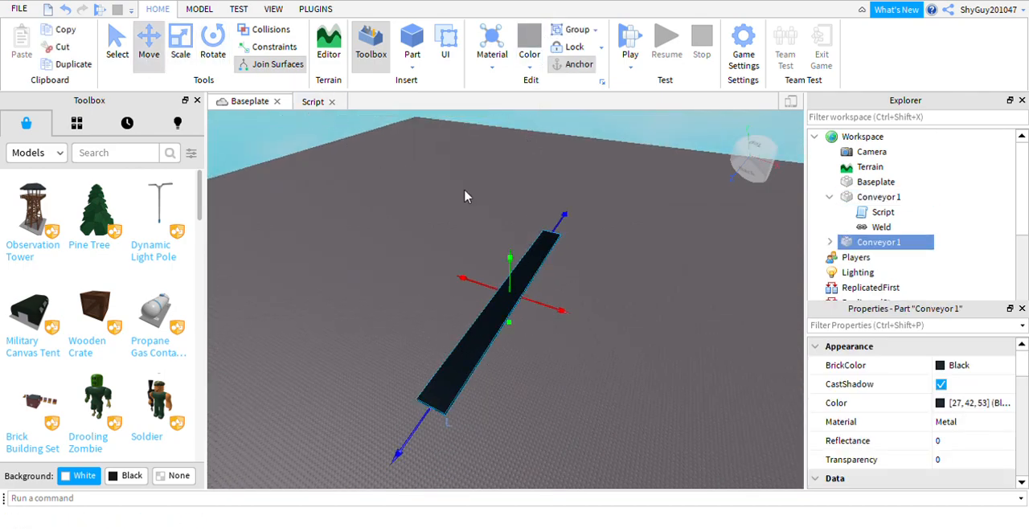
left_click_drag(569, 324, 621, 364)
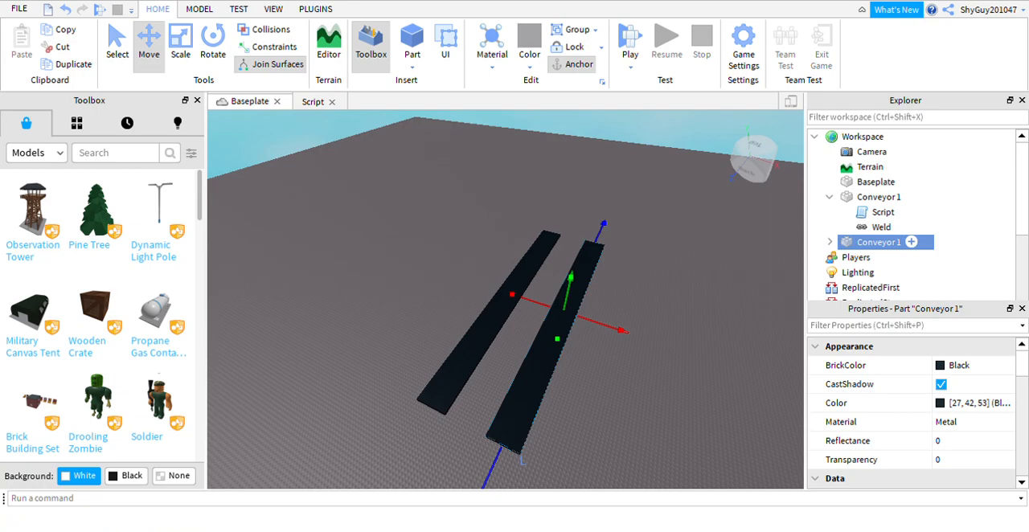
Rename the duplicated conveyor to Conveyor 2 and set its BrickColor to Smoky grey.
key("F2")
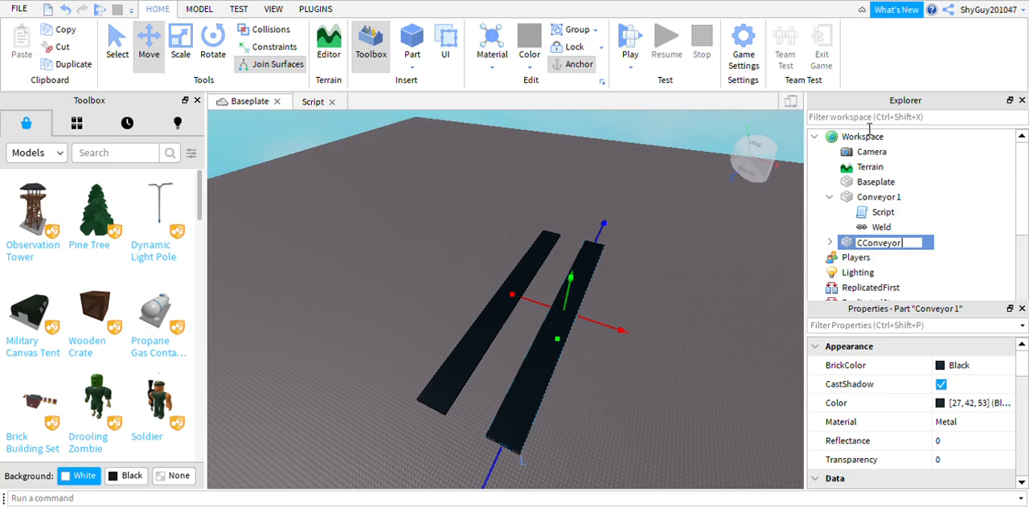
key("ctrl+a")
key("BackSpace")
left_click(949, 363)
left_click(821, 330)
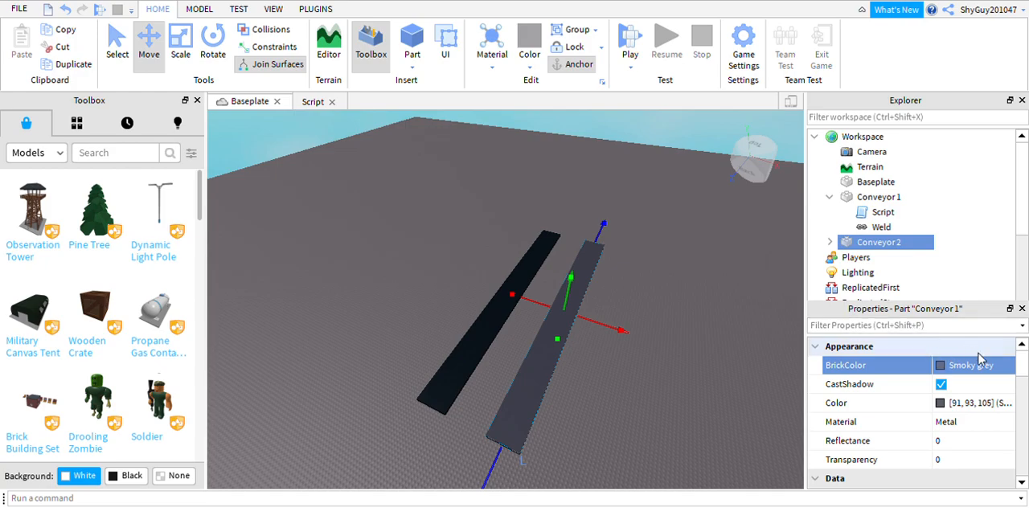
Set Conveyor 2's FrontSurface to Smooth and its BackSurface to Hinge, then deselect the part.
left_click(945, 424)
right_click_drag(585, 362, 585, 362)
scroll(949, 428, "down", 10)
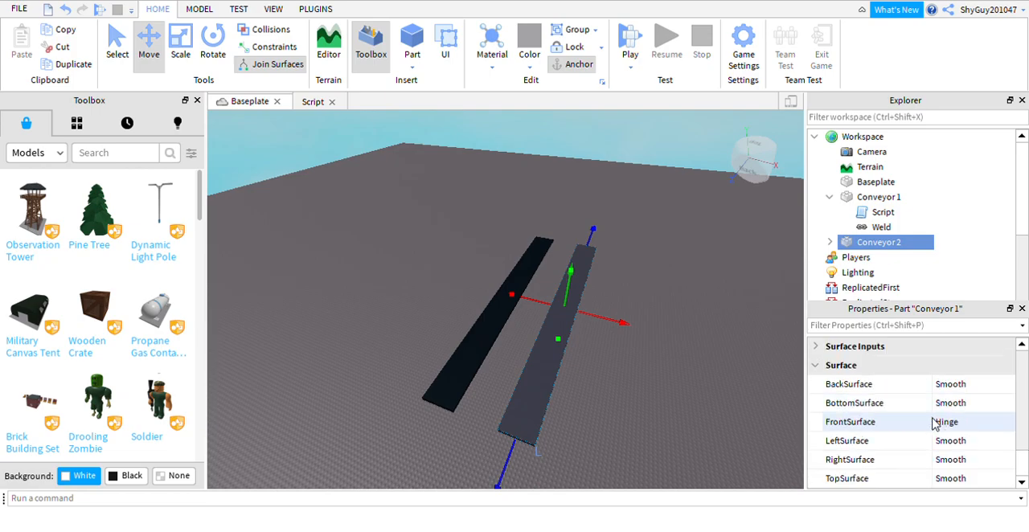
left_click(978, 423)
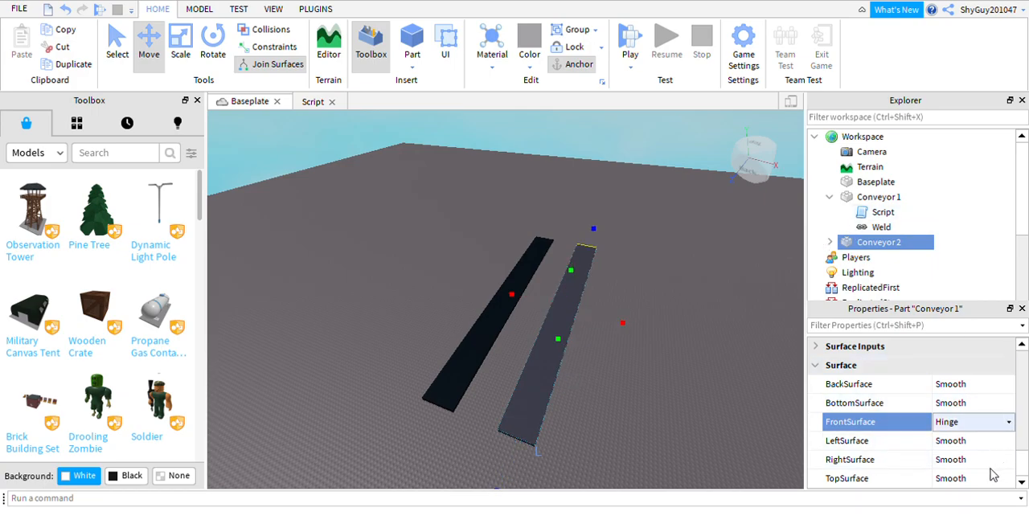
left_click(942, 484)
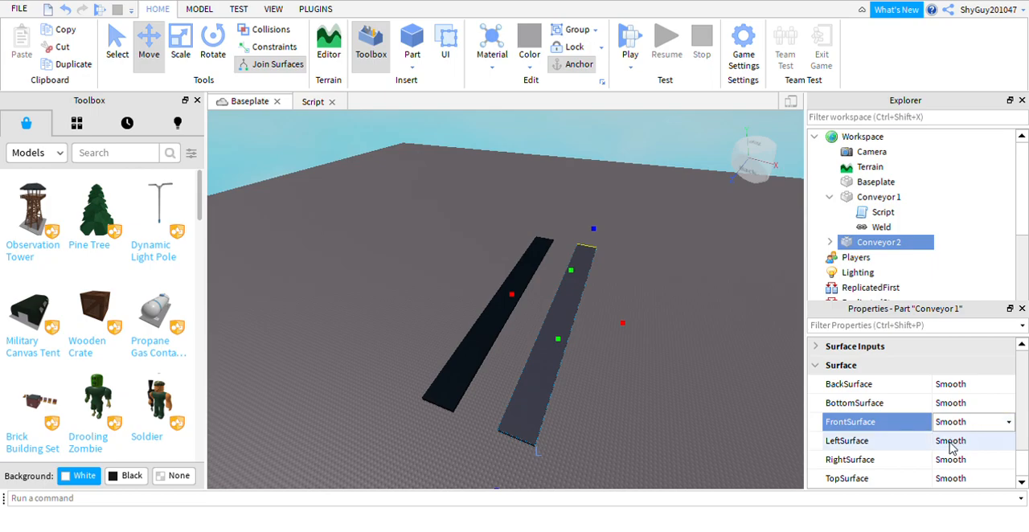
left_click(994, 387)
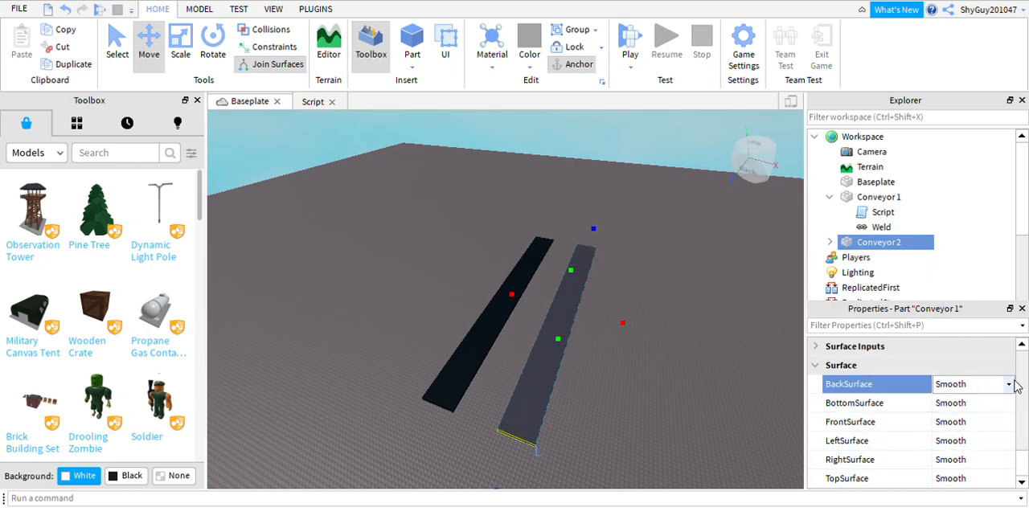
left_click(1012, 385)
left_click(963, 409)
left_click(646, 444)
Insert a spawn location and move it onto the baseplate in front of the near ends of the two conveyors.
right_click_drag(646, 444, 570, 398)
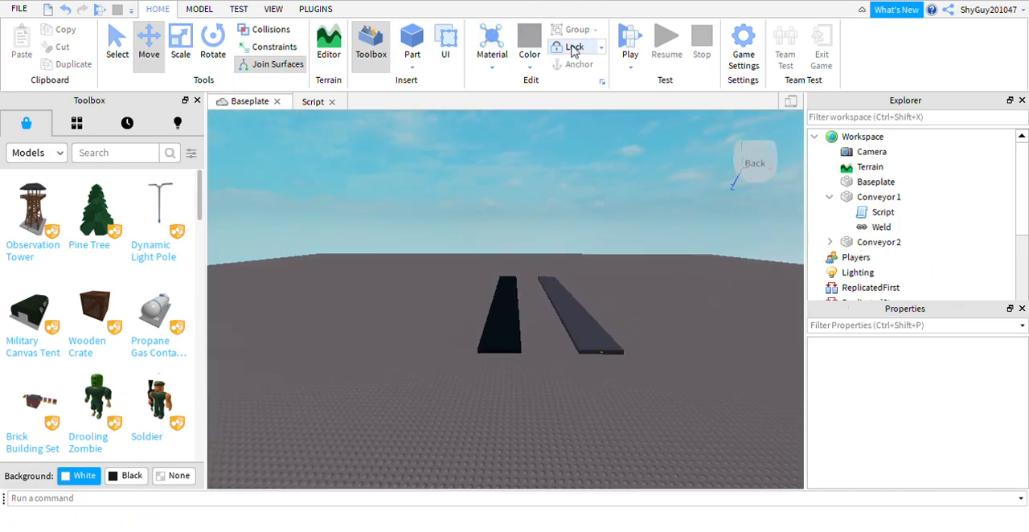
left_click(199, 9)
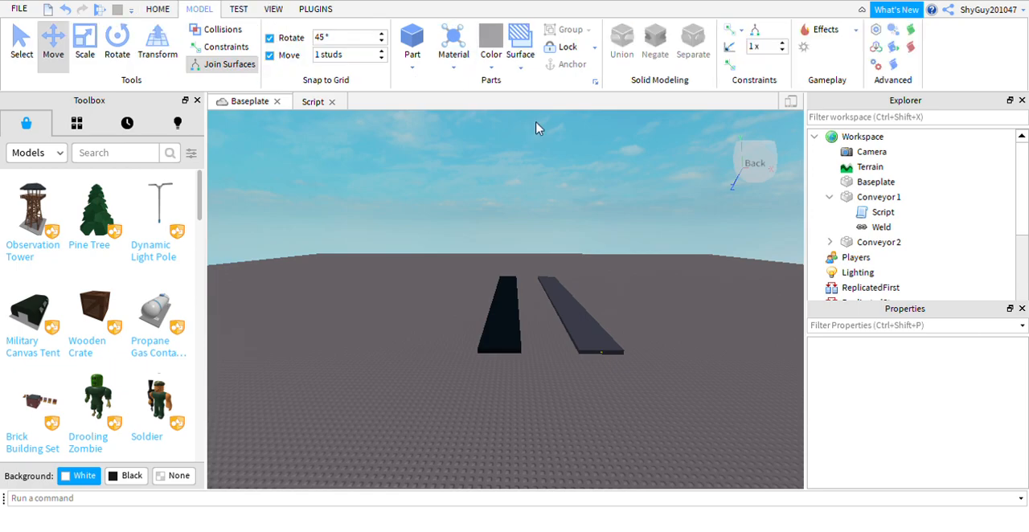
right_click_drag(537, 127, 529, 167)
scroll(530, 166, "up", 2)
left_click(803, 47)
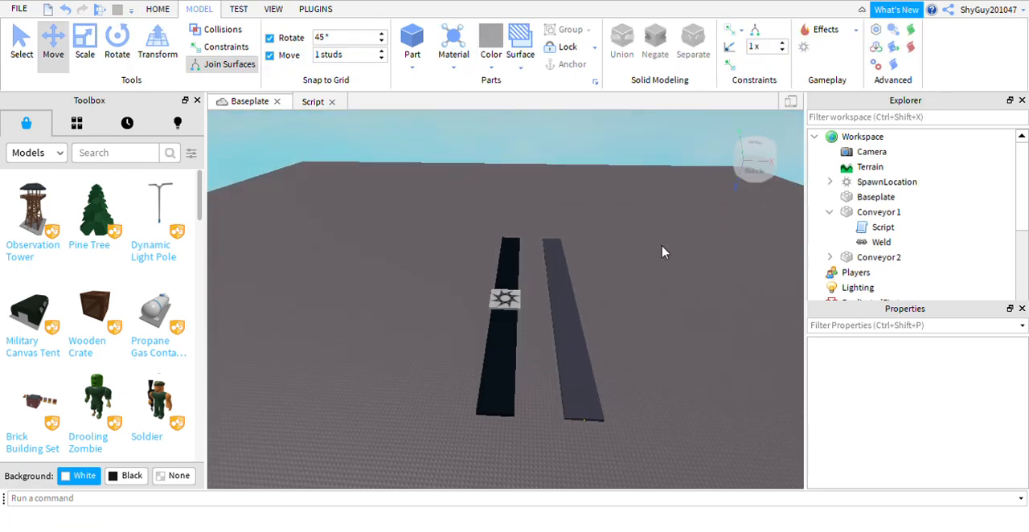
left_click(509, 301)
right_click_drag(550, 265, 554, 177)
left_click_drag(528, 329, 606, 412)
left_click_drag(579, 351, 585, 352)
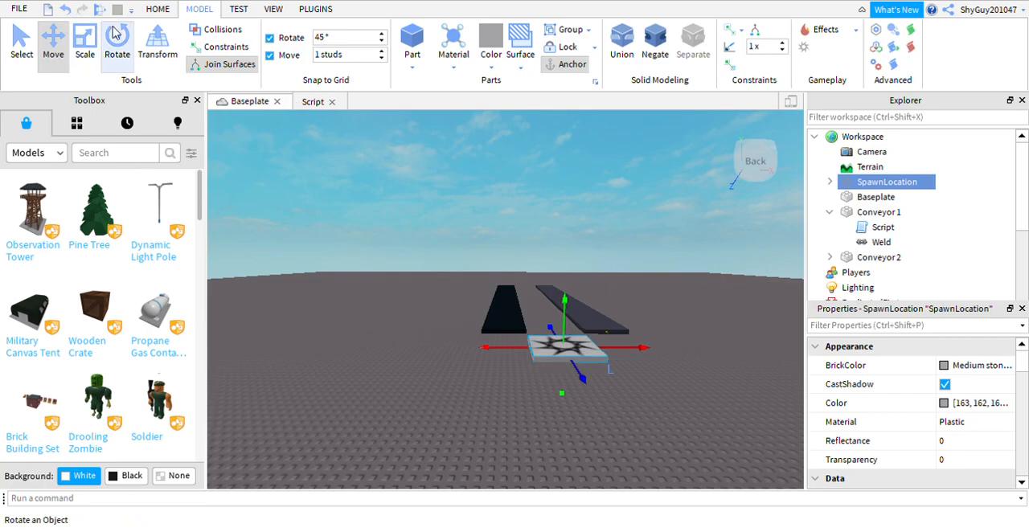
Scale the spawn location down to a tiny block and move it midway between the conveyors' near ends.
left_click(83, 58)
left_click_drag(615, 363, 547, 354)
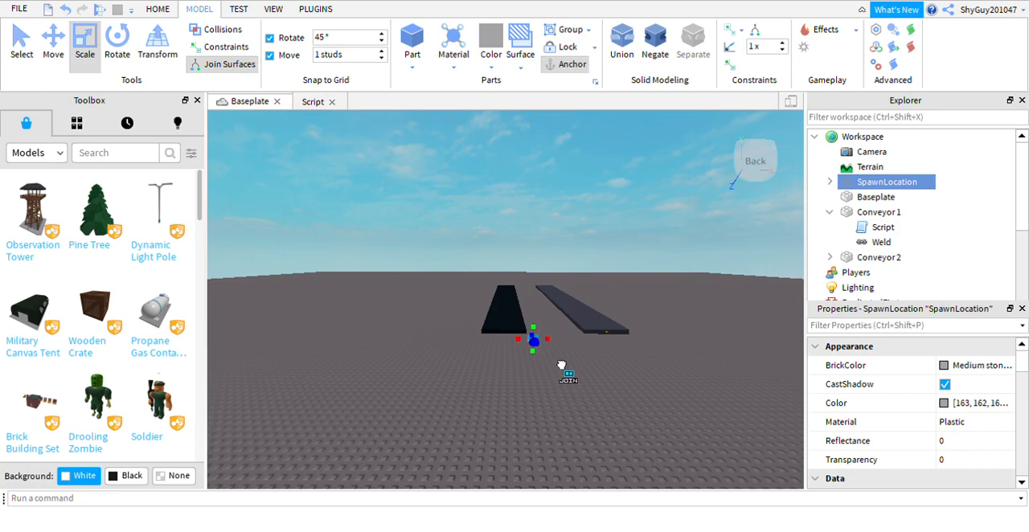
left_click(53, 46)
left_click_drag(590, 358, 610, 362)
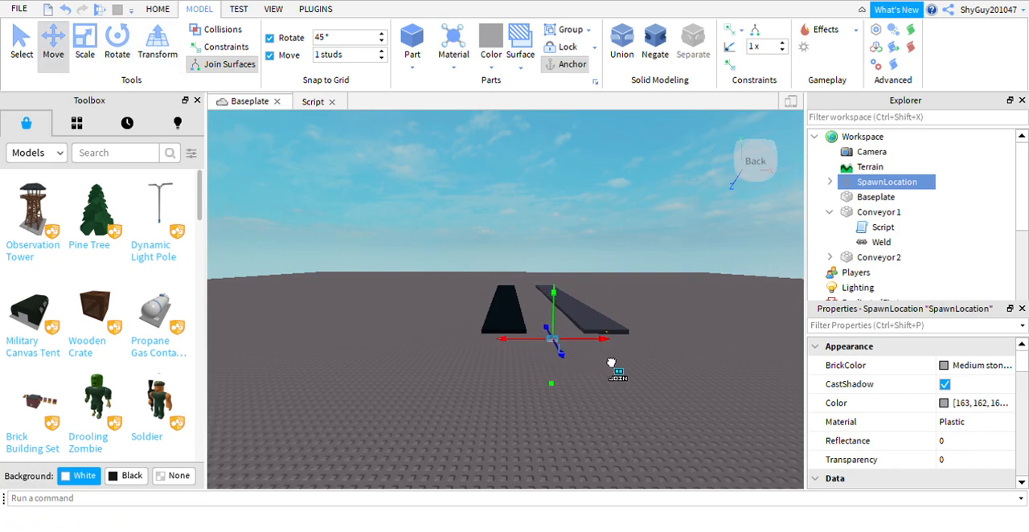
Make the spawn location invisible by setting its Transparency to 1 and deleting its Decal.
left_click(925, 460)
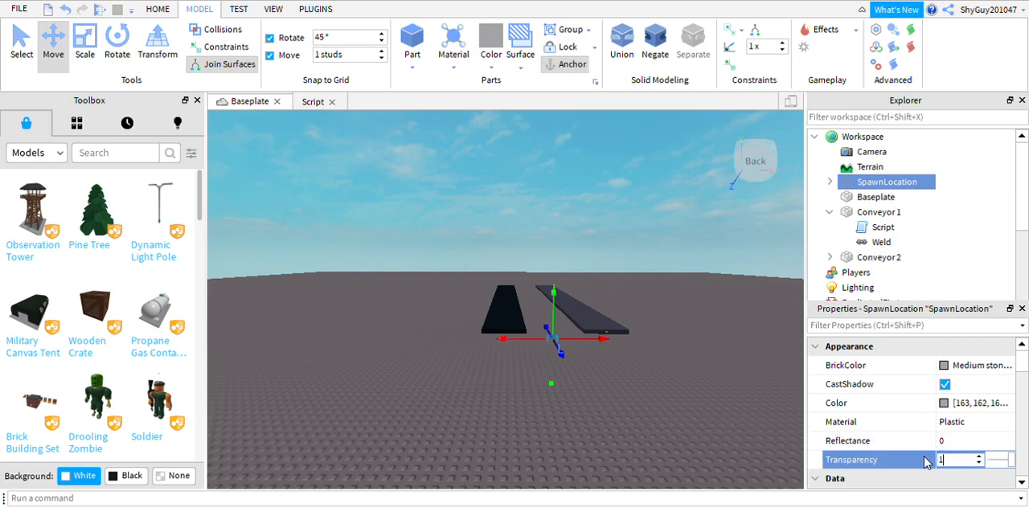
left_click(830, 182)
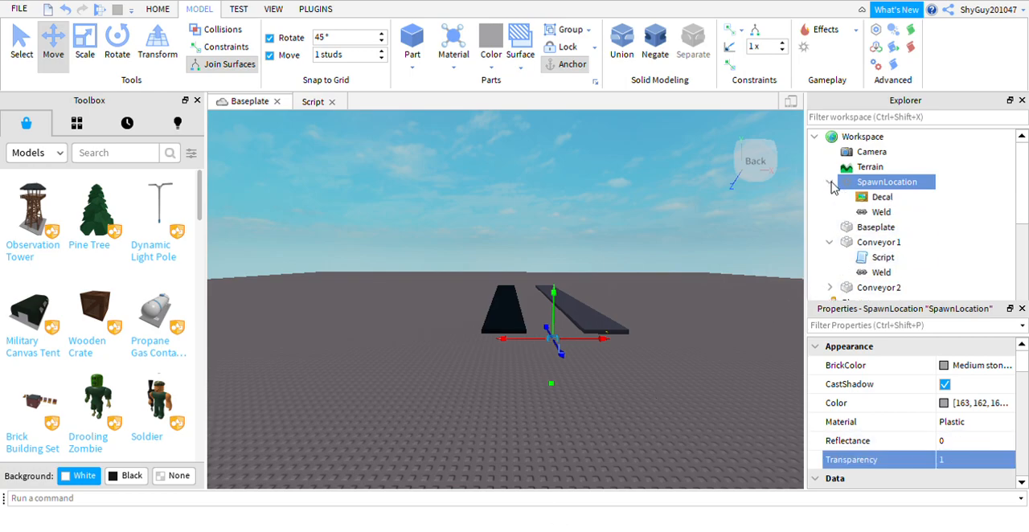
left_click(876, 199)
right_click(870, 201)
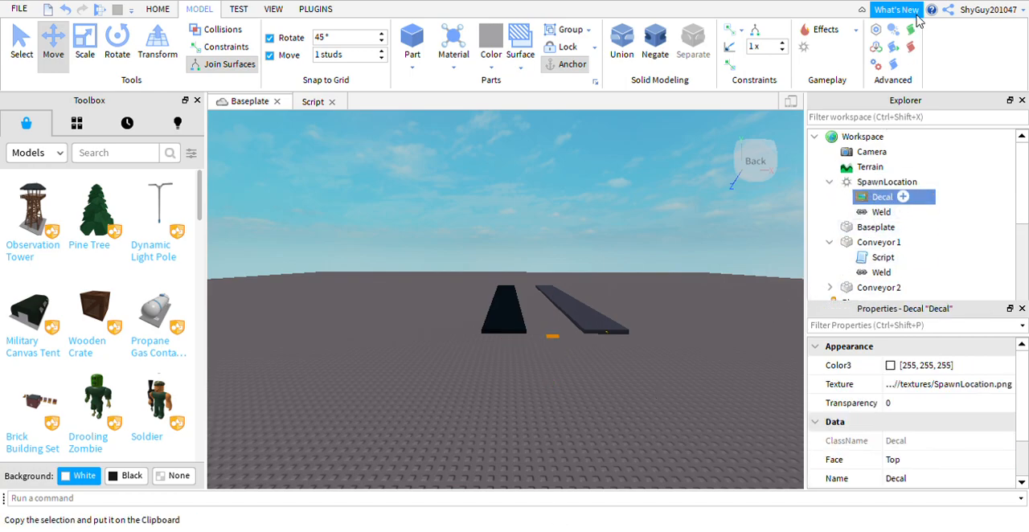
left_click(896, 62)
Rename Conveyor 1's script to Conveyor Handler and collapse the Conveyor 1 and SpawnLocation entries in the Explorer.
right_click_drag(609, 183, 609, 189)
left_click(862, 244)
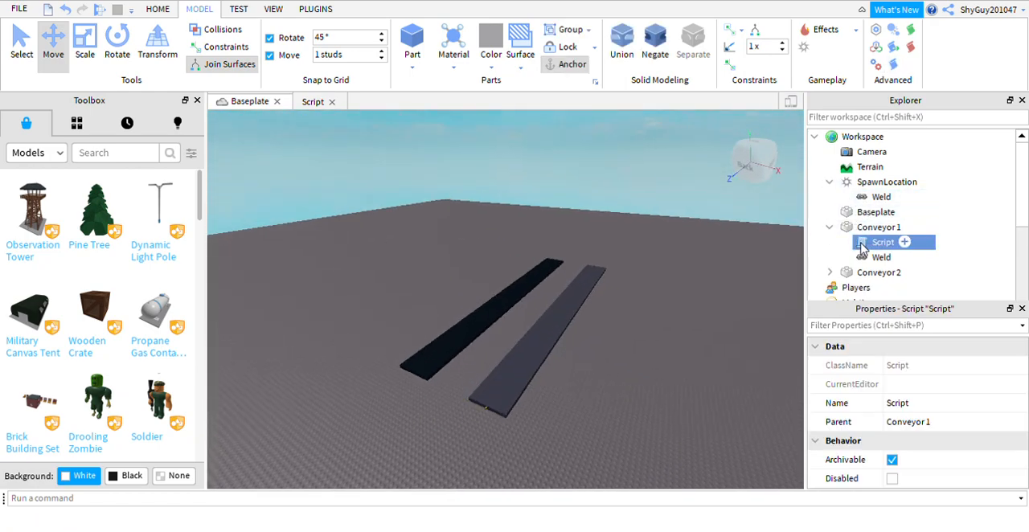
left_click(897, 97)
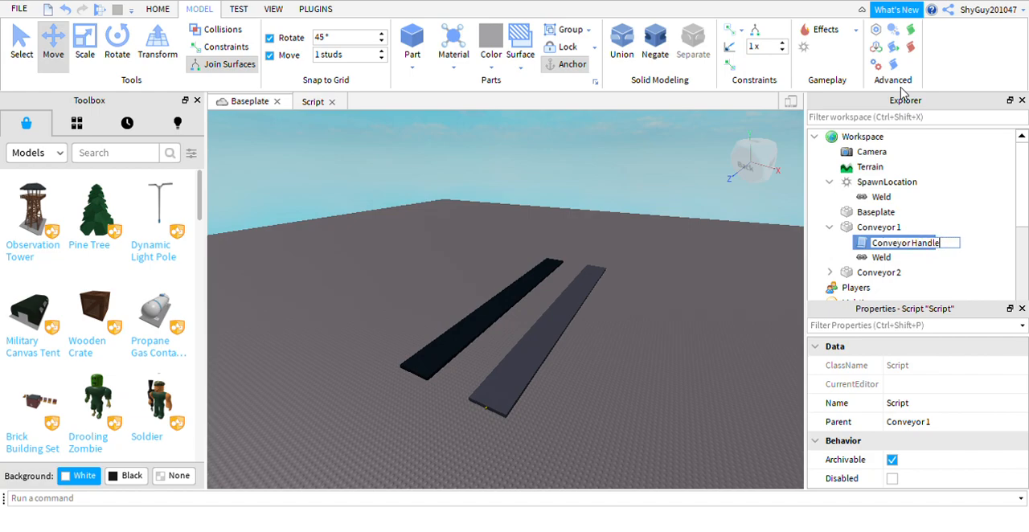
left_click(674, 416)
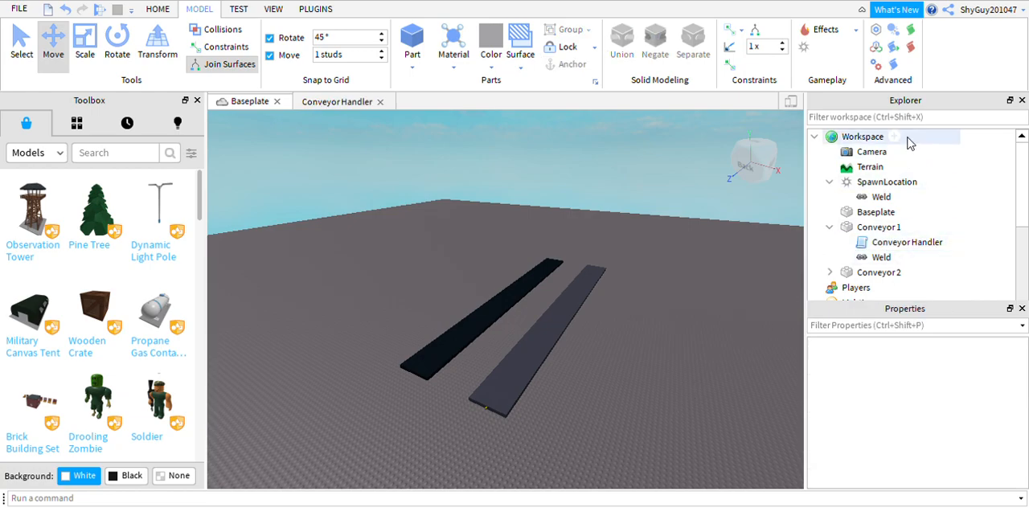
left_click(830, 229)
right_click_drag(425, 258, 425, 257)
left_click(831, 182)
right_click_drag(533, 265, 533, 265)
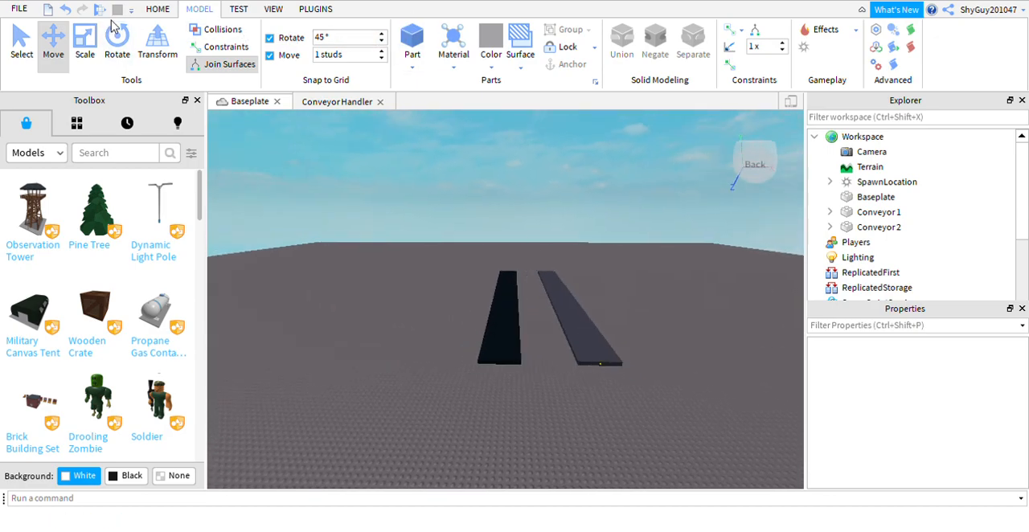
Start a play test and walk the character onto the black Conveyor 1 to check its movement.
left_click(158, 9)
left_click(640, 39)
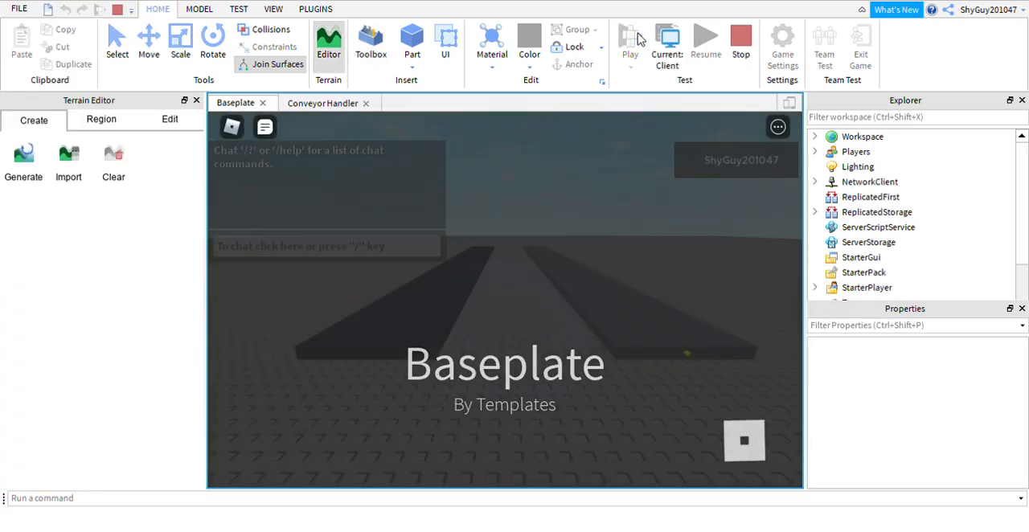
key("a")
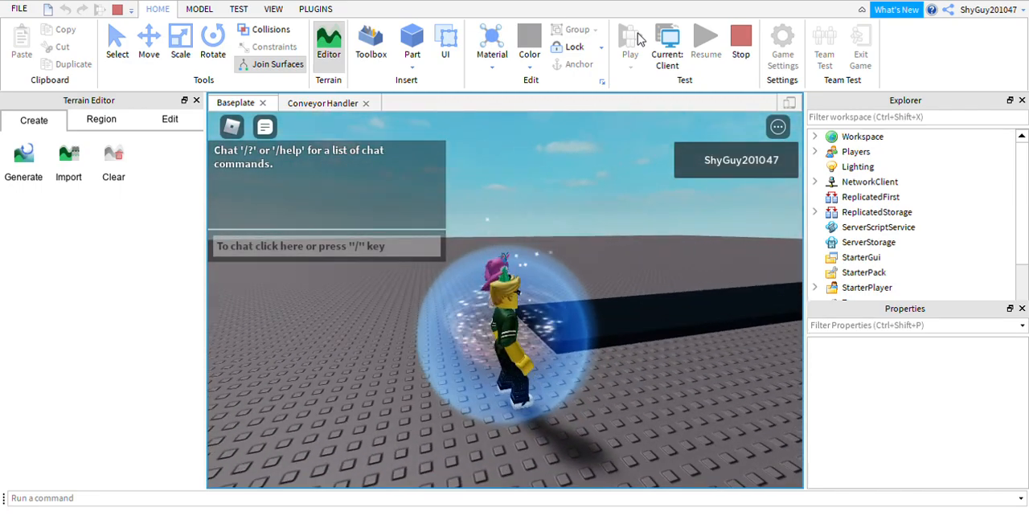
key("w")
key("d")
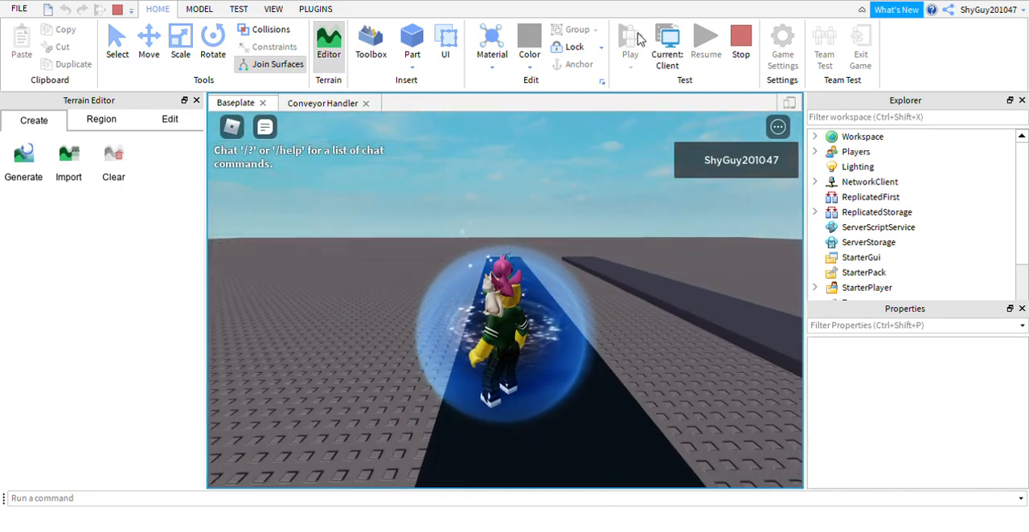
key("d")
key("a")
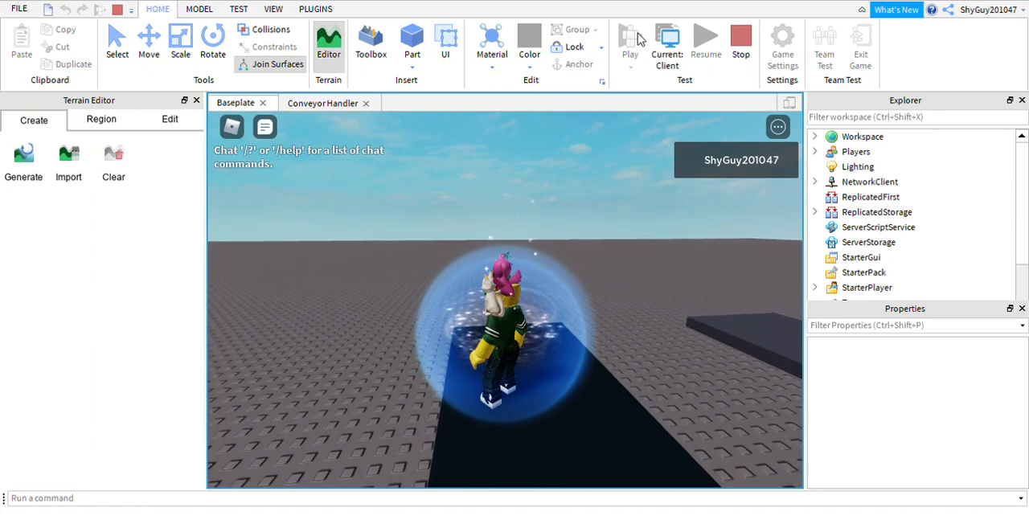
key("Right")
key("w")
key("Left")
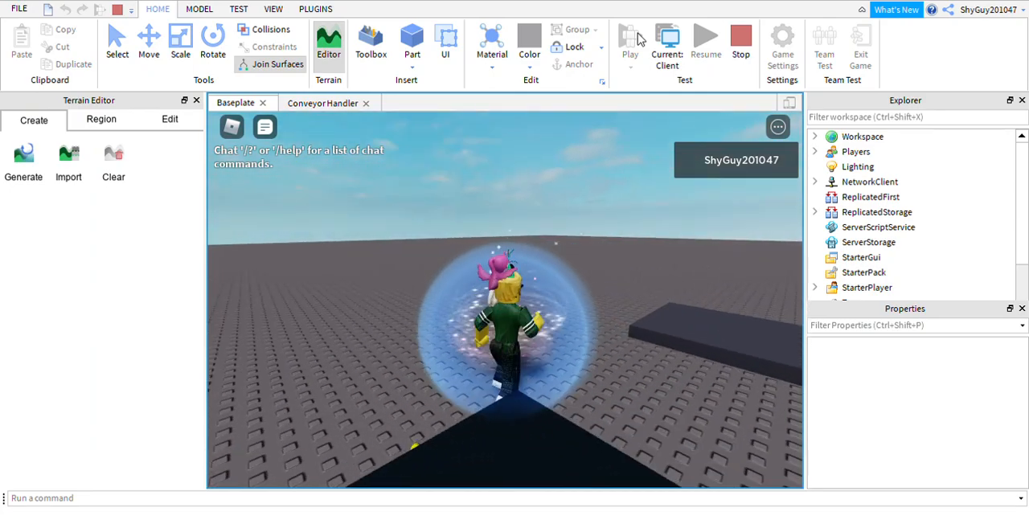
Walk the character over to the grey Conveyor 2 and step onto it to check its direction of movement.
key("Right")
key("Right")
key("w")
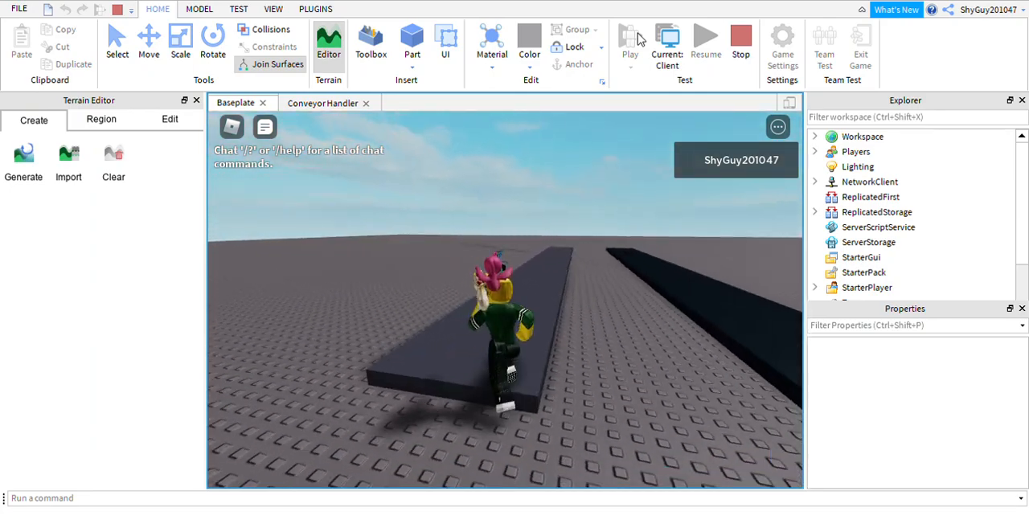
key("a")
key("Left")
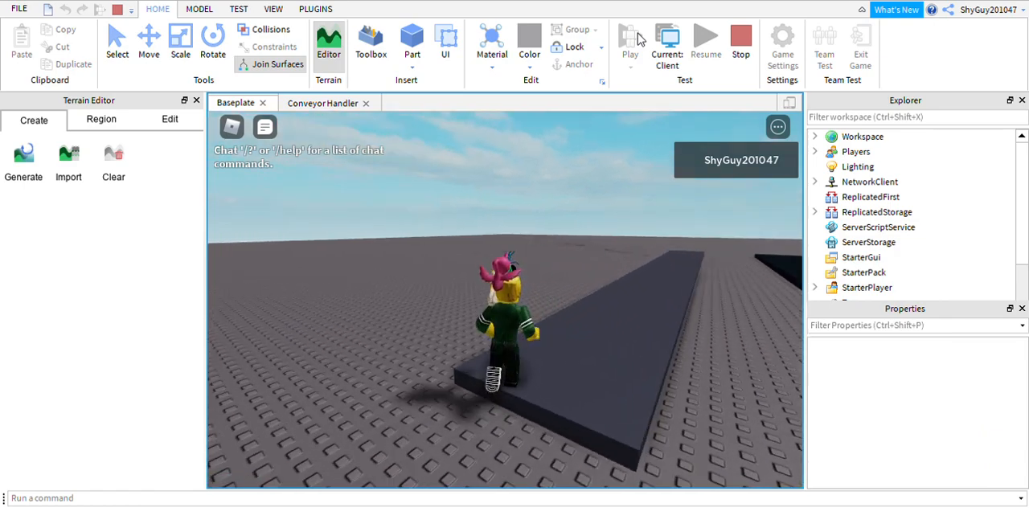
key("Right")
key("w")
key("Right")
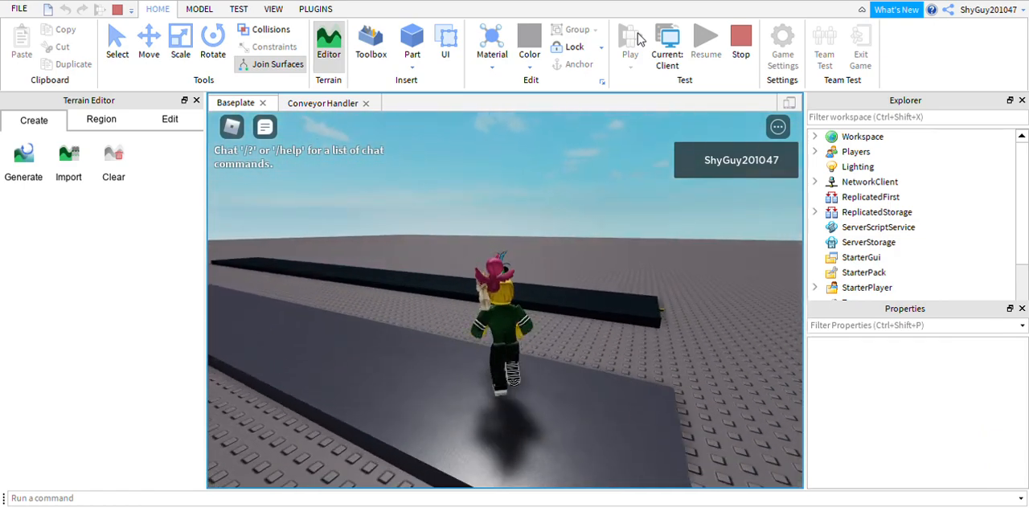
Leave the test game and return to editing the place.
left_click(233, 126)
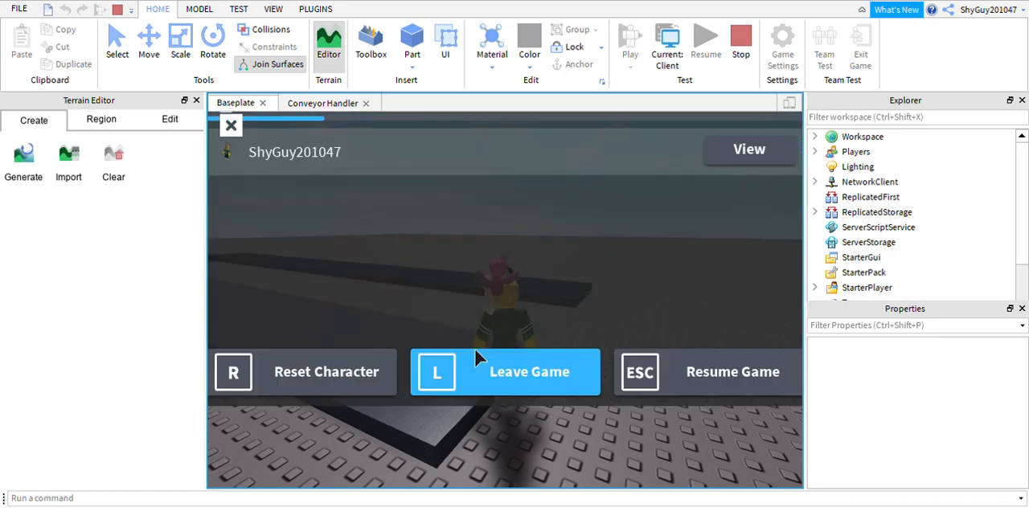
left_click(519, 438)
left_click(466, 387)
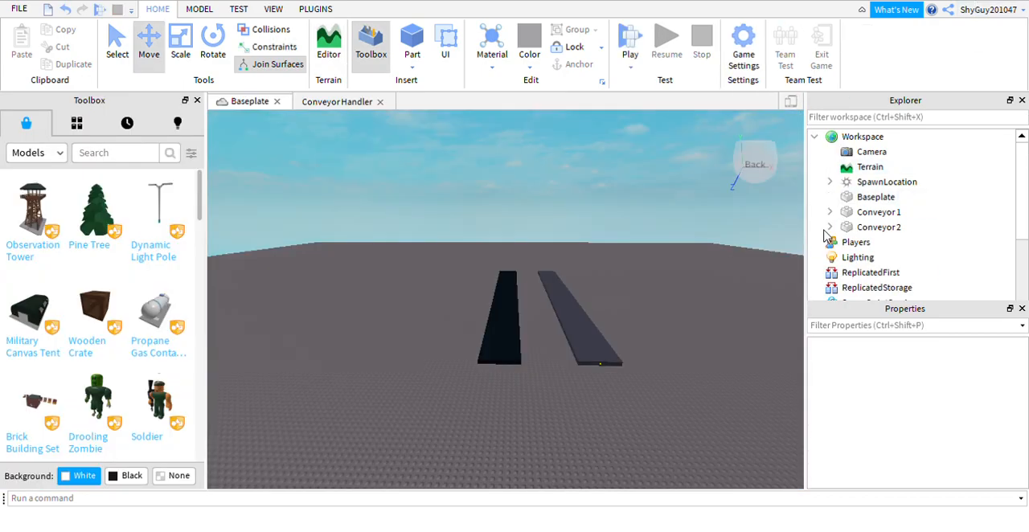
Open Conveyor 2's script and set the speed multiplier after lookVector to -30.
left_click(830, 227)
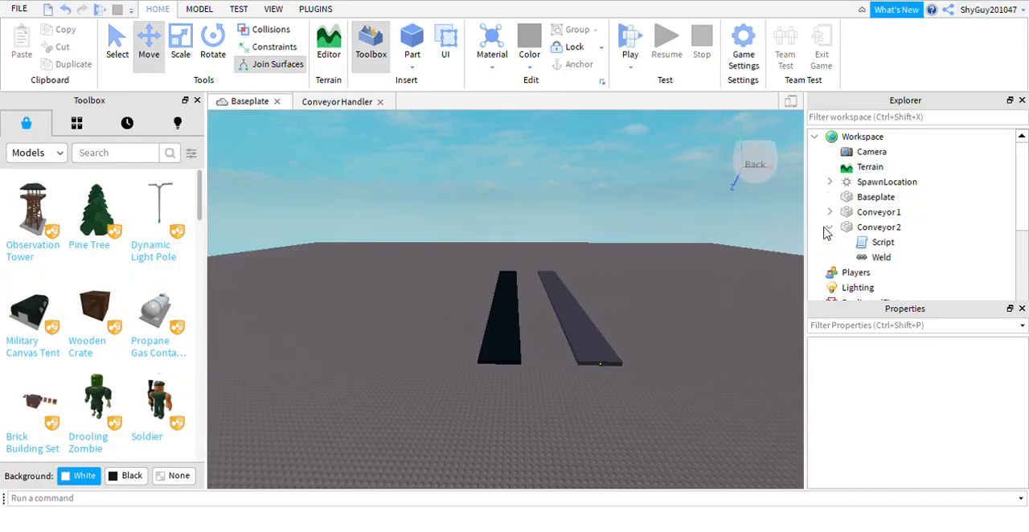
left_click(882, 242)
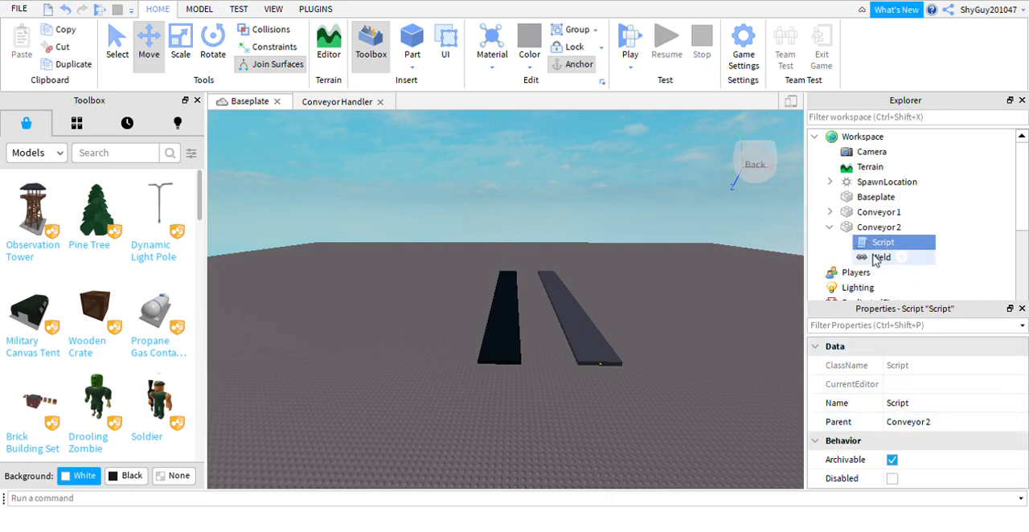
double_click(882, 242)
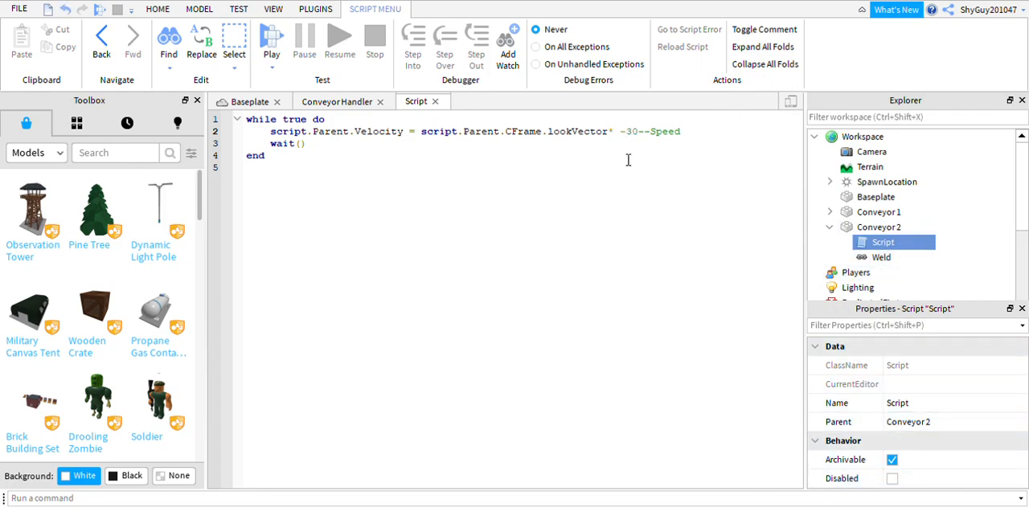
Start a play test and walk the character onto the black Conveyor 1 to check its direction of movement.
left_click(258, 103)
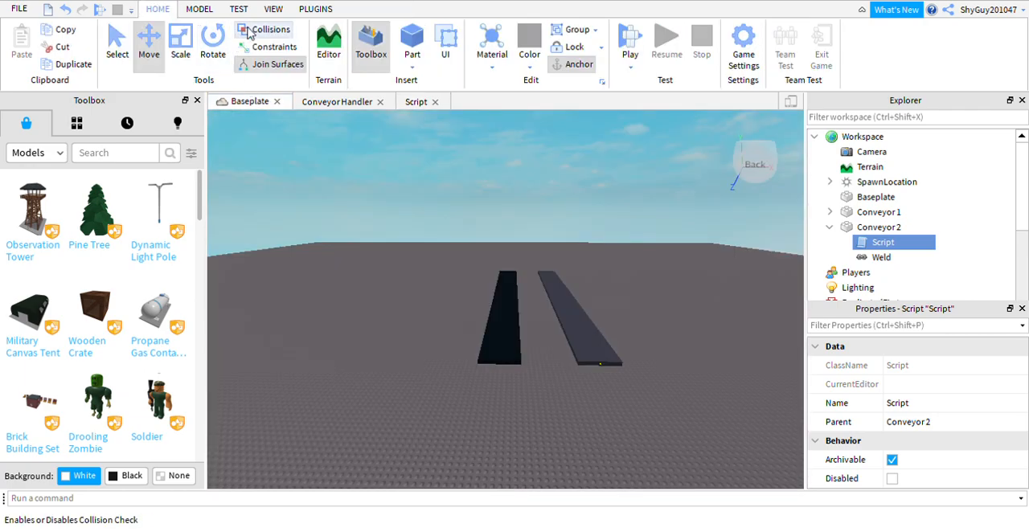
left_click(621, 48)
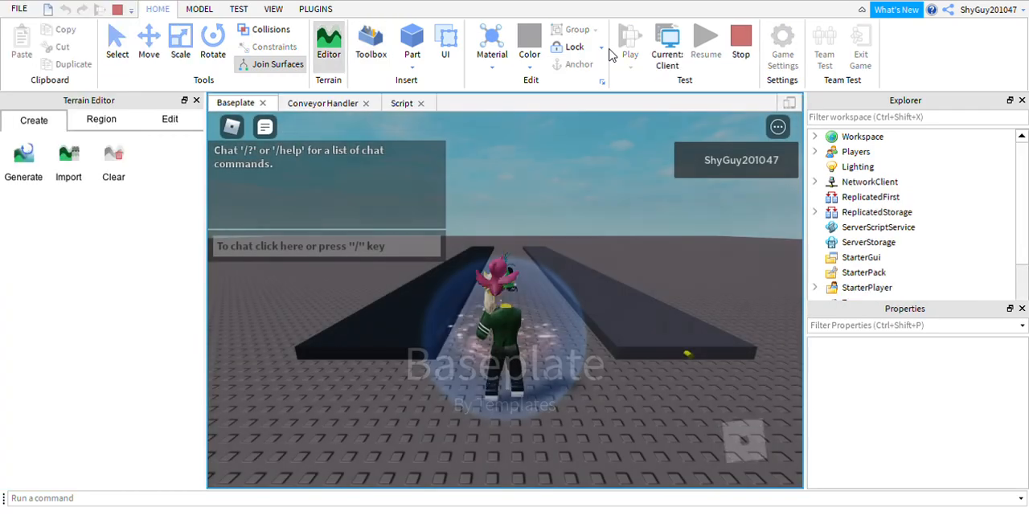
key("Right")
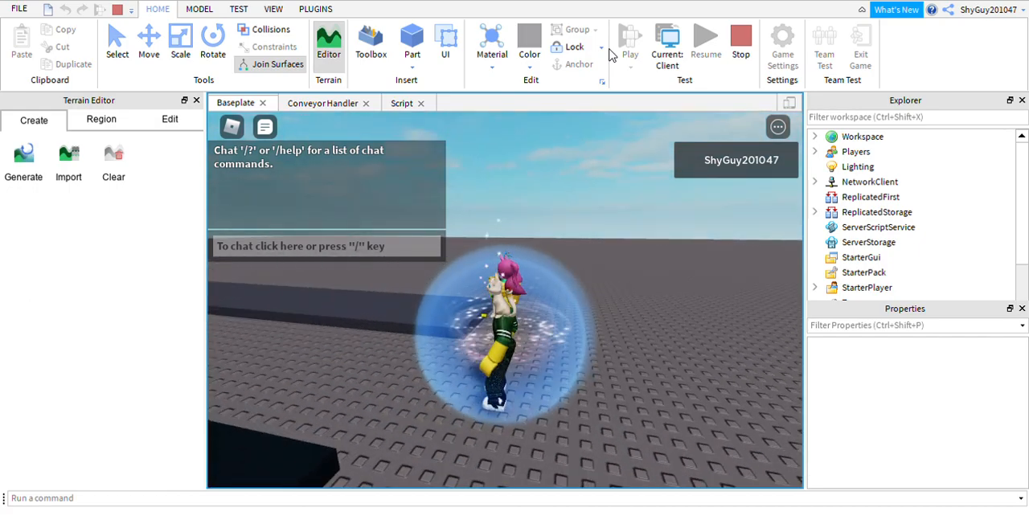
key("Left")
key("w")
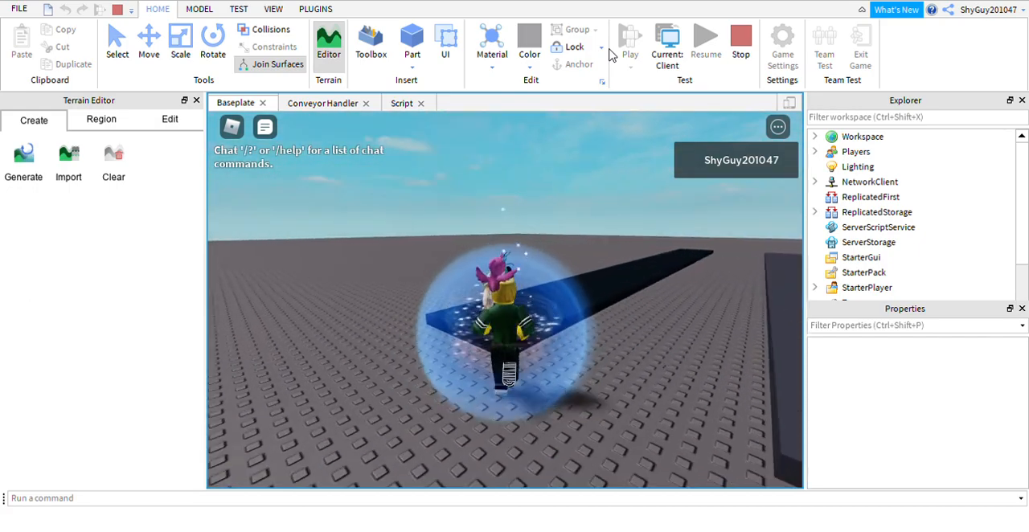
key("w")
key("Right")
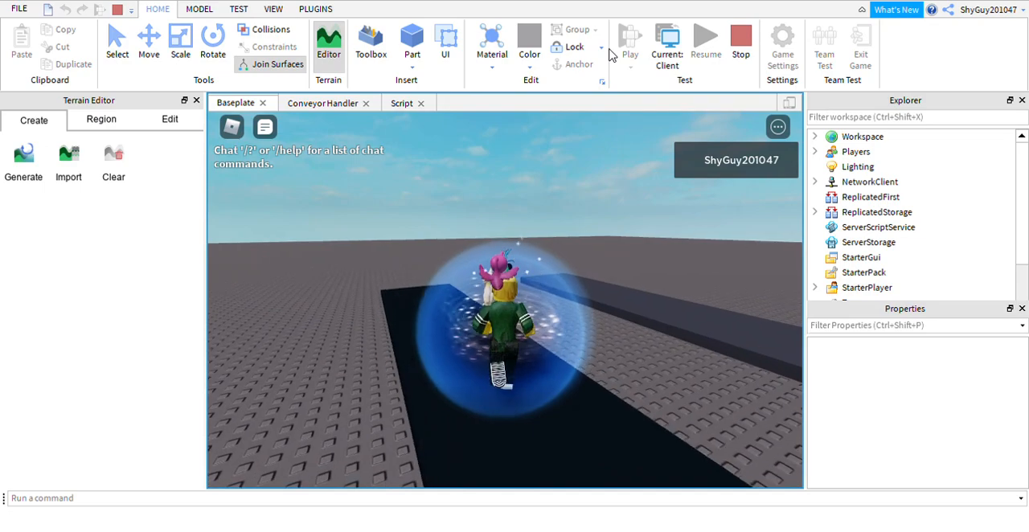
key("w")
key("Right")
key("w")
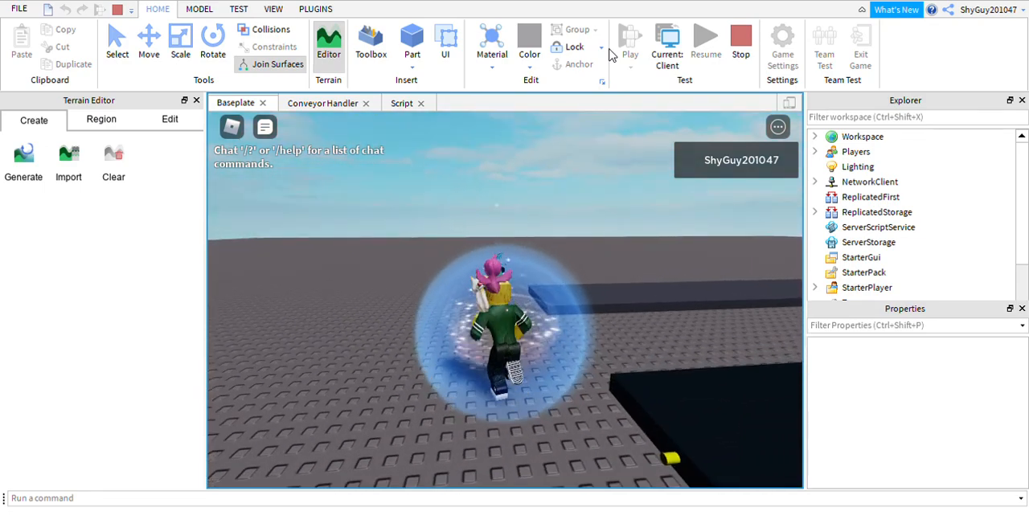
Walk the character onto the grey Conveyor 2 and ride it to check its movement with the edited speed.
key("w")
key("Right")
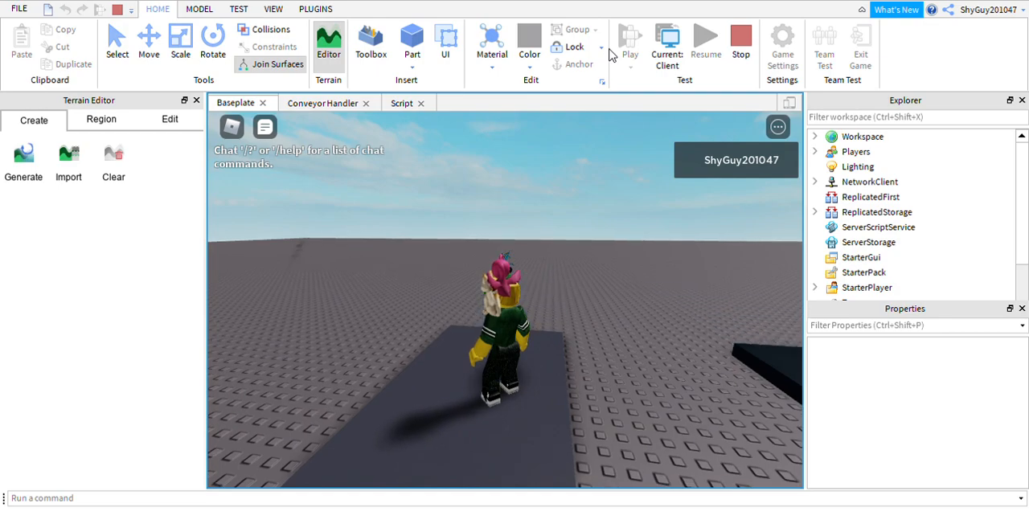
key("w")
key("Right")
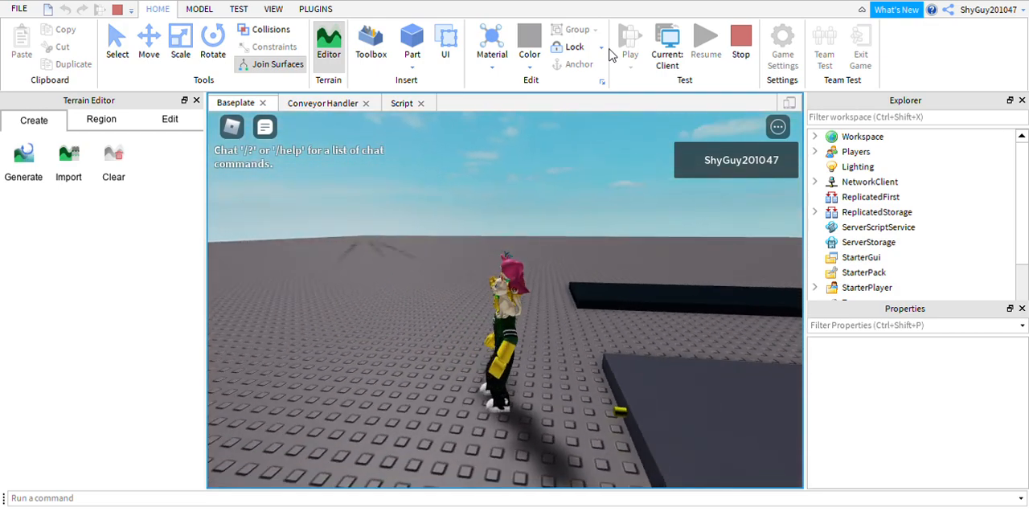
key("Right")
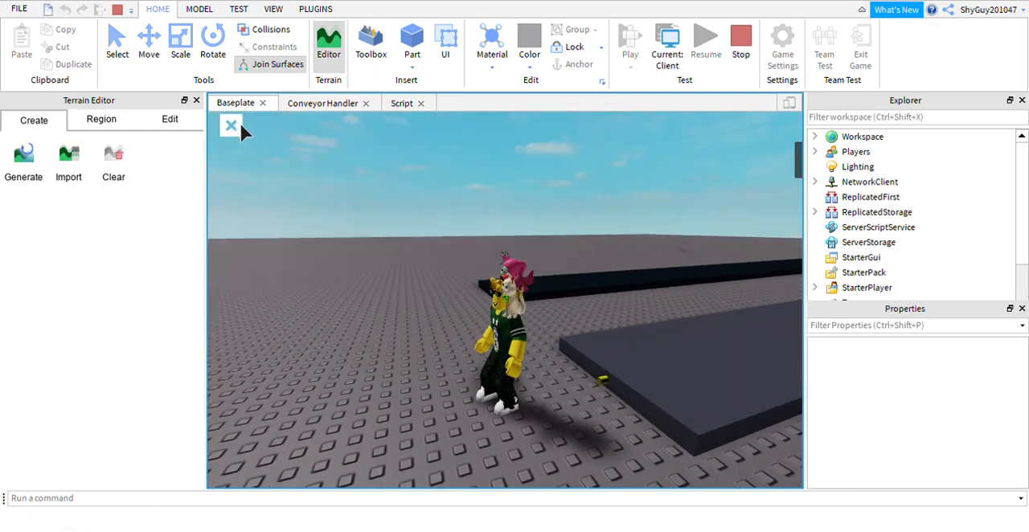
Leave the test game, confirm leaving, and return to editing the place.
left_click(235, 125)
left_click(482, 446)
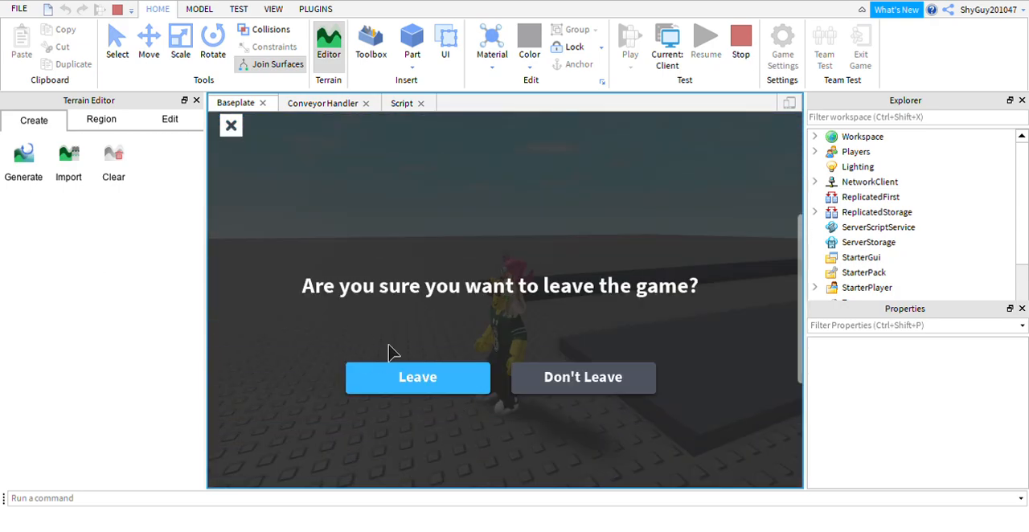
left_click(399, 385)
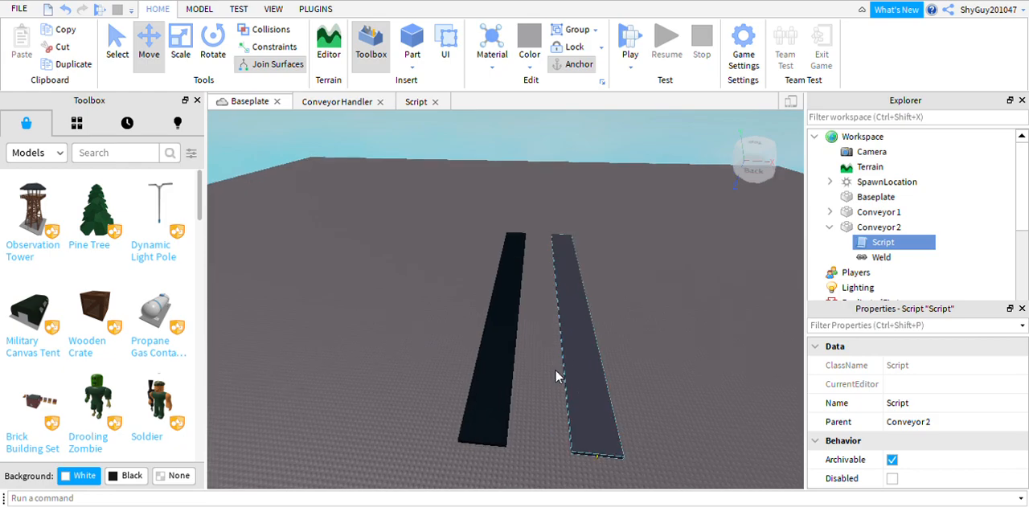
Insert a block part, with Collisions enabled, and place it beside the front end of Conveyor 1 in the gap between the conveyors.
scroll(556, 376, "up", 1)
right_click_drag(552, 384, 538, 389)
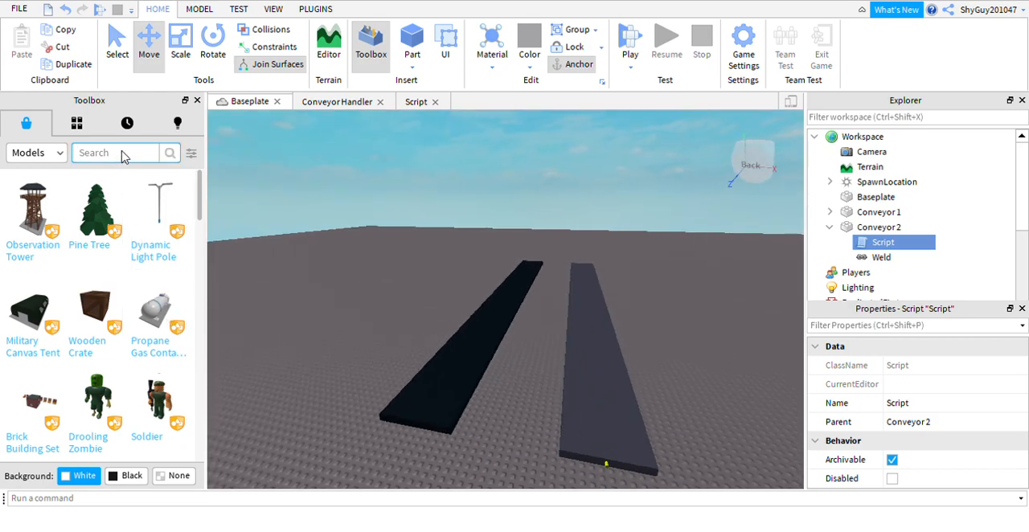
left_click(413, 44)
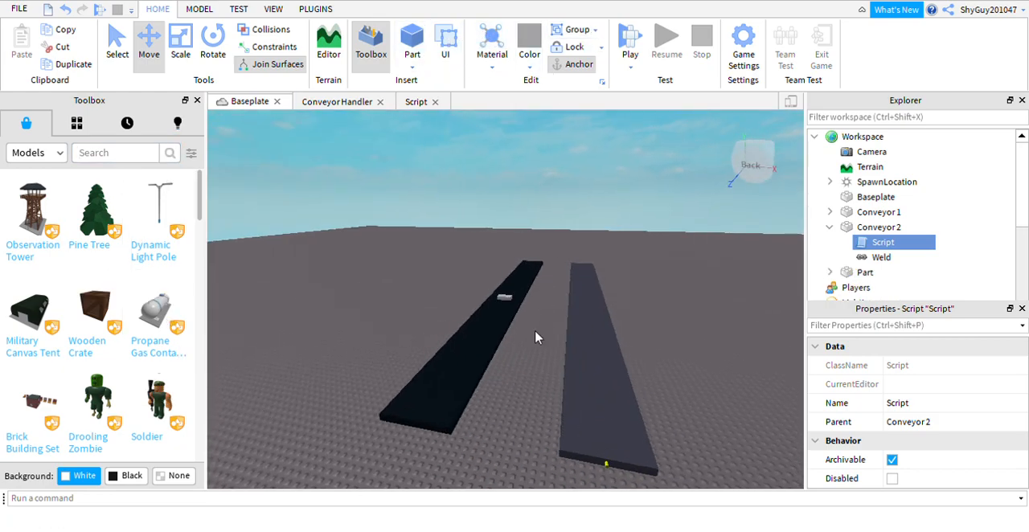
mouse_move(560, 348)
left_mouse_down()
mouse_move(561, 372)
mouse_move(561, 354)
left_mouse_up()
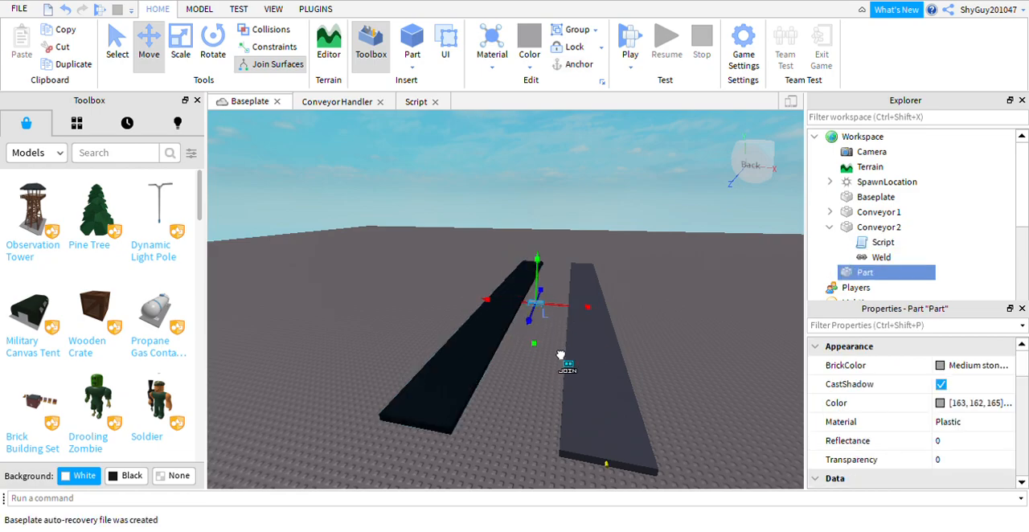
left_click(271, 29)
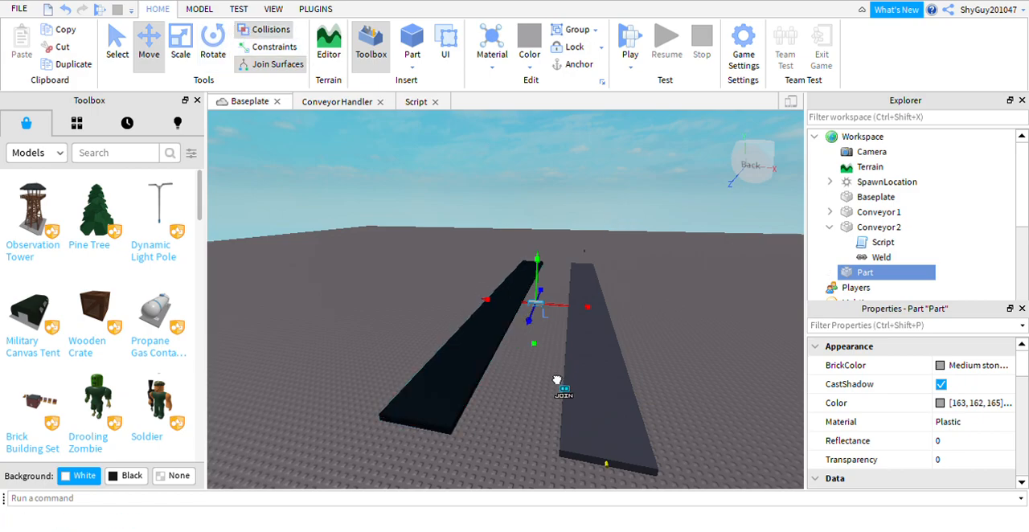
left_click_drag(555, 340, 472, 477)
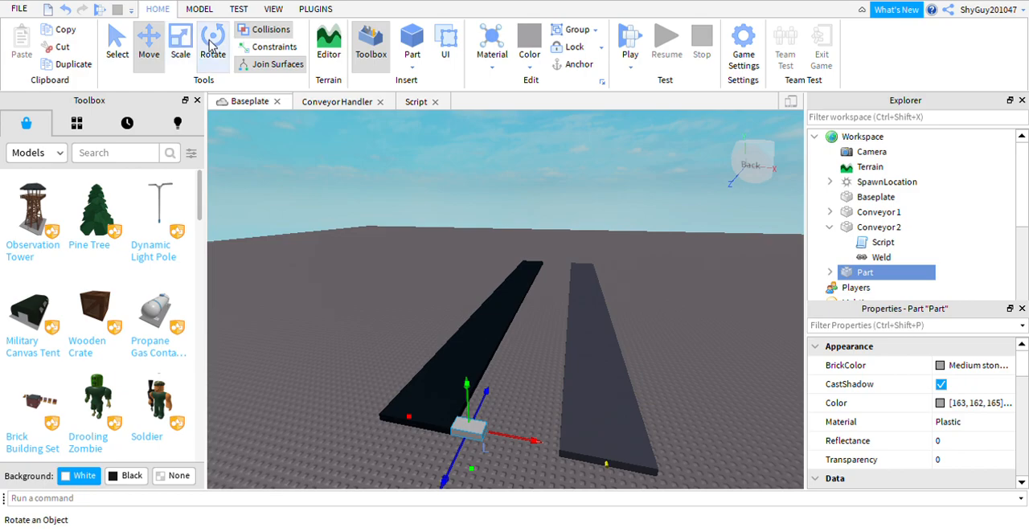
Scale the new part to fill the gap between the two conveyors along their full length.
left_click(180, 48)
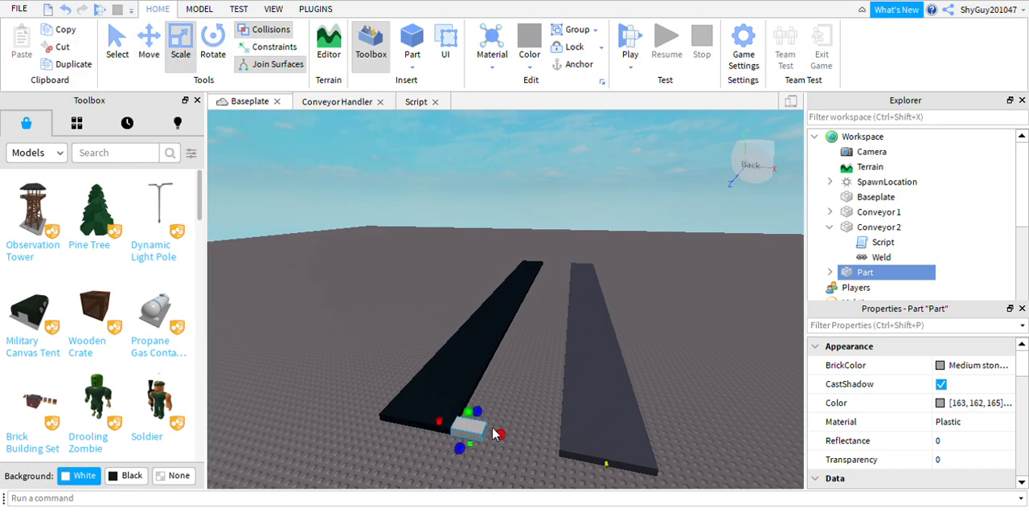
left_click_drag(521, 456, 606, 476)
right_click_drag(726, 329, 716, 352)
left_click_drag(367, 334, 776, 378)
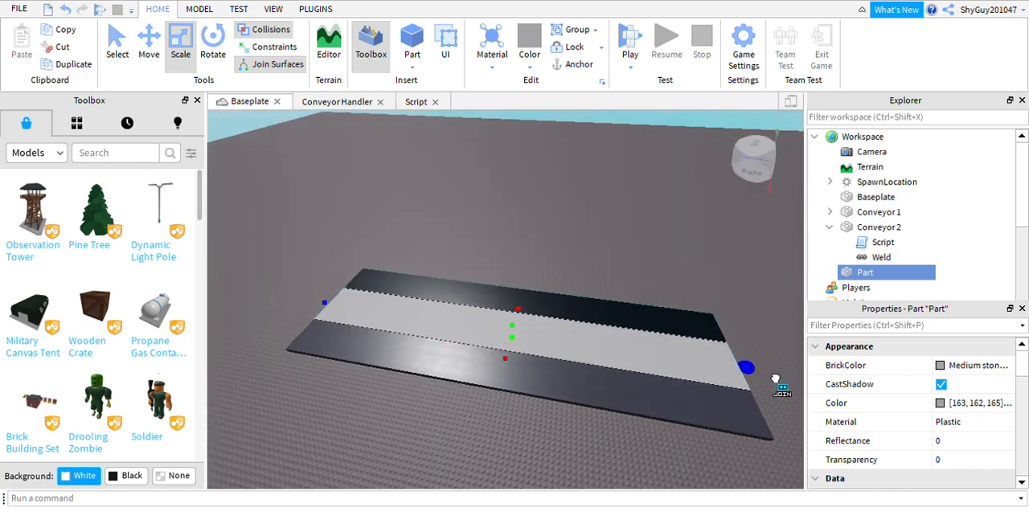
right_click_drag(715, 306, 749, 472)
right_click_drag(715, 391, 638, 332)
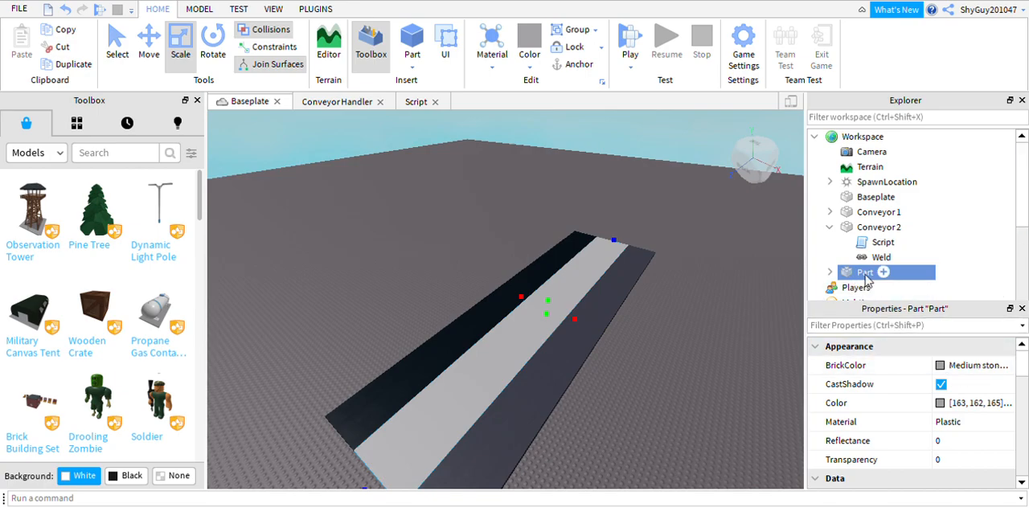
Set the BrickColor of the part between the conveyors to New Yeller.
key("f")
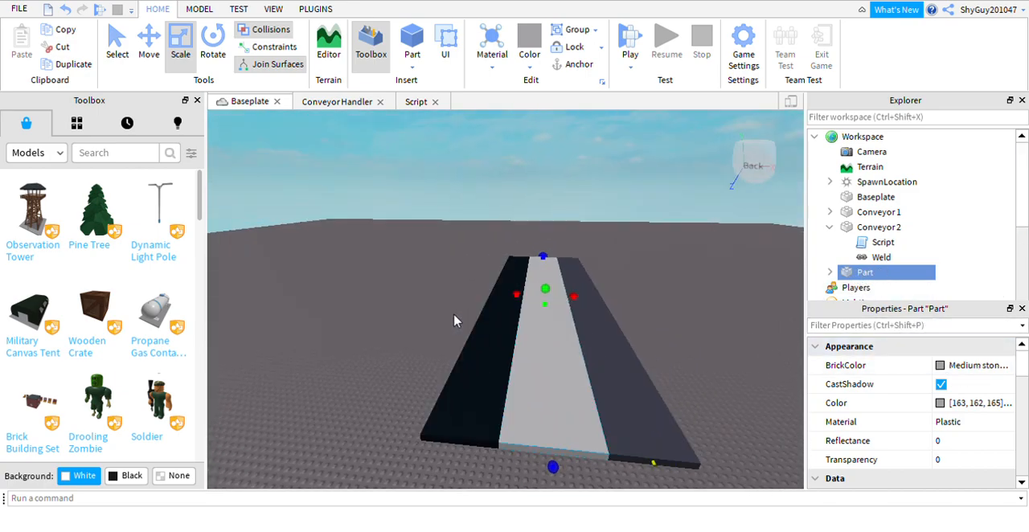
left_click(958, 367)
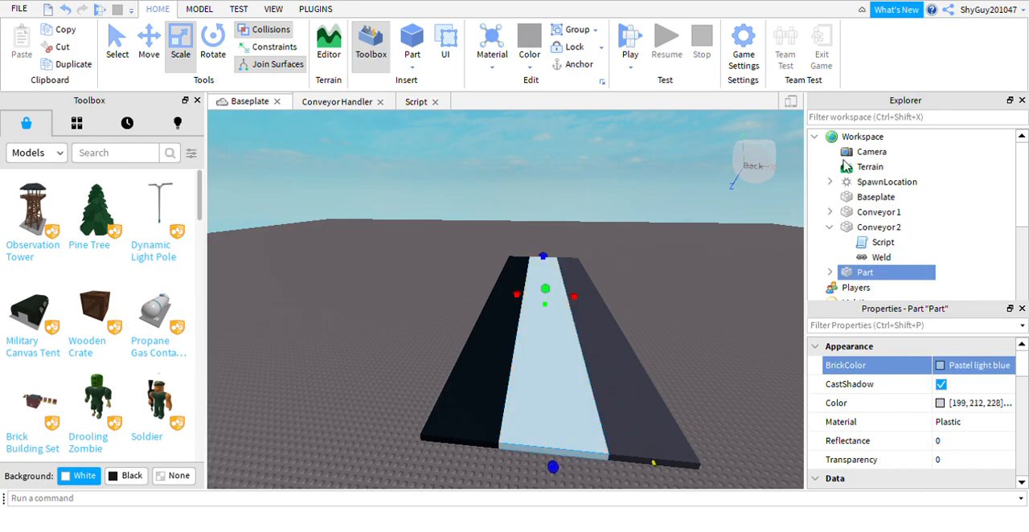
left_click(779, 203)
right_click_drag(550, 218, 549, 218)
left_click(643, 294)
right_click_drag(580, 330, 598, 319)
right_click_drag(698, 292, 678, 275)
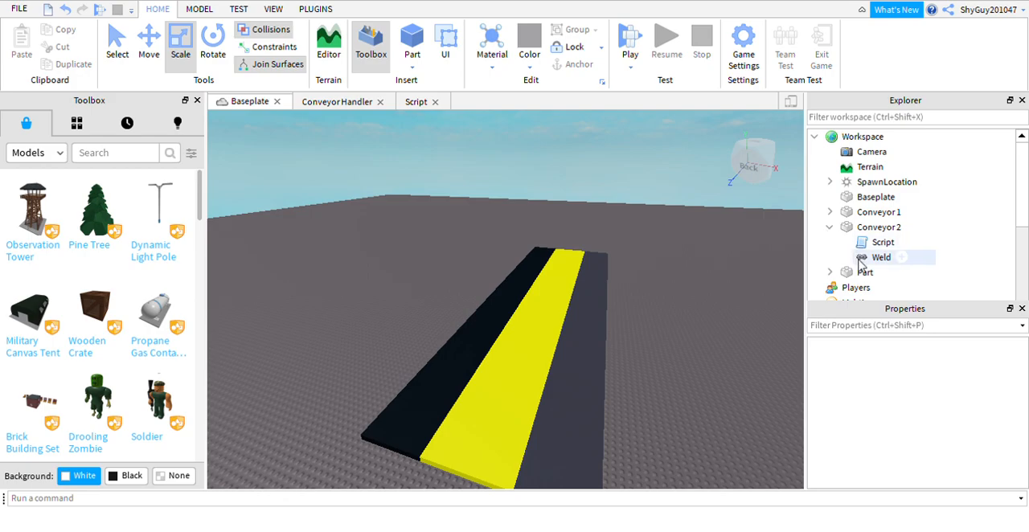
Collapse Conveyor 2 in the object tree and rename the yellow part as Path.
left_click(830, 227)
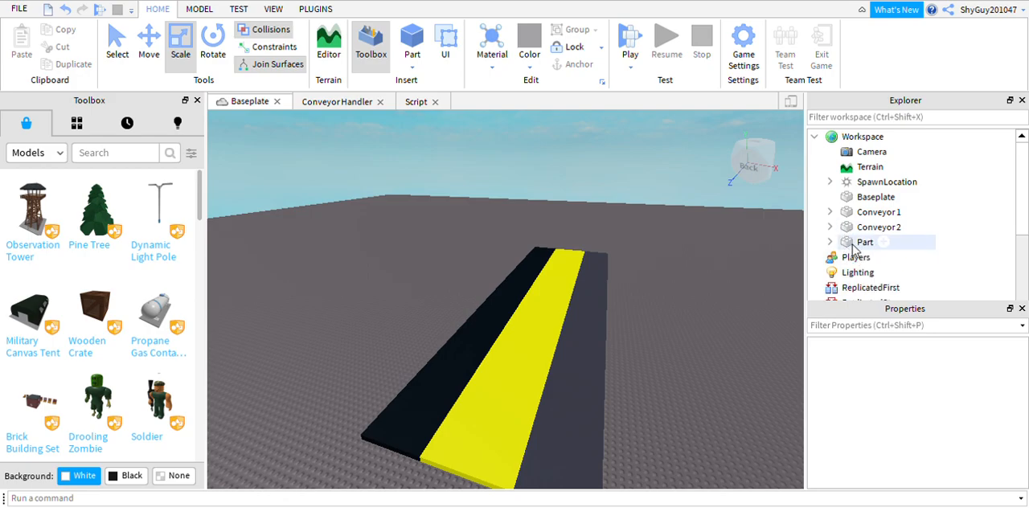
left_click(864, 243)
key("F2")
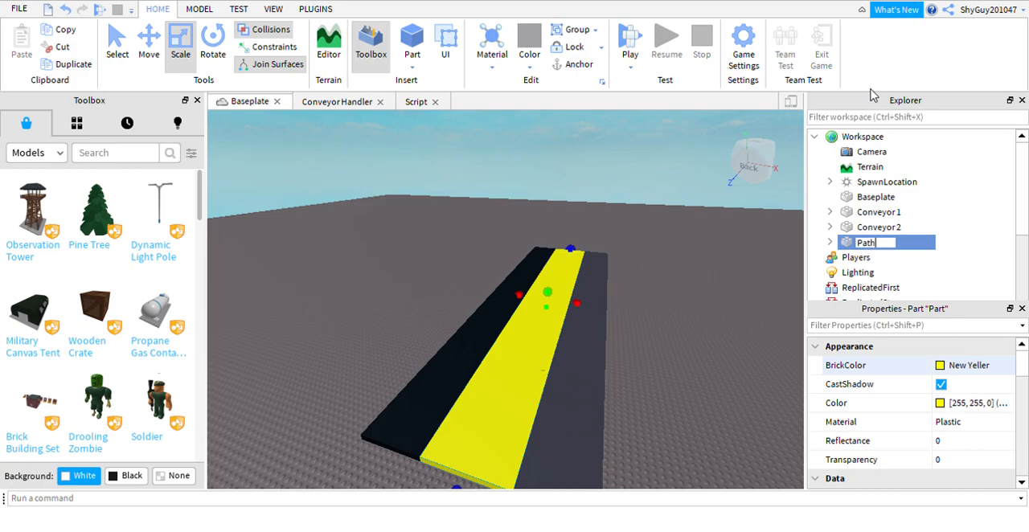
left_click(622, 166)
right_click_drag(621, 166, 596, 203)
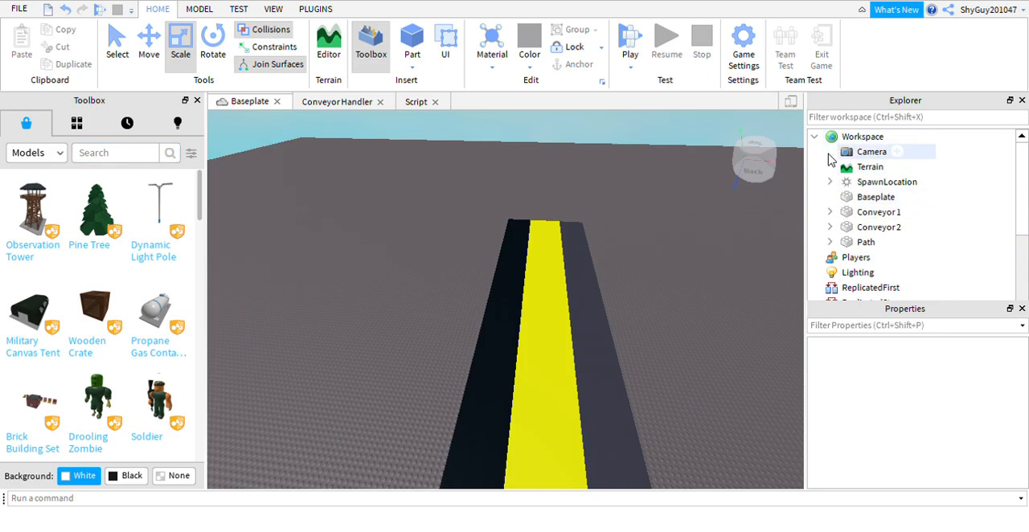
Set the Baseplate's BrickColor to Camo and change its material from Plastic to a grass texture.
left_click(881, 199)
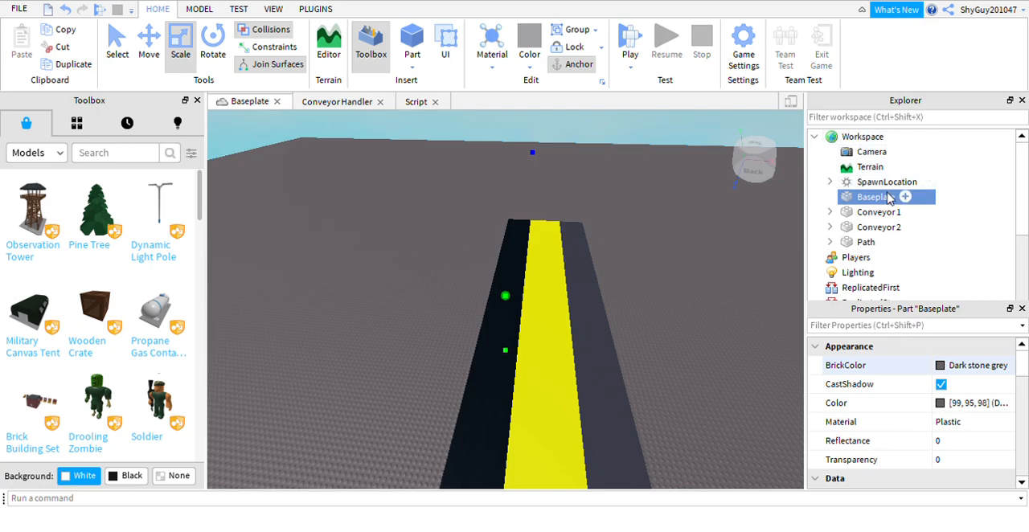
left_click(940, 365)
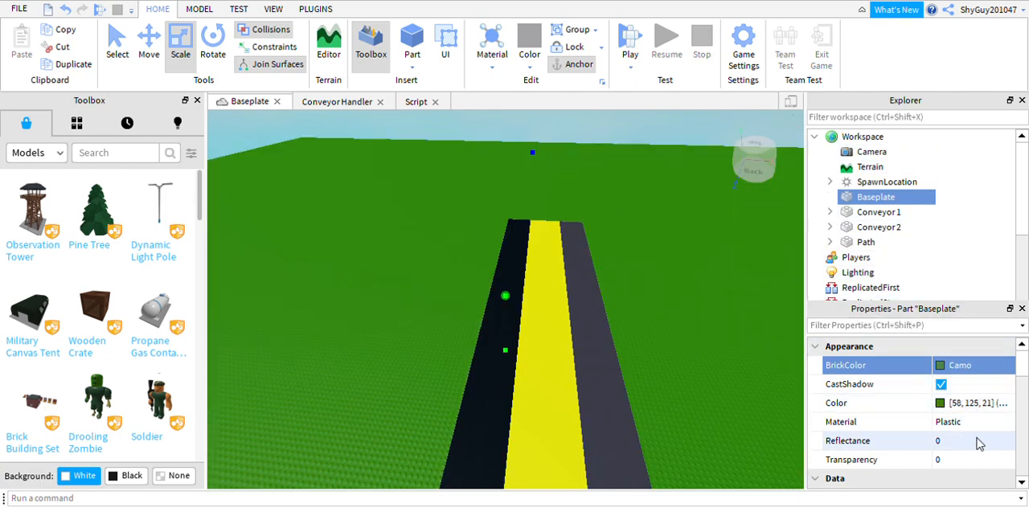
scroll(1013, 425, "down", 3)
scroll(989, 434, "down", 3)
scroll(985, 428, "up", 6)
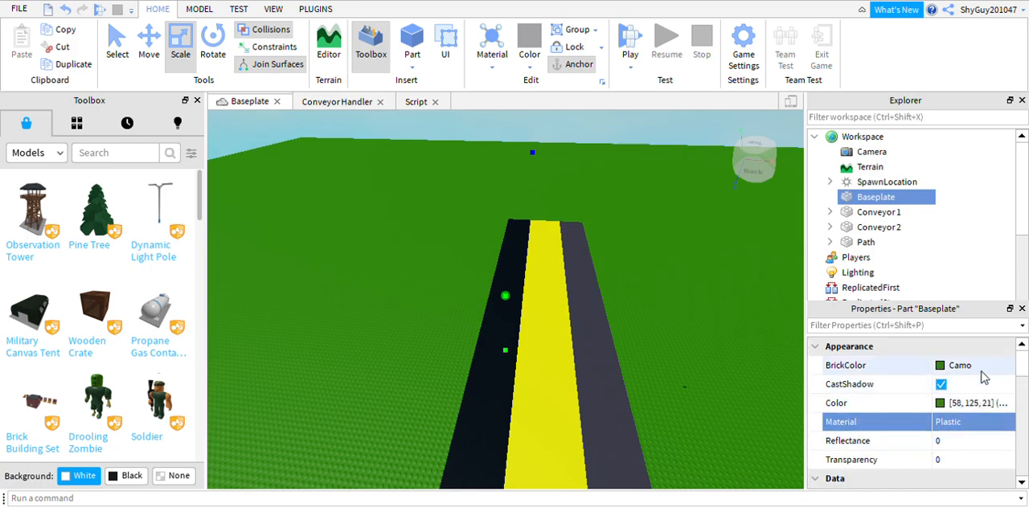
left_click(1005, 426)
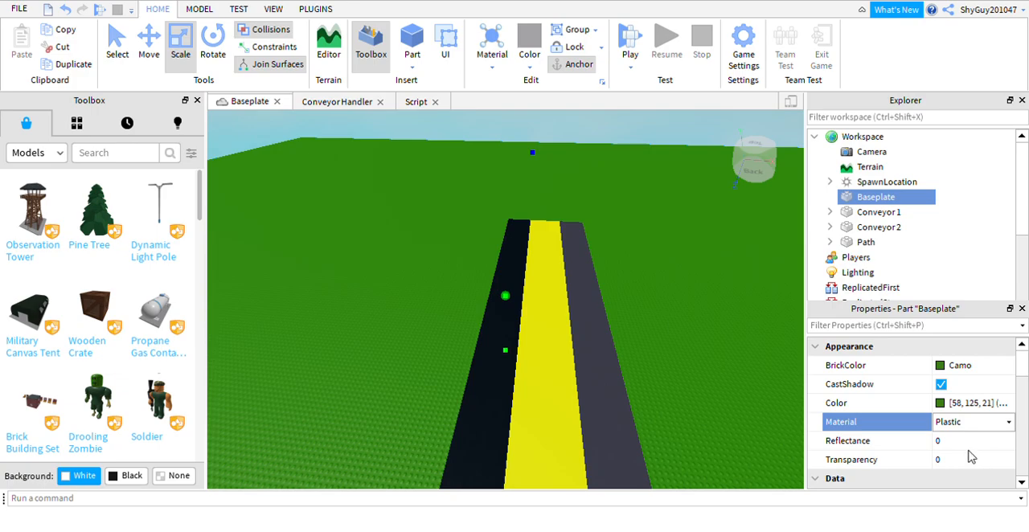
left_click(956, 476)
left_click(589, 131)
right_click_drag(497, 209, 513, 221)
scroll(512, 364, "down", 8)
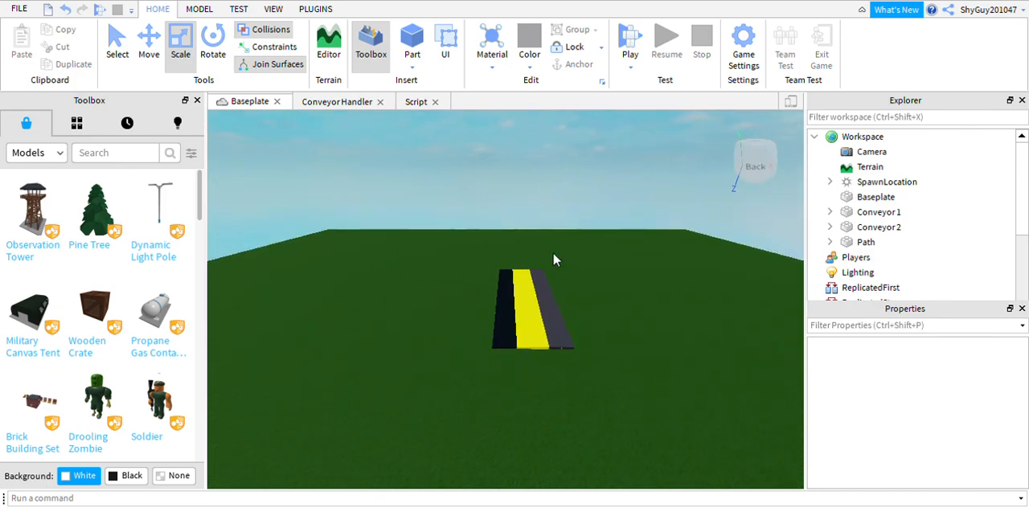
right_click_drag(526, 313, 359, 284)
right_click_drag(545, 322, 567, 338)
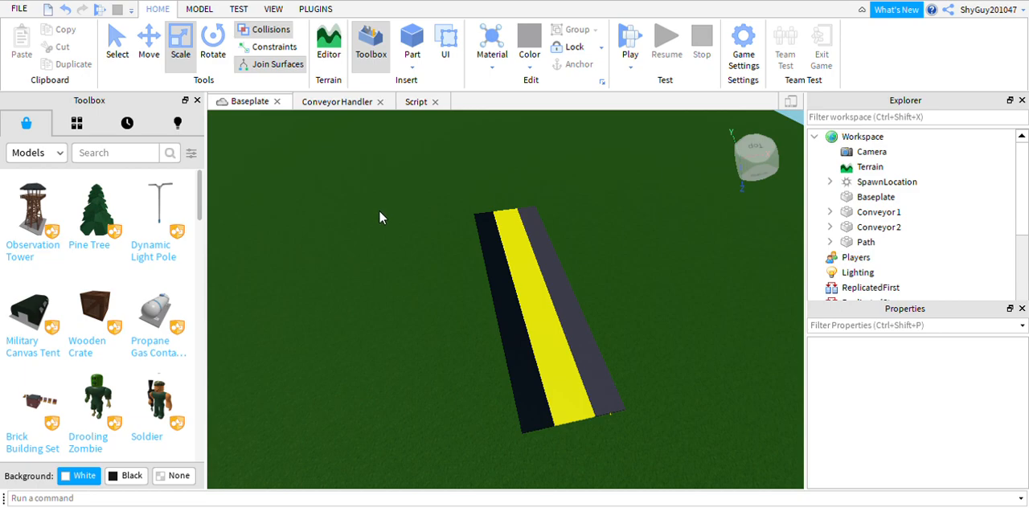
scroll(400, 242, "up", 1)
scroll(497, 302, "up", 2)
mouse_move(611, 329)
right_mouse_down()
mouse_move(628, 331)
mouse_move(600, 338)
right_mouse_up()
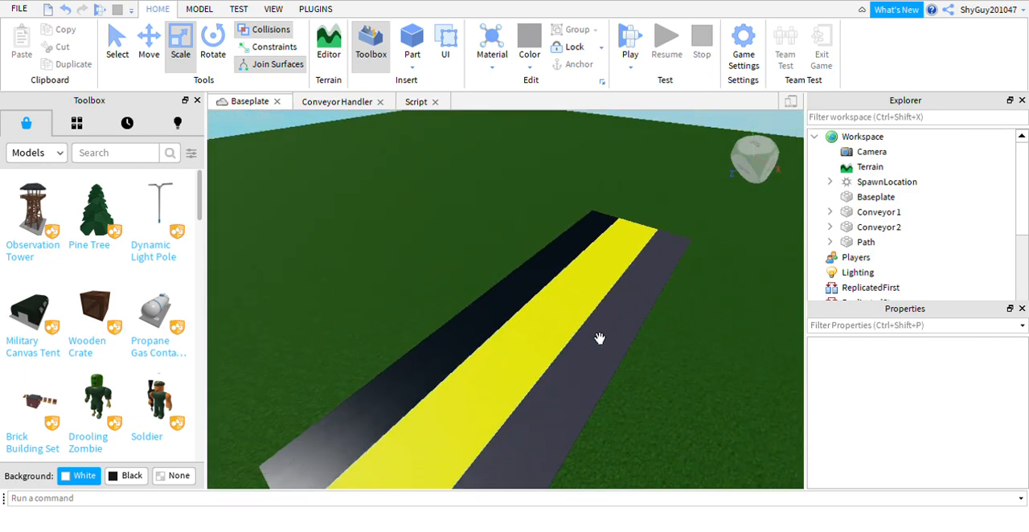
right_click_drag(453, 136, 460, 223)
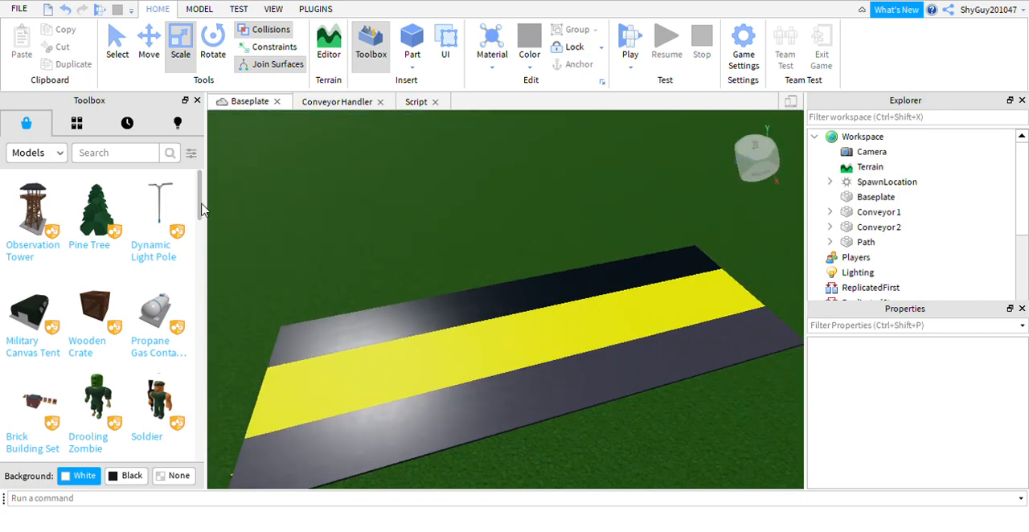
Search the Toolbox models for "piggy".
left_click(123, 154)
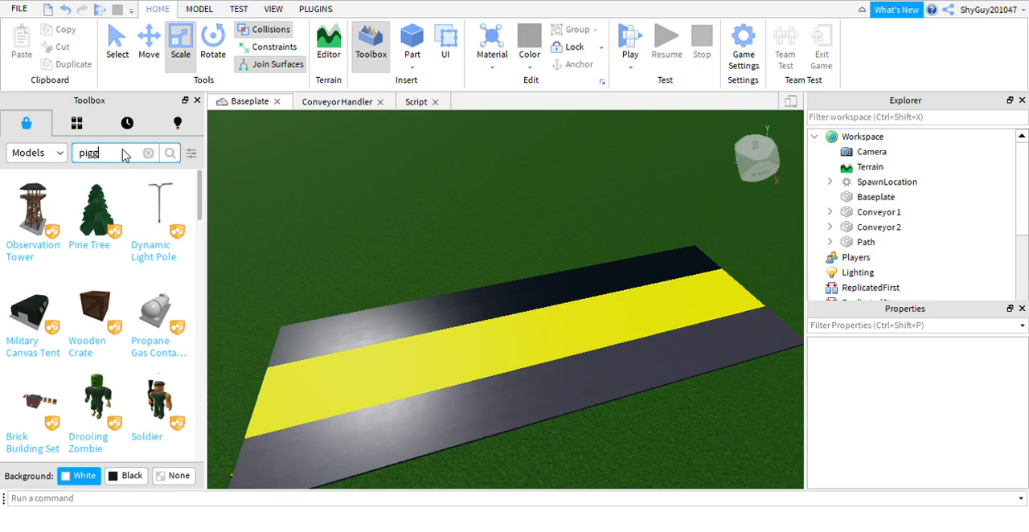
type("piggy")
key("Return")
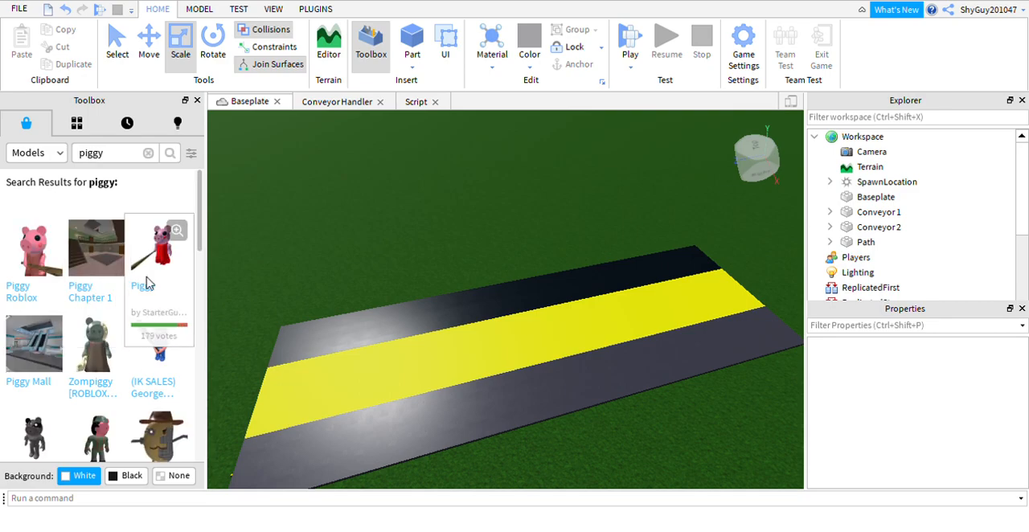
Insert the "Piggy custom..." cage model from the Toolbox search results.
scroll(125, 317, "down", 5)
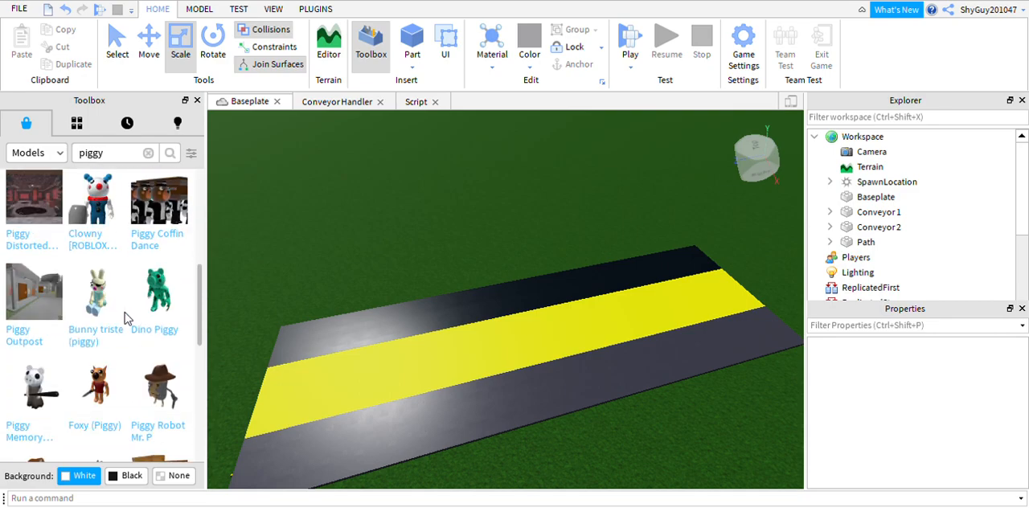
scroll(121, 315, "down", 3)
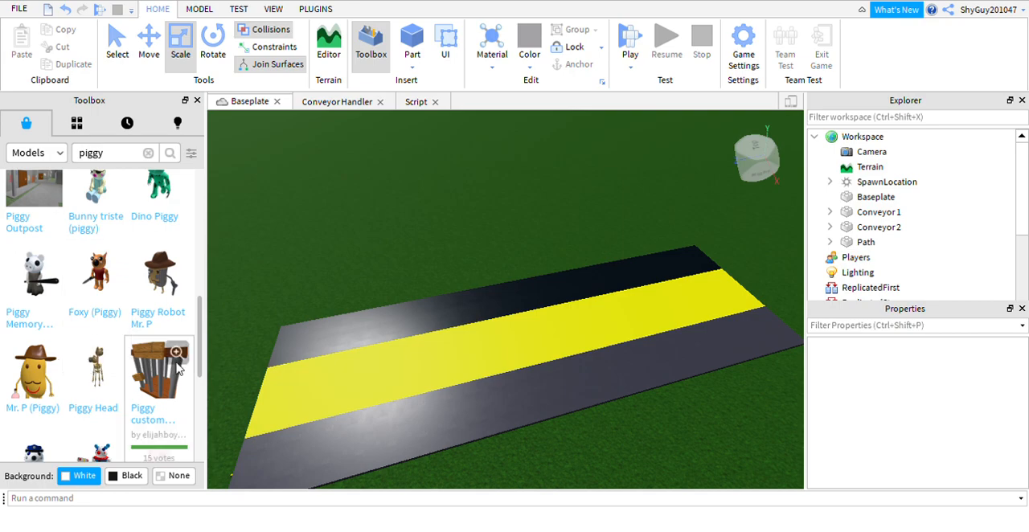
left_click(158, 379)
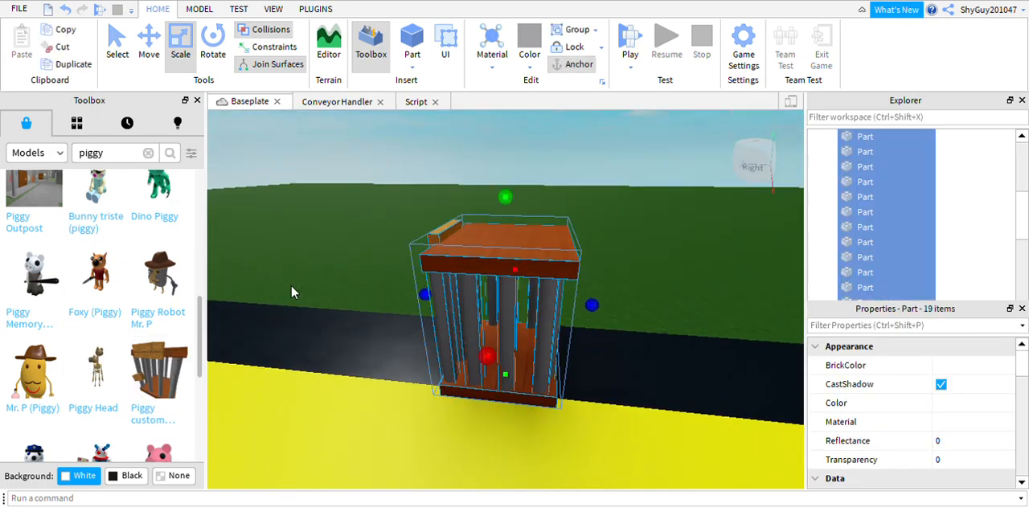
Move the inserted cage off the black conveyor onto the grass beside it.
left_click(214, 70)
left_click_drag(407, 294, 392, 361)
left_click_drag(468, 477, 494, 459)
left_click(148, 40)
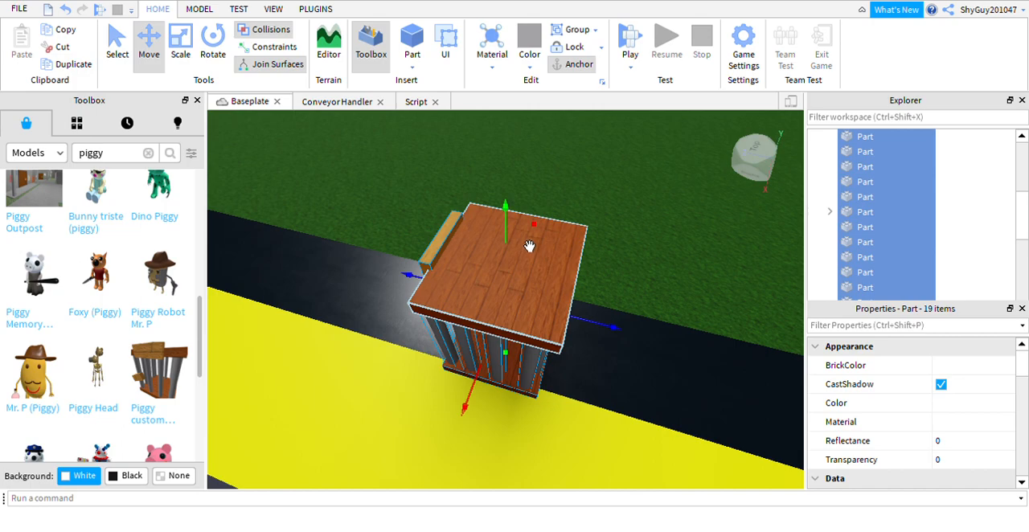
left_click_drag(551, 248, 626, 151)
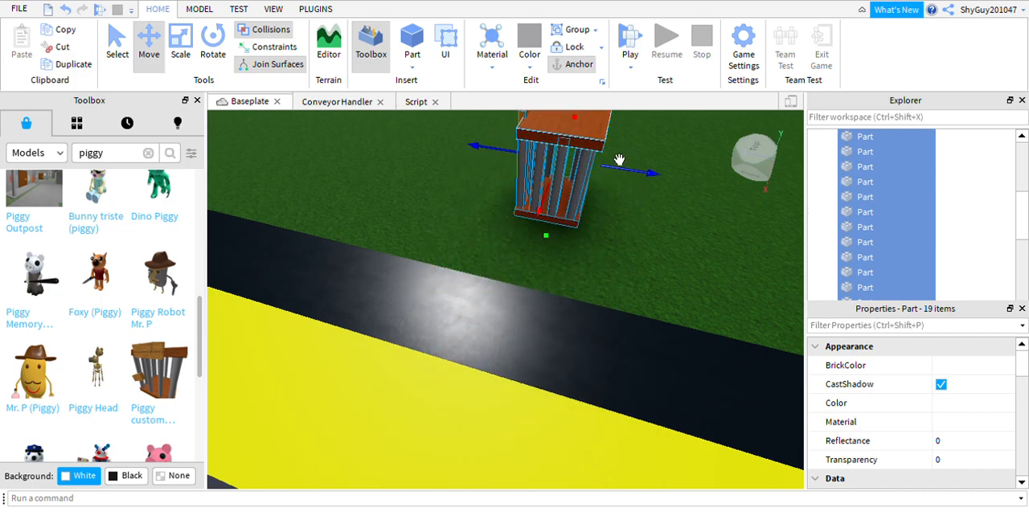
left_click_drag(574, 255, 564, 276)
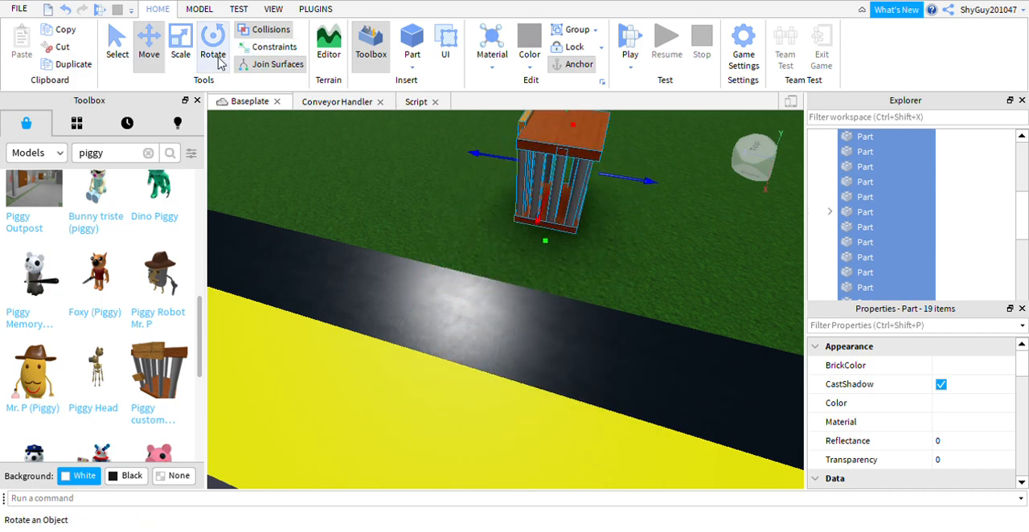
Try to select the cage's loose parts one by one in the object tree.
left_click(489, 149)
left_click(560, 189)
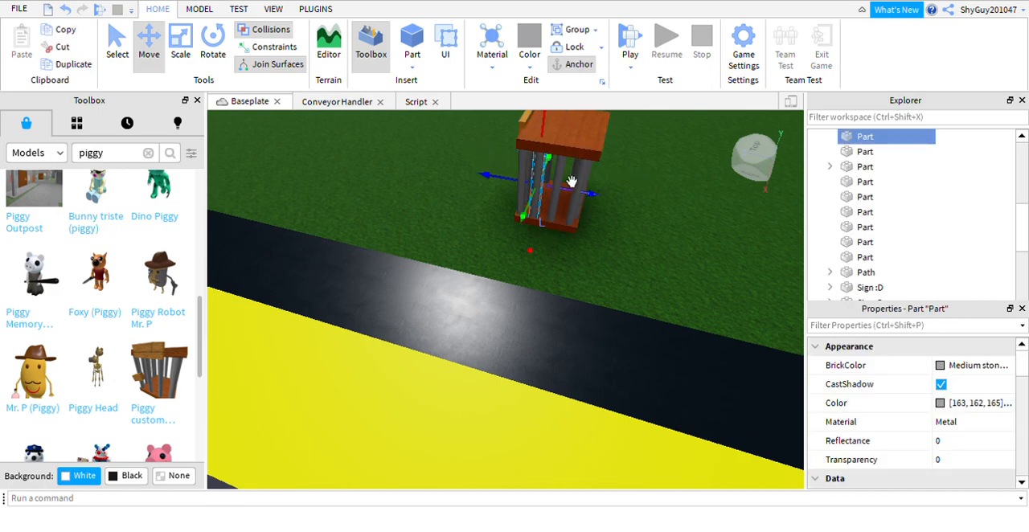
left_click(586, 154)
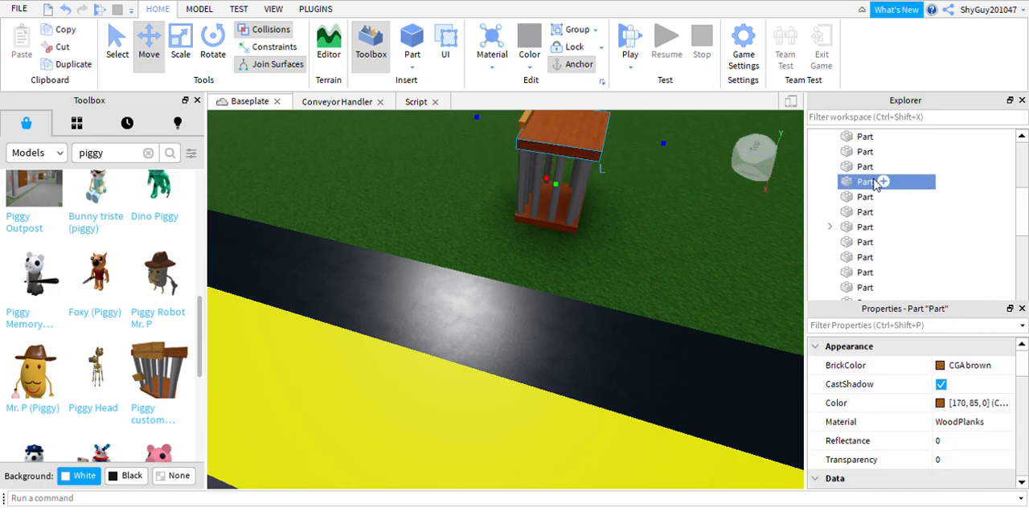
scroll(877, 183, "up", 4)
scroll(864, 201, "down", 1)
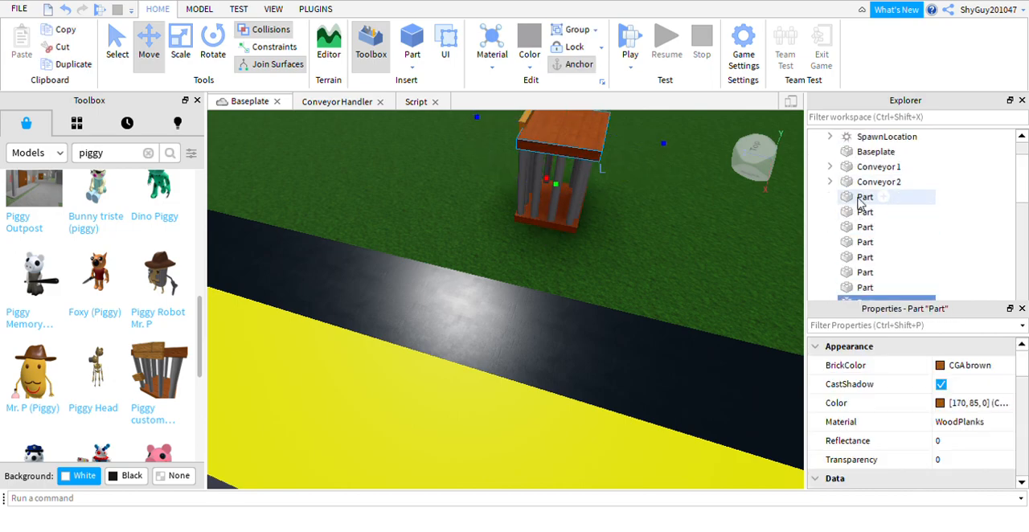
left_click(859, 199)
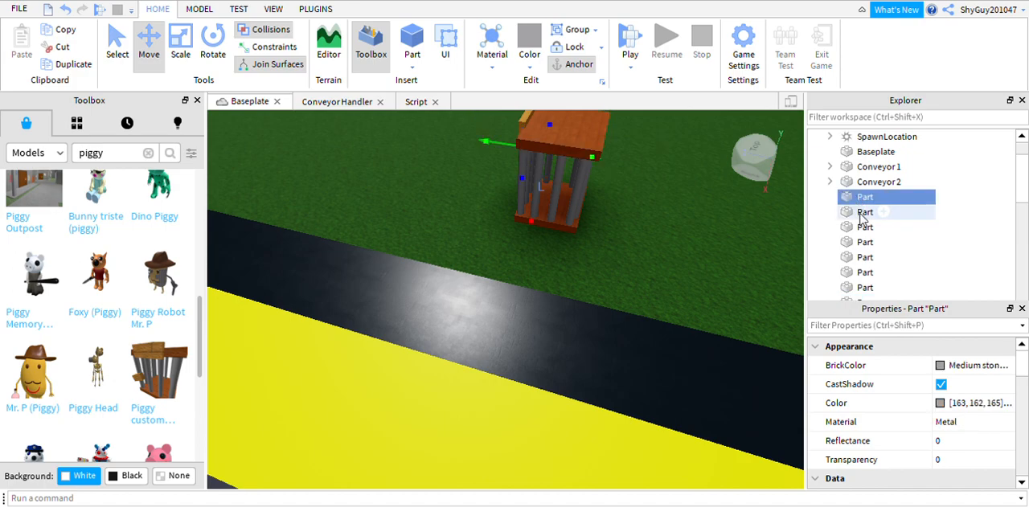
left_click(867, 213, "ctrl")
left_click(865, 227, "ctrl")
left_click(866, 243, "ctrl")
left_click(865, 257, "ctrl")
left_click(865, 272, "ctrl")
left_click(866, 287, "ctrl")
scroll(866, 213, "down", 3)
scroll(865, 213, "down", 4)
scroll(867, 214, "up", 7)
scroll(869, 216, "down", 6)
scroll(871, 214, "up", 5)
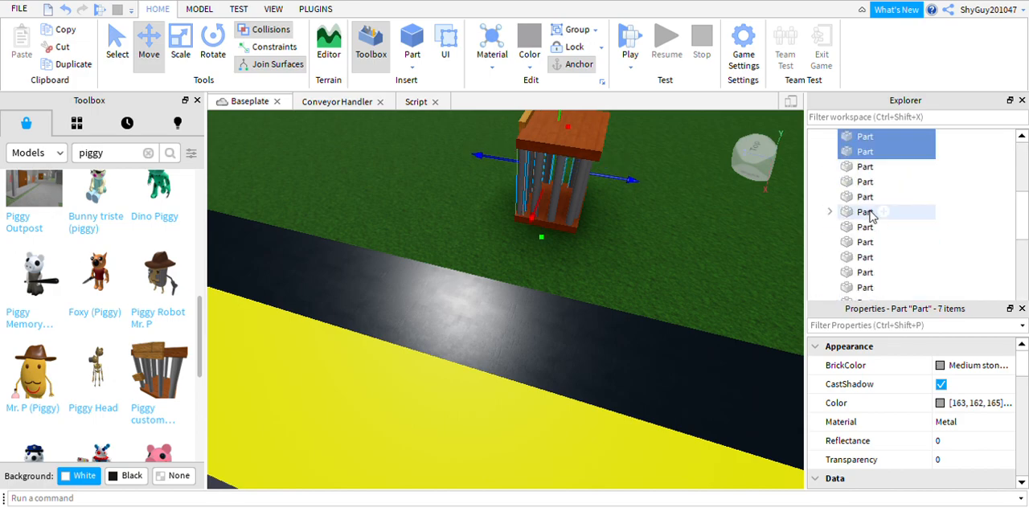
left_click(869, 166, "ctrl")
left_click(864, 182, "ctrl")
left_click(862, 196, "ctrl")
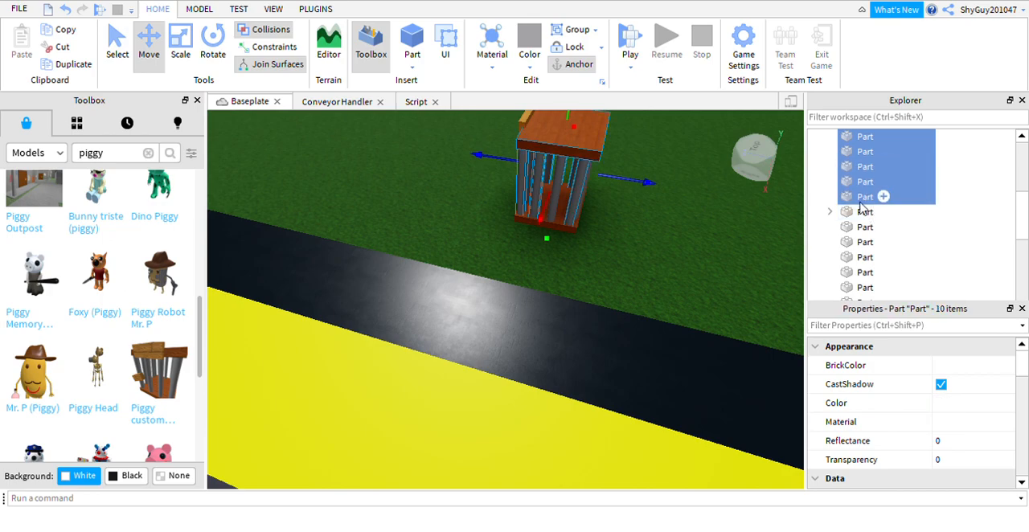
left_click(866, 214, "ctrl")
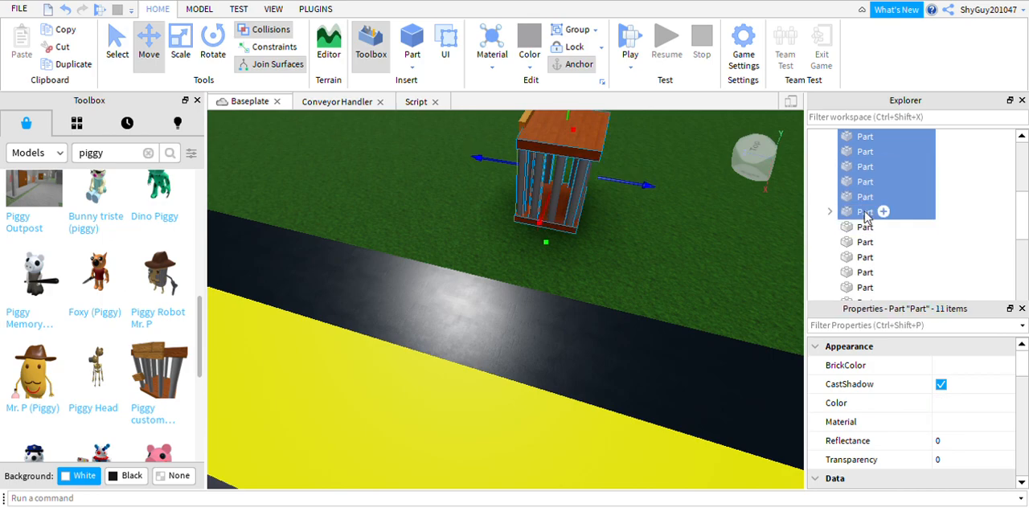
left_click(866, 228, "ctrl")
left_click(865, 242, "ctrl")
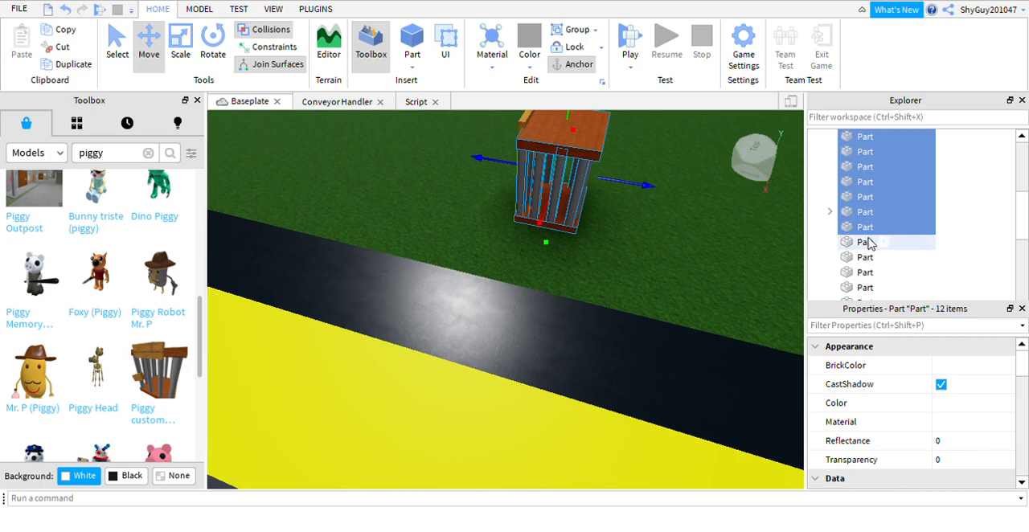
mouse_move(598, 249)
right_mouse_down()
mouse_move(616, 265)
mouse_move(592, 249)
right_mouse_up()
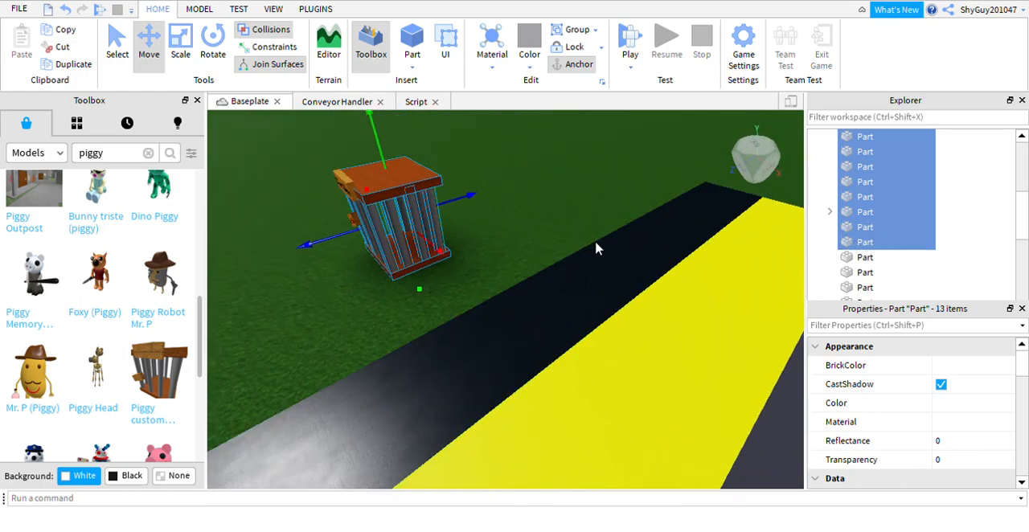
left_click(864, 259, "ctrl")
left_click(865, 273, "ctrl")
left_click(865, 288, "ctrl")
scroll(864, 258, "up", 5)
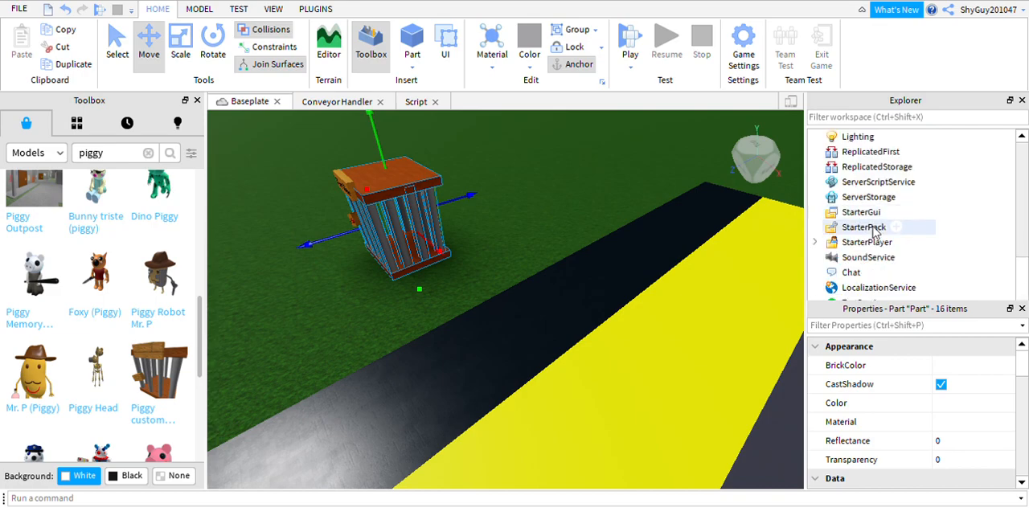
scroll(883, 222, "down", 5)
left_click(863, 241, "ctrl")
left_click(866, 258, "ctrl")
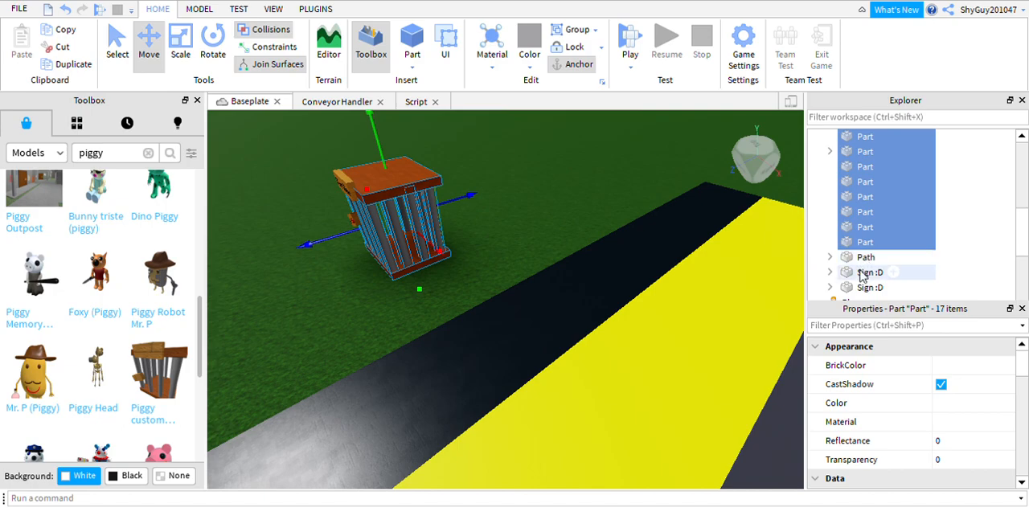
left_click(864, 273, "ctrl")
left_click(867, 287, "ctrl")
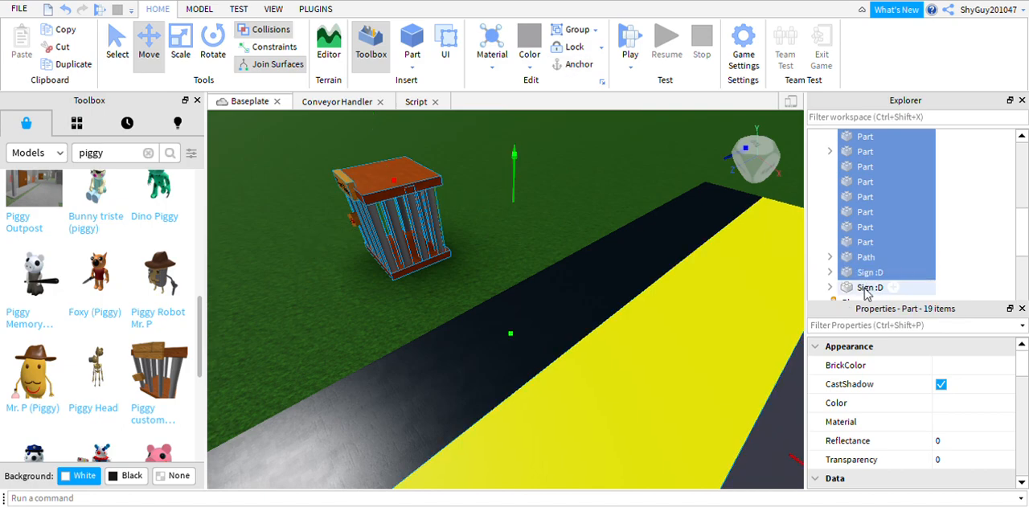
left_click(861, 256)
Select the whole run of loose cage parts in the object tree and group them into one model.
left_click(862, 242)
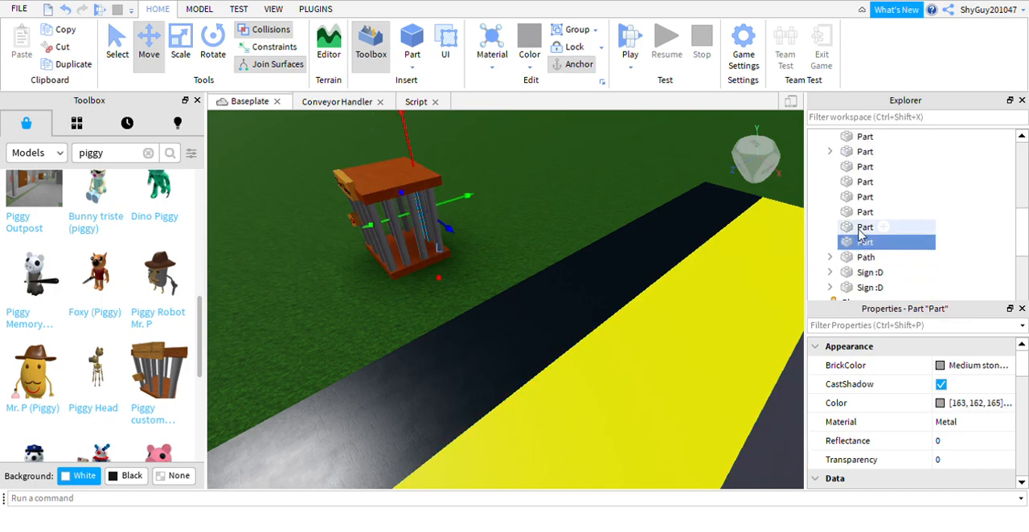
left_click(863, 227, "ctrl")
scroll(867, 217, "up", 8)
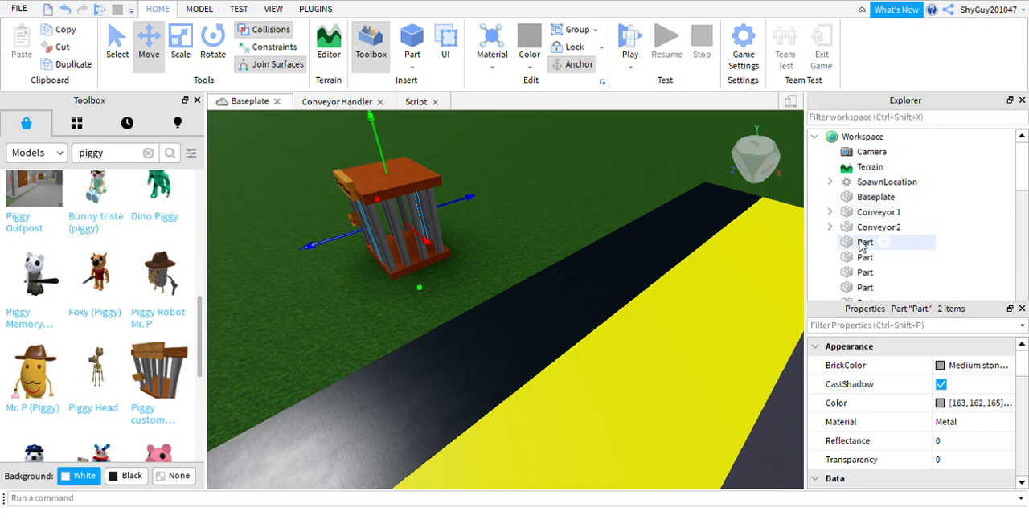
left_click(857, 242, "shift")
scroll(857, 255, "down", 8)
scroll(859, 256, "up", 6)
scroll(858, 256, "down", 7)
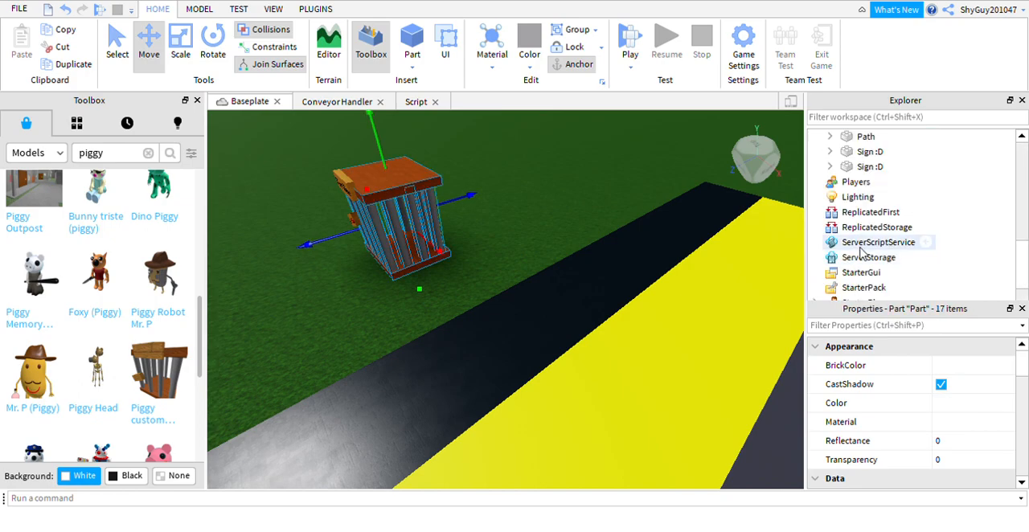
scroll(865, 211, "up", 4)
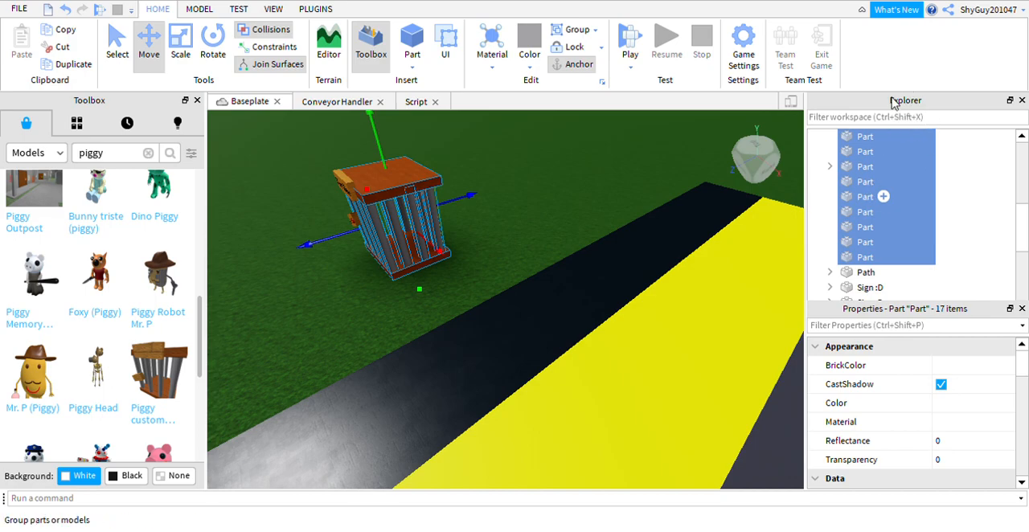
key("ctrl+g")
Rename the grouped model as Cage.
right_click_drag(606, 189, 606, 189)
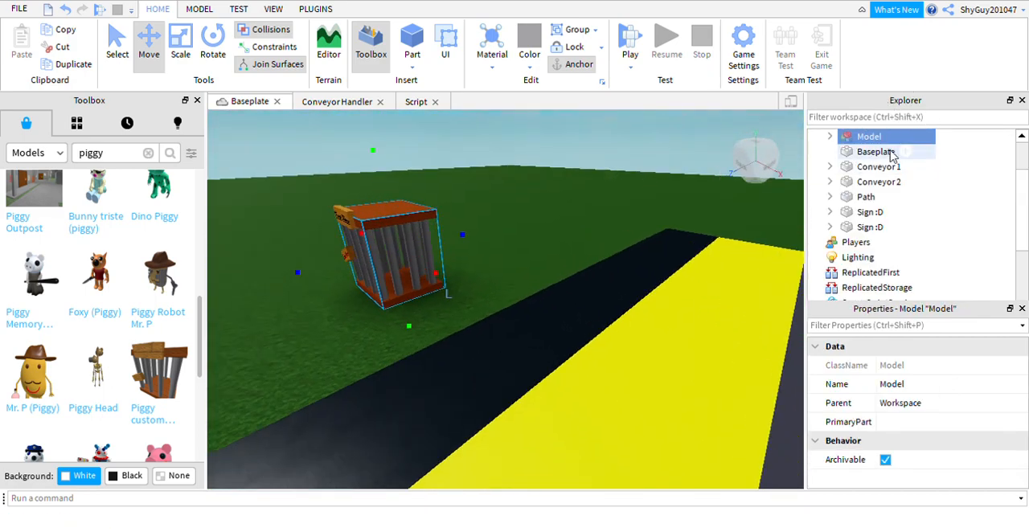
left_click(865, 138)
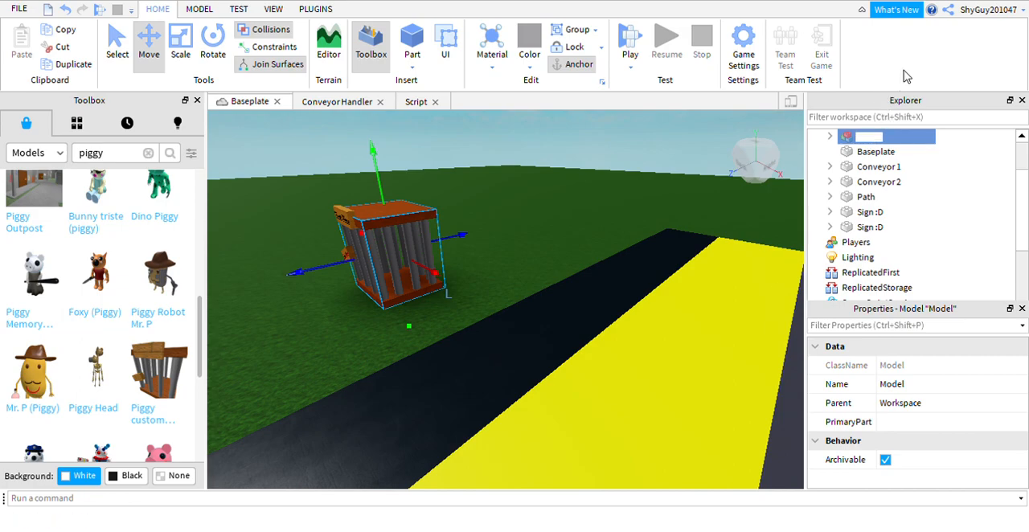
left_click(478, 197)
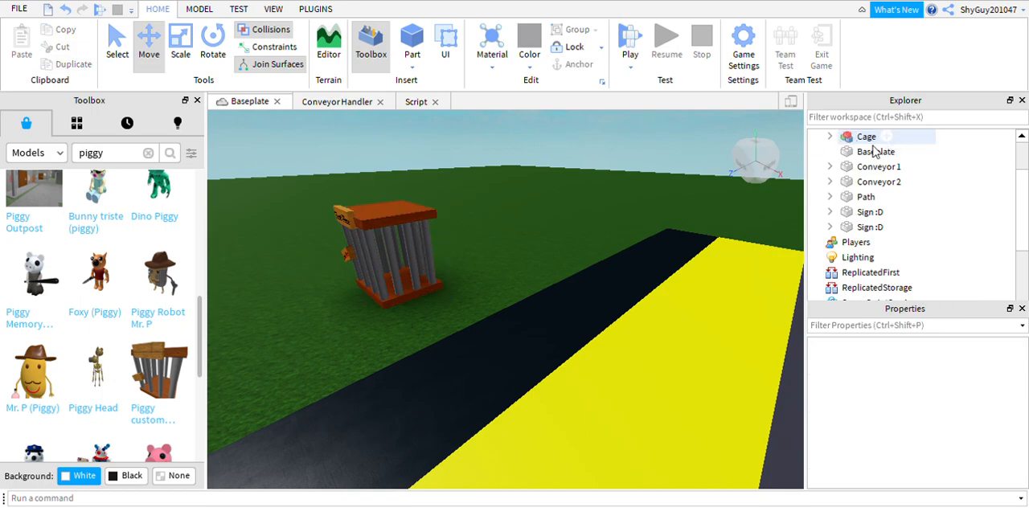
Move both "Sign :D" parts into the Cage model and collapse it in the object tree.
left_click_drag(865, 228, 876, 197)
left_click_drag(872, 272, 899, 201)
scroll(923, 181, "up", 4)
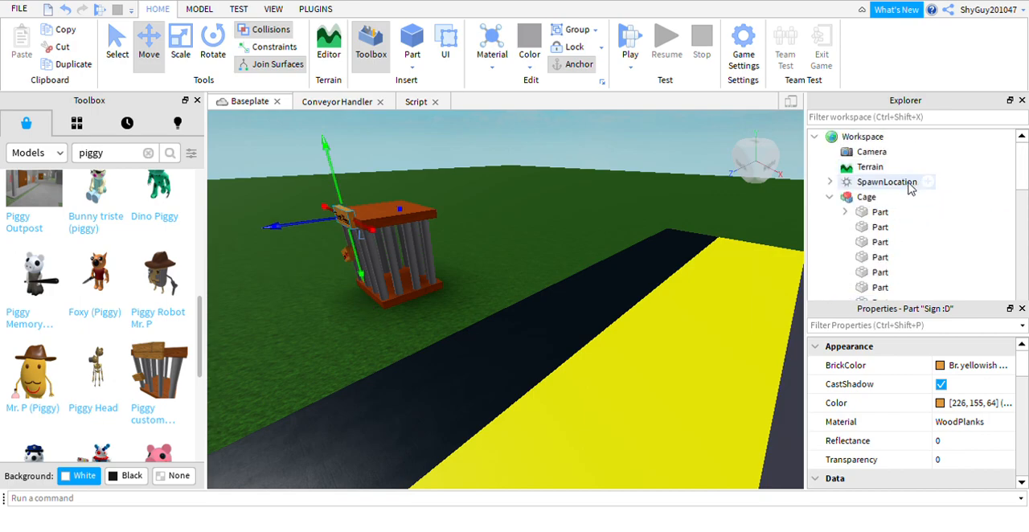
left_click(830, 197)
Select the whole Cage model and raise it slightly above the grass.
right_click_drag(452, 234, 452, 234)
left_click(209, 50)
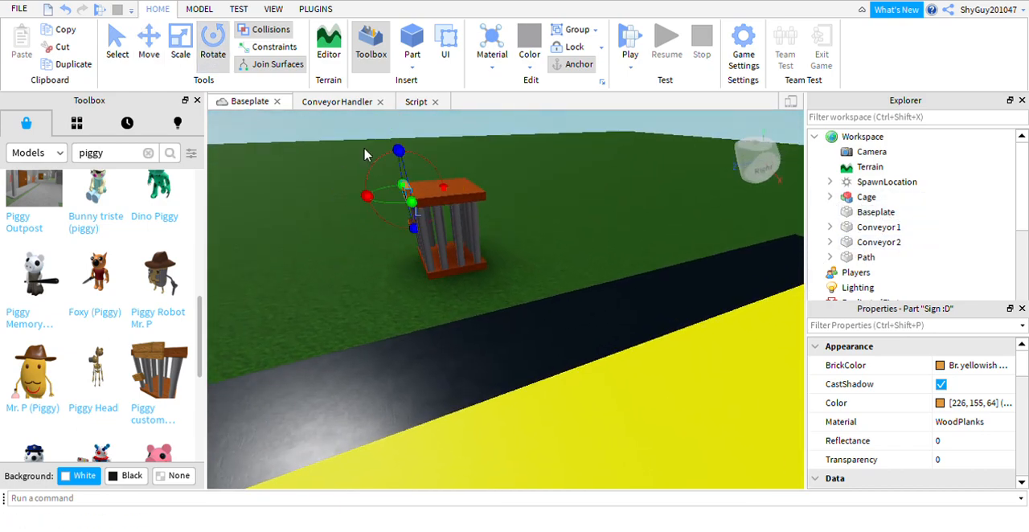
left_click(492, 227)
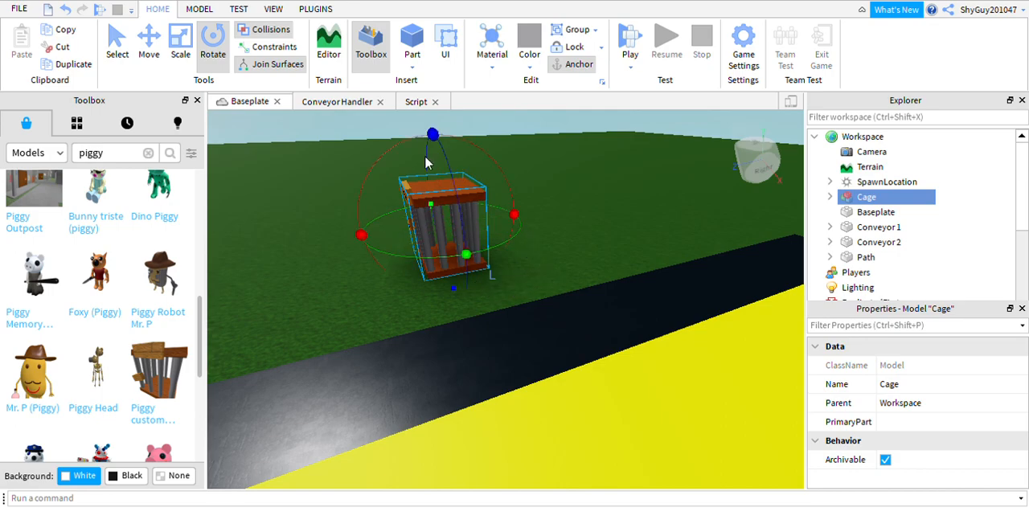
left_click(152, 58)
left_click_drag(455, 187, 447, 117)
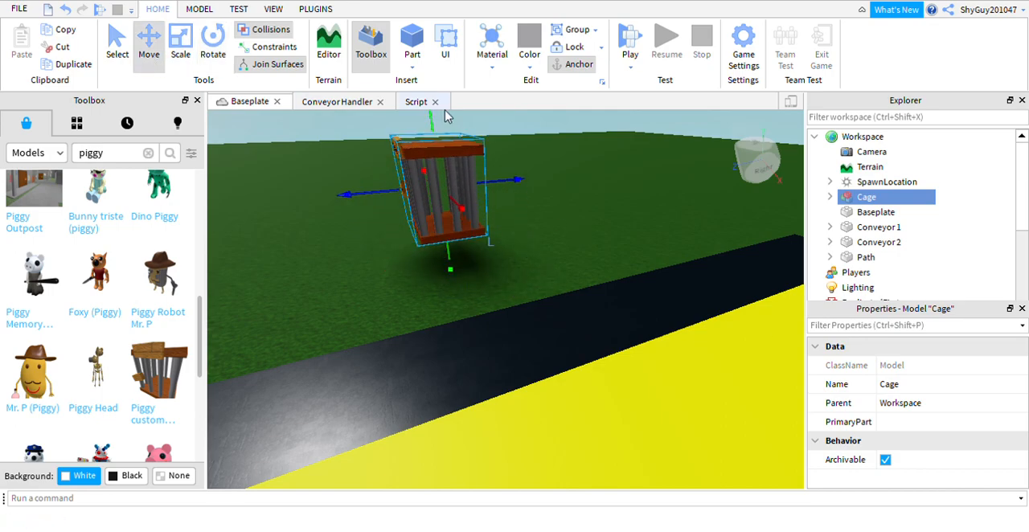
Turn off Collisions and try to rotate the raised Cage model.
left_click(213, 41)
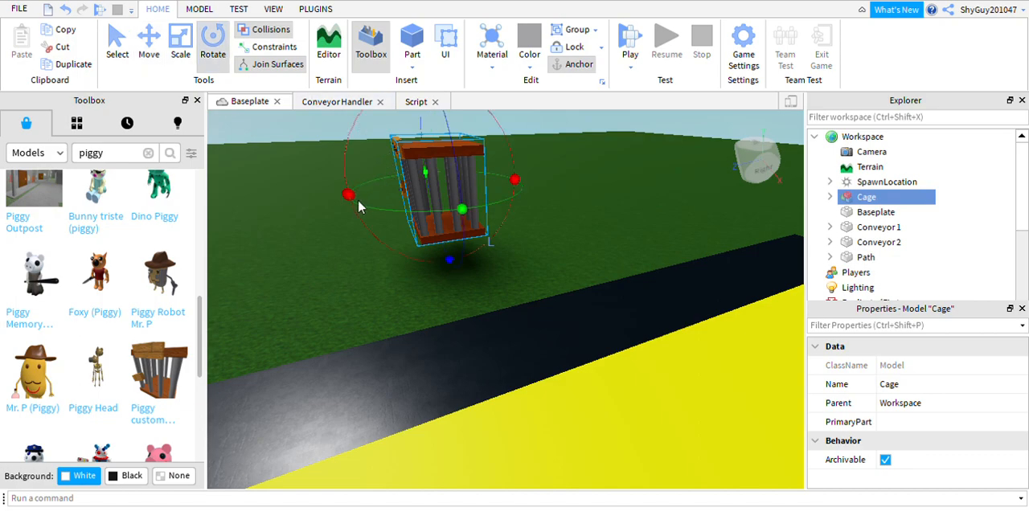
mouse_move(373, 217)
left_mouse_down()
mouse_move(365, 237)
mouse_move(374, 218)
left_mouse_up()
left_click_drag(487, 234, 536, 233)
right_click_drag(536, 233, 534, 234)
left_click_drag(318, 209, 366, 252)
left_click_drag(473, 243, 550, 232)
key("w")
right_click_drag(268, 206, 292, 235)
key("d")
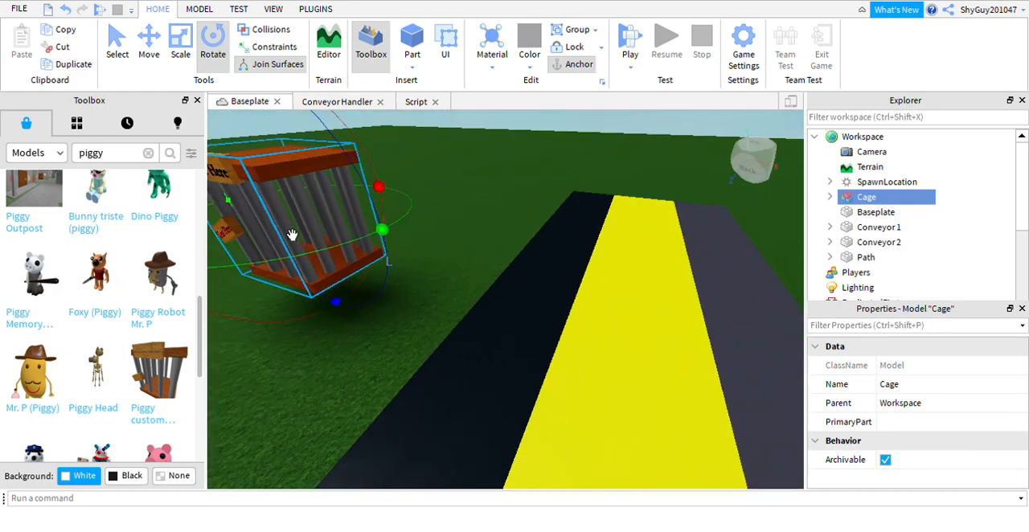
Move the Cage model closer to the black conveyor and try to rotate it there.
left_click(149, 45)
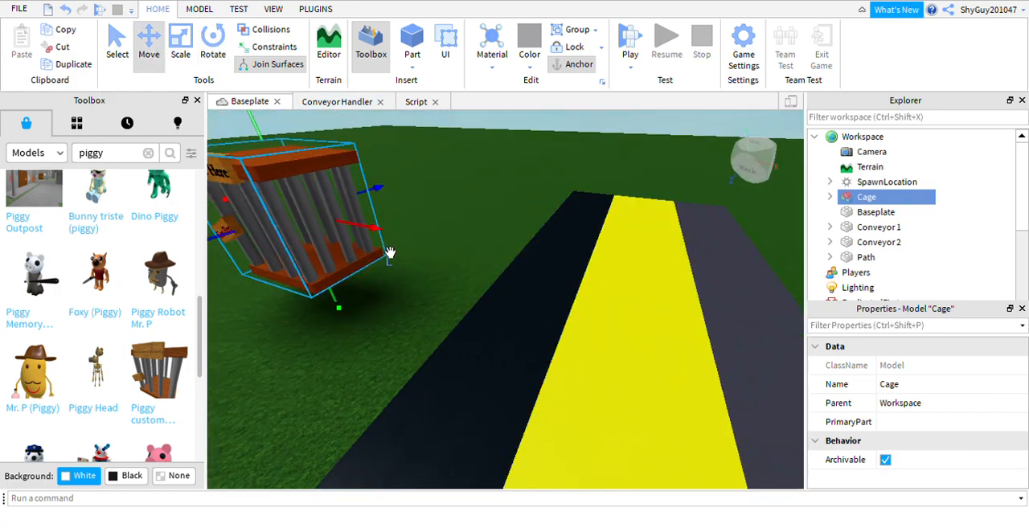
left_click_drag(390, 253, 471, 257)
left_click(213, 44)
scroll(378, 193, "down", 3)
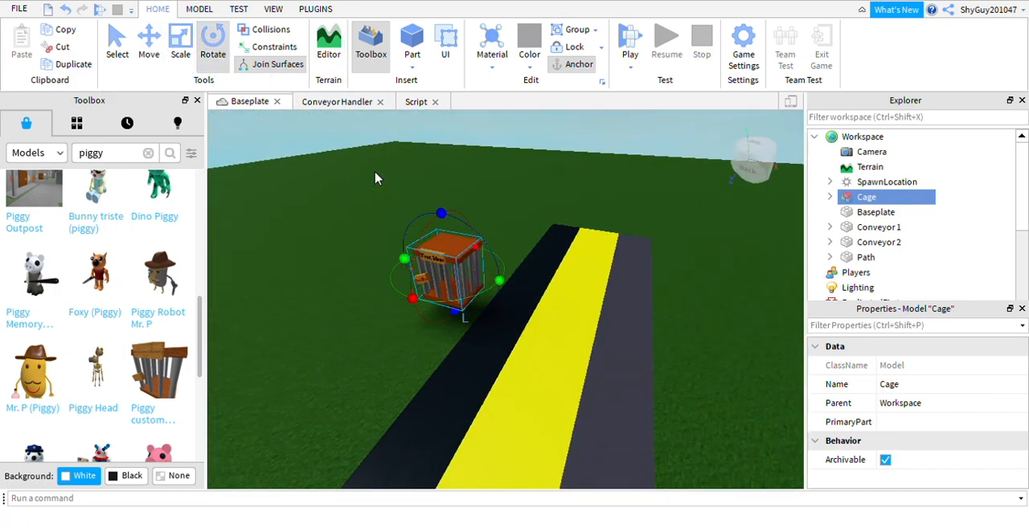
scroll(449, 219, "up", 2)
left_click_drag(433, 193, 466, 212)
left_click_drag(394, 321, 372, 316)
left_click_drag(355, 505, 366, 450)
left_click_drag(365, 298, 423, 357)
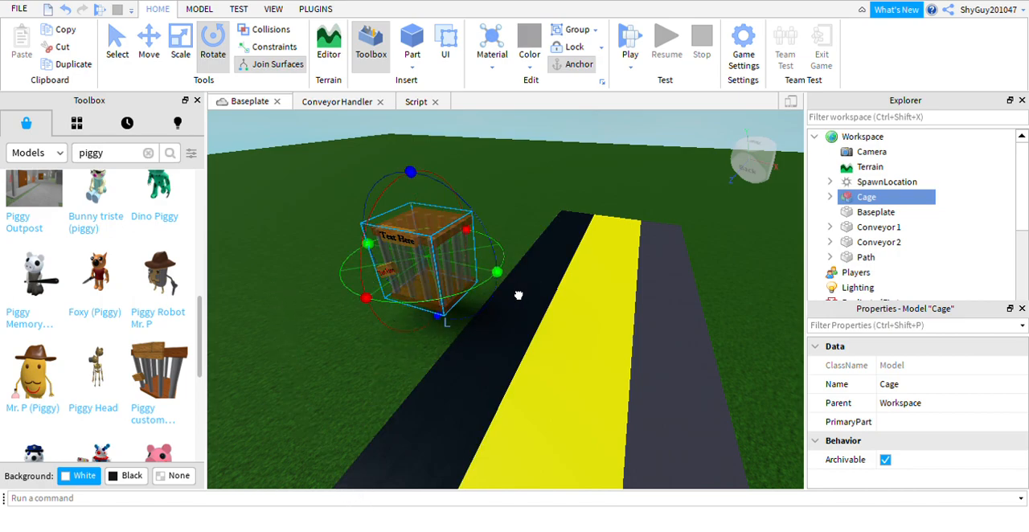
right_click_drag(528, 259, 527, 258)
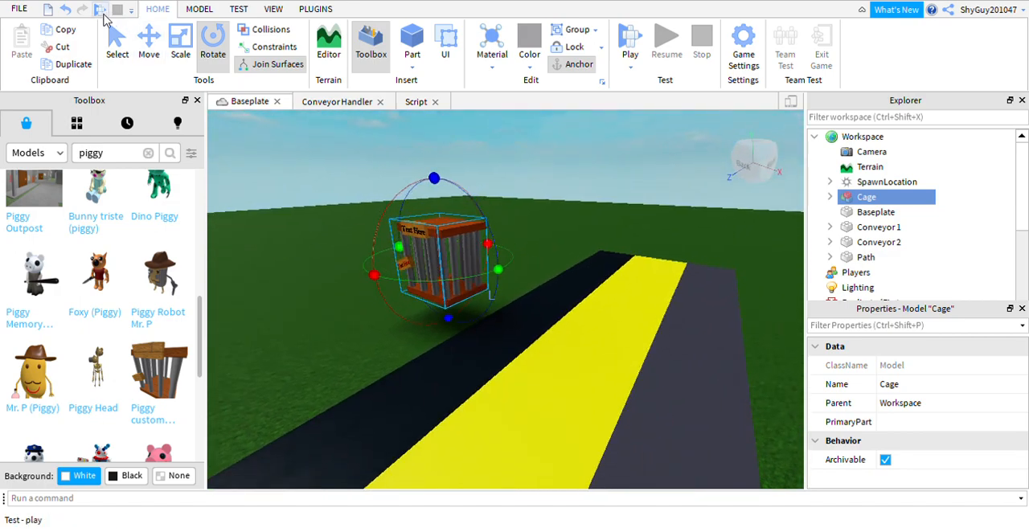
Move the Cage model onto the yellow path at the far end between the two conveyors.
left_click(149, 46)
left_click_drag(520, 290, 812, 360)
mouse_move(685, 302)
left_mouse_down()
mouse_move(703, 272)
mouse_move(699, 298)
left_mouse_up()
mouse_move(667, 253)
left_mouse_down()
mouse_move(639, 247)
mouse_move(650, 250)
left_mouse_up()
right_click_drag(597, 180, 596, 174)
left_click(591, 138)
right_click_drag(591, 138, 589, 145)
scroll(708, 253, "up", 5)
right_click_drag(676, 166, 632, 154)
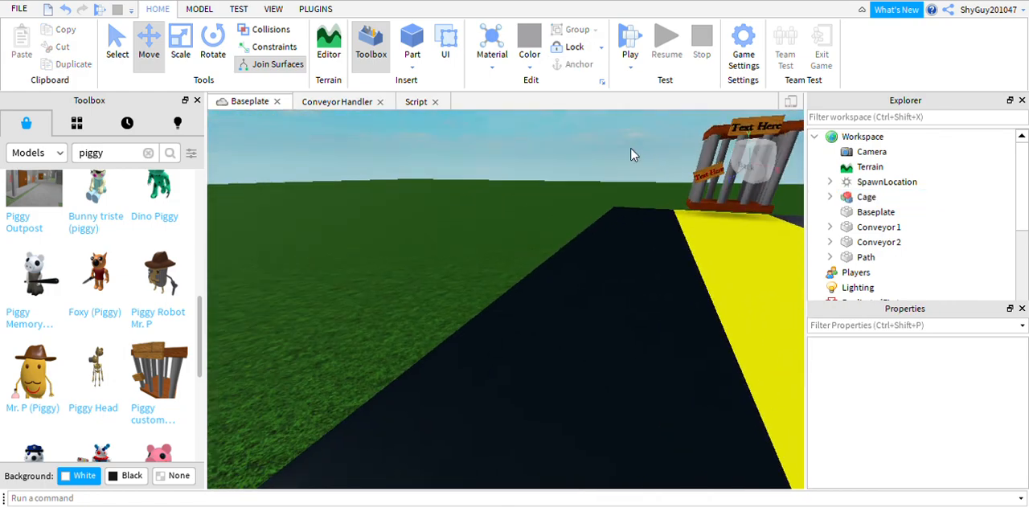
right_click_drag(723, 205, 708, 201)
Expand the Cage model and open the text properties of the label inside its first "Sign :D" part.
left_click(678, 201)
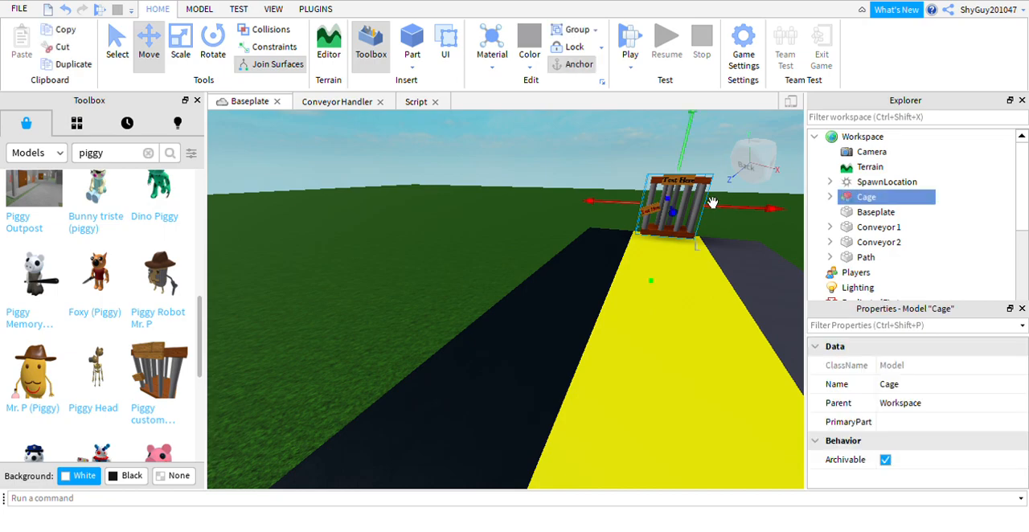
left_click(830, 197)
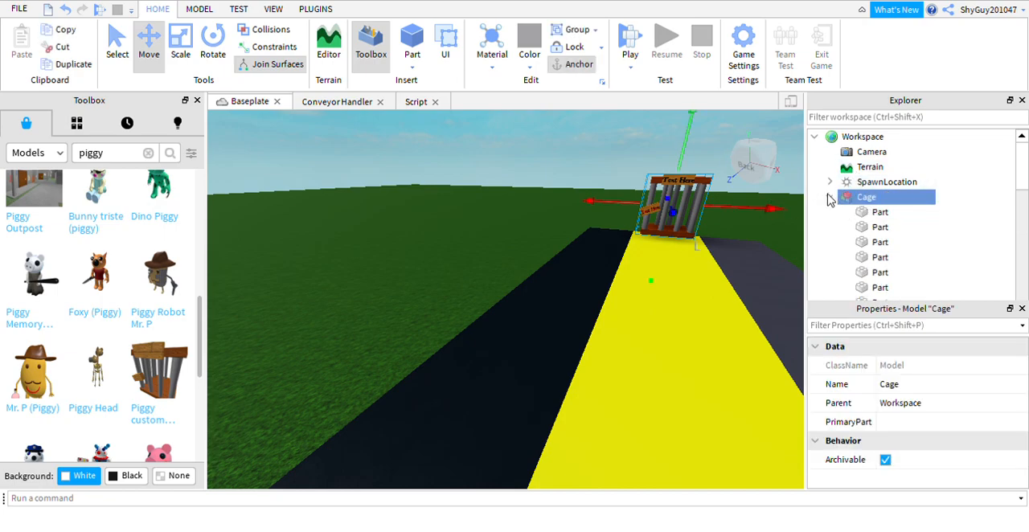
scroll(896, 228, "down", 5)
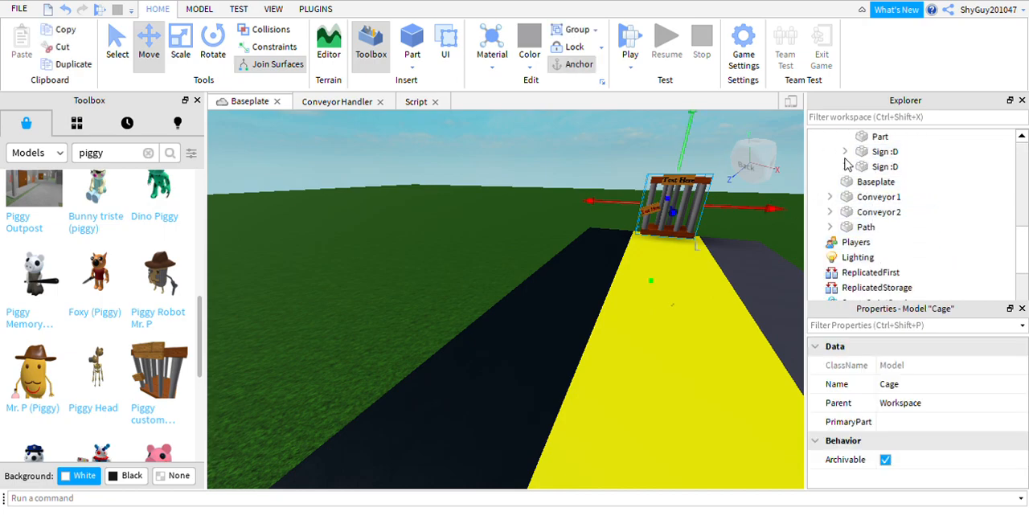
left_click(844, 152)
left_click(859, 167)
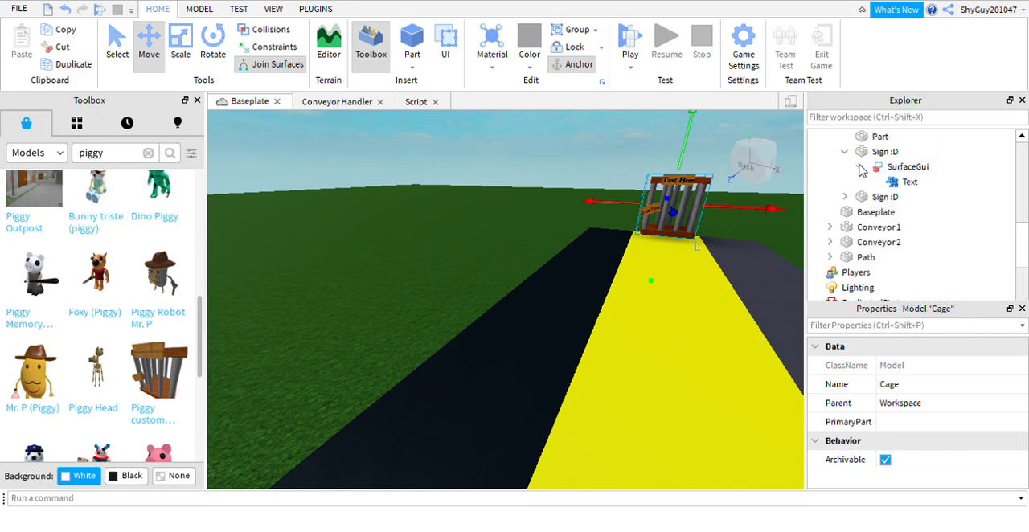
left_click(893, 183)
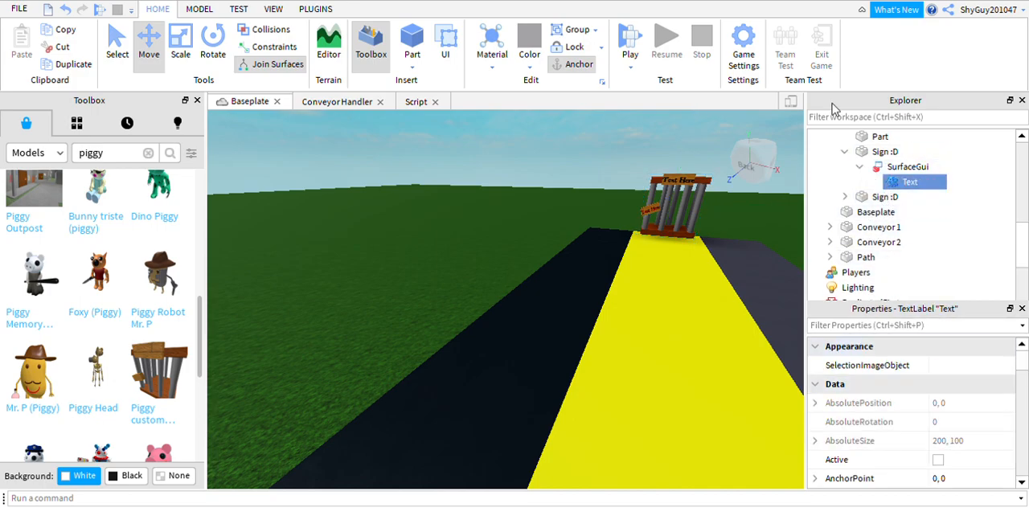
scroll(915, 410, "down", 3)
scroll(915, 410, "down", 10)
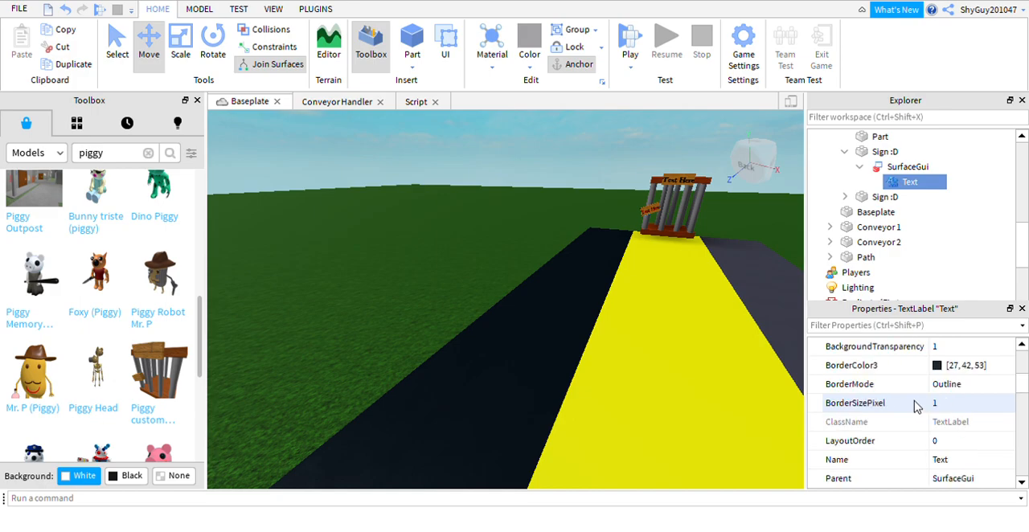
scroll(914, 403, "down", 2)
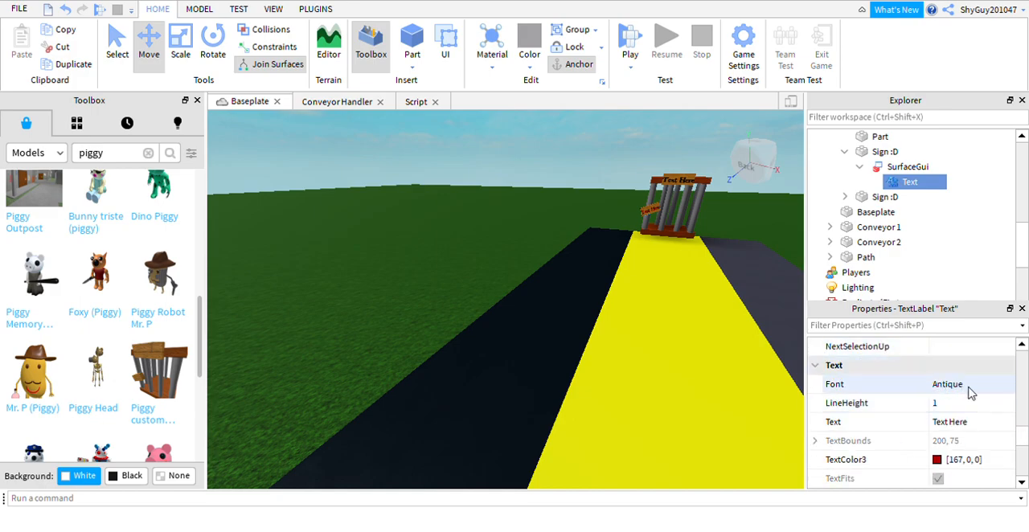
scroll(953, 423, "down", 1)
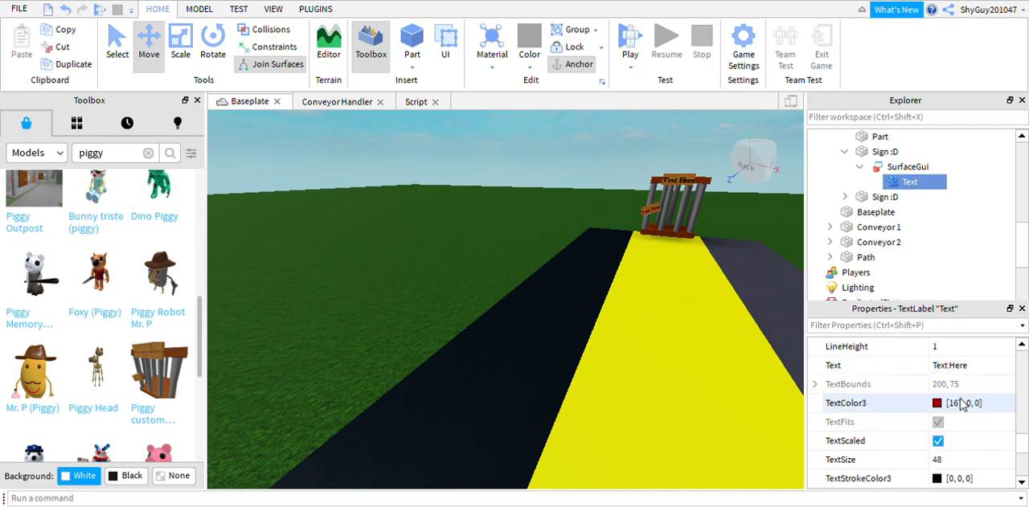
Set the text of the small tilted sign on the cage to PENNY.
left_click(965, 403)
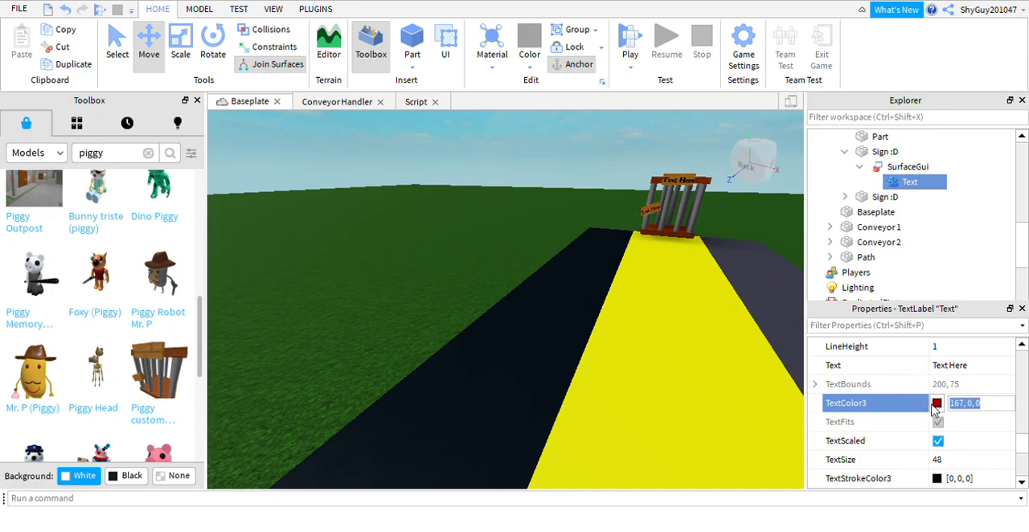
left_click(698, 103)
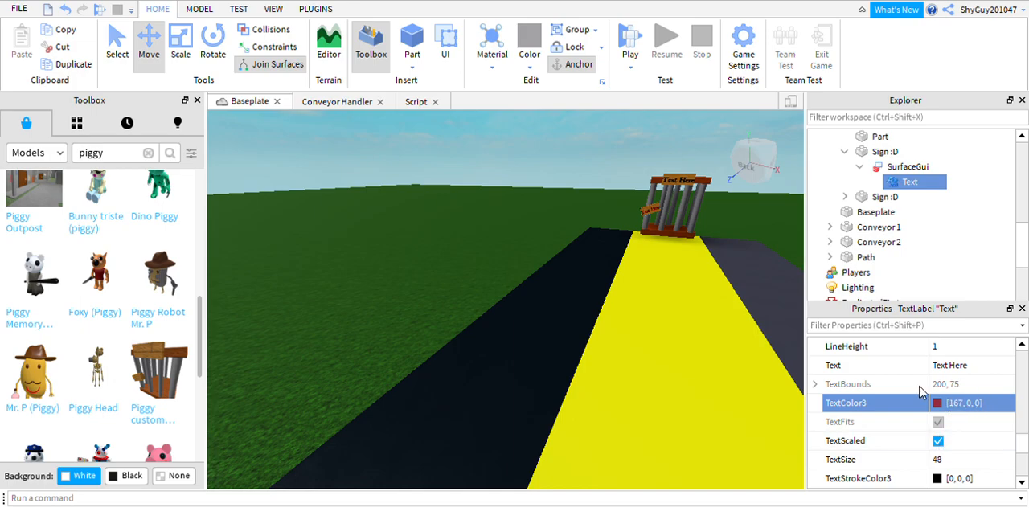
scroll(979, 413, "down", 1)
scroll(973, 418, "up", 2)
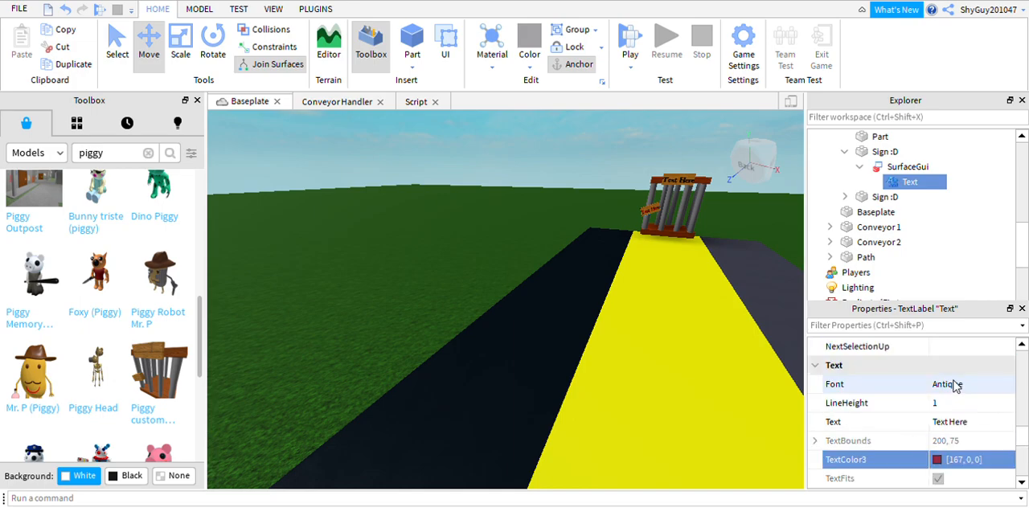
left_click(963, 424)
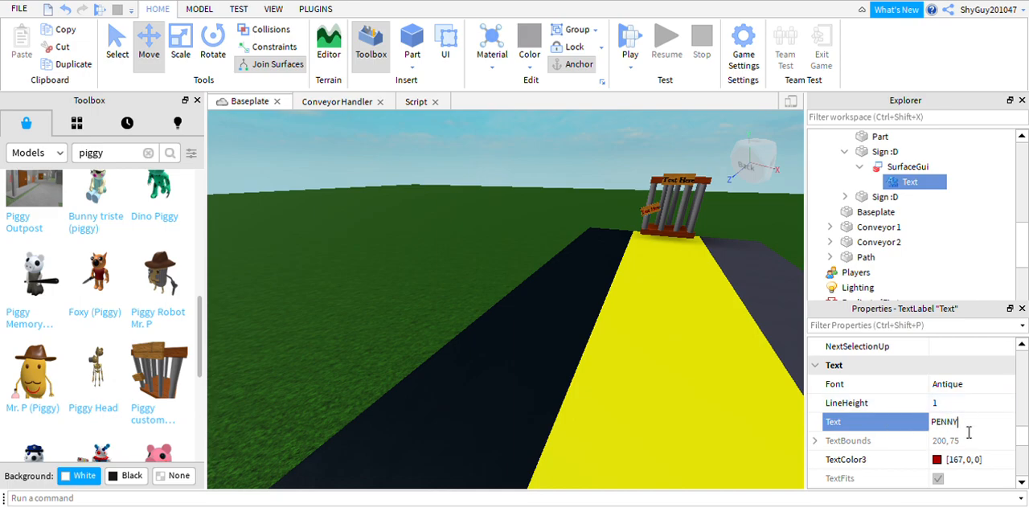
left_click(565, 157)
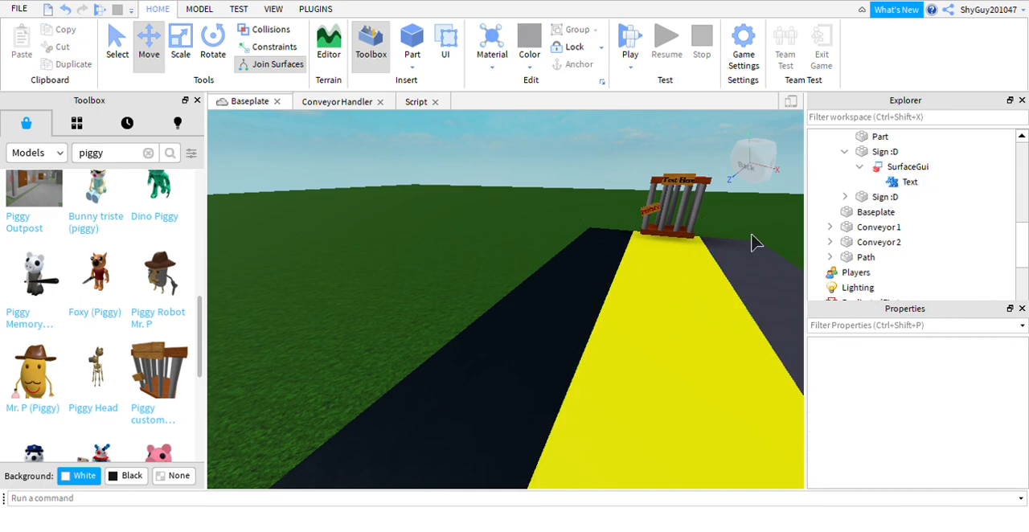
Set the small tilted sign's text to HOSTILE and collapse that sign in the object tree.
left_click(891, 185)
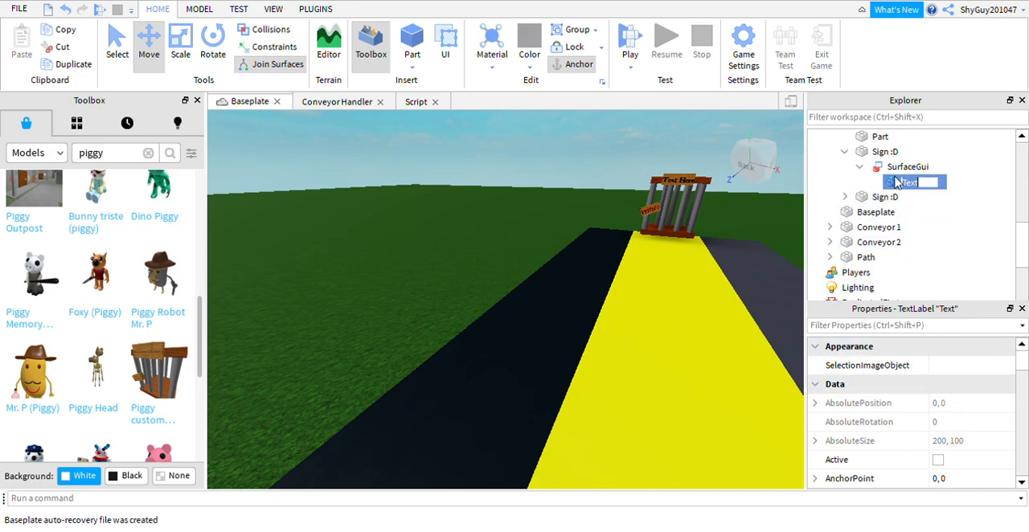
scroll(897, 385, "down", 10)
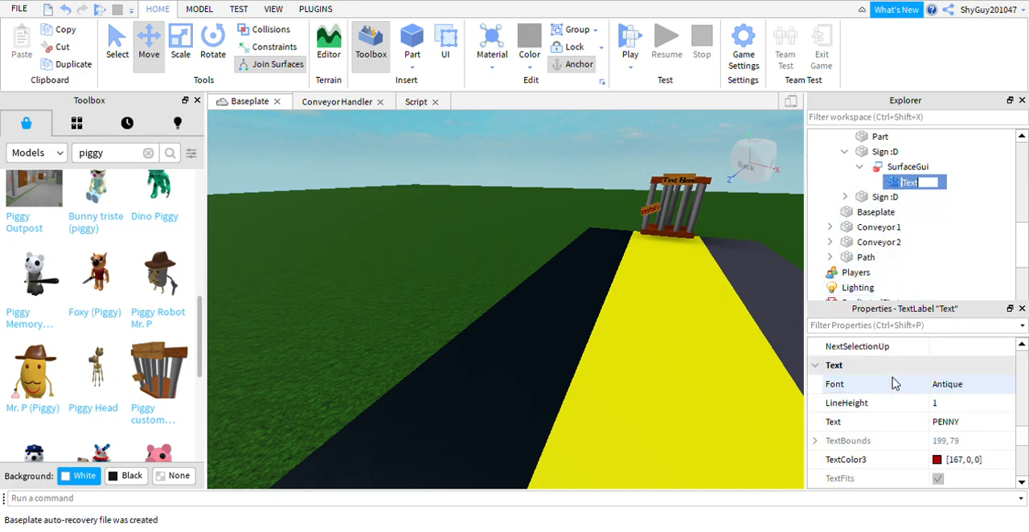
left_click(969, 425)
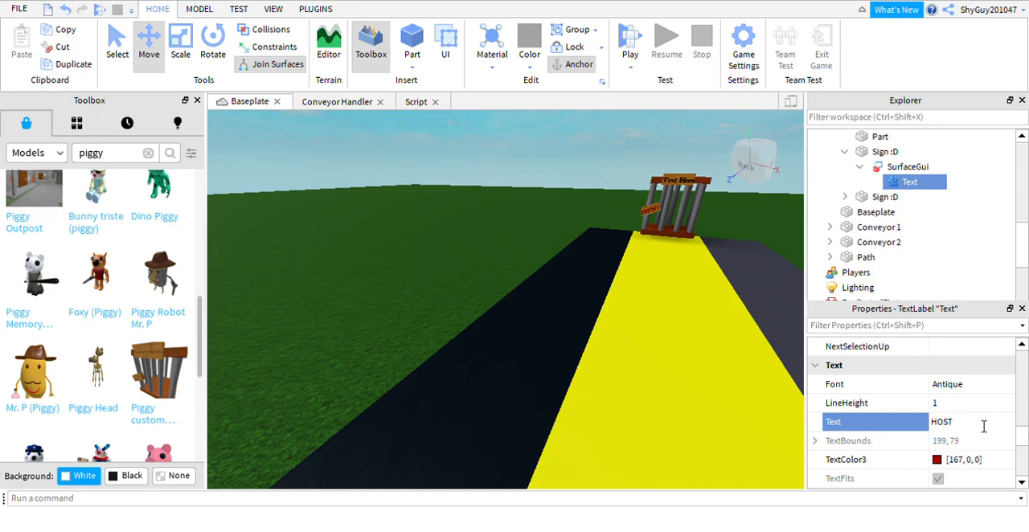
left_click(801, 324)
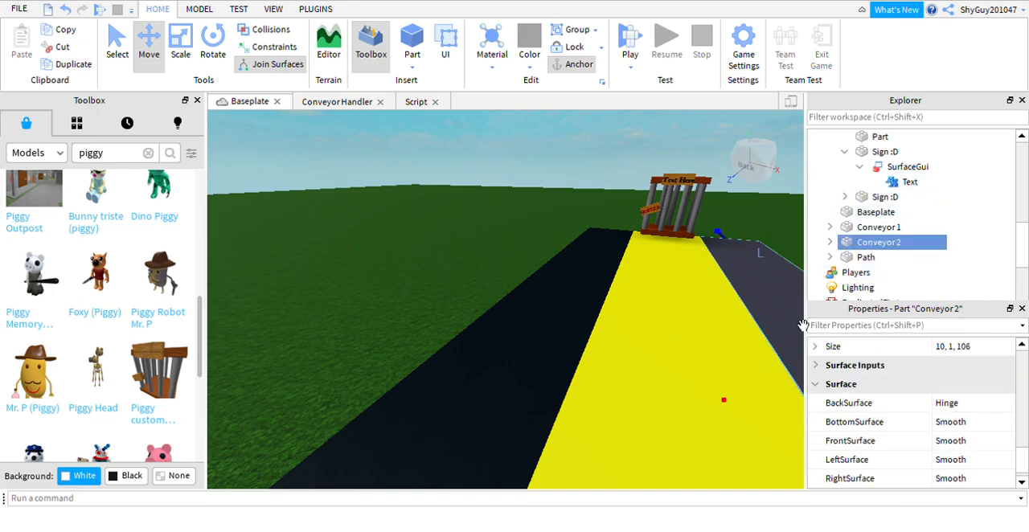
left_click(860, 167)
left_click(844, 152)
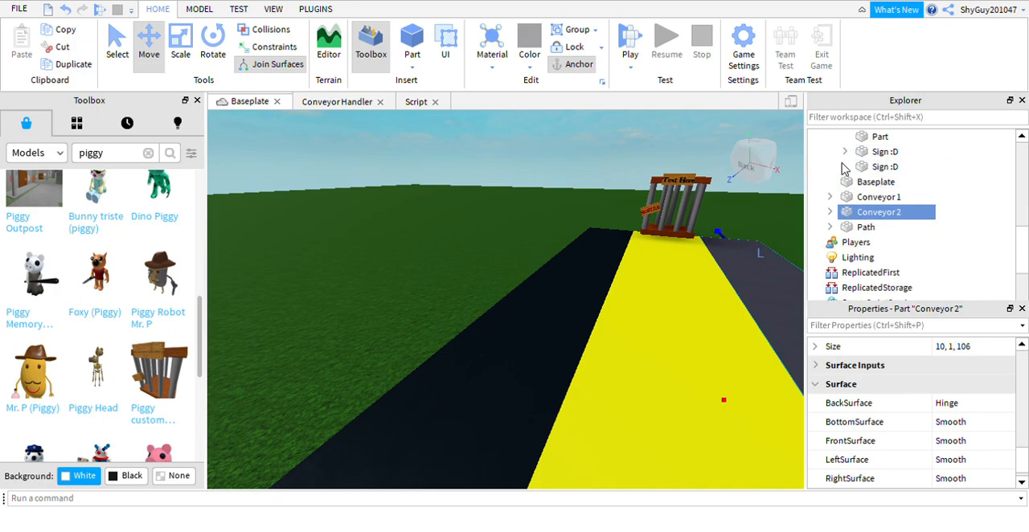
Set the text of the second "Sign :D", at the top of the cage, to PENNY PIG.
left_click(845, 166)
left_click(860, 167)
left_click(892, 168)
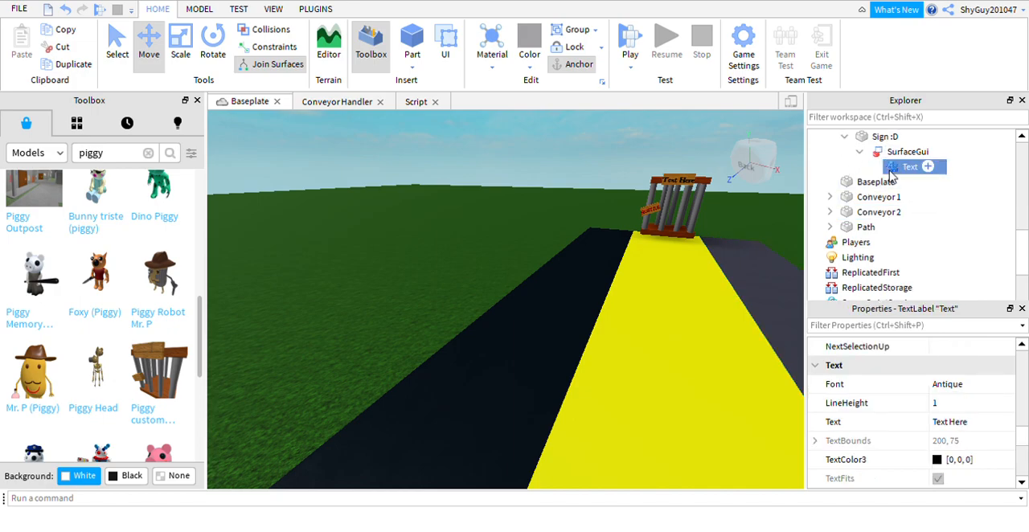
scroll(914, 466, "down", 4)
scroll(924, 436, "up", 3)
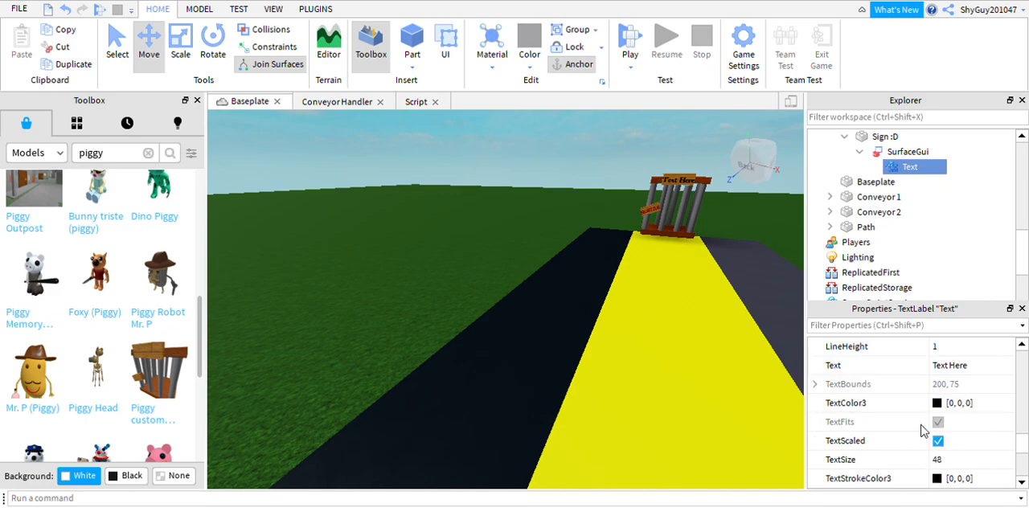
scroll(933, 430, "up", 3)
scroll(990, 443, "down", 3)
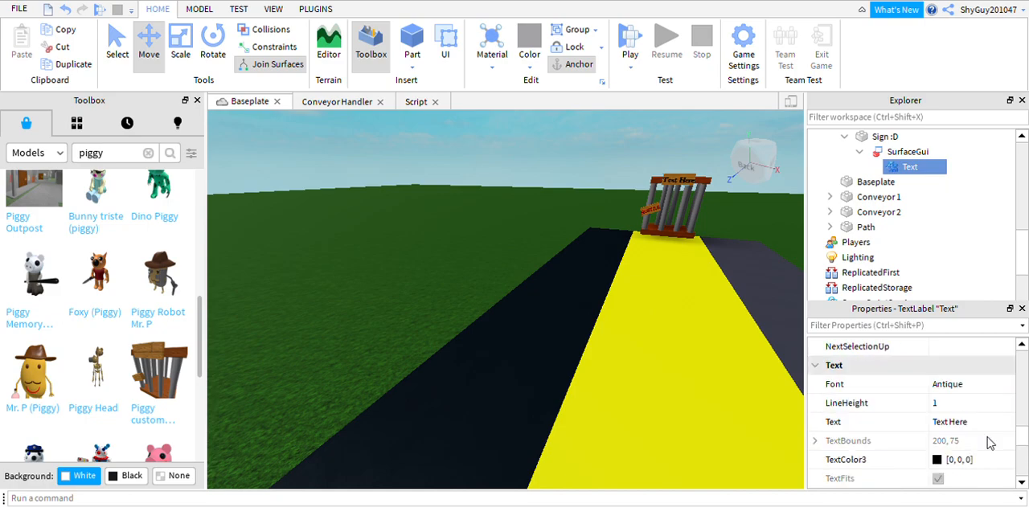
left_click(965, 366)
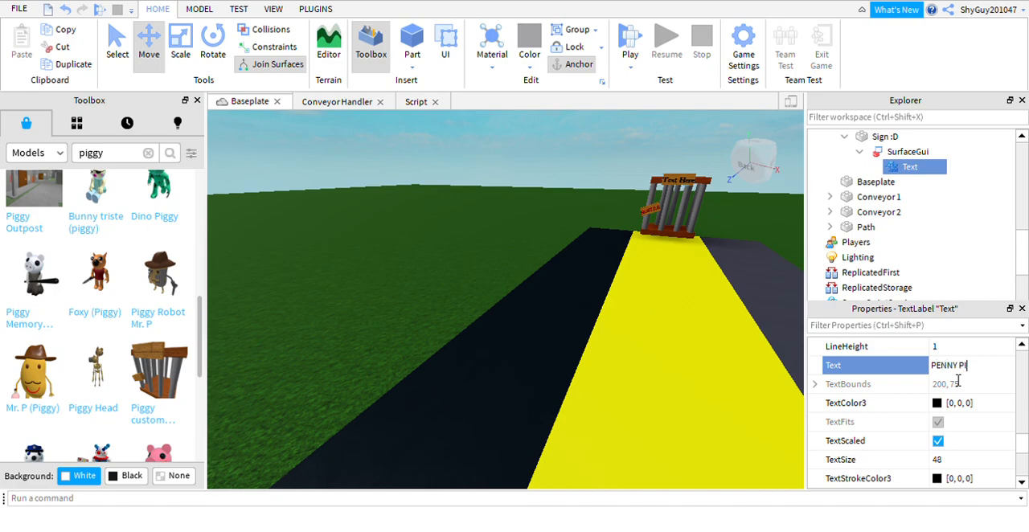
left_click(598, 142)
Insert the red-dressed Piggy model with the bat from the Toolbox and place it on the yellow path before the cage.
right_click_drag(621, 135, 621, 136)
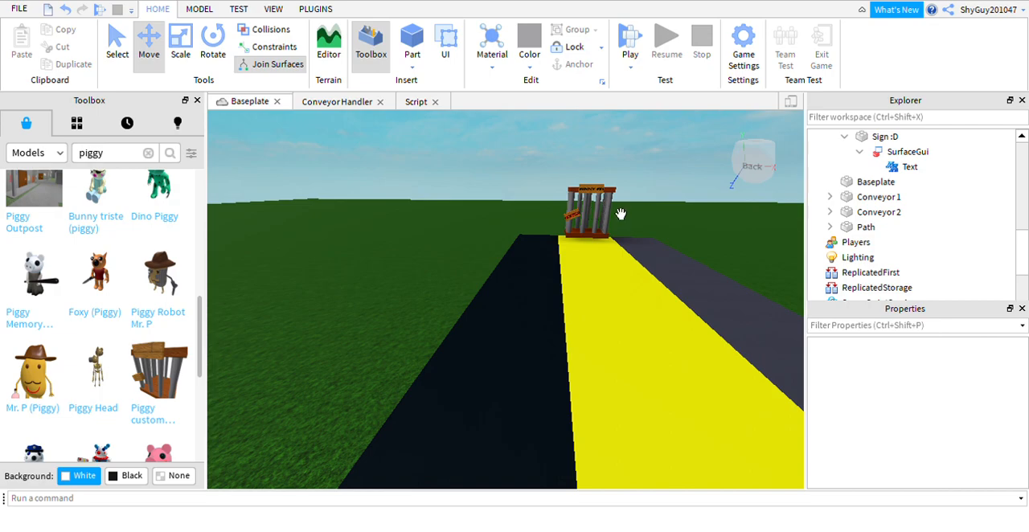
left_click(621, 213)
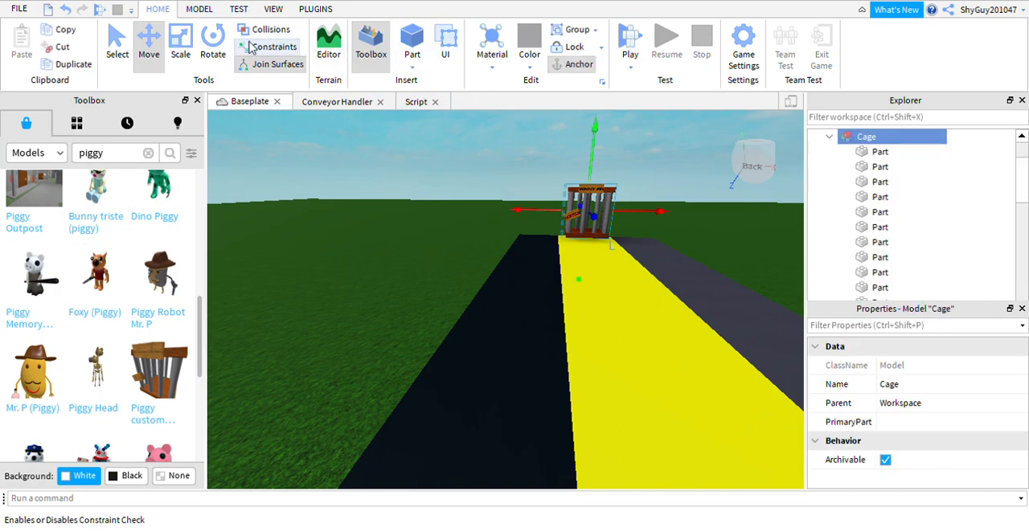
right_click_drag(695, 200, 625, 158)
scroll(115, 181, "up", 5)
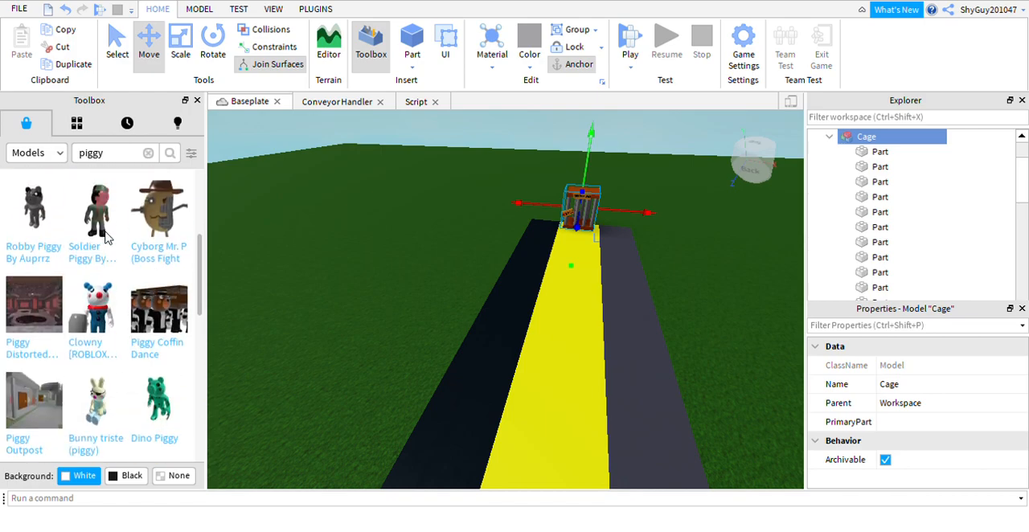
left_click(168, 249)
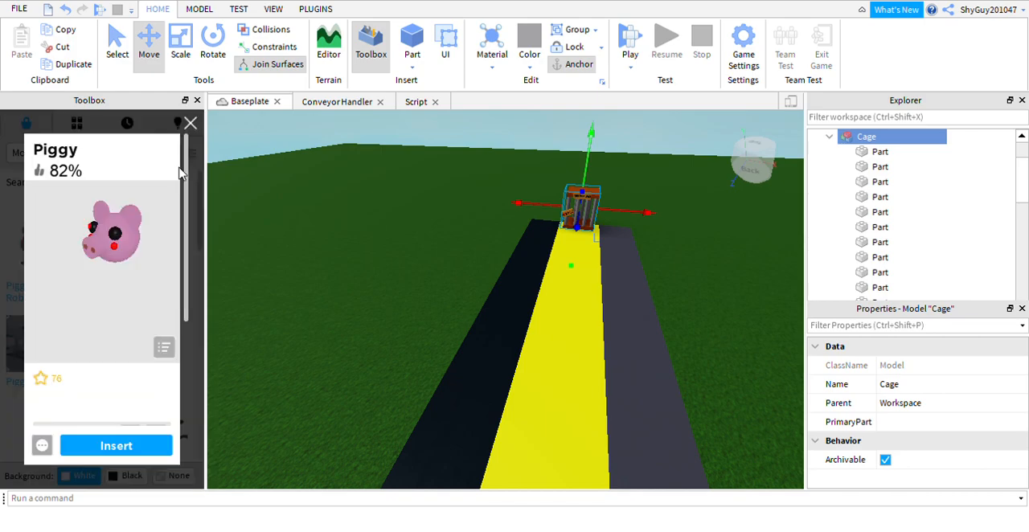
left_click(191, 125)
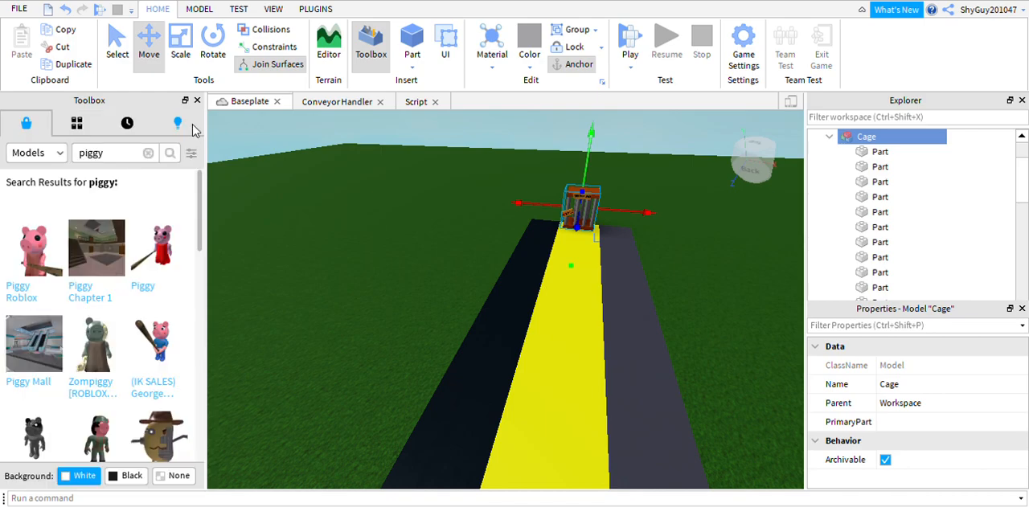
left_click(160, 256)
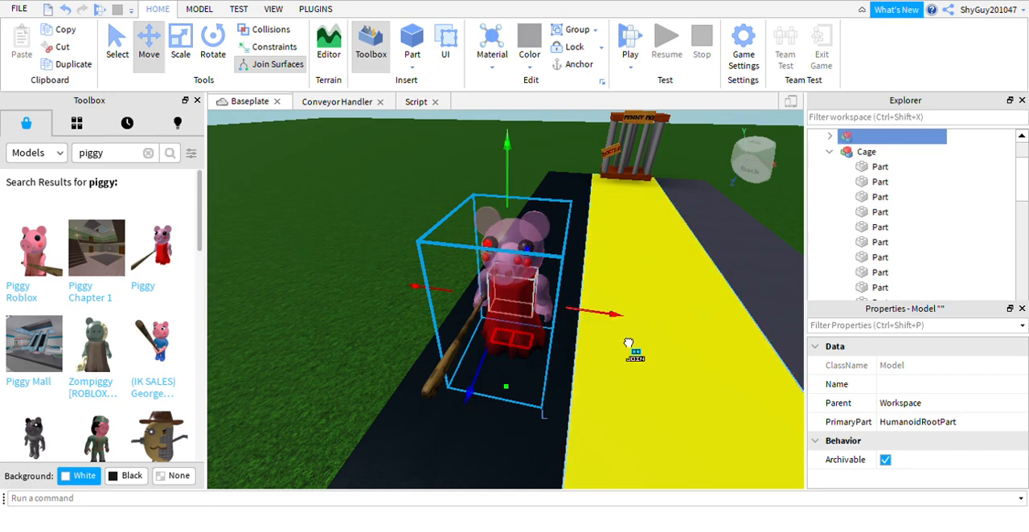
left_click_drag(615, 315, 735, 333)
scroll(614, 226, "down", 5)
scroll(570, 303, "up", 2)
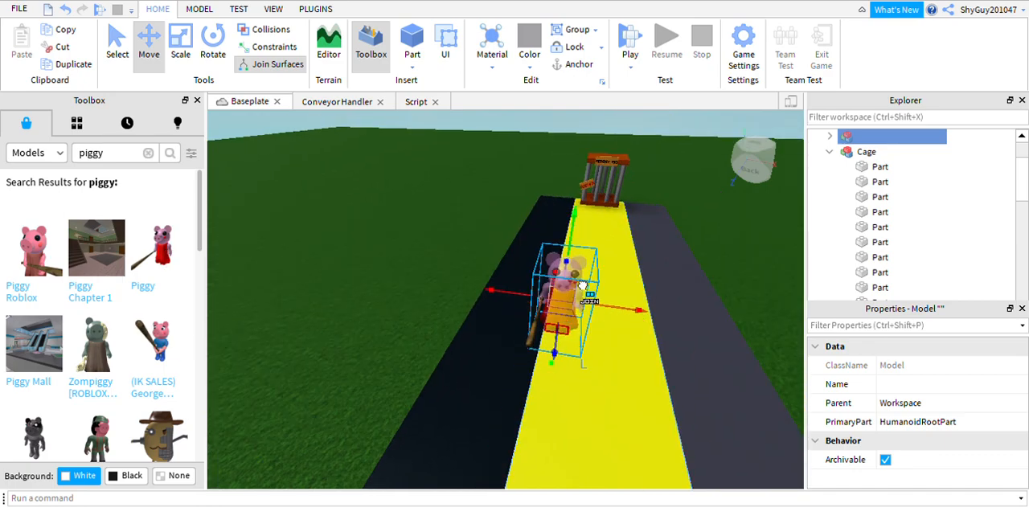
right_click_drag(617, 268, 585, 240)
Collapse the Cage model in the object tree and move the Piggy model inside the cage.
left_click(831, 153)
left_click(830, 137)
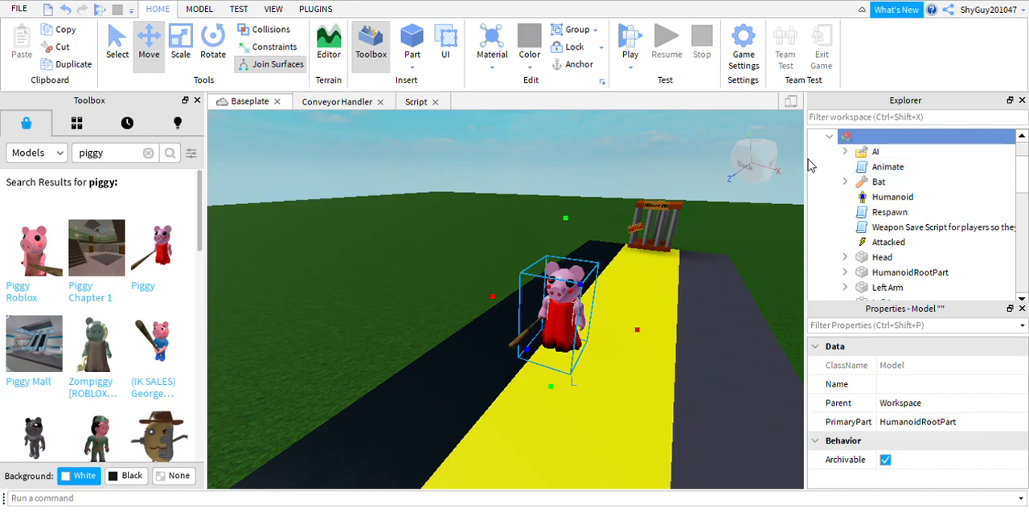
left_click(829, 137)
left_click_drag(600, 306, 751, 263)
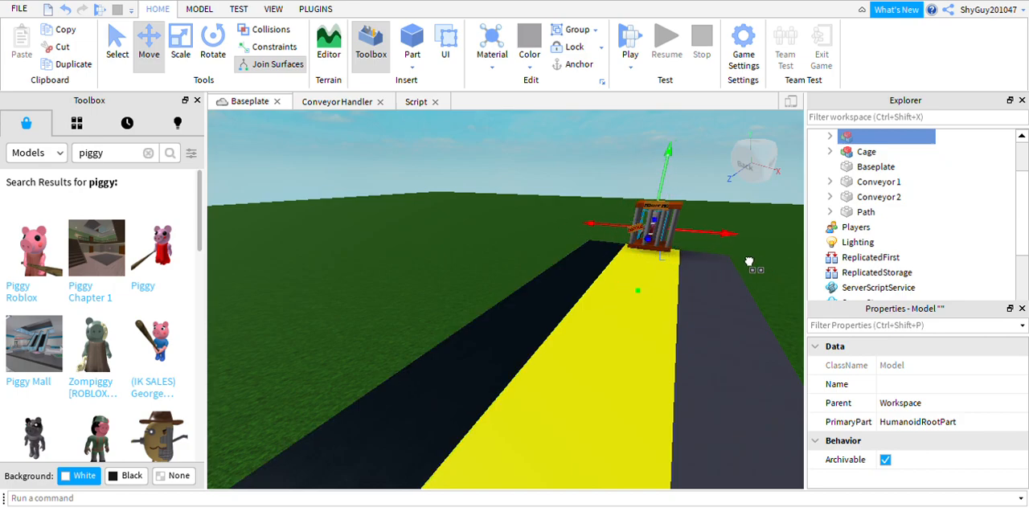
Examine the Piggy model's fit inside the cage and the lettering on both signs.
right_click_drag(692, 184, 695, 176)
scroll(695, 189, "up", 3)
mouse_move(552, 193)
right_mouse_down()
mouse_move(573, 215)
mouse_move(553, 193)
right_mouse_up()
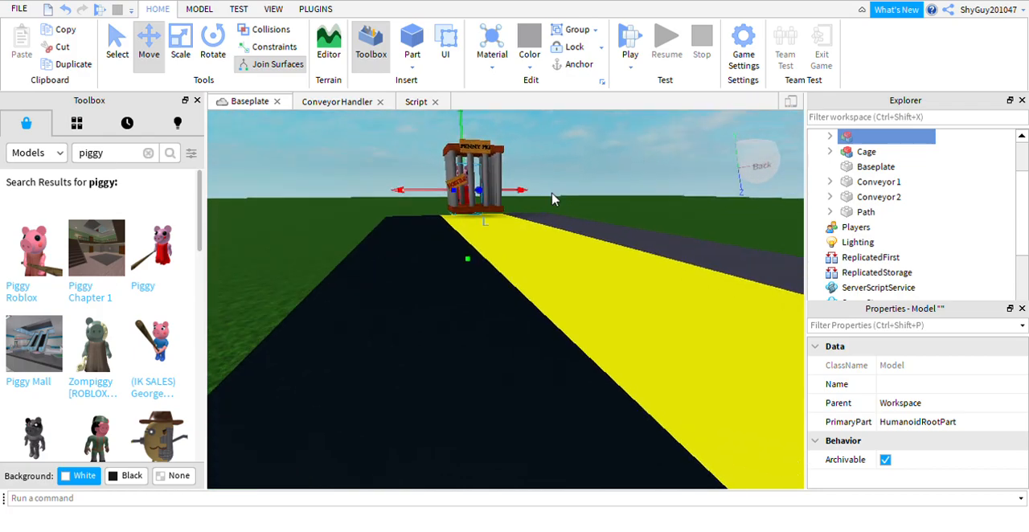
key("f")
mouse_move(400, 199)
right_mouse_down()
mouse_move(382, 191)
mouse_move(402, 193)
right_mouse_up()
left_click_drag(642, 309, 760, 307)
key("f")
right_click_drag(760, 307, 678, 319)
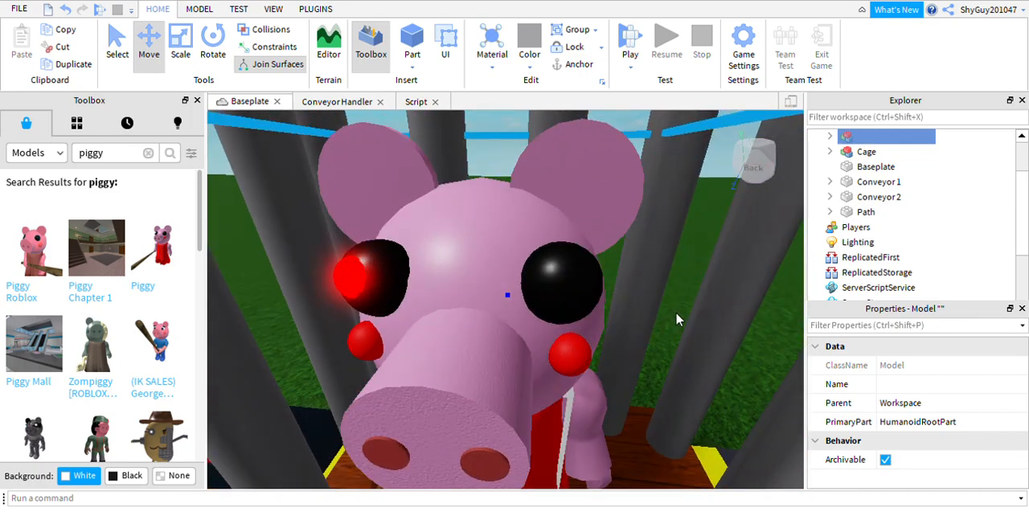
scroll(676, 320, "down", 5)
left_click_drag(529, 266, 525, 244)
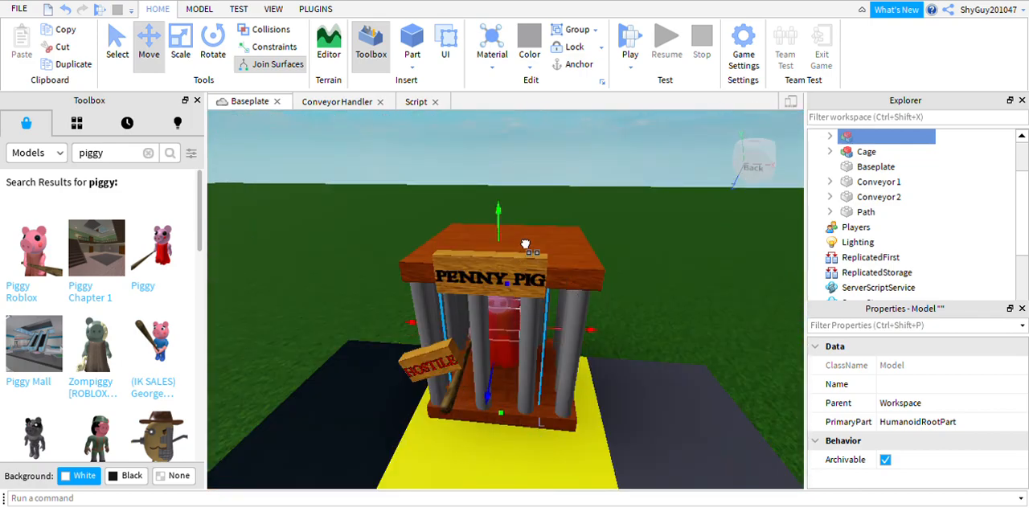
Turn on collision checking for moved parts and deselect the Piggy model in the cage.
right_click_drag(631, 238, 631, 238)
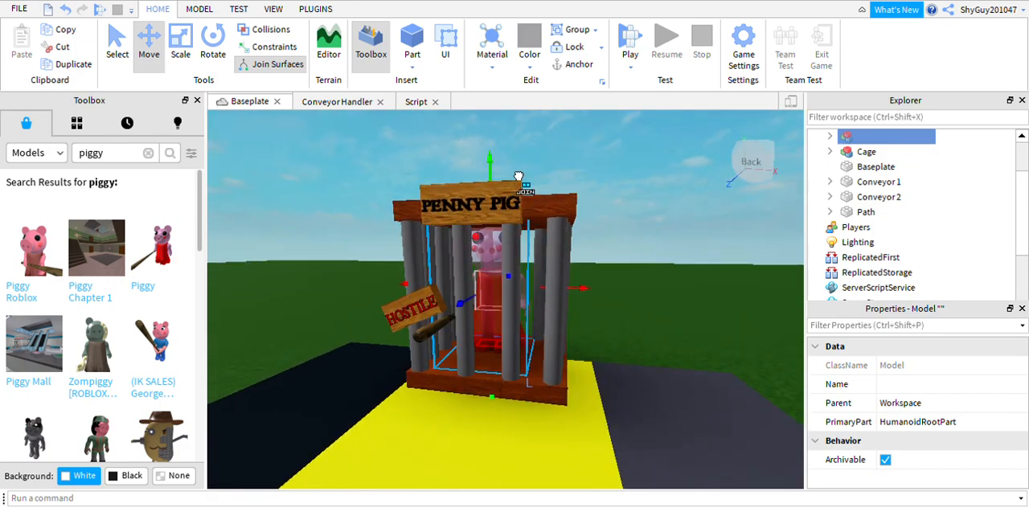
left_click(611, 165)
left_click(516, 282)
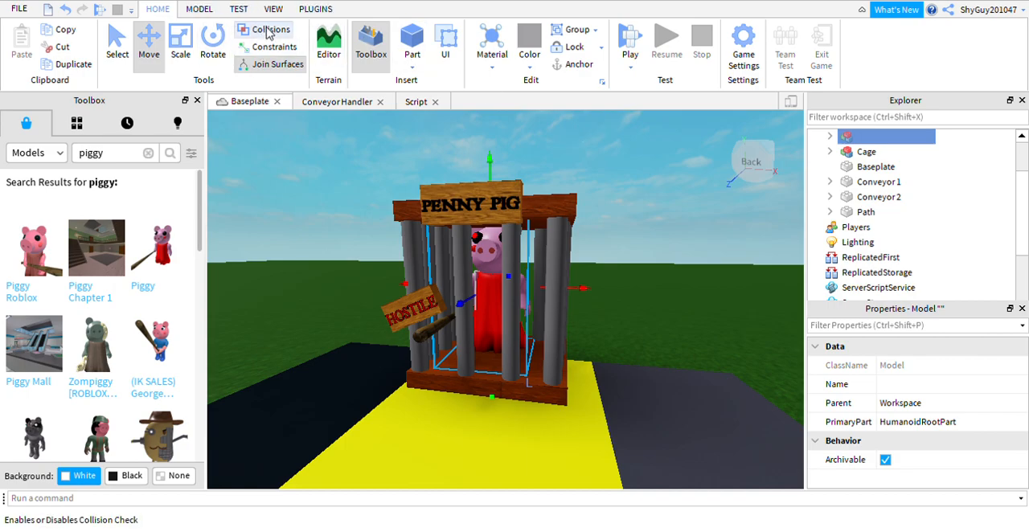
left_click(636, 179)
right_click_drag(554, 143, 554, 143)
scroll(545, 144, "down", 5)
scroll(547, 152, "up", 5)
scroll(568, 168, "down", 5)
left_click(543, 293)
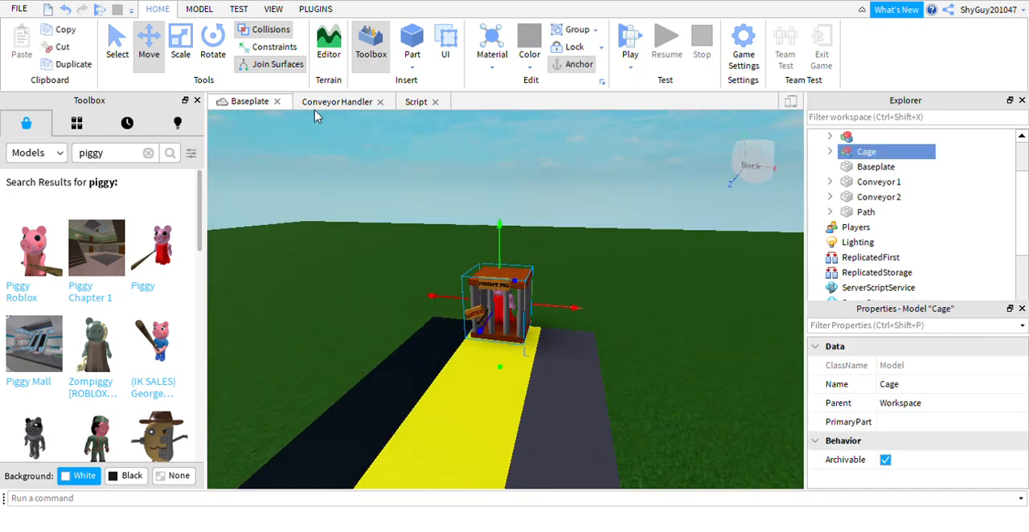
left_click(180, 44)
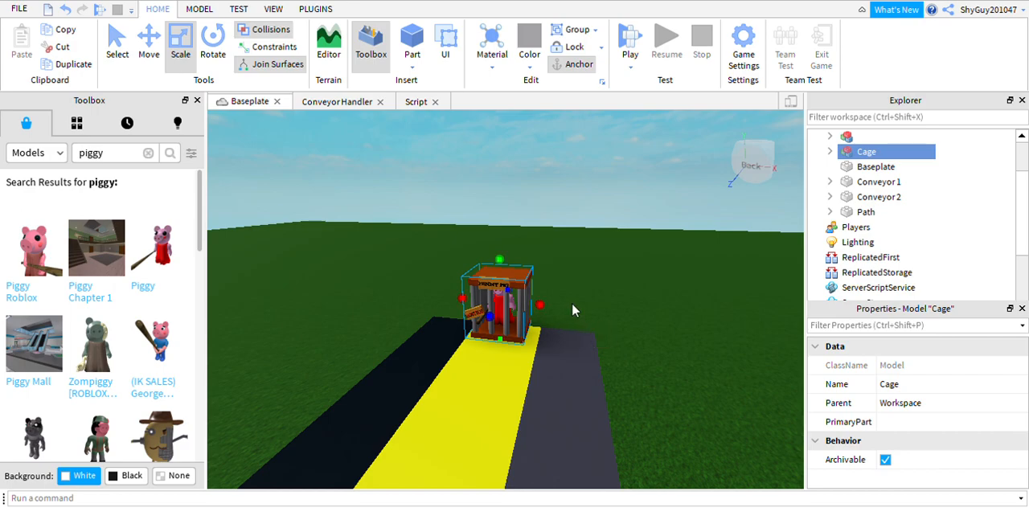
left_click(623, 239)
right_click_drag(592, 195, 592, 201)
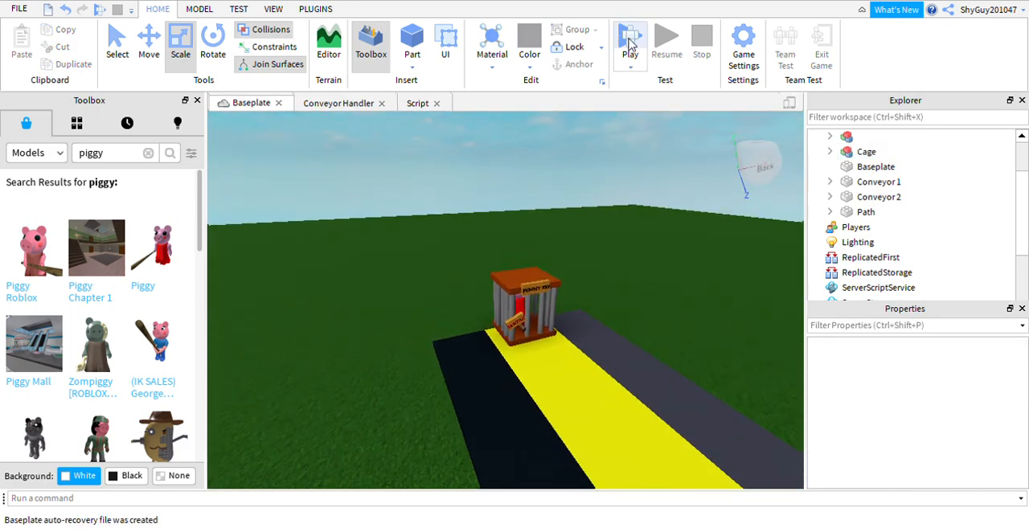
Play-test the place by running the avatar up to the cage and into contact with the caged Piggy.
left_click(630, 44)
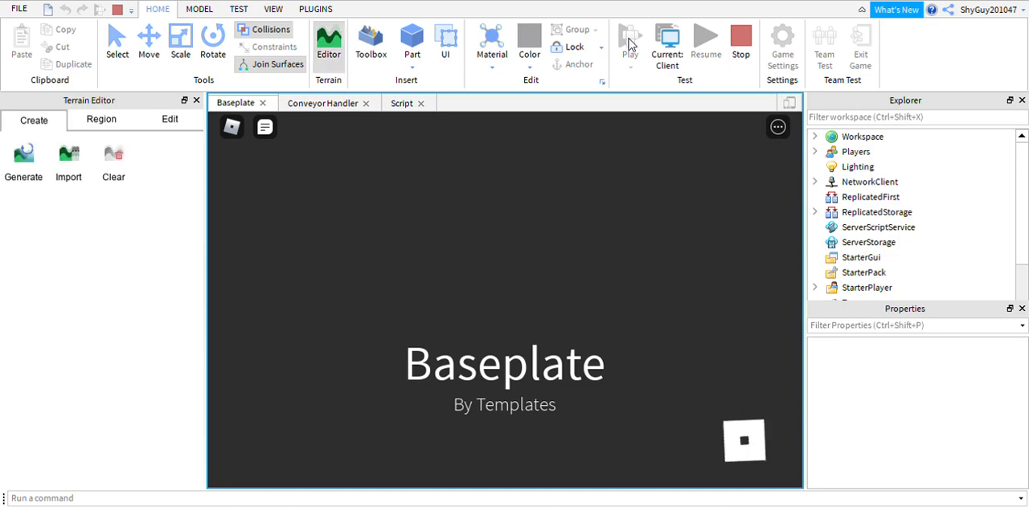
key("Up")
key("Left")
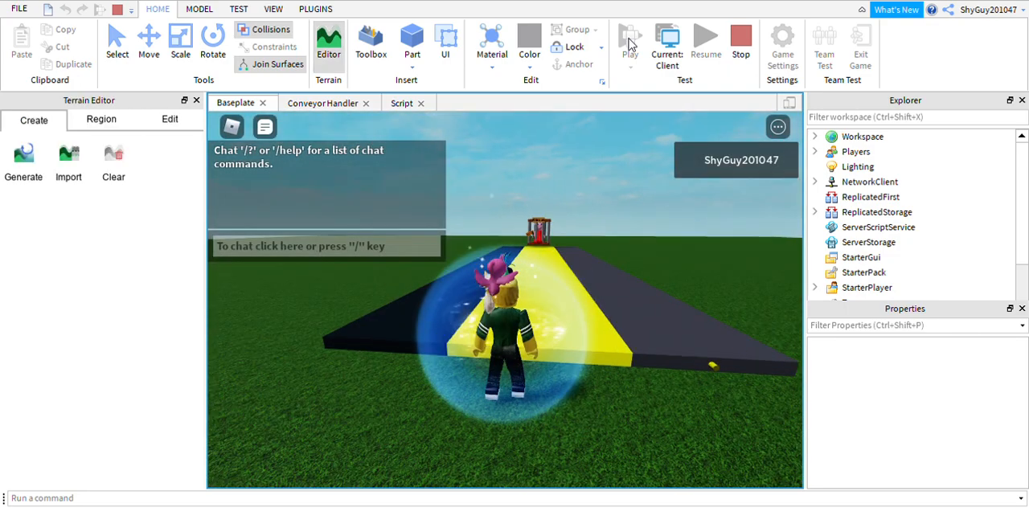
key("Right")
key("Right")
key("Up")
key("Right")
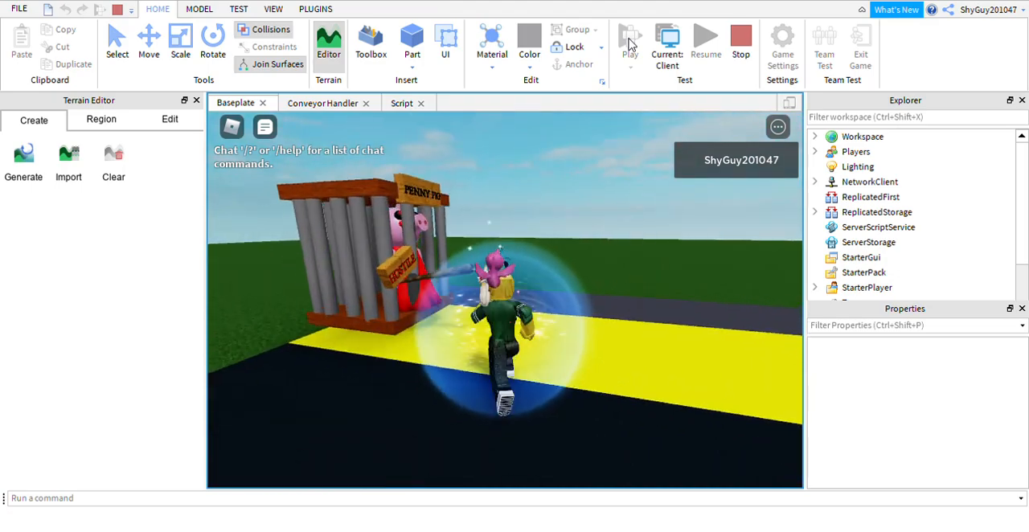
key("Up")
key("Right")
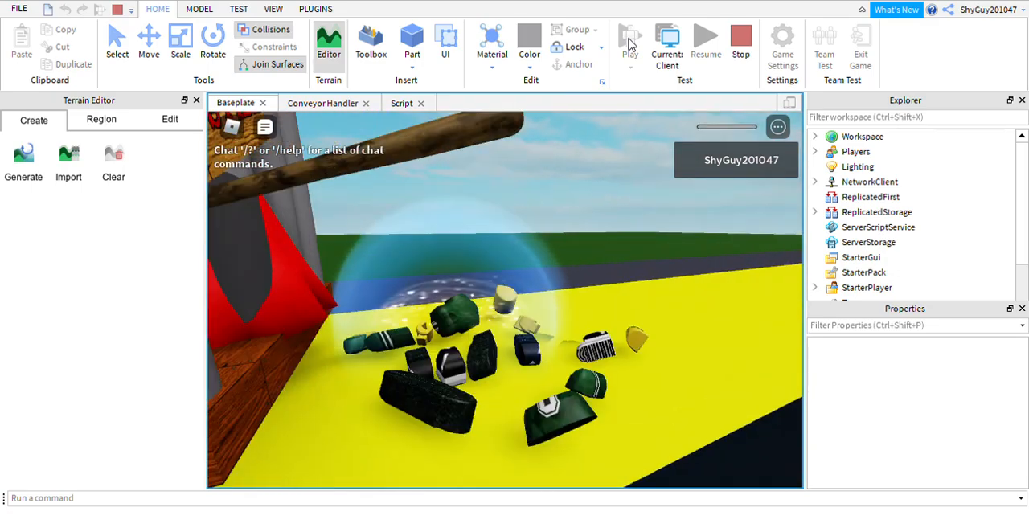
key("Left")
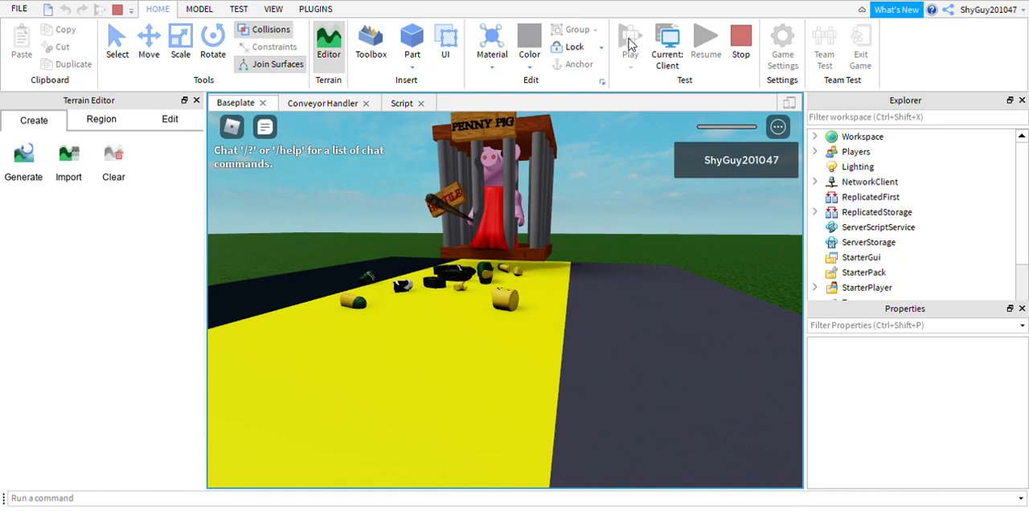
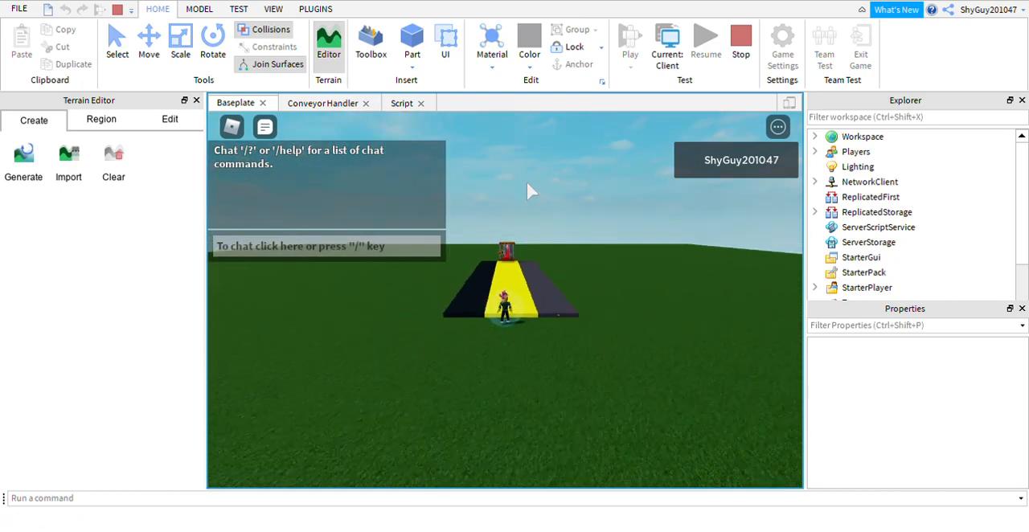
Run the avatar over the yellow path and the conveyors on both sides to test their movement.
scroll(528, 184, "up", 5)
key("Left")
key("w")
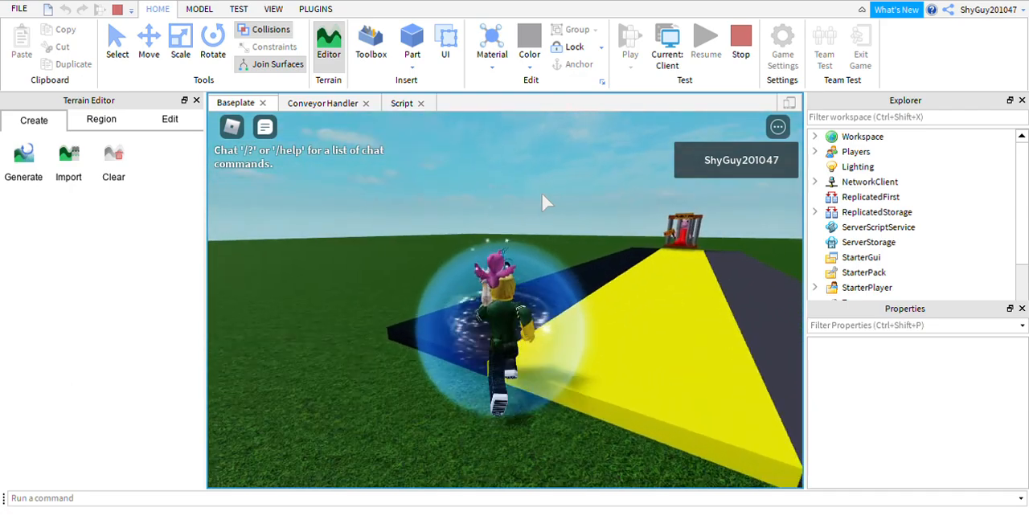
key("Right")
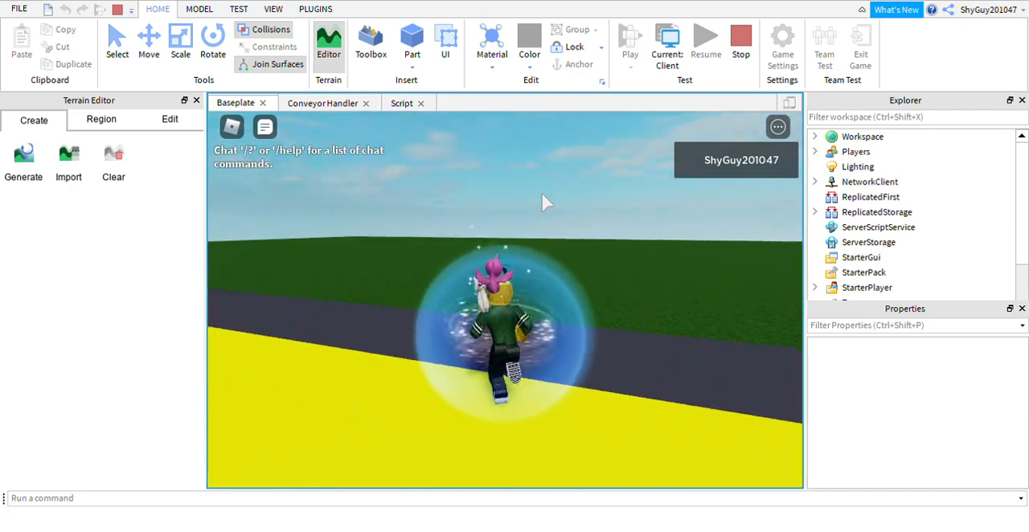
key("Right")
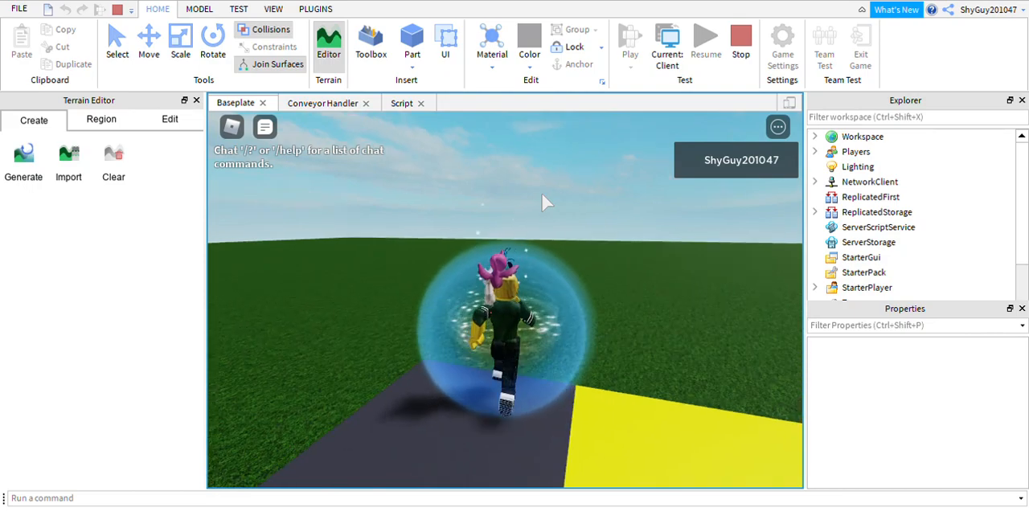
key("Left")
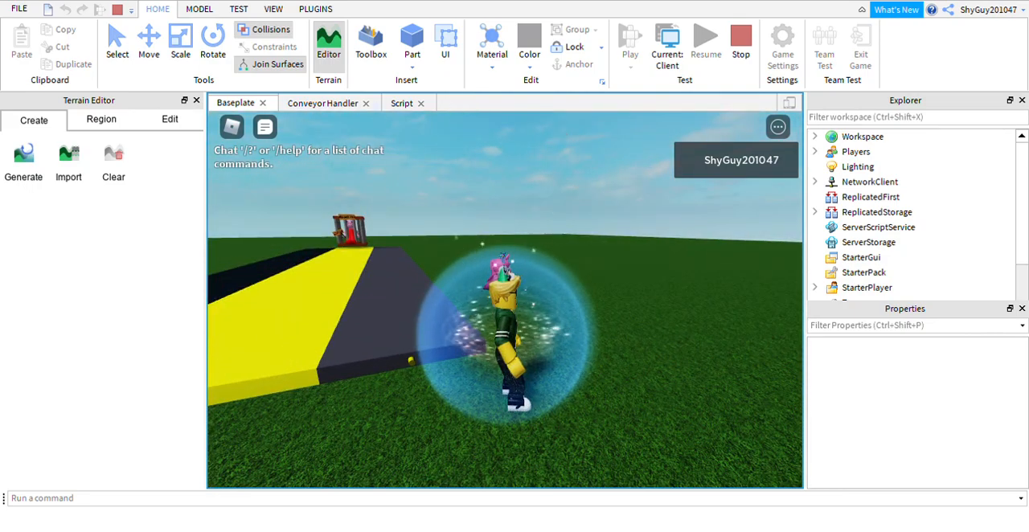
Leave the running play-test and confirm returning to the place editor.
left_click(232, 125)
left_click(515, 447)
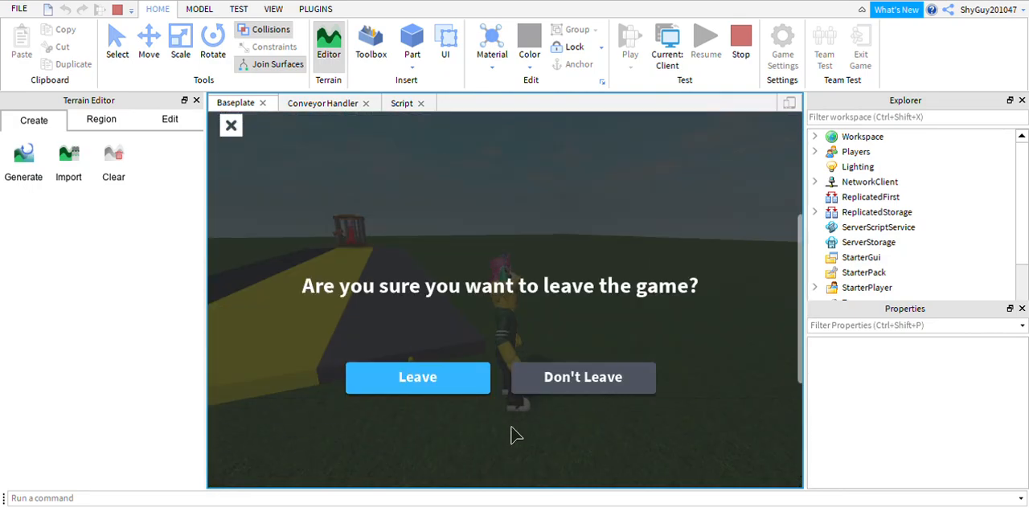
left_click(451, 388)
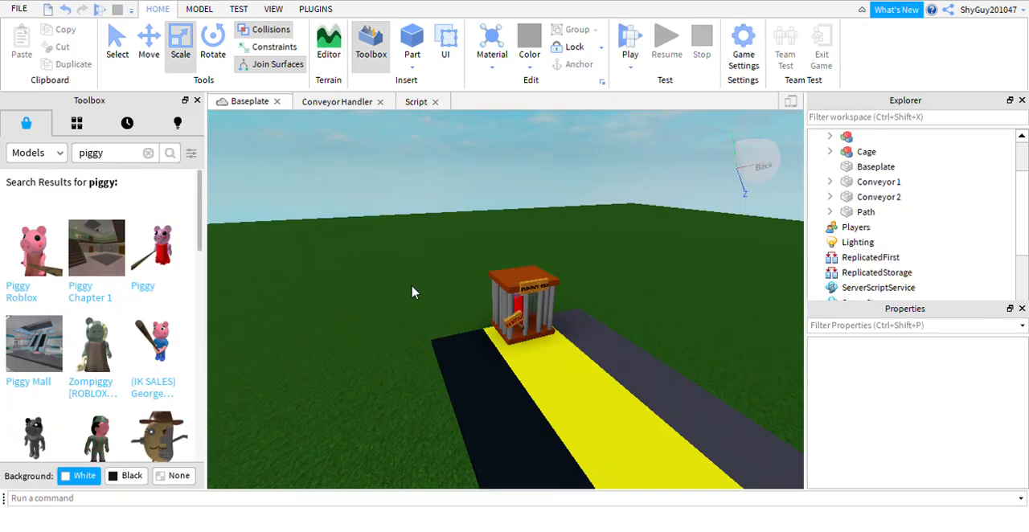
Duplicate the Cage model and place the copy on the grass beside the dark grey conveyor, close to the original cage.
right_click_drag(527, 225, 526, 224)
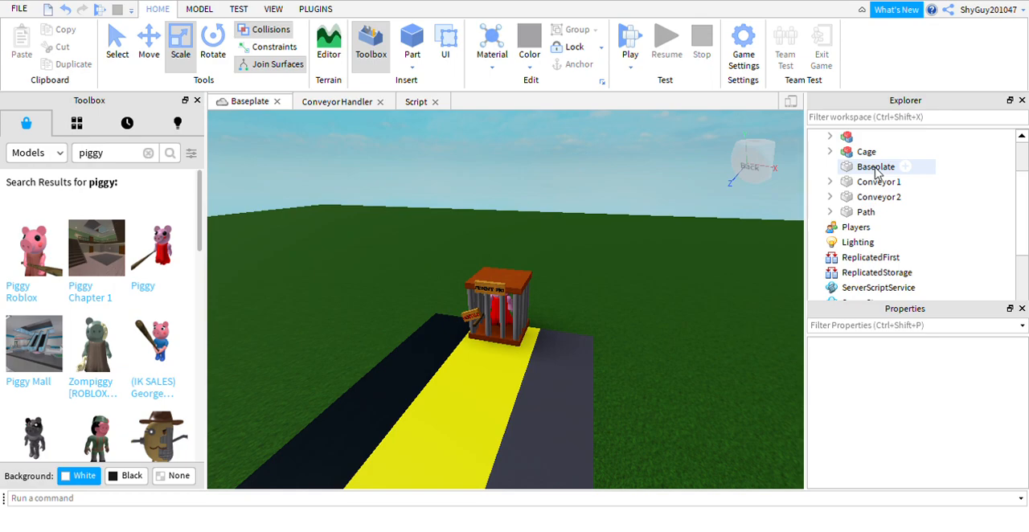
left_click(867, 152)
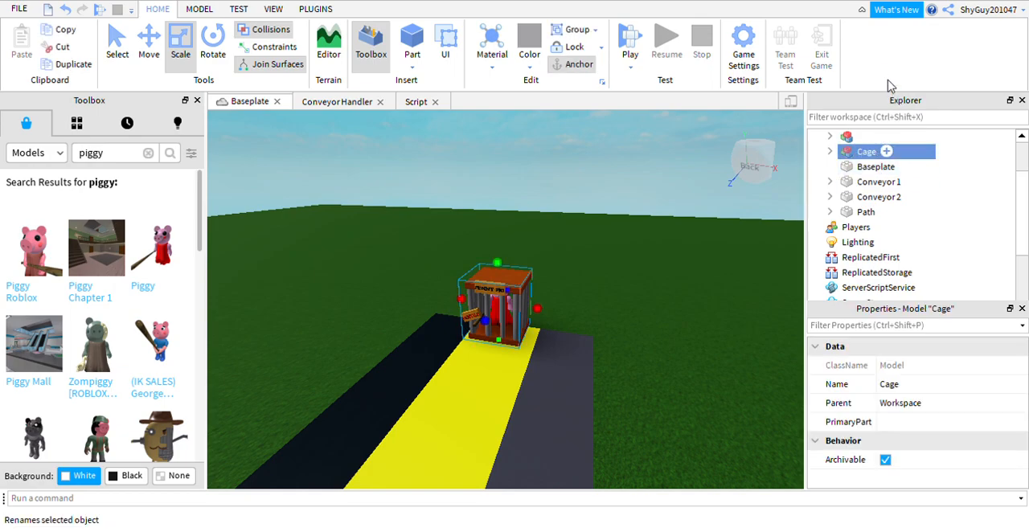
key("ctrl+d")
key("ctrl+2")
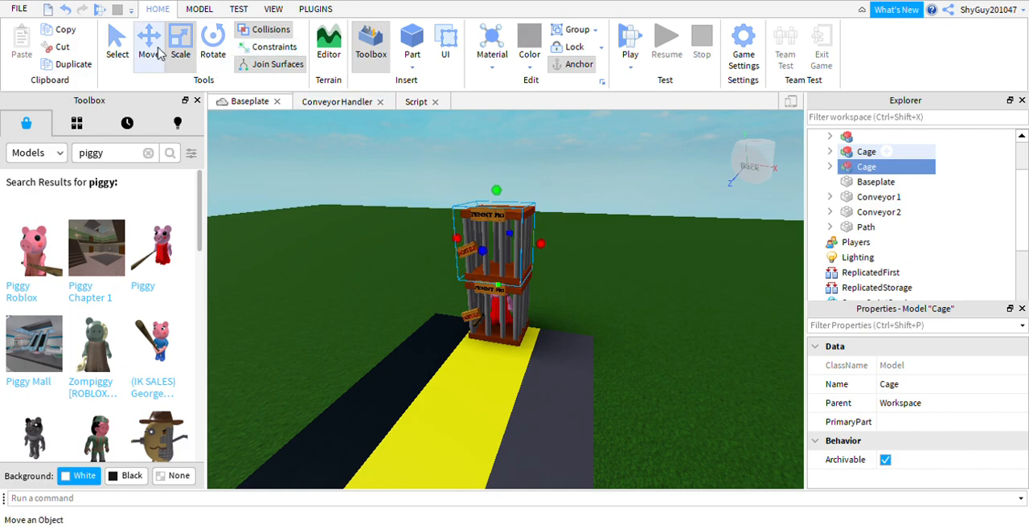
left_click_drag(574, 262, 774, 275)
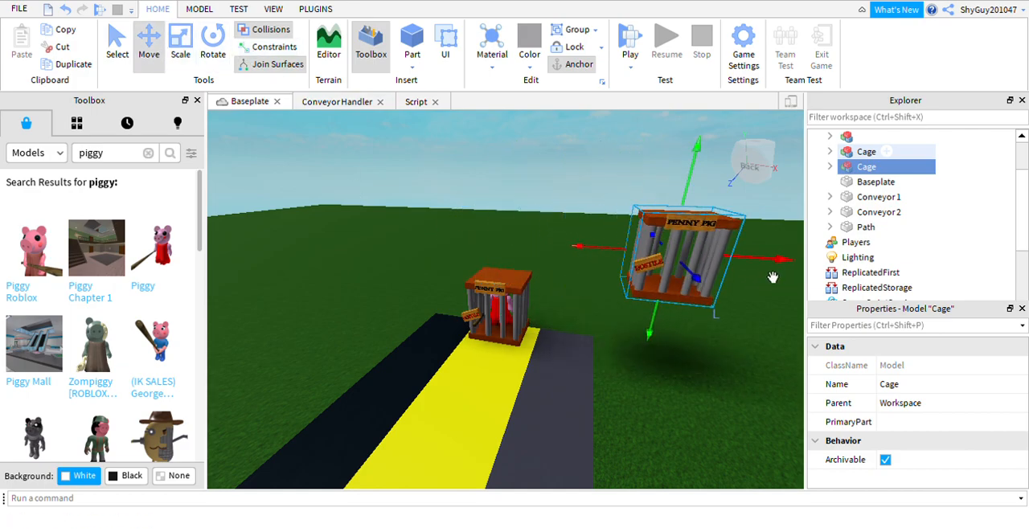
left_click_drag(674, 341, 661, 410)
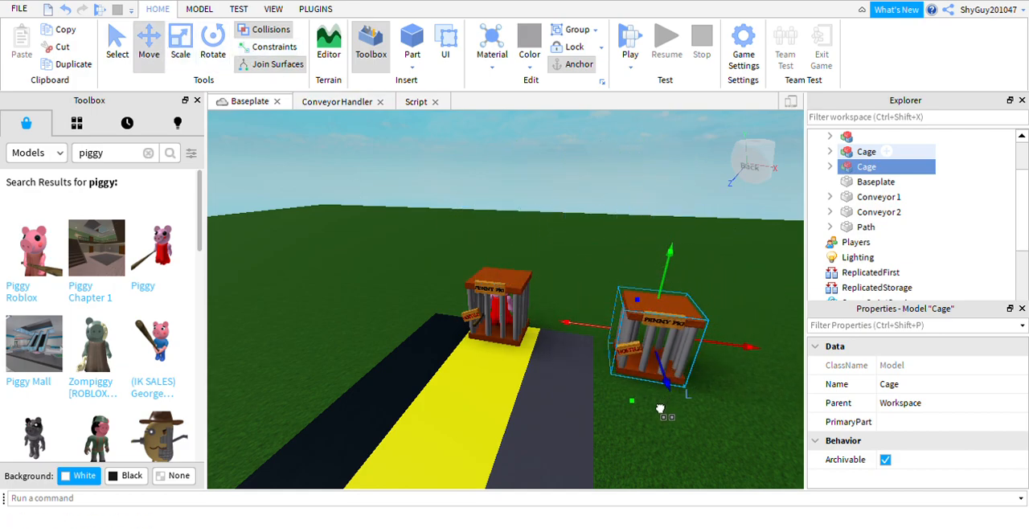
left_click_drag(659, 325, 607, 335)
left_click_drag(652, 363, 668, 402)
left_click(652, 179)
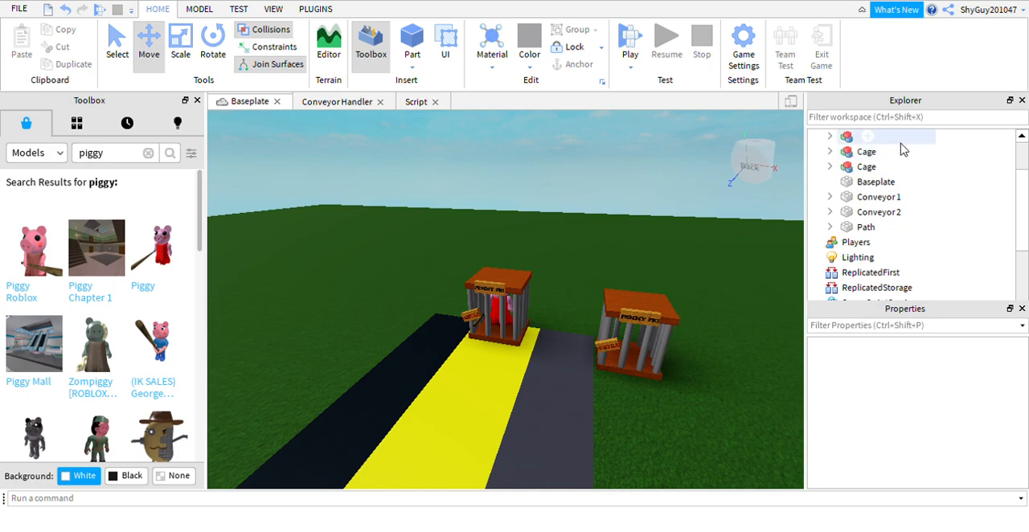
Rename the duplicated cage model as Cage2.
right_click_drag(587, 320, 662, 315)
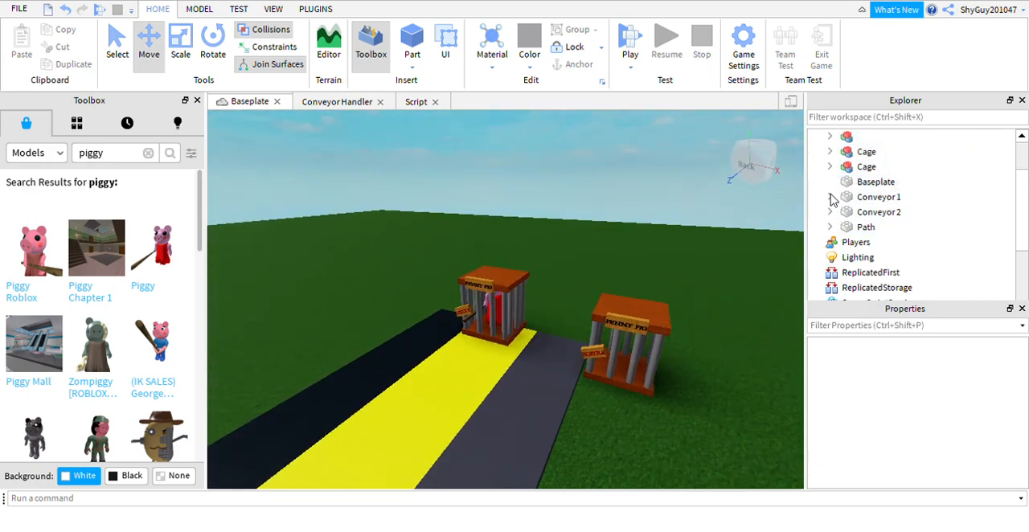
left_click(860, 166)
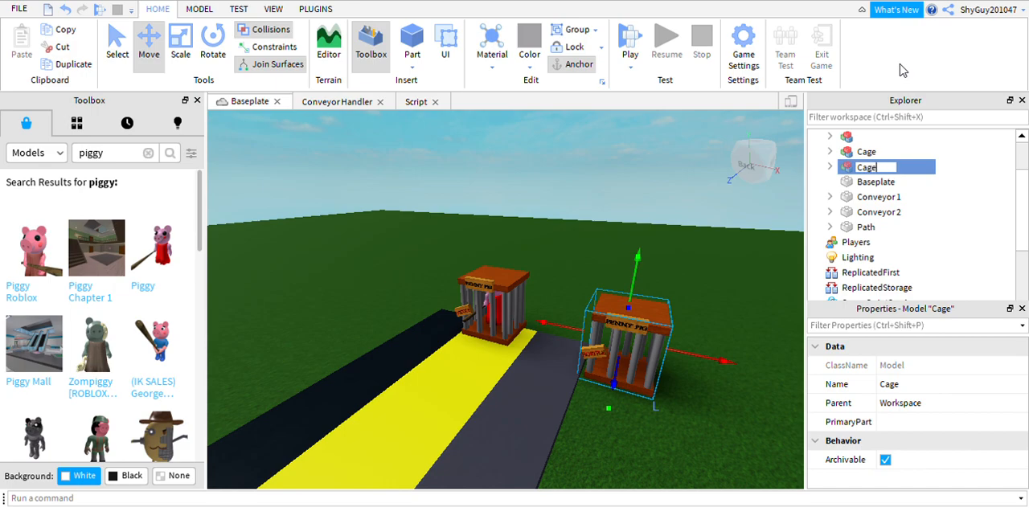
key("Return")
Expand Cage2 to the SurfaceGui of its first Sign :D part and select the Text label inside it.
left_click(831, 167)
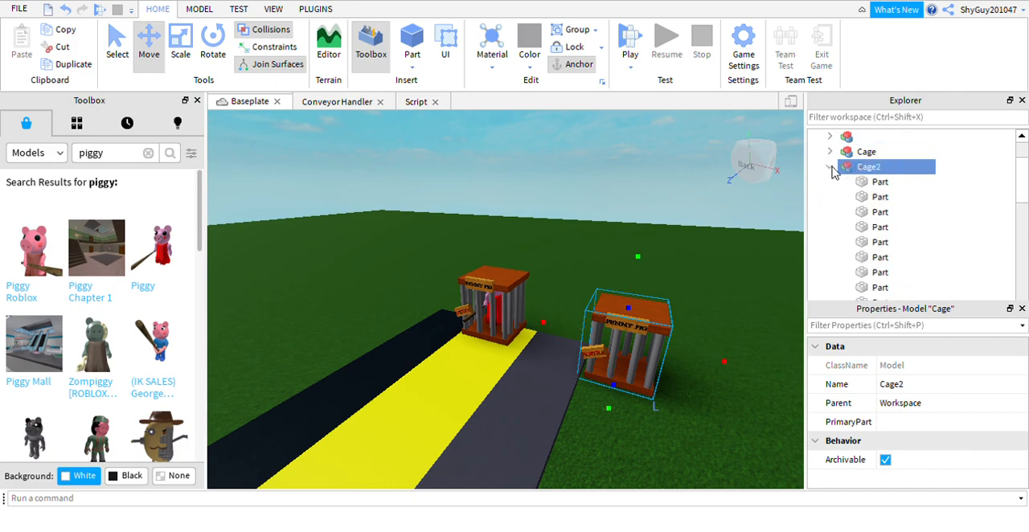
scroll(873, 187, "down", 5)
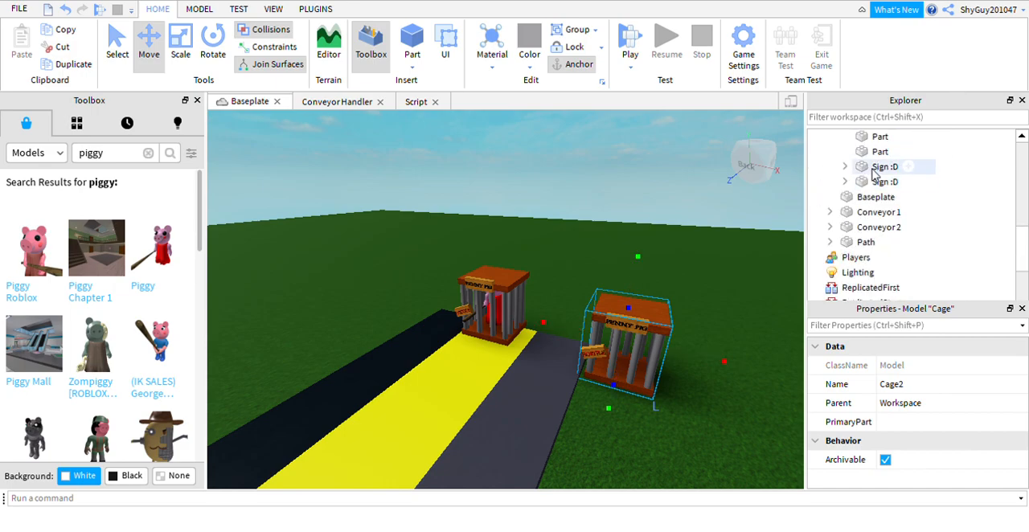
left_click(876, 171)
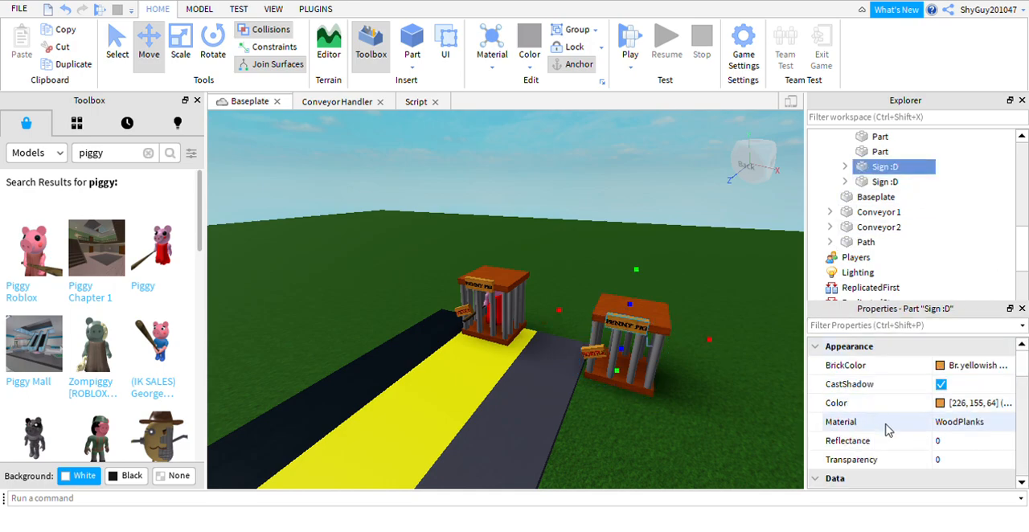
scroll(930, 398, "down", 3)
scroll(931, 398, "down", 3)
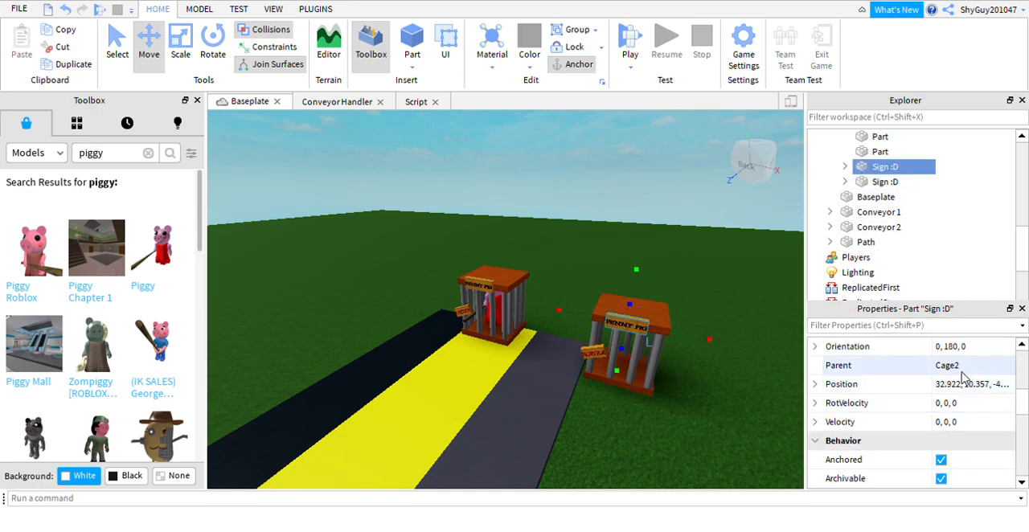
scroll(961, 377, "down", 6)
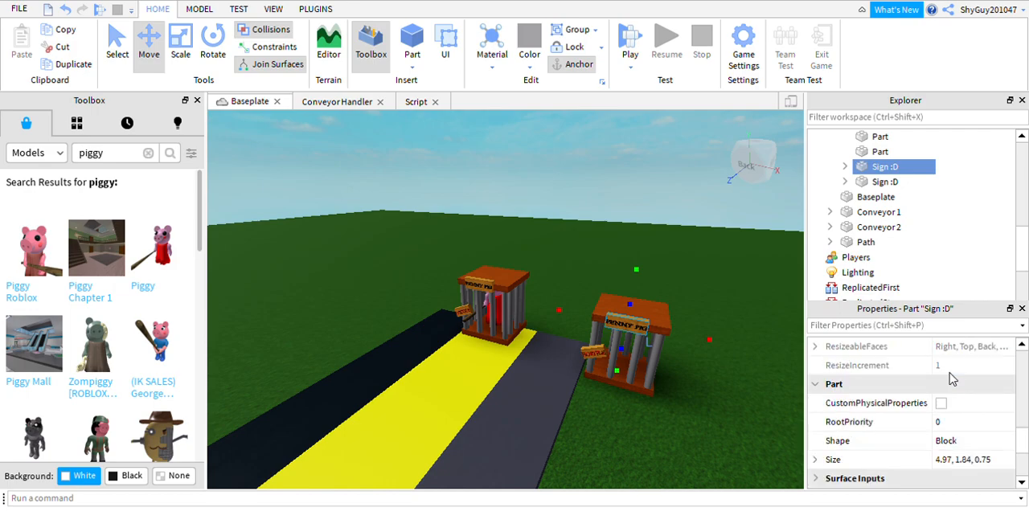
scroll(958, 391, "up", 5)
scroll(958, 391, "down", 2)
left_click(845, 166)
left_click(861, 182)
left_click(904, 197)
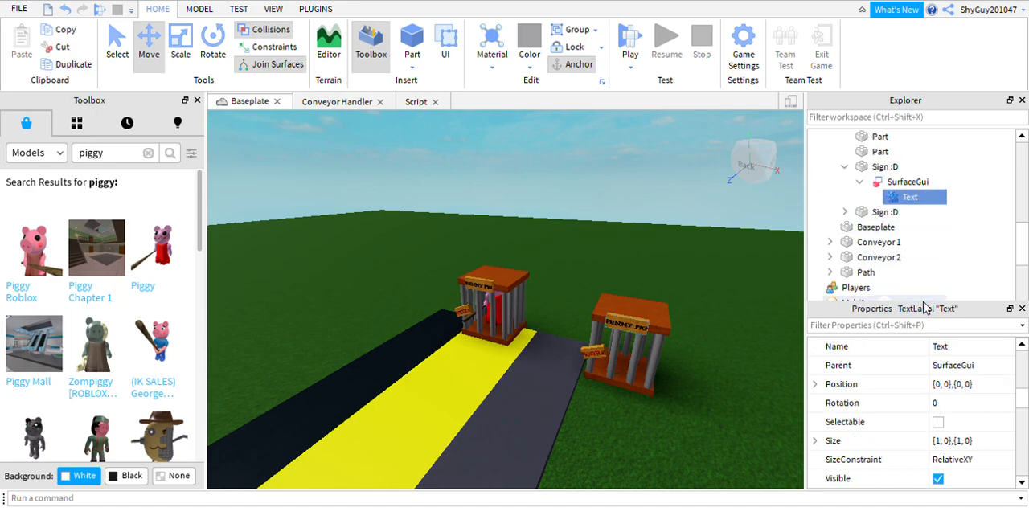
Set the text of the name sign on Cage2 to "MR. P".
scroll(978, 385, "down", 5)
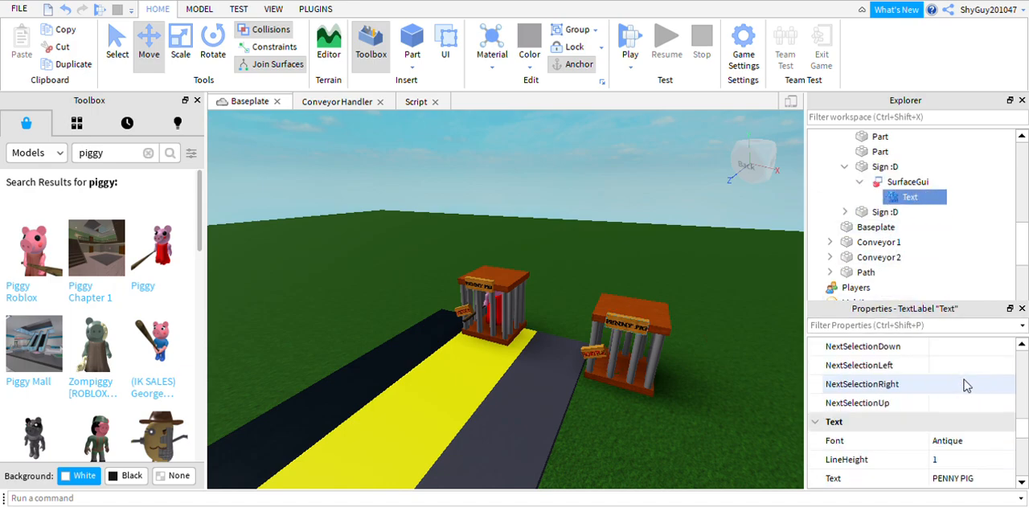
scroll(967, 385, "down", 3)
left_click(961, 426)
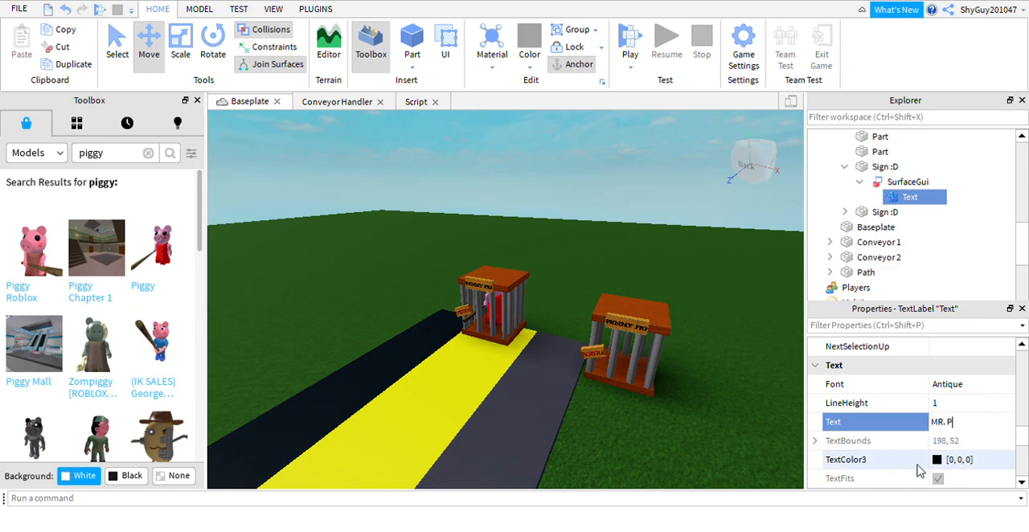
scroll(958, 402, "down", 3)
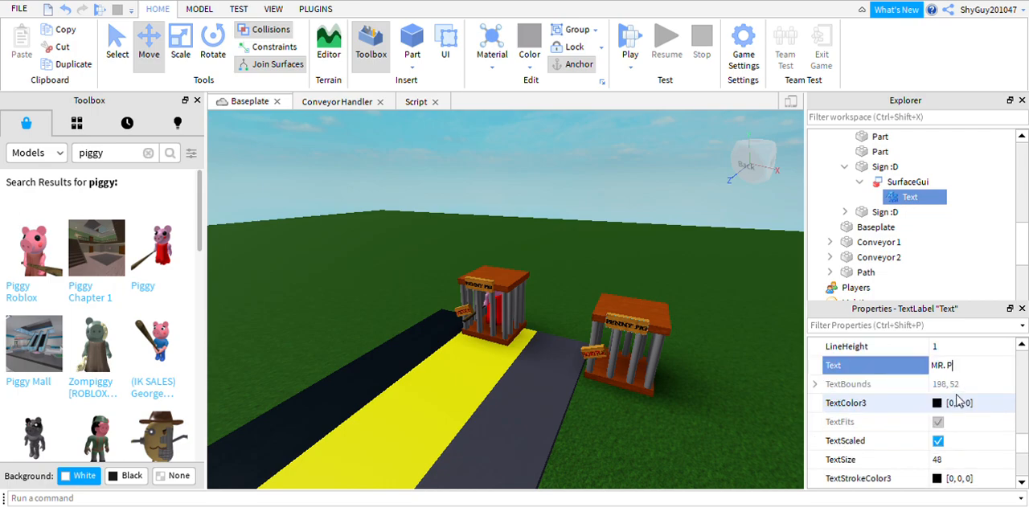
scroll(963, 414, "down", 3)
left_click(978, 443)
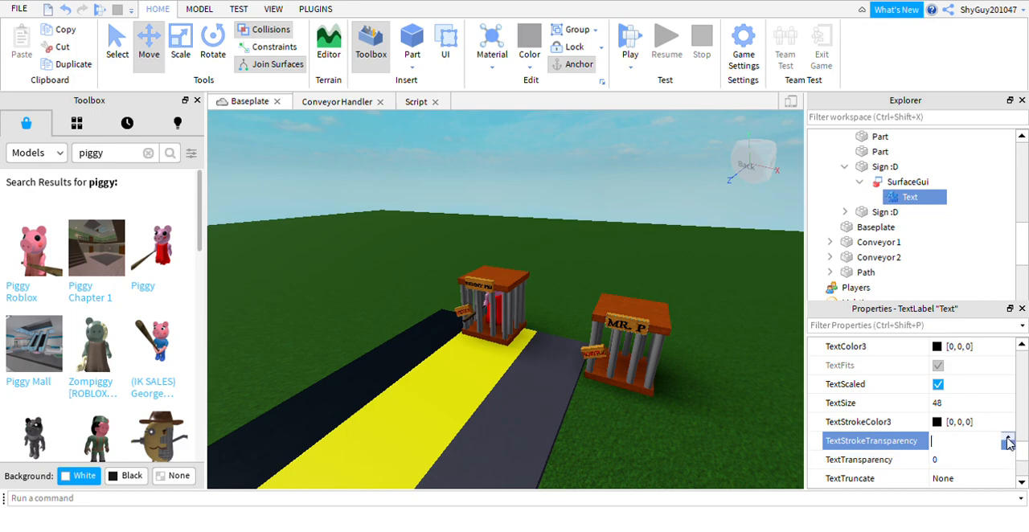
Set the MR. P label's text stroke colour to white (255, 255, 255) and collapse the sign in the object tree.
left_click(959, 424)
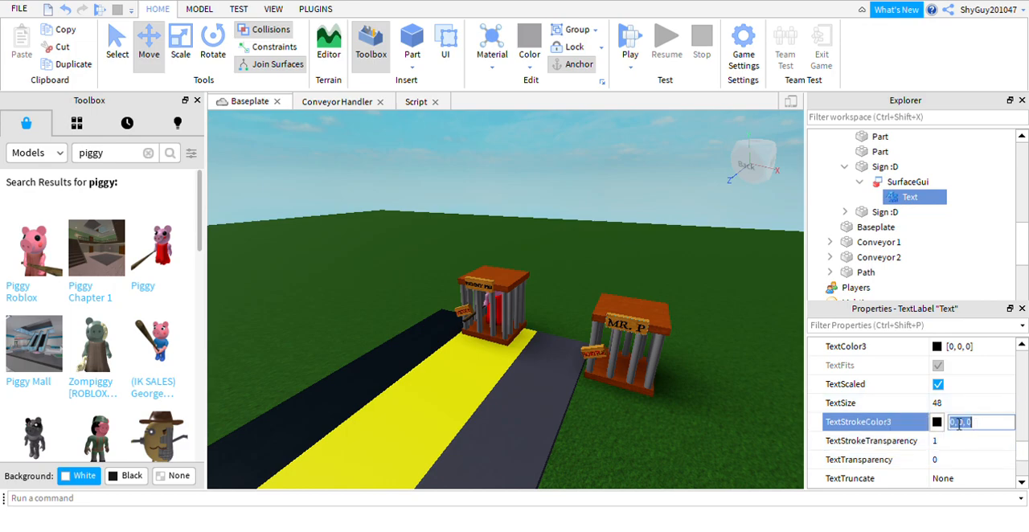
left_click(937, 423)
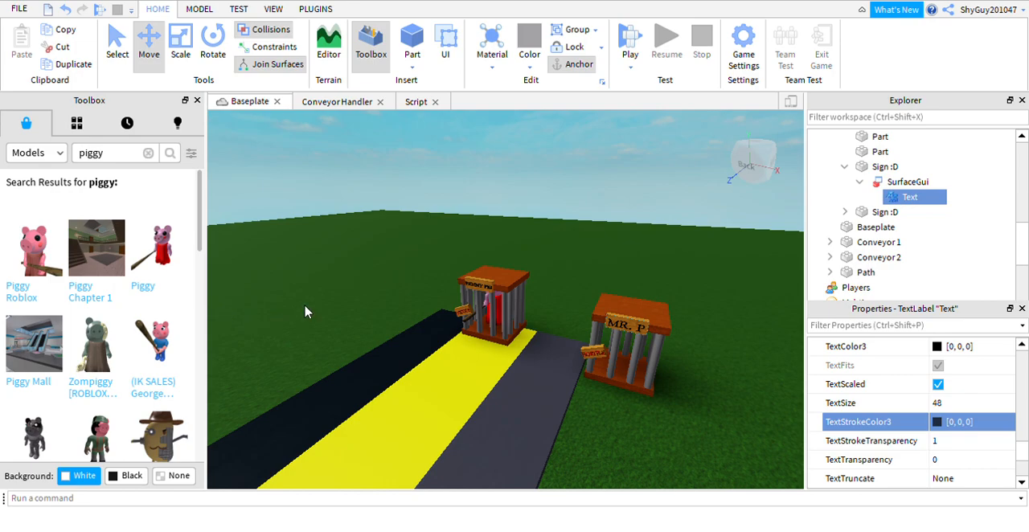
mouse_move(645, 373)
right_mouse_down()
mouse_move(621, 347)
mouse_move(645, 366)
right_mouse_up()
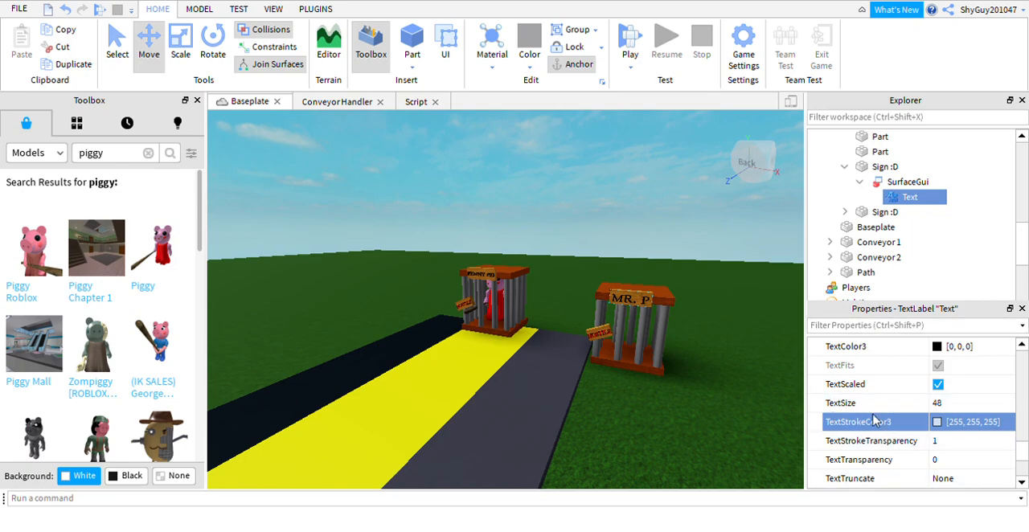
right_click_drag(599, 411, 621, 388)
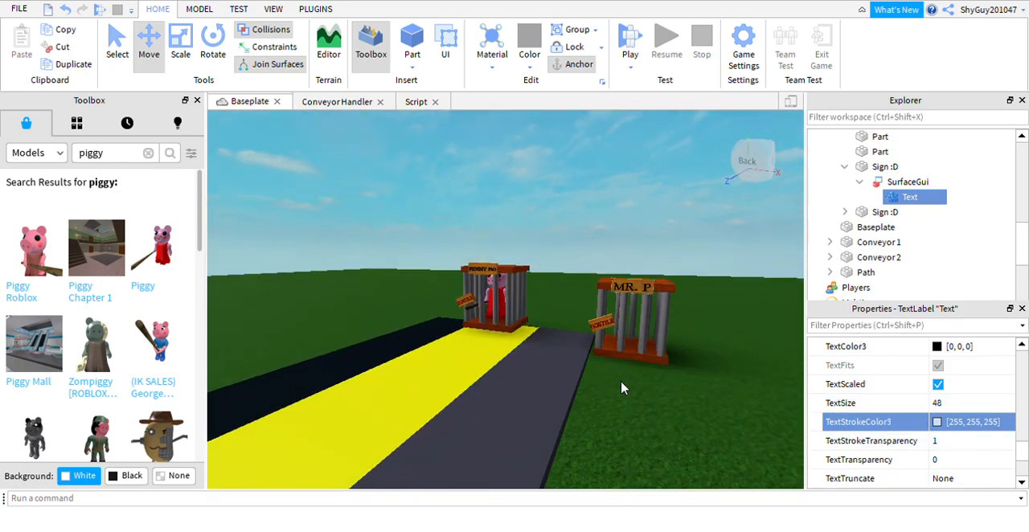
left_click(860, 181)
left_click(845, 167)
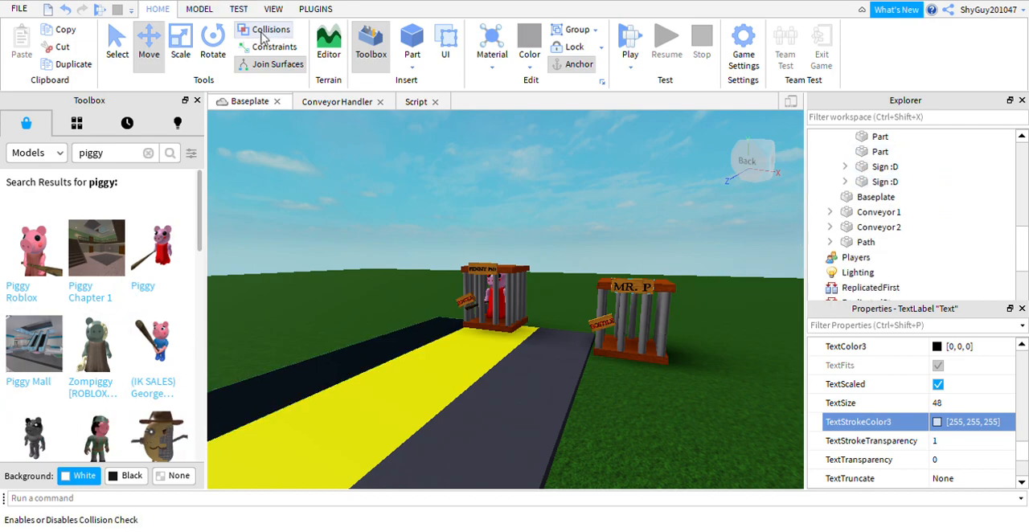
Turn off collision checking and insert the Cyborg Mr. P (Boss Fight Piggy) model from the piggy search results.
right_click_drag(375, 217, 374, 217)
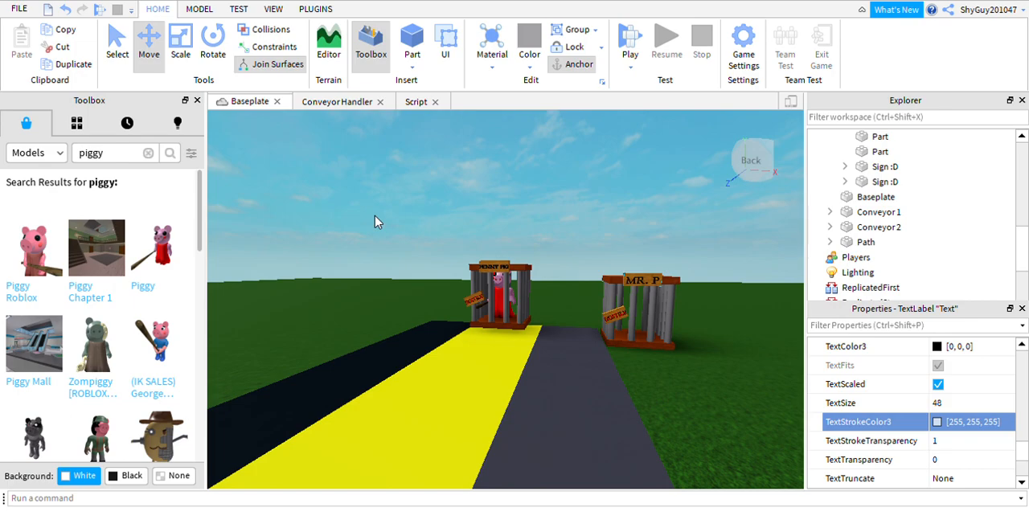
left_click(154, 441)
right_click_drag(420, 254, 419, 254)
Check the contents of the Cyborg Mr. P model and rotate it to face the same way as the cage name signs.
left_click(213, 49)
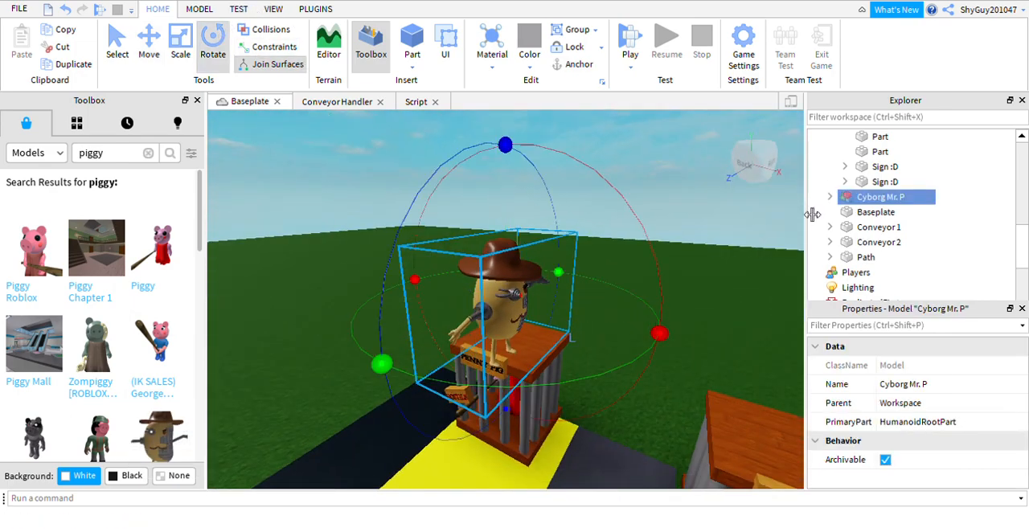
left_click(830, 197)
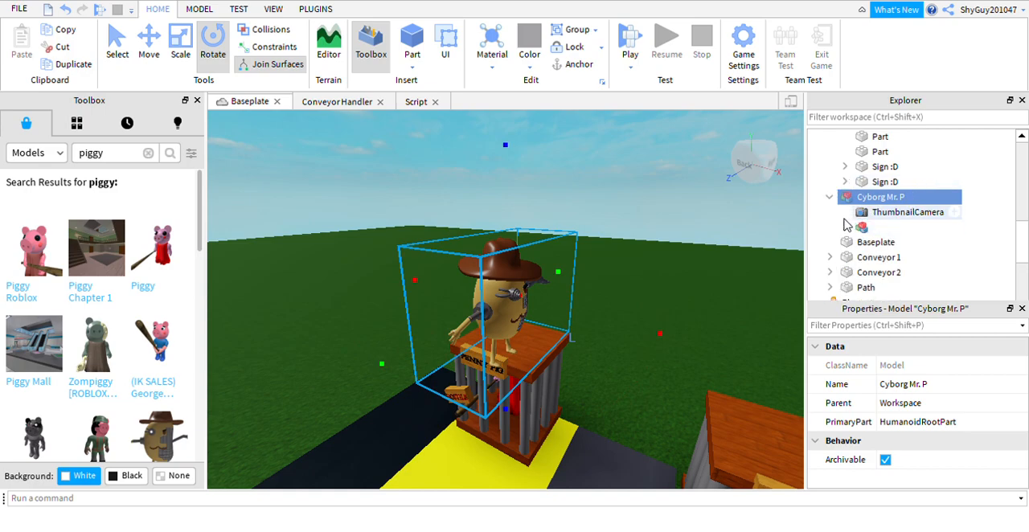
left_click(846, 227)
scroll(847, 233, "down", 1)
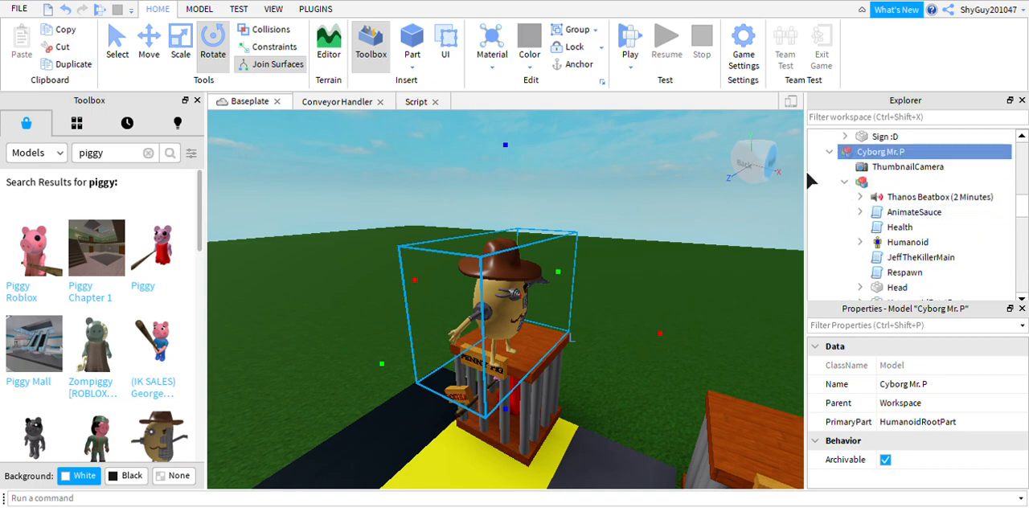
left_click(831, 153)
mouse_move(655, 344)
left_mouse_down()
mouse_move(660, 378)
mouse_move(671, 356)
left_mouse_up()
left_click_drag(581, 295, 664, 426)
right_click_drag(648, 230, 683, 231)
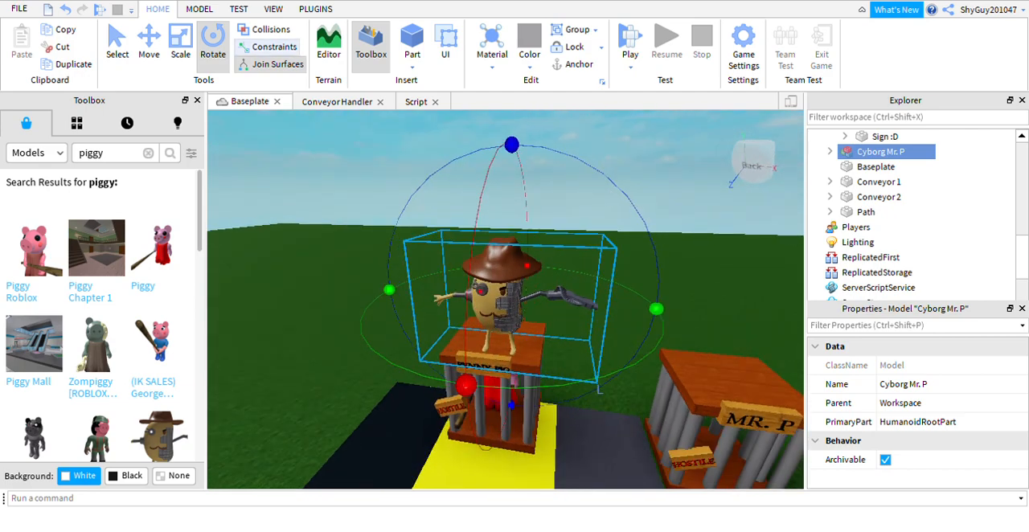
Move the Cyborg Mr. P model off the first cage's roof and down onto the yellow path in front of it.
left_click(153, 54)
left_click_drag(492, 335, 473, 456)
scroll(572, 317, "down", 3)
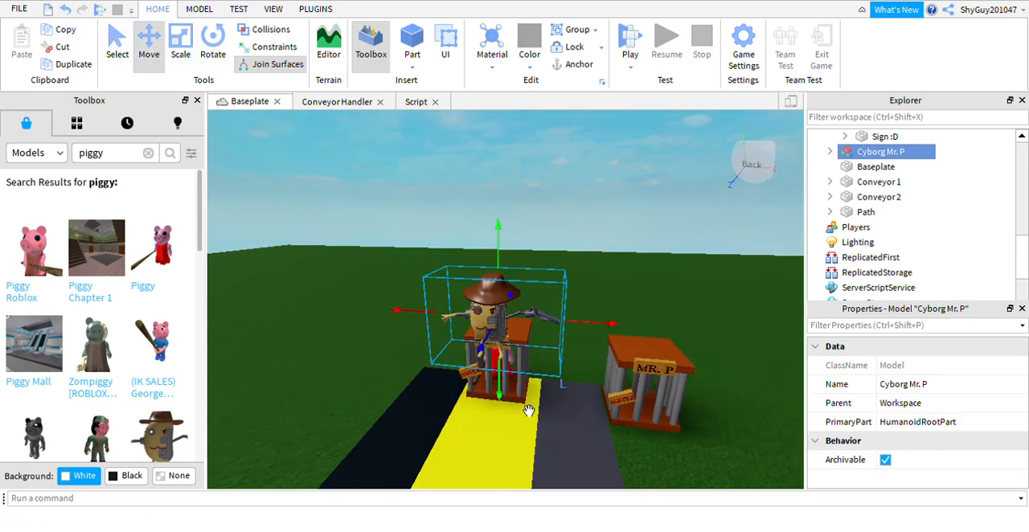
left_click_drag(529, 410, 531, 501)
left_click_drag(524, 391, 527, 372)
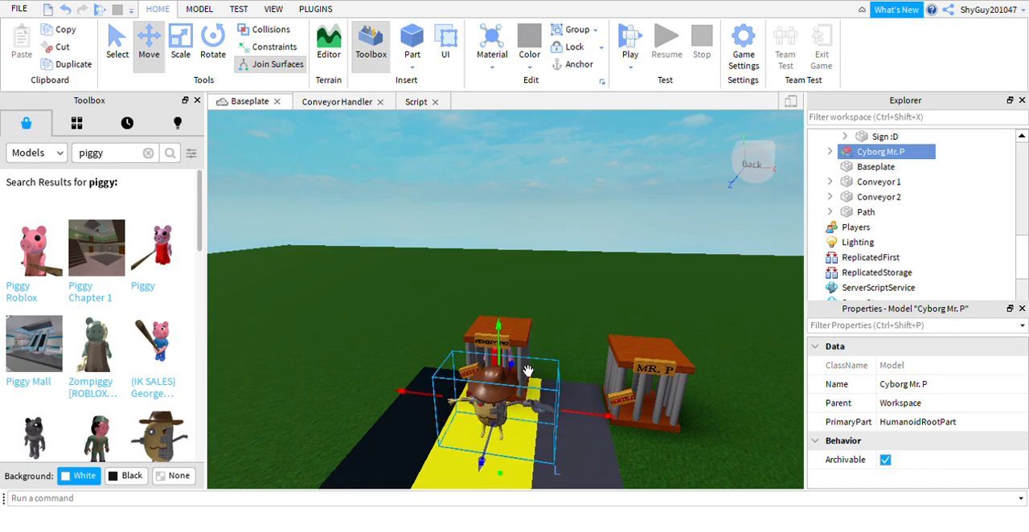
Move the Cyborg Mr. P model across into the MR. P cage so it stands behind the bars, and deselect it.
left_click_drag(620, 442, 822, 456)
right_click_drag(757, 454, 751, 439)
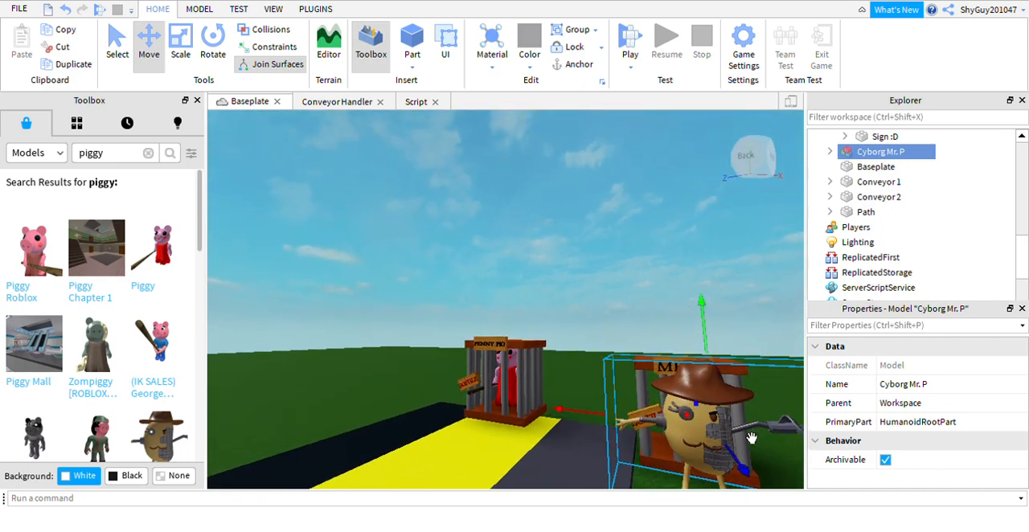
left_click_drag(728, 432, 731, 497)
right_click_drag(732, 497, 731, 399)
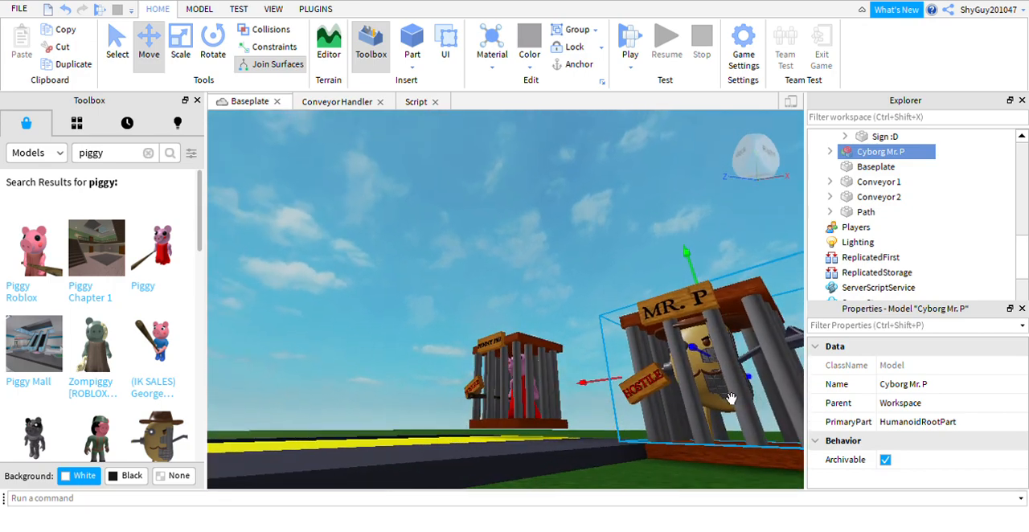
right_click_drag(748, 330, 743, 324)
left_click(660, 175)
right_click_drag(637, 254, 635, 252)
right_click_drag(724, 317, 721, 315)
Inspect both caged models and the ends of the conveyors from a distance and from different angles.
key("a")
key("a")
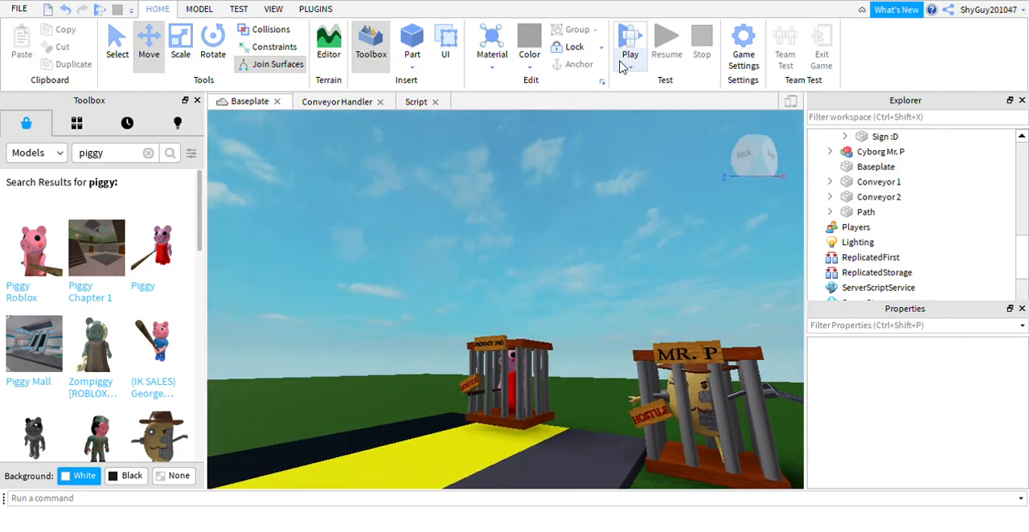
key("s")
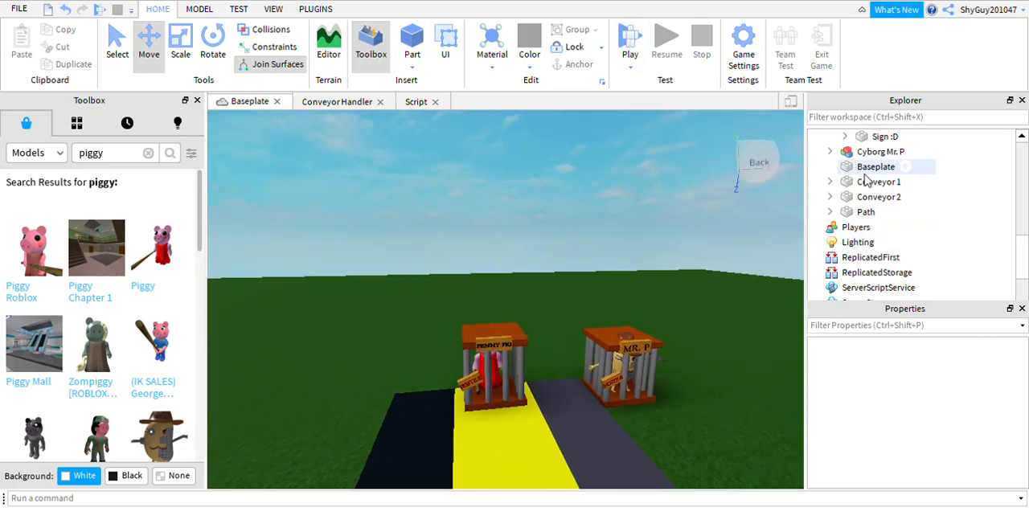
scroll(624, 219, "up", 2)
scroll(628, 219, "down", 2)
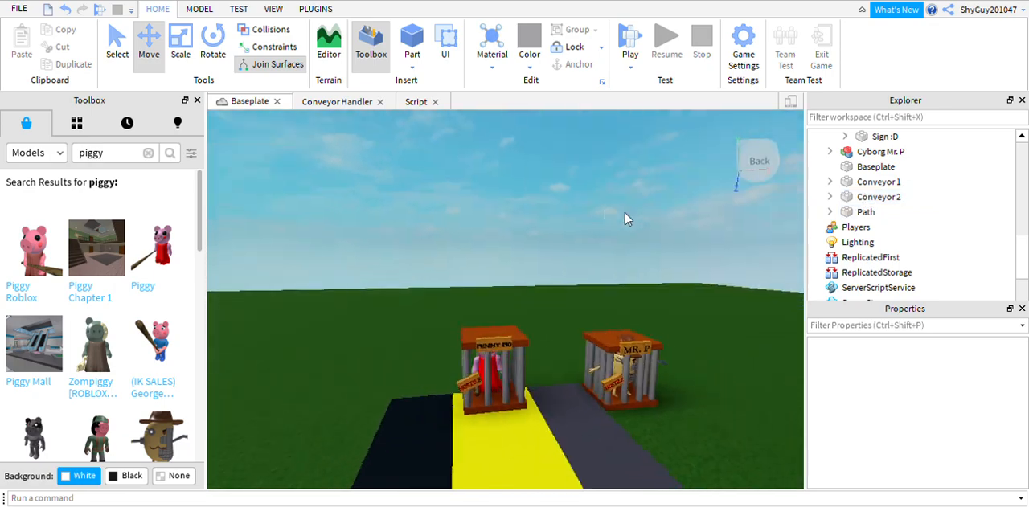
scroll(635, 211, "down", 2)
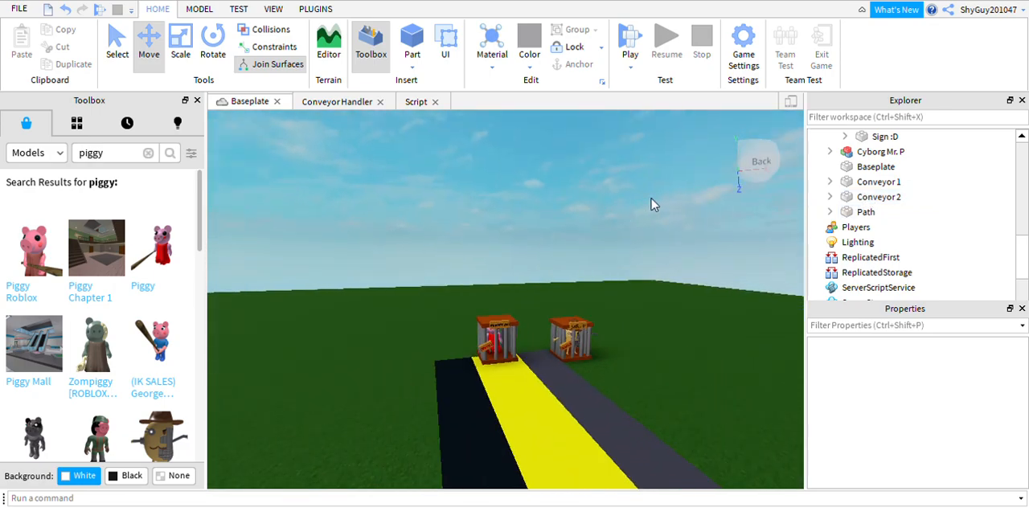
scroll(648, 221, "up", 1)
scroll(648, 219, "down", 1)
scroll(649, 219, "down", 2)
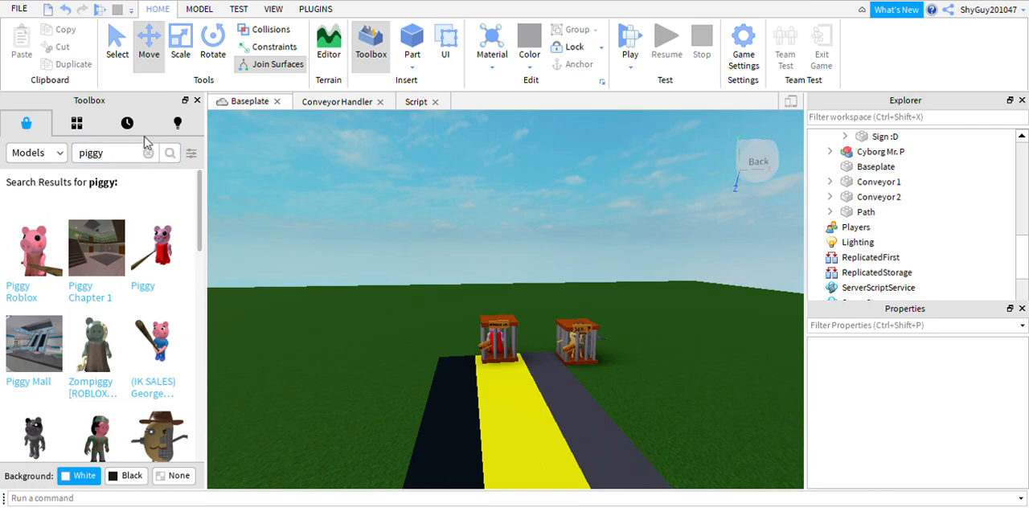
right_click_drag(427, 336, 437, 336)
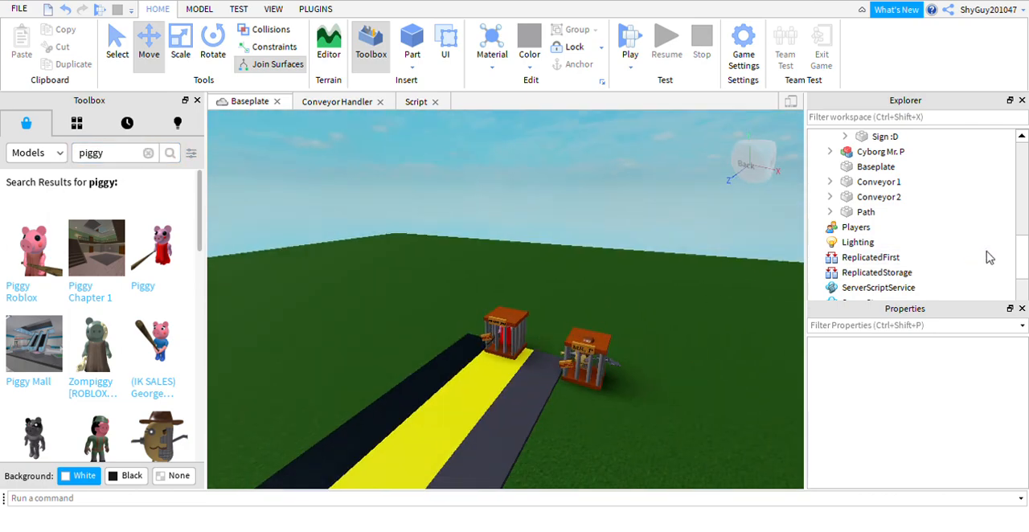
Collapse Cage2 in the object tree and make SpawnLocation visible by setting its transparency to 0.
scroll(882, 153, "up", 8)
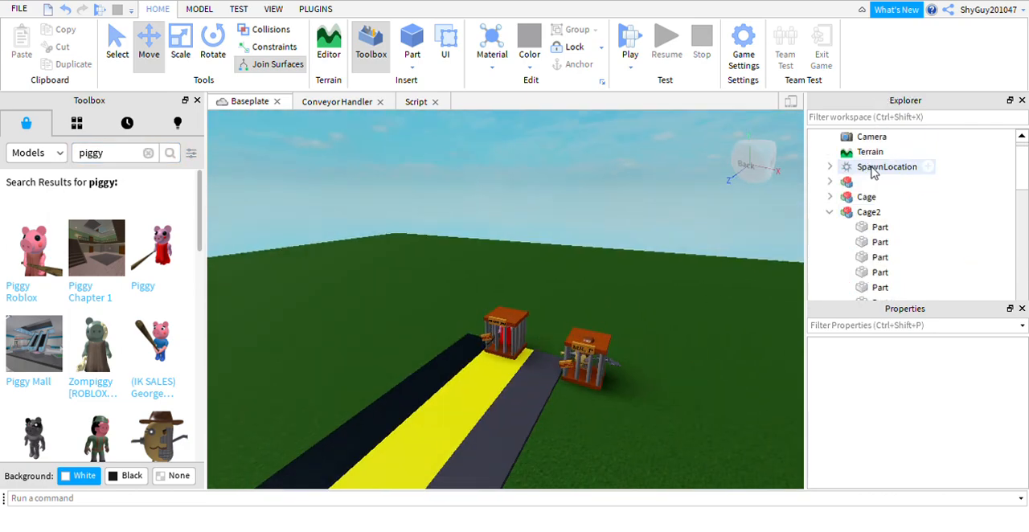
left_click(830, 228)
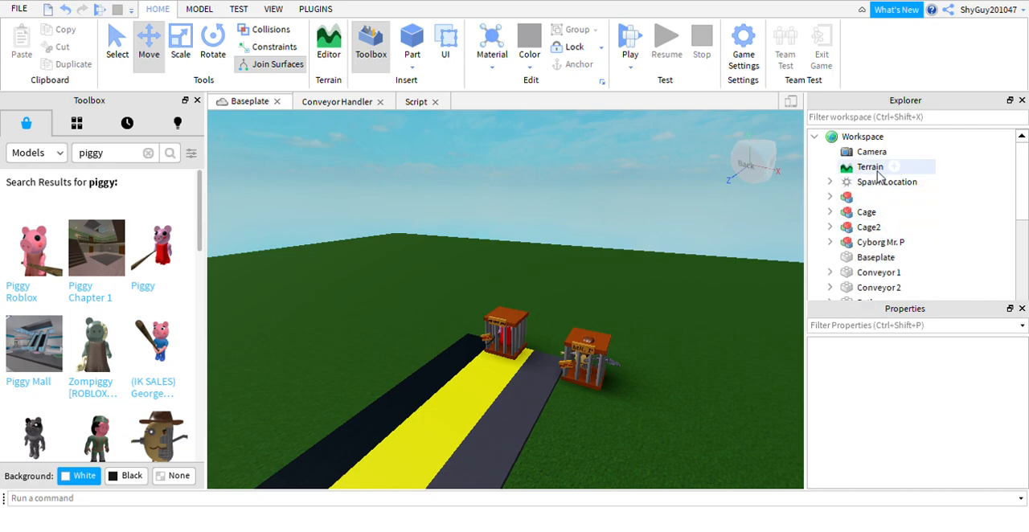
left_click(850, 183)
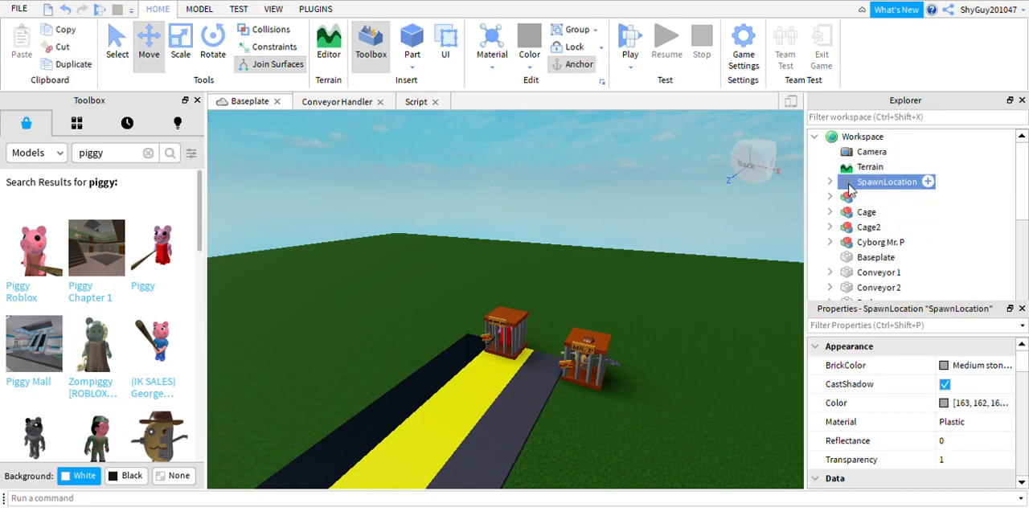
key("f")
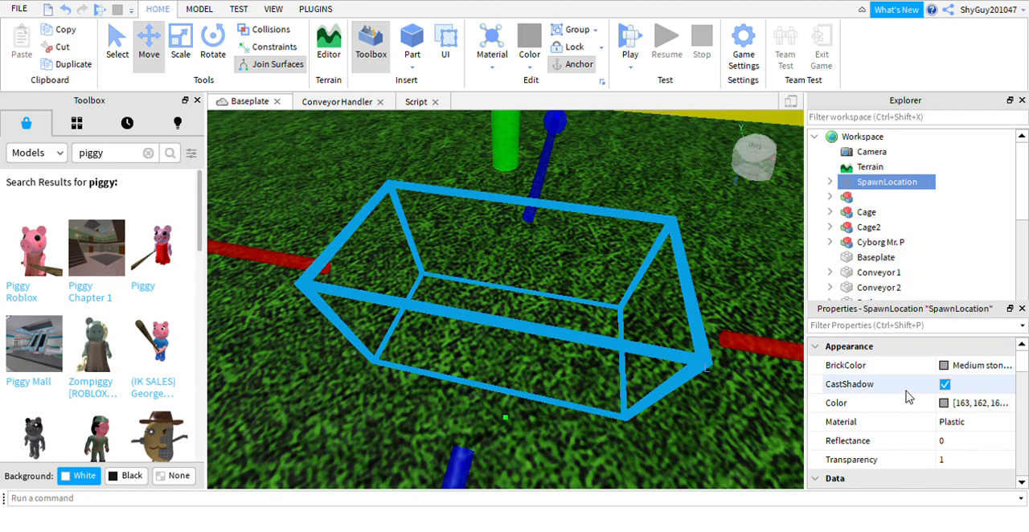
left_click(957, 464)
key("BackSpace")
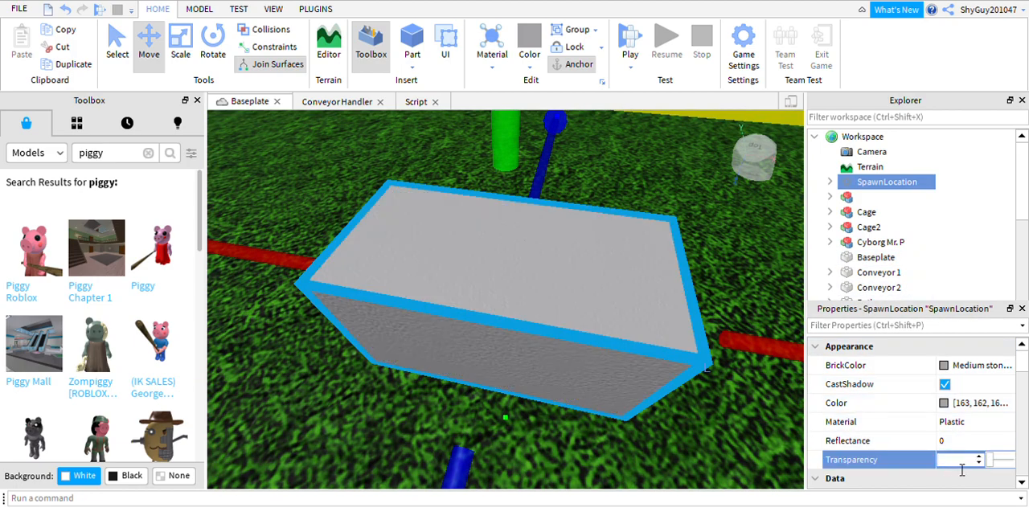
right_click_drag(614, 367, 614, 366)
scroll(611, 362, "down", 6)
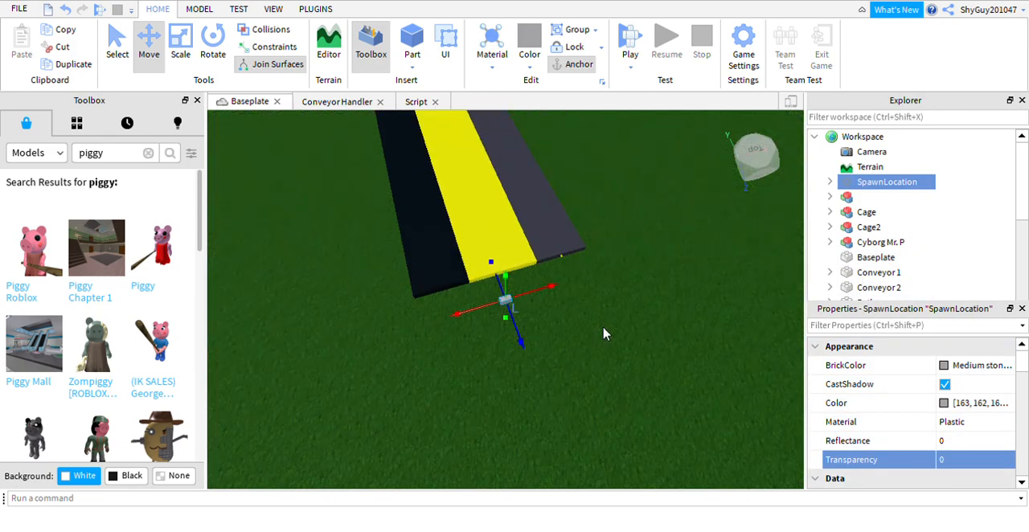
Insert a block part and place it on the grass beside the SpawnLocation, in front of the conveyors.
scroll(335, 179, "down", 2)
scroll(356, 197, "up", 5)
scroll(507, 234, "down", 2)
scroll(477, 354, "up", 2)
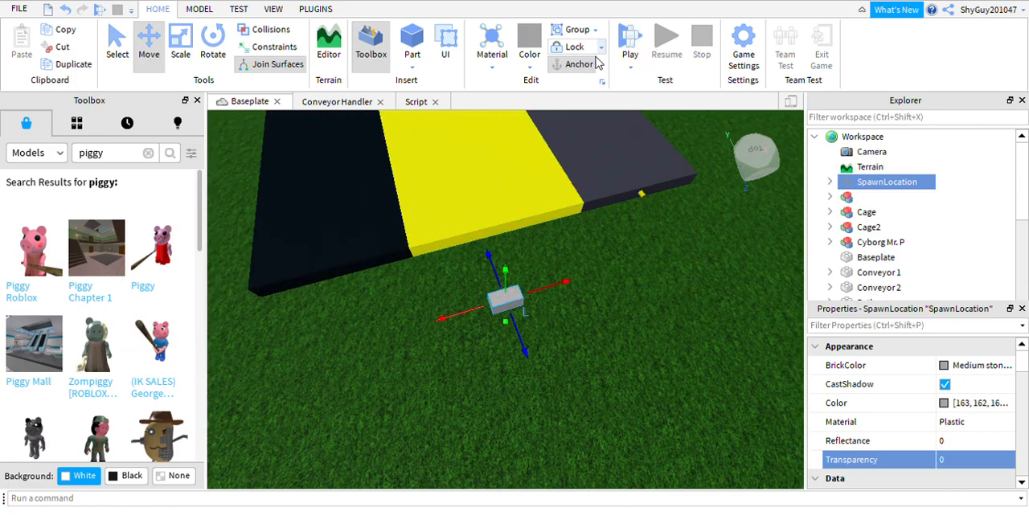
left_click(413, 40)
left_click_drag(544, 323, 459, 336)
Raise the SpawnLocation above the ground and set its BrickColor to Bright orange.
left_click(516, 289)
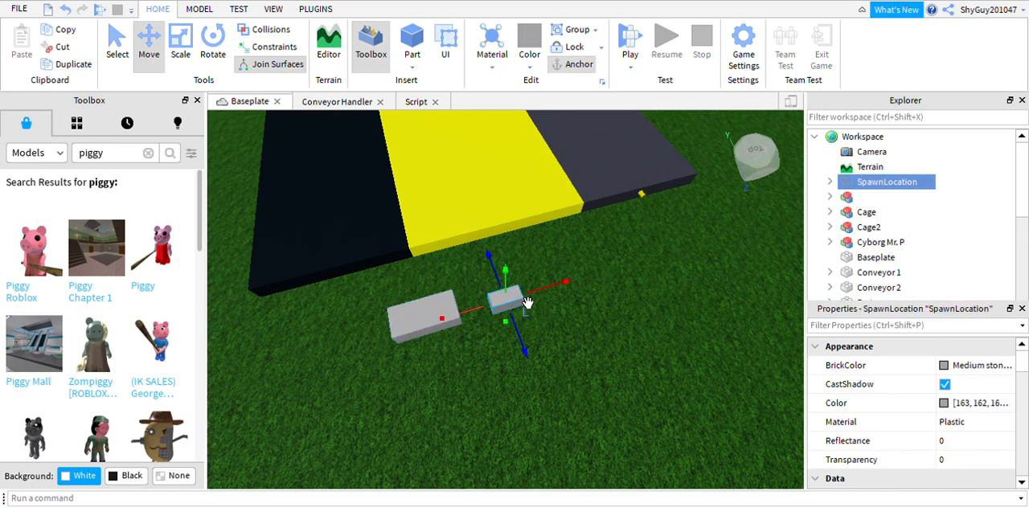
left_click_drag(527, 304, 543, 196)
left_click(951, 362)
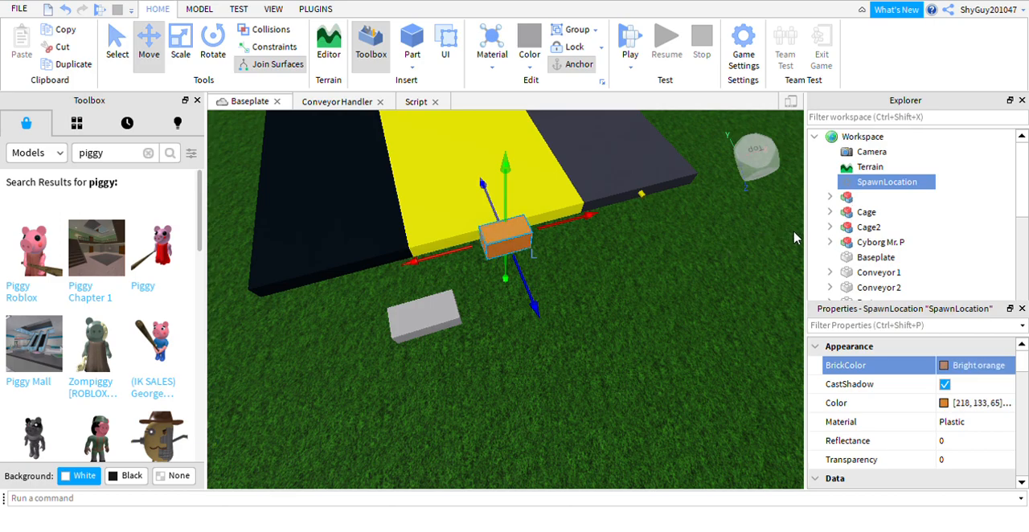
Scale the new grey block to meet the strip ends and span the full width of both conveyors and the path.
left_click(455, 326)
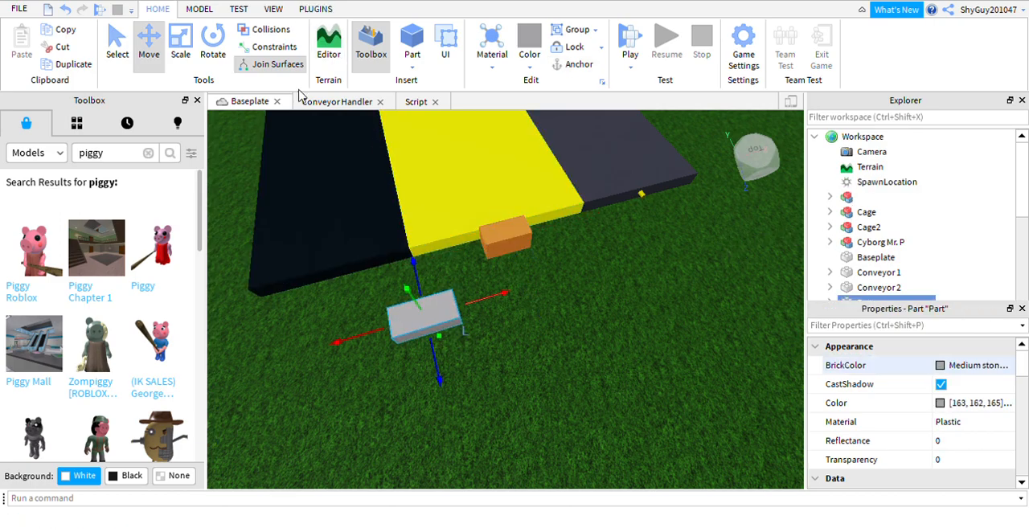
left_click(214, 42)
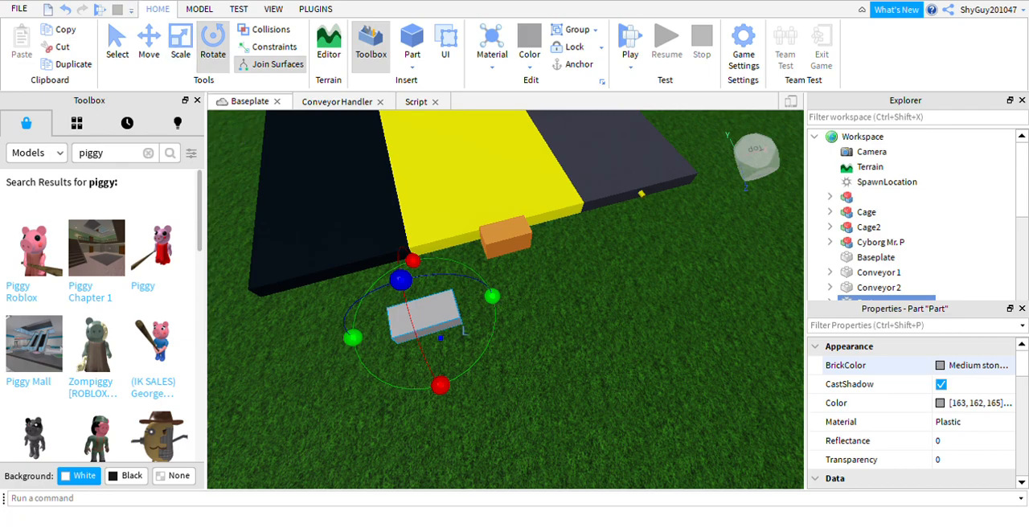
left_click(180, 48)
left_click_drag(359, 337, 178, 370)
left_click_drag(382, 313, 235, 365)
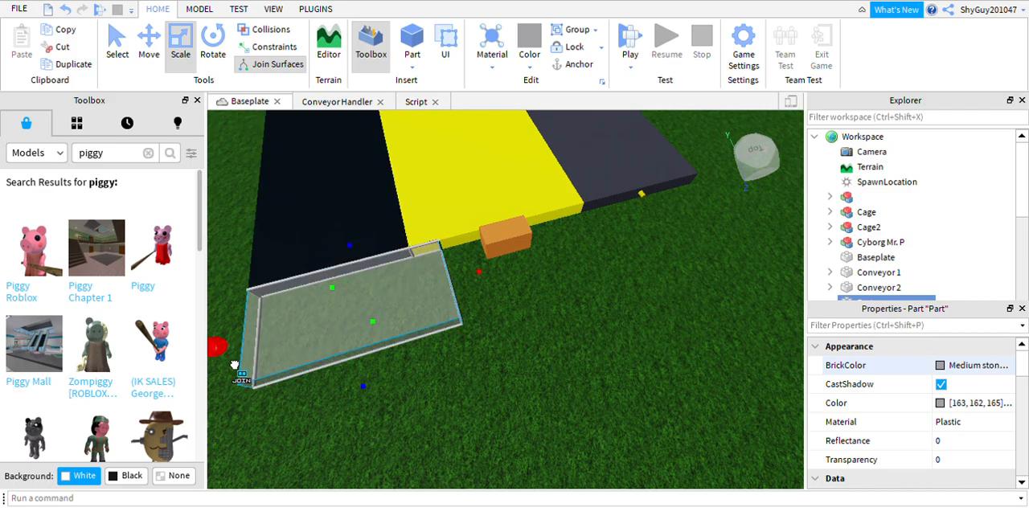
left_click_drag(481, 273, 670, 285)
Extend the grey block away from the conveyors and widen it past both sides into a large spawn platform.
scroll(662, 255, "down", 3)
right_click_drag(547, 338, 407, 341)
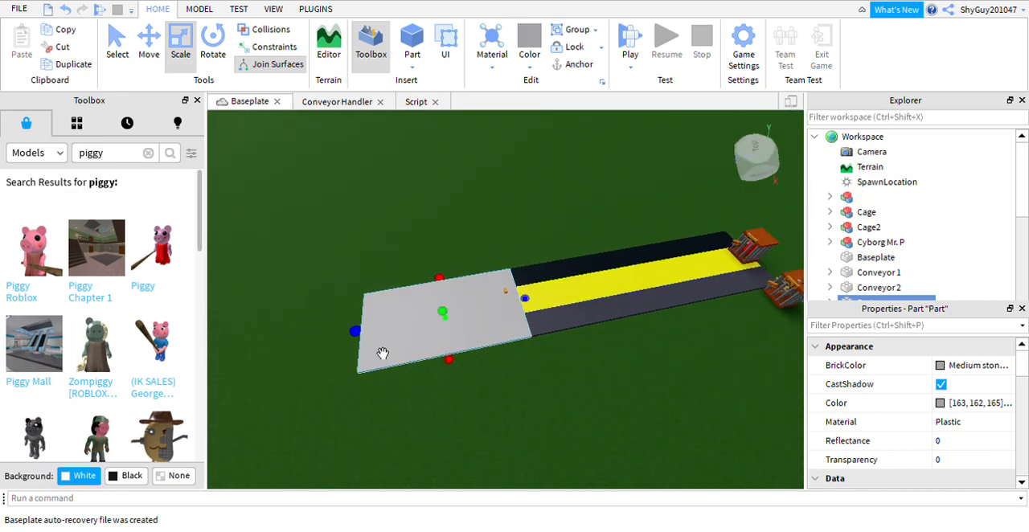
left_click_drag(385, 357, 295, 269)
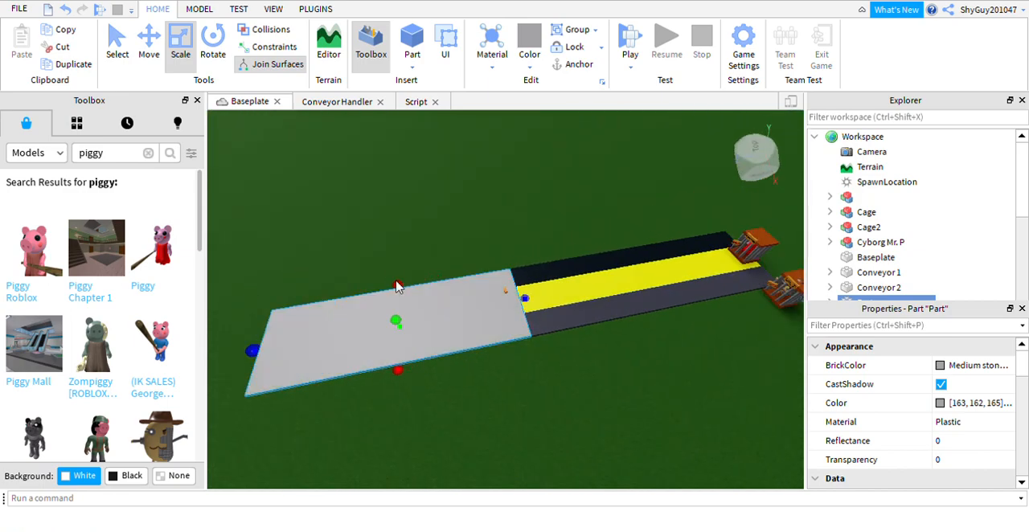
left_click_drag(419, 308, 416, 276)
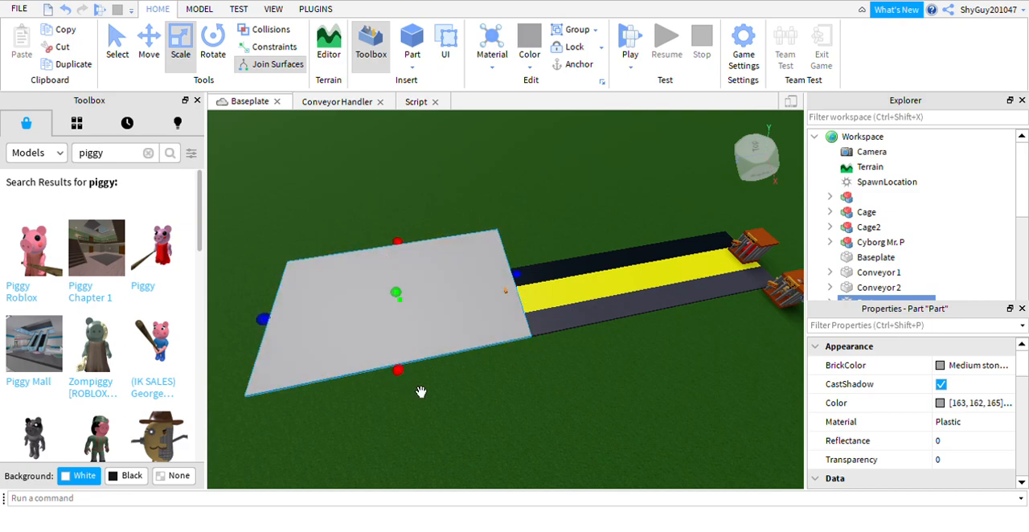
right_click_drag(429, 401, 651, 327)
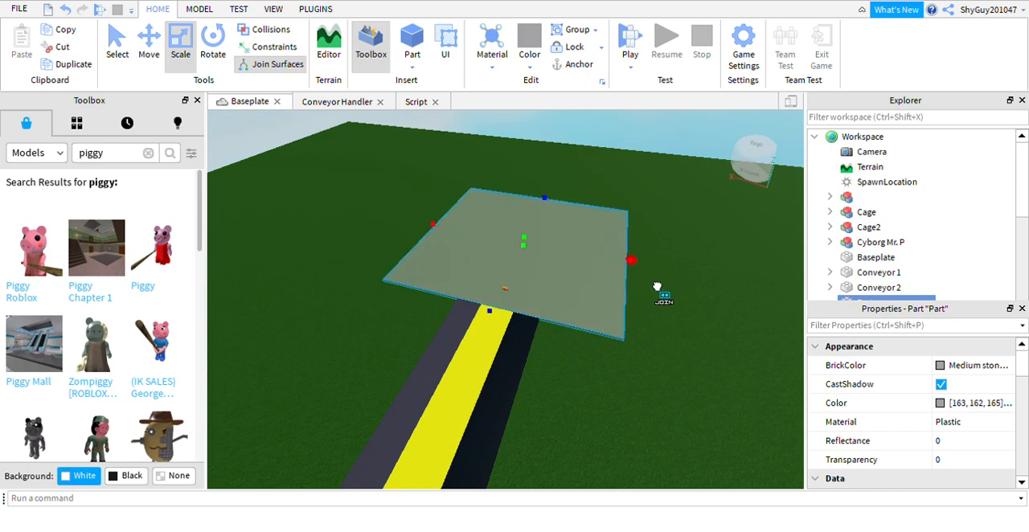
scroll(565, 318, "up", 4)
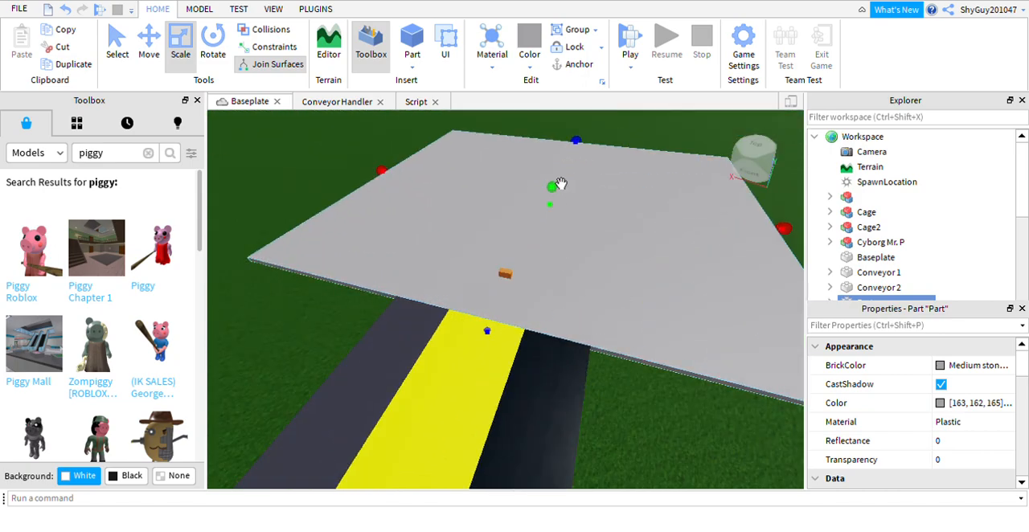
left_click_drag(406, 197, 390, 195)
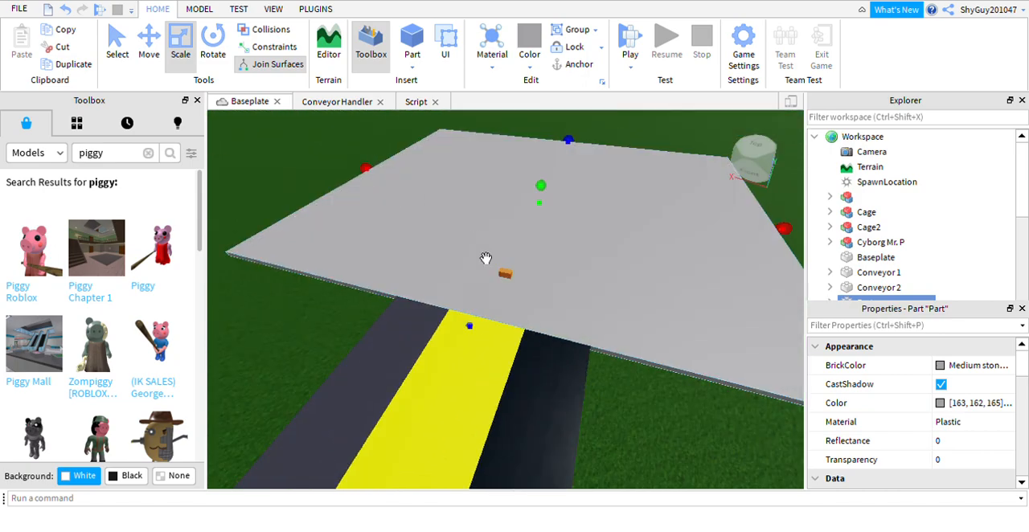
Move the SpawnLocation further in towards the middle of the platform and set its transparency to 1.
left_click(506, 274)
left_click(146, 61)
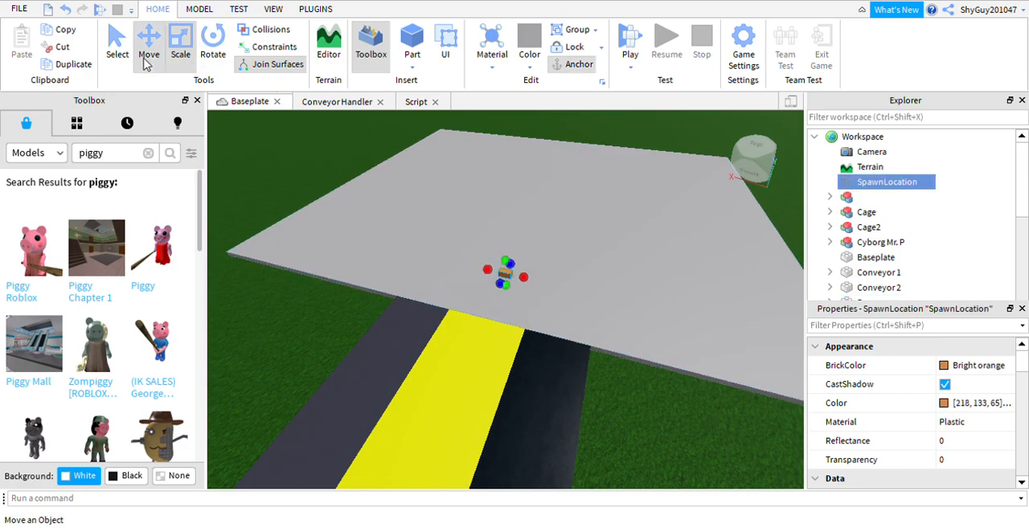
left_click_drag(516, 266, 565, 284)
right_click_drag(721, 212, 728, 209)
left_click(949, 441)
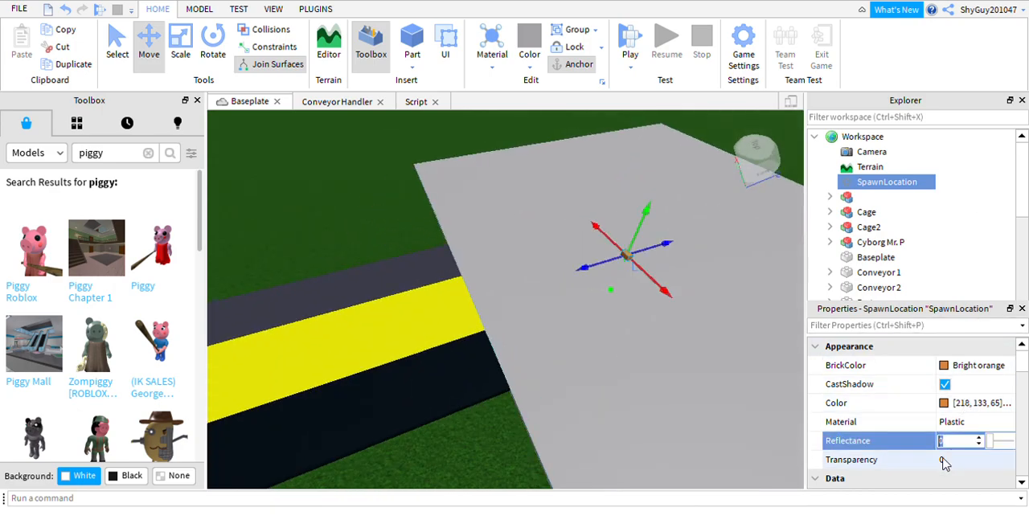
left_click(955, 460)
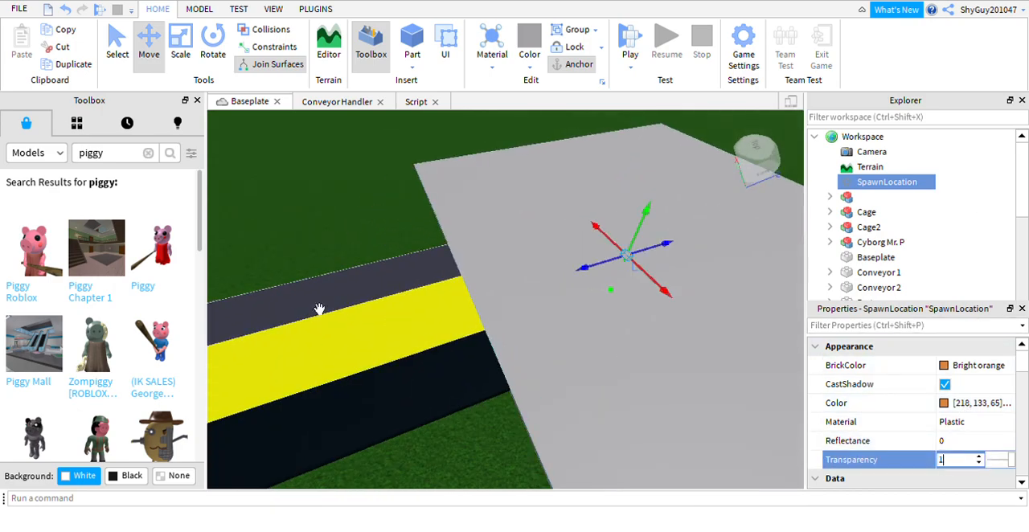
Add a small block part on the platform and move it to the conveyor-side corner next to the dark grey conveyor.
left_click(371, 162)
right_click_drag(650, 256, 649, 256)
scroll(592, 174, "down", 2)
scroll(592, 174, "up", 2)
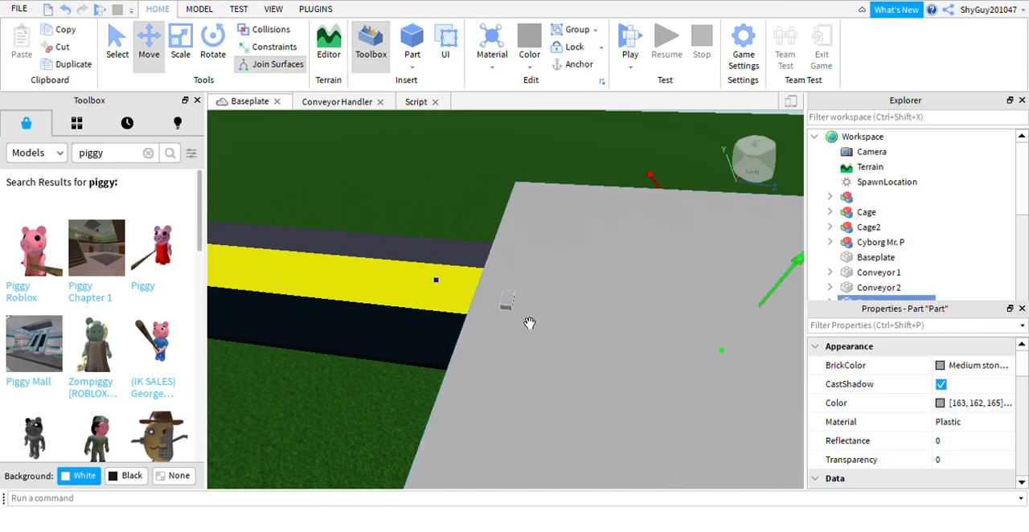
left_click_drag(509, 279, 555, 279)
right_click_drag(610, 250, 583, 262)
left_click_drag(572, 313, 792, 323)
right_click_drag(697, 278, 691, 225)
left_click_drag(635, 228, 696, 235)
right_click_drag(632, 188, 617, 174)
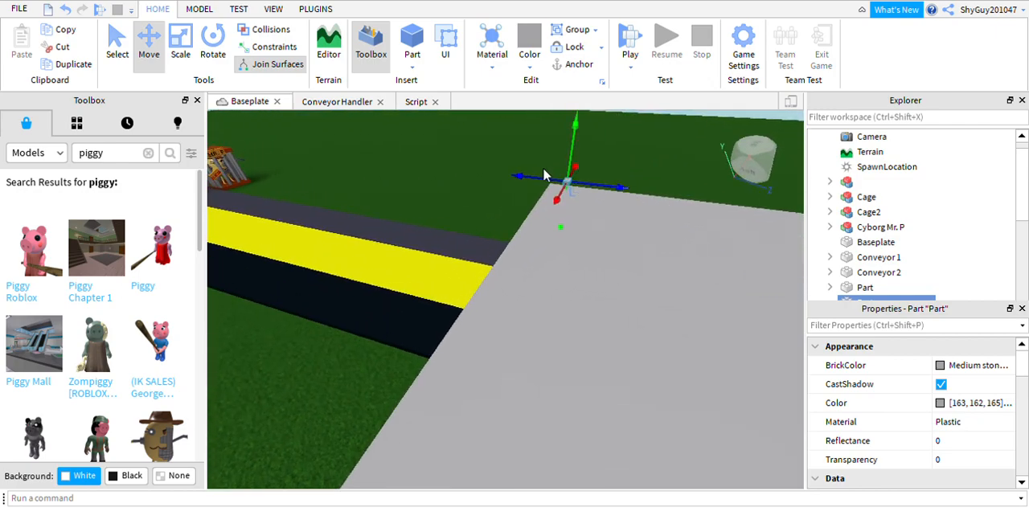
Rotate the small block a quarter turn and shift it out to the very corner of the platform.
key("f")
right_click_drag(551, 196, 542, 189)
scroll(542, 189, "down", 5)
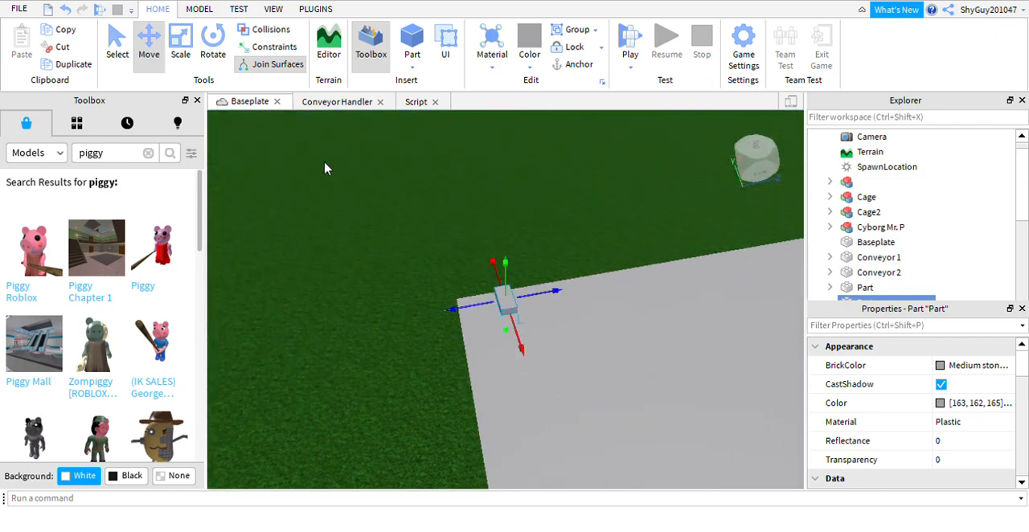
left_click(207, 53)
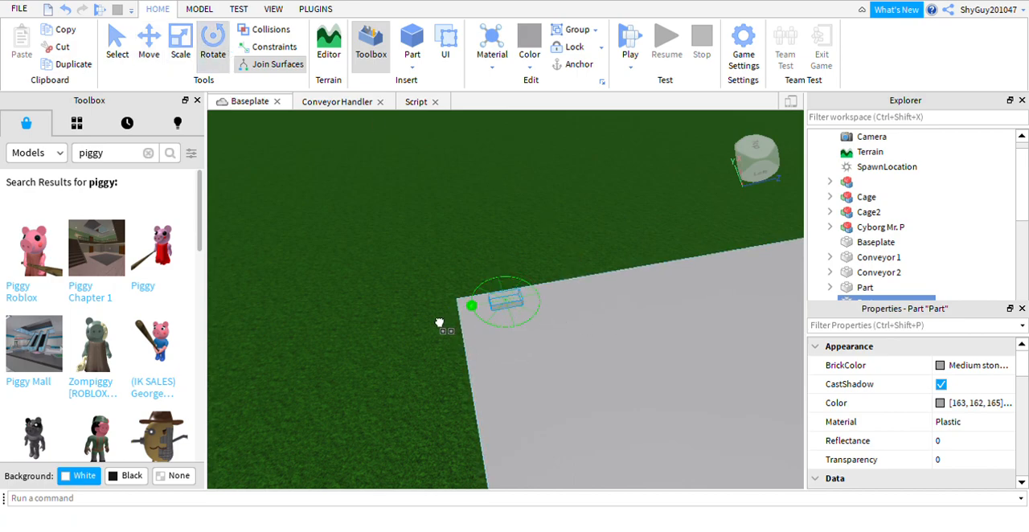
left_click(148, 45)
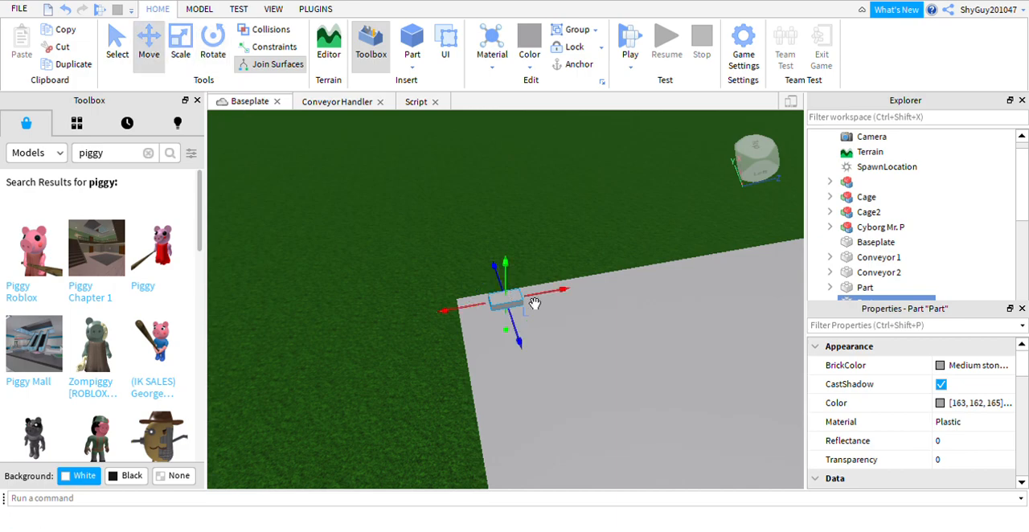
left_click_drag(472, 330, 442, 343)
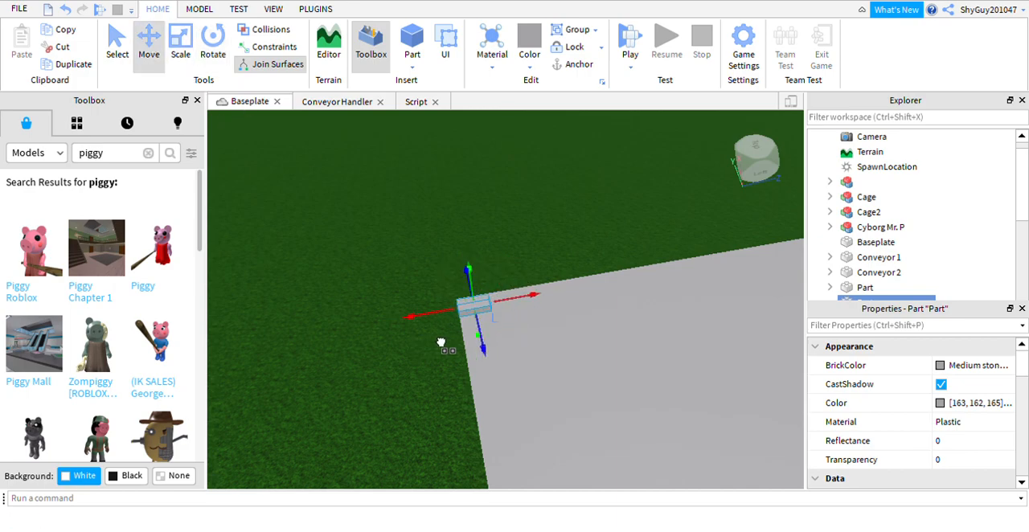
Shift the small block so it sits flush with the outer corner of the platform.
right_click_drag(489, 306, 452, 303)
left_click_drag(472, 343, 446, 347)
left_click_drag(503, 374, 504, 380)
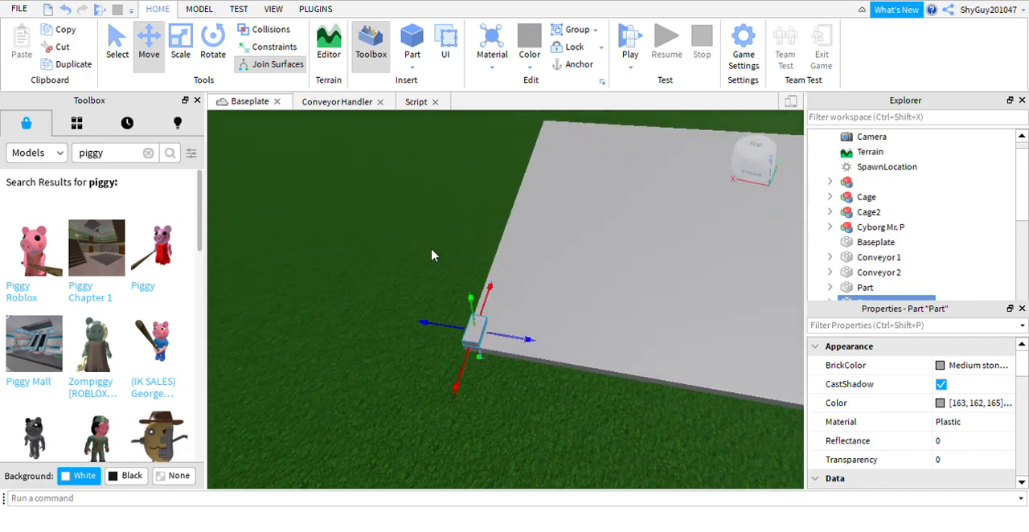
Stretch the small block along the platform's full side edge and raise it into a tall side wall.
left_click(180, 46)
right_click_drag(614, 333, 562, 344)
left_click_drag(498, 303, 721, 295)
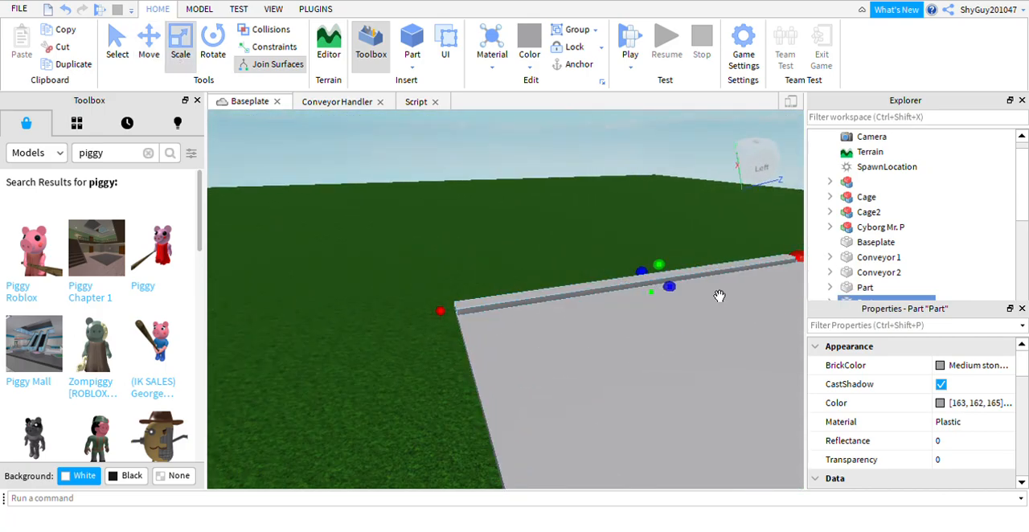
right_click_drag(722, 294, 698, 231)
left_click_drag(637, 233, 666, 213)
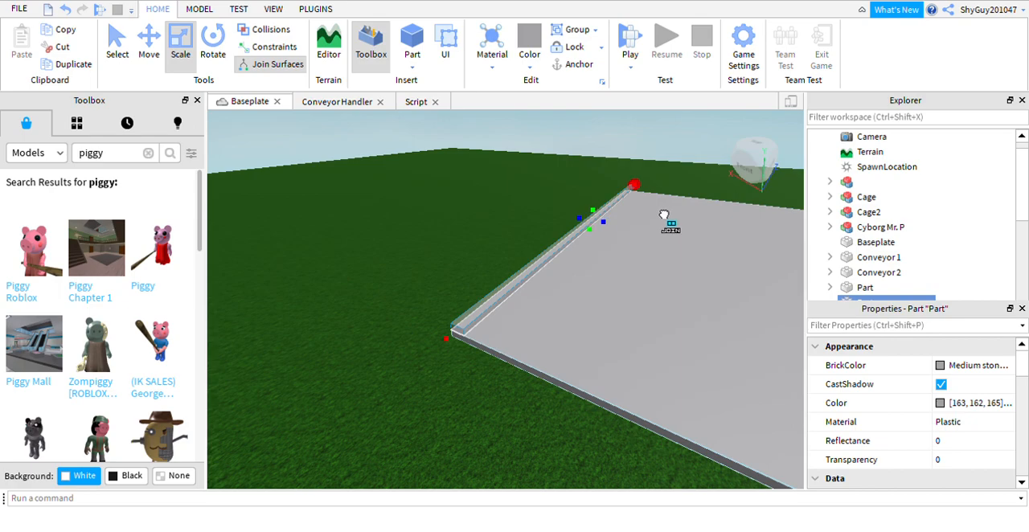
mouse_move(659, 220)
right_mouse_down()
mouse_move(655, 202)
mouse_move(656, 227)
right_mouse_up()
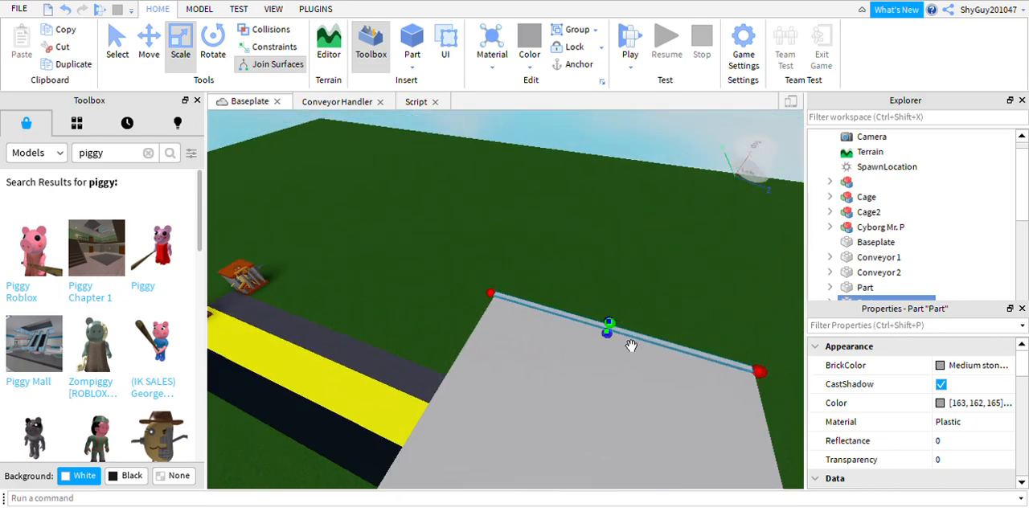
left_click_drag(636, 348, 657, 294)
mouse_move(572, 236)
right_mouse_down()
mouse_move(604, 252)
mouse_move(504, 203)
mouse_move(588, 241)
right_mouse_up()
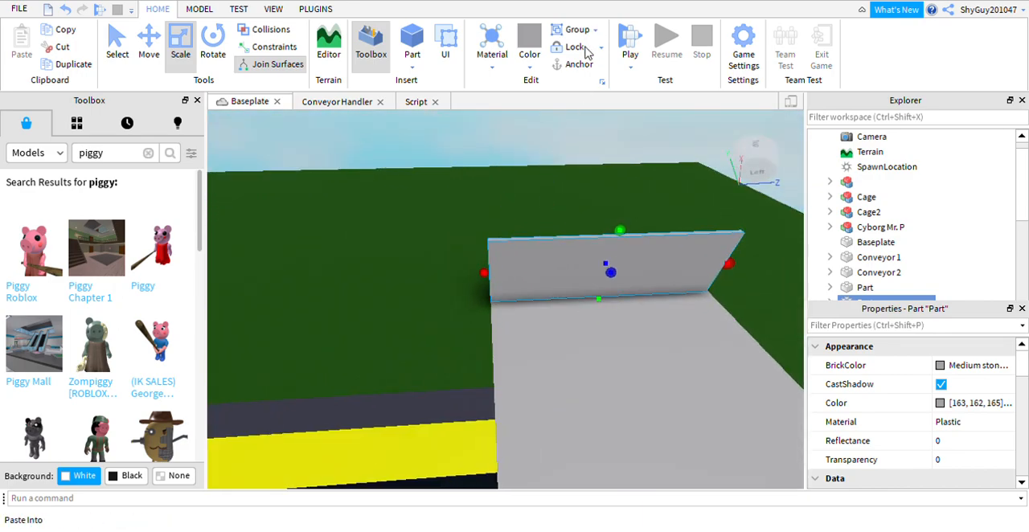
Duplicate the side wall and move the copy across to the opposite side edge of the platform.
key("ctrl+d")
left_click(149, 42)
left_click_drag(642, 318, 767, 447)
scroll(643, 328, "down", 4)
scroll(636, 374, "down", 2)
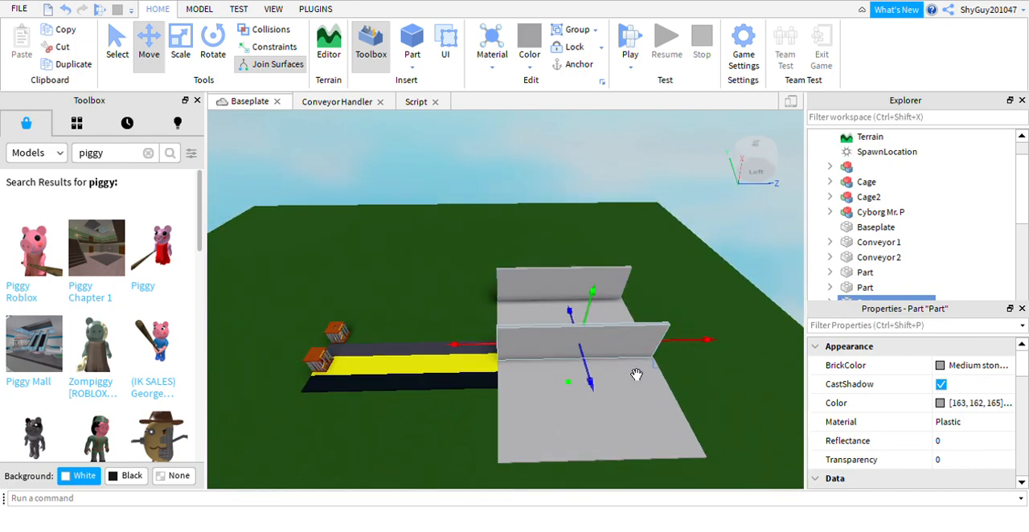
left_click_drag(603, 402, 635, 498)
right_click_drag(612, 407, 613, 413)
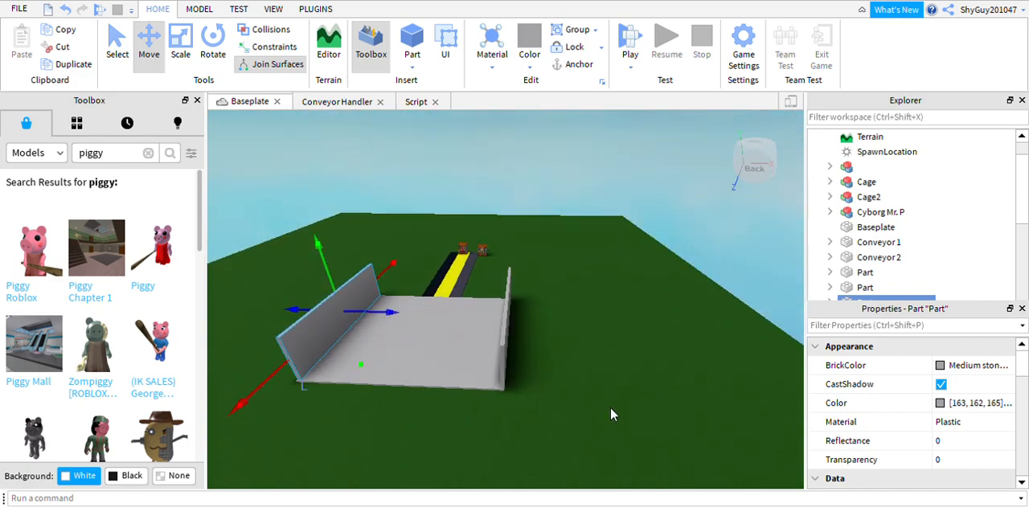
right_click_drag(569, 365, 568, 365)
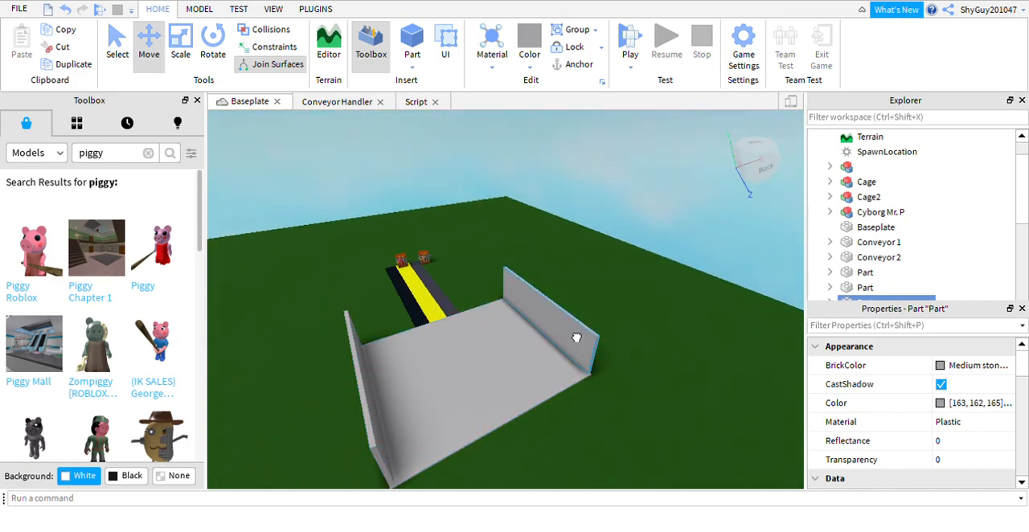
Duplicate one of the side walls and move the copy to the middle of the platform.
left_click(564, 346)
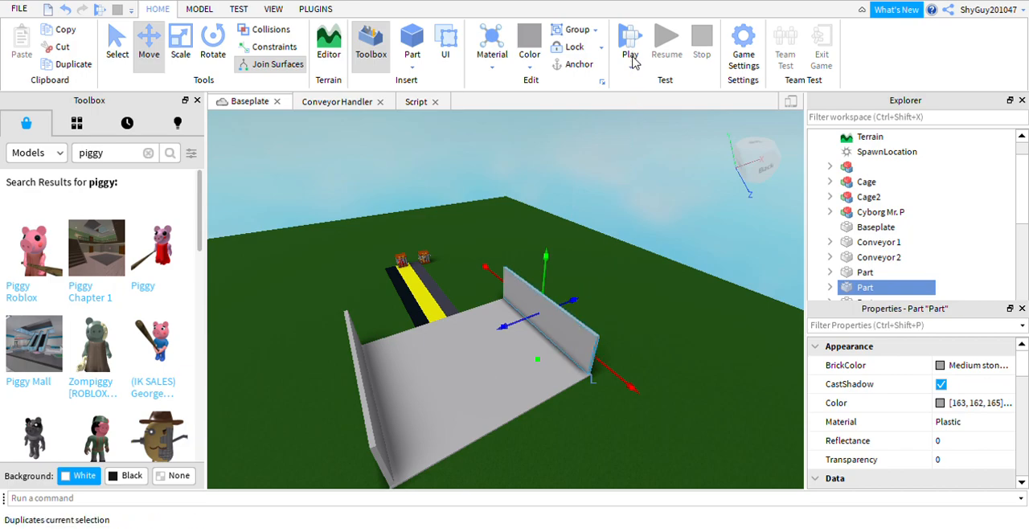
left_click(539, 344)
left_click_drag(549, 341, 453, 410)
left_click_drag(526, 455, 543, 481)
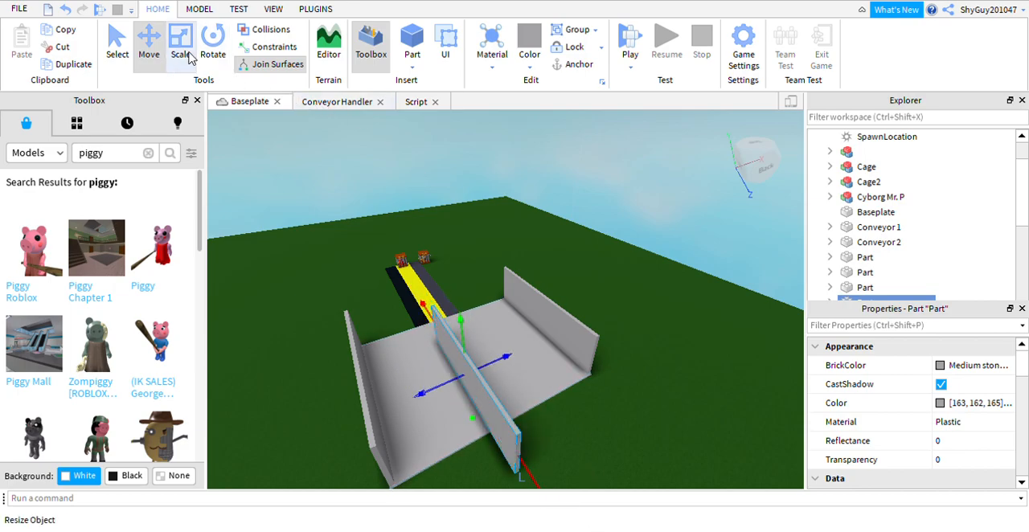
Rotate the middle wall a quarter turn and move it to the back edge, away from the conveyors.
left_click(213, 44)
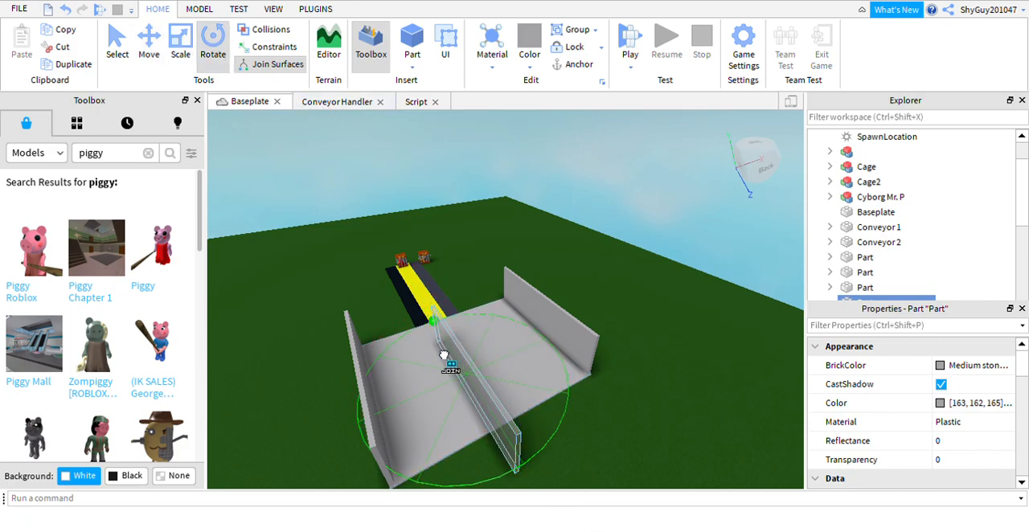
left_click_drag(531, 475, 342, 428)
left_click(154, 44)
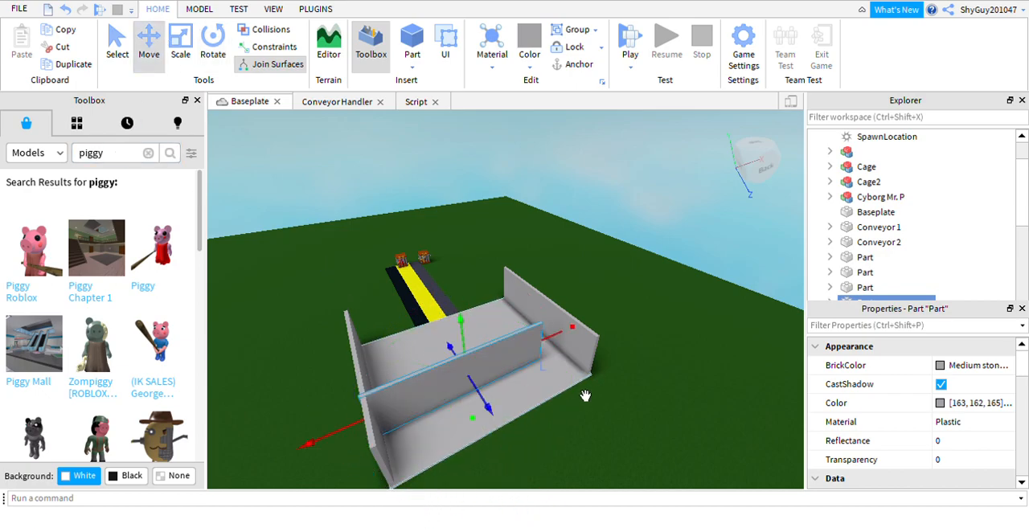
mouse_move(506, 434)
left_mouse_down()
mouse_move(542, 487)
mouse_move(523, 445)
left_mouse_up()
Lengthen the back wall so it spans the full width between the two side walls.
left_click(213, 46)
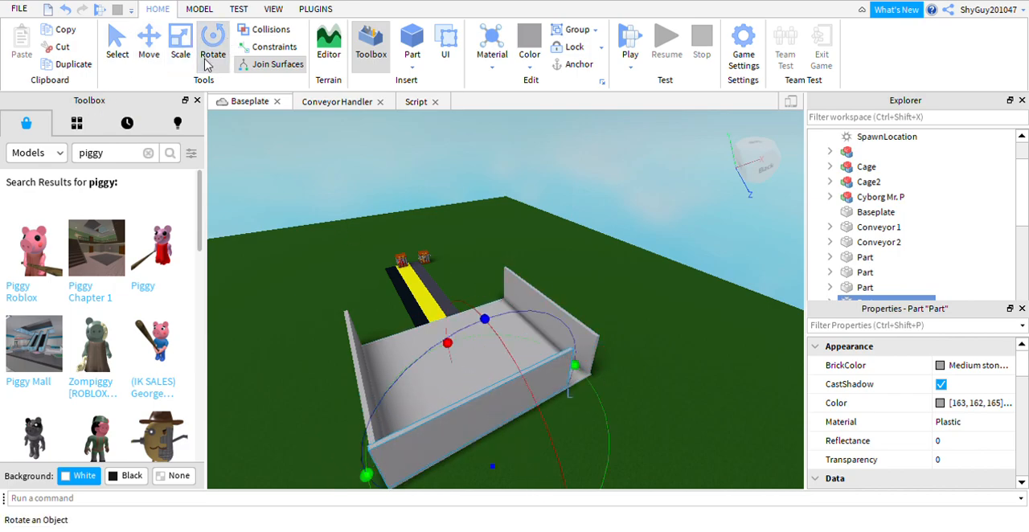
left_click(182, 50)
left_click_drag(598, 393, 628, 396)
right_click_drag(677, 299, 678, 298)
right_click_drag(630, 176, 634, 186)
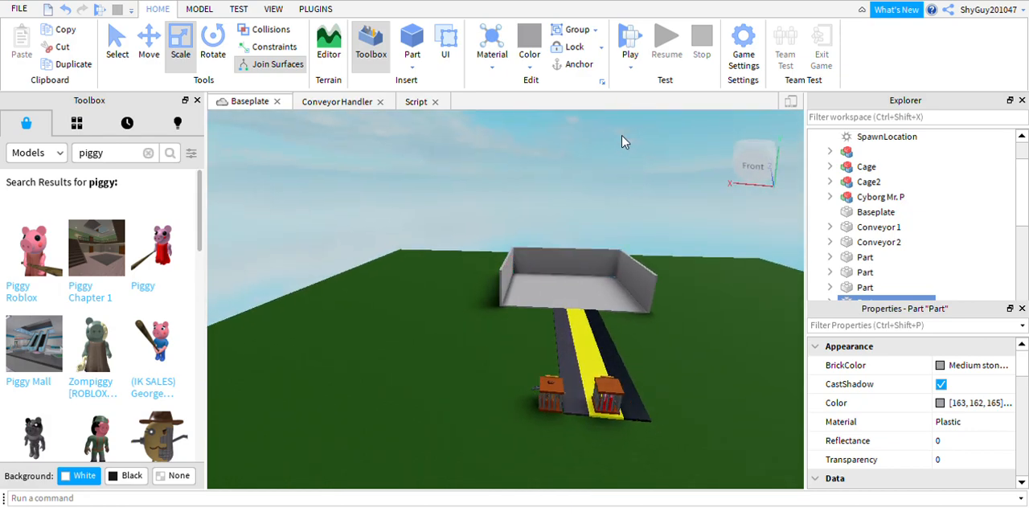
left_click(625, 143)
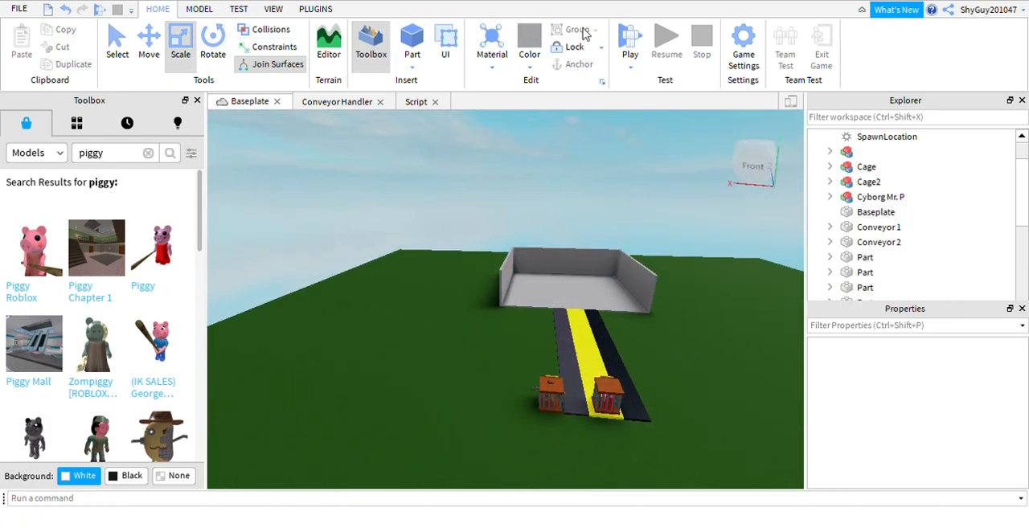
Duplicate the platform floor and raise the copy to the top of the walls as a roof.
left_click(611, 317)
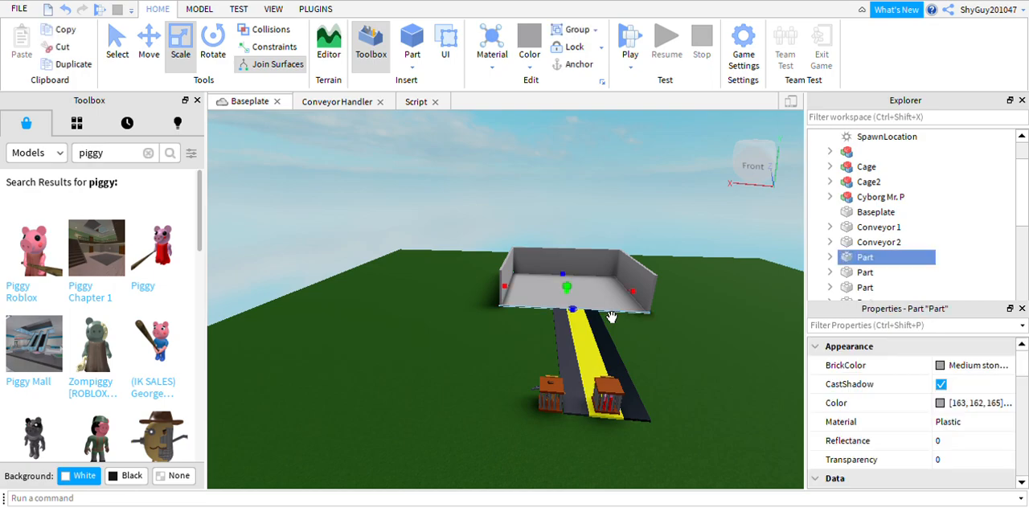
key("ctrl+d")
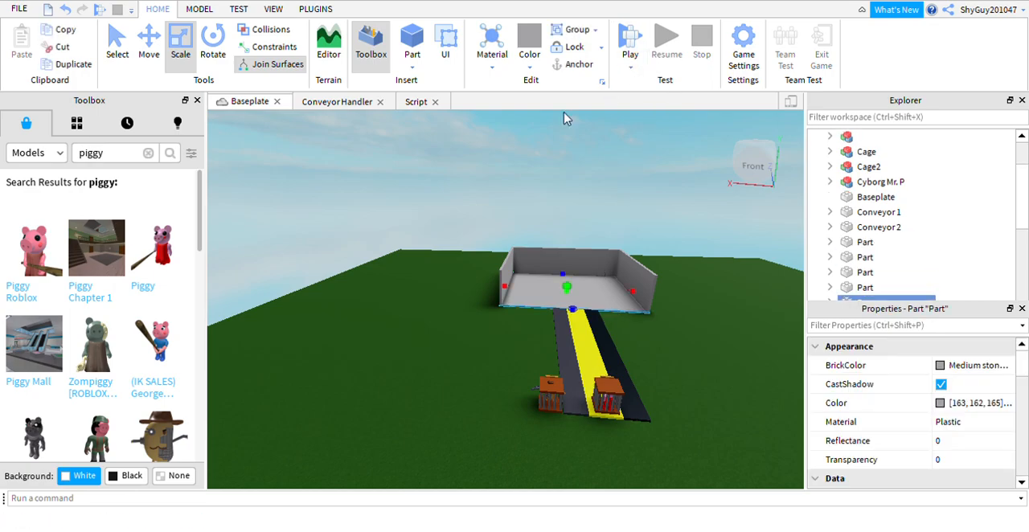
left_click(149, 45)
left_click_drag(592, 283, 599, 235)
left_click(690, 189)
right_click_drag(690, 190, 689, 187)
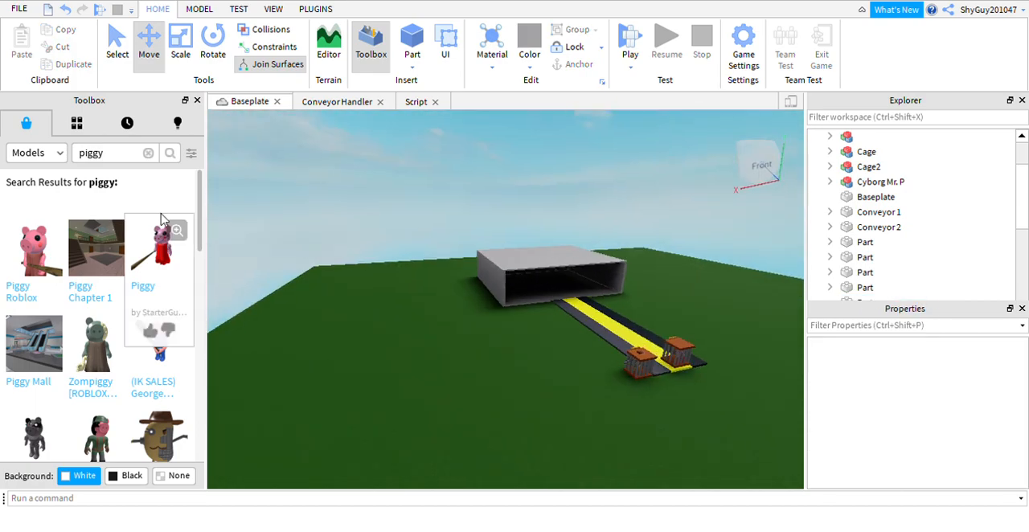
Add a SurfaceLight to the roof part and duplicate it.
left_click(610, 276)
scroll(893, 242, "down", 1)
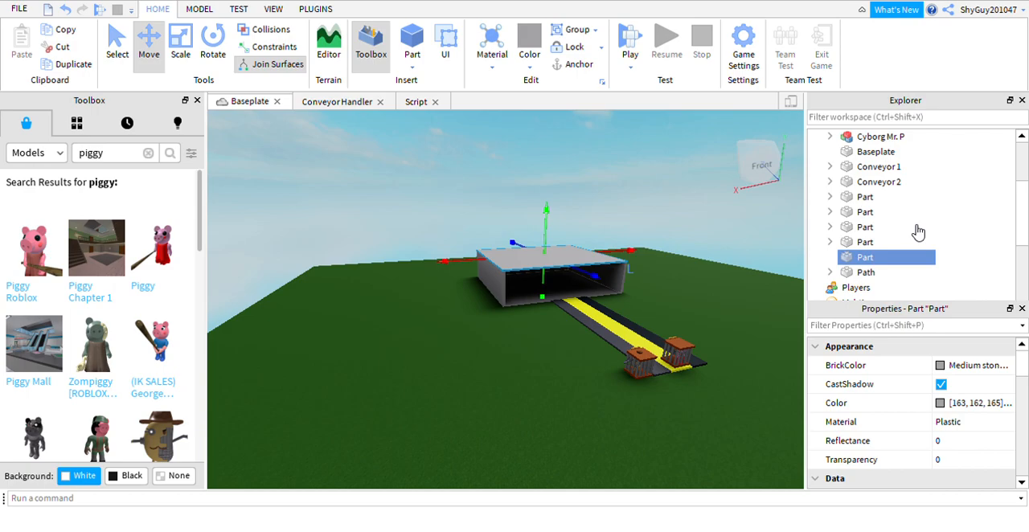
right_click_drag(677, 249, 677, 249)
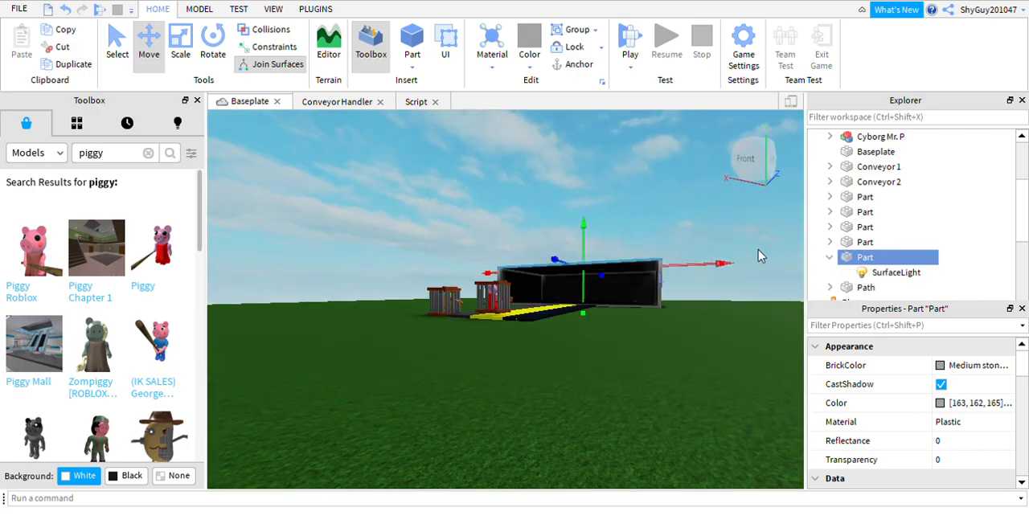
left_click(889, 273)
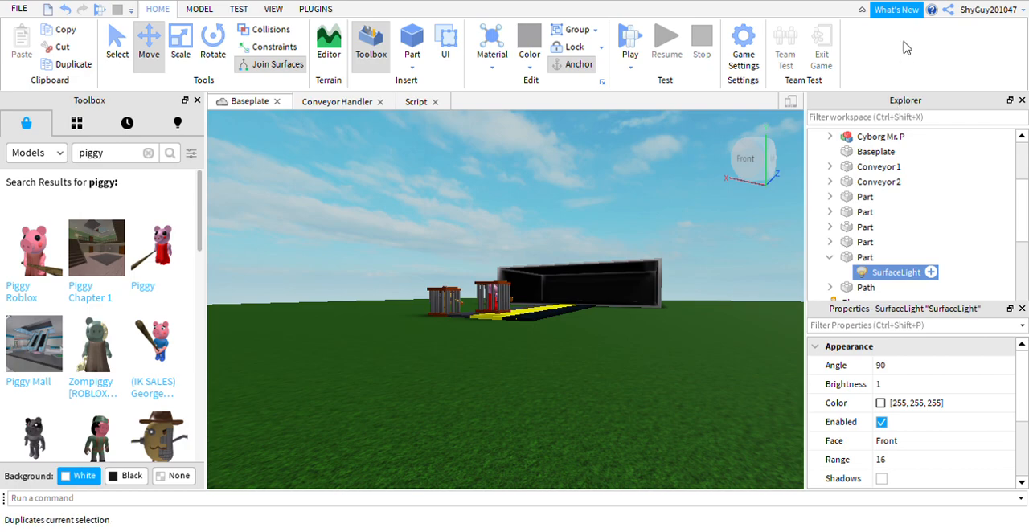
key("ctrl+d")
right_click_drag(662, 211, 662, 210)
Search the Toolbox models for "powerful light" and insert the flat yellow Powerful light model.
left_click(148, 153)
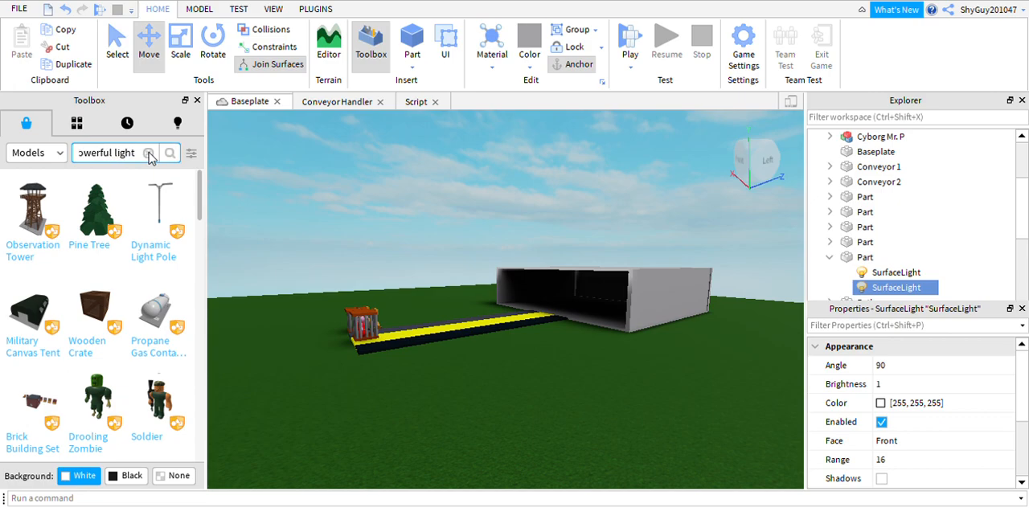
key("Return")
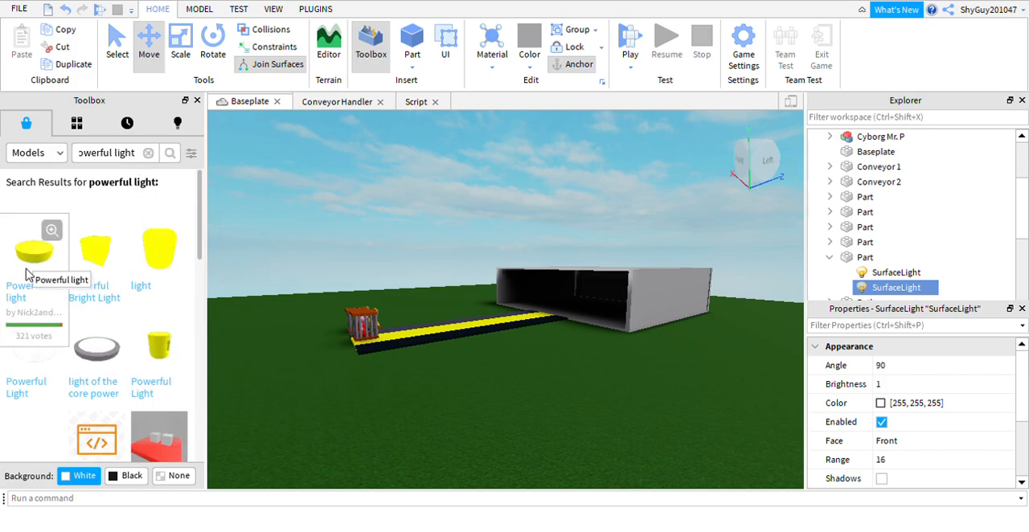
left_click(28, 275)
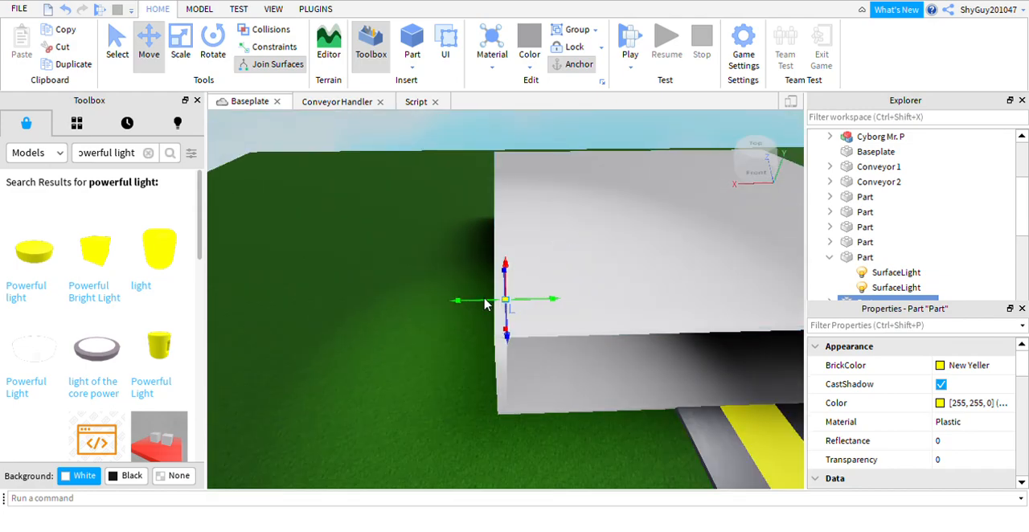
Move the Powerful light inwards over the platform and down to just beneath the roof.
left_click_drag(552, 320, 796, 328)
right_click_drag(657, 362, 658, 362)
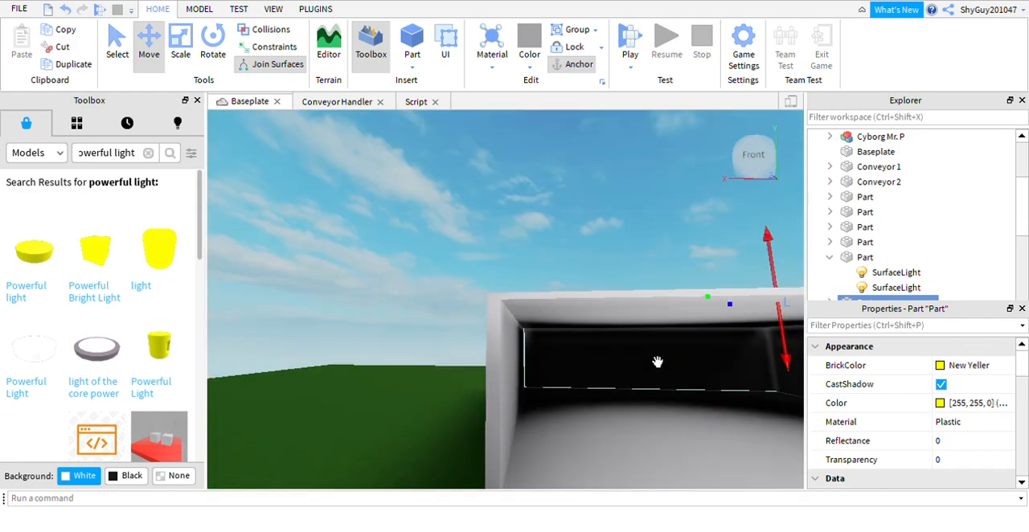
key("ctrl+r")
left_click_drag(775, 376, 698, 315)
scroll(700, 257, "up", 1)
right_click_drag(716, 274, 722, 276)
left_click_drag(744, 314, 743, 347)
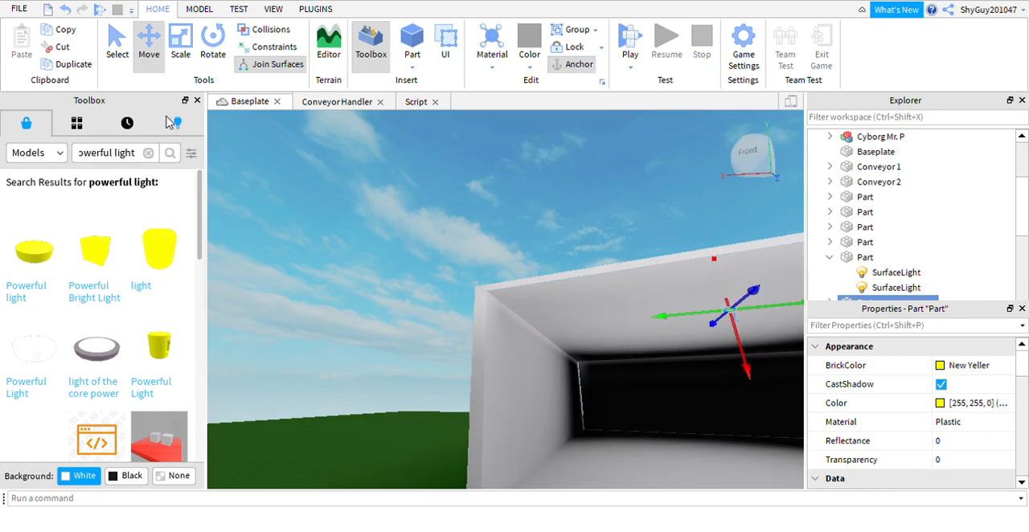
Enlarge the Powerful light into a wide yellow disc.
left_click(180, 48)
left_click_drag(709, 312, 587, 334)
left_click_drag(658, 334, 648, 267)
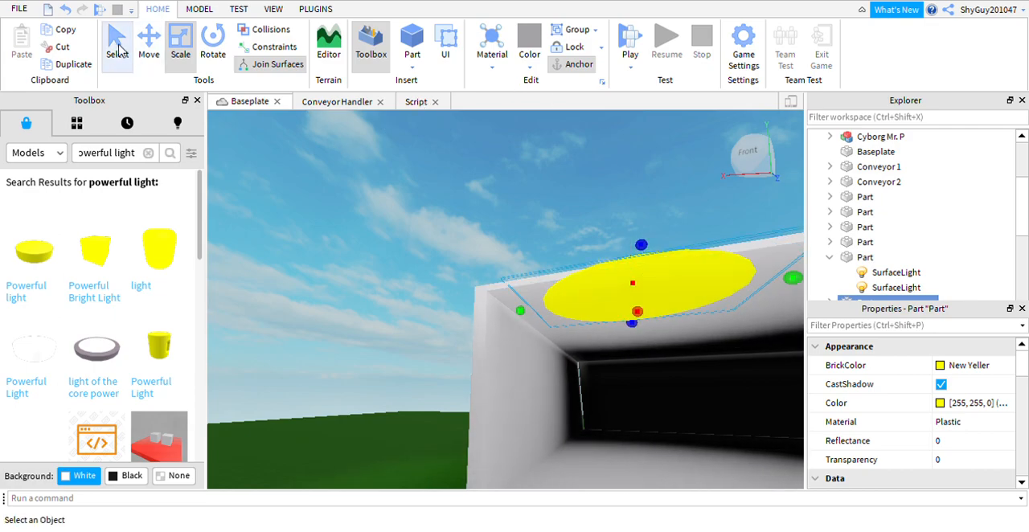
Slide the enlarged light deeper into the room and set it flush beneath the ceiling.
left_click(149, 46)
left_click_drag(653, 355, 664, 386)
left_click_drag(757, 362, 845, 371)
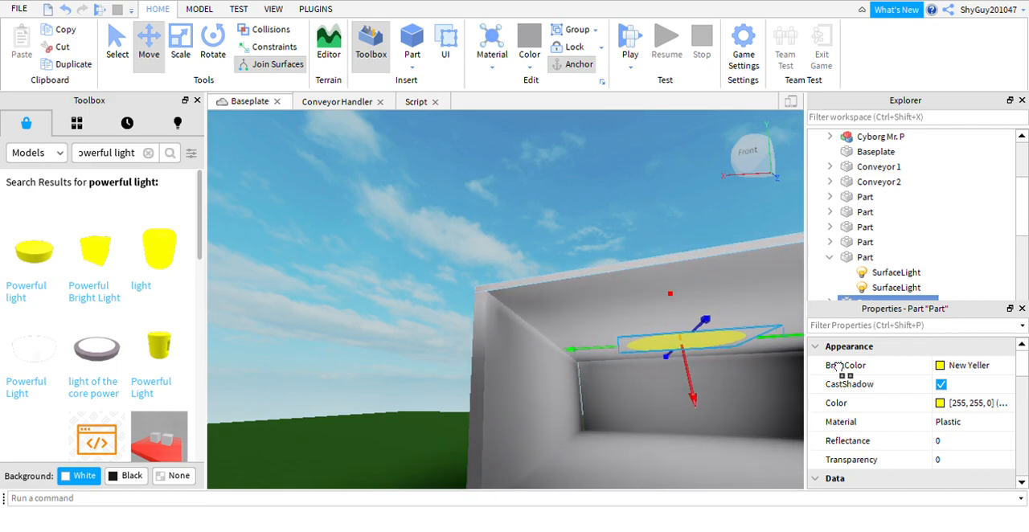
right_click_drag(570, 257, 723, 365)
left_click_drag(775, 368, 836, 367)
right_click_drag(759, 391, 684, 393)
scroll(691, 386, "down", 3)
left_click_drag(776, 344, 797, 338)
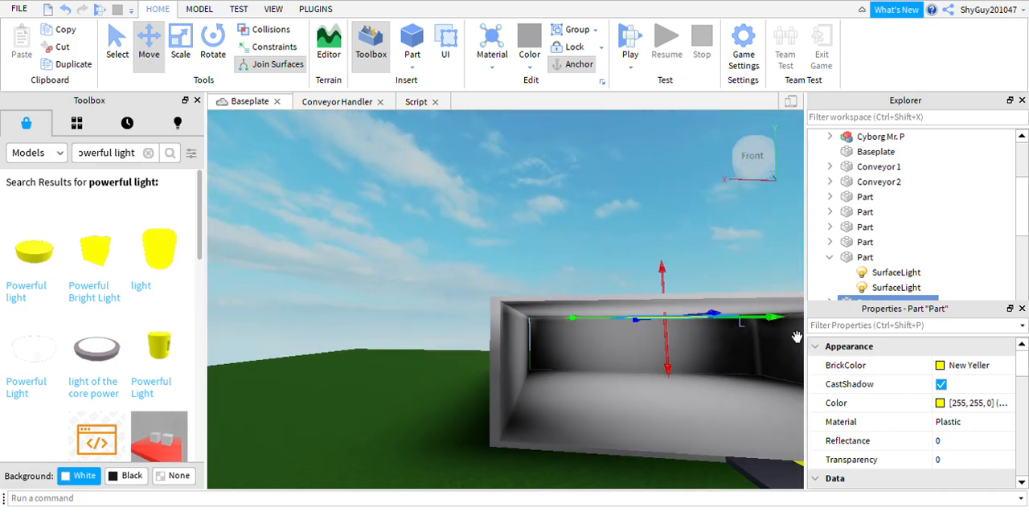
left_click(662, 188)
right_click_drag(662, 188, 658, 205)
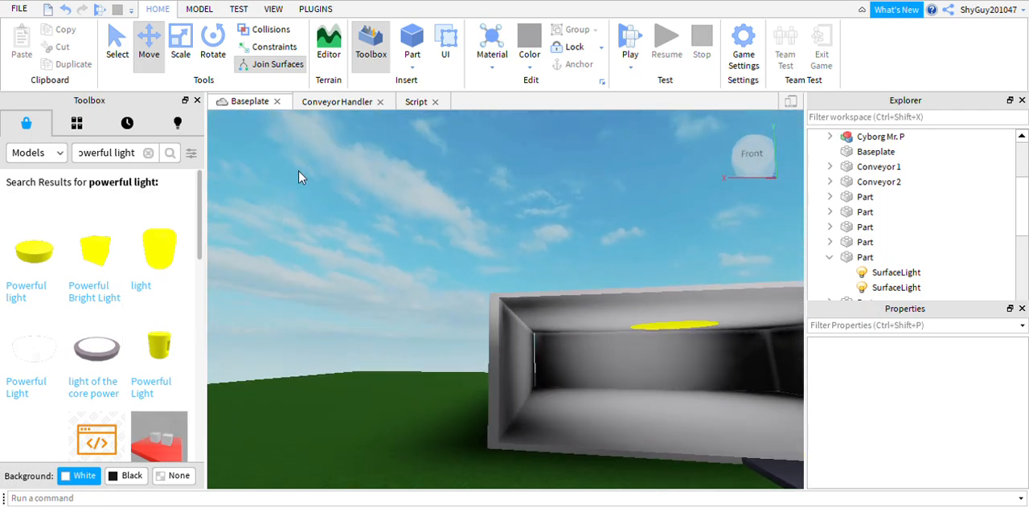
Set the room floor's BrickColor to Really red and its material to Fabric.
left_click(651, 455)
left_click(941, 367)
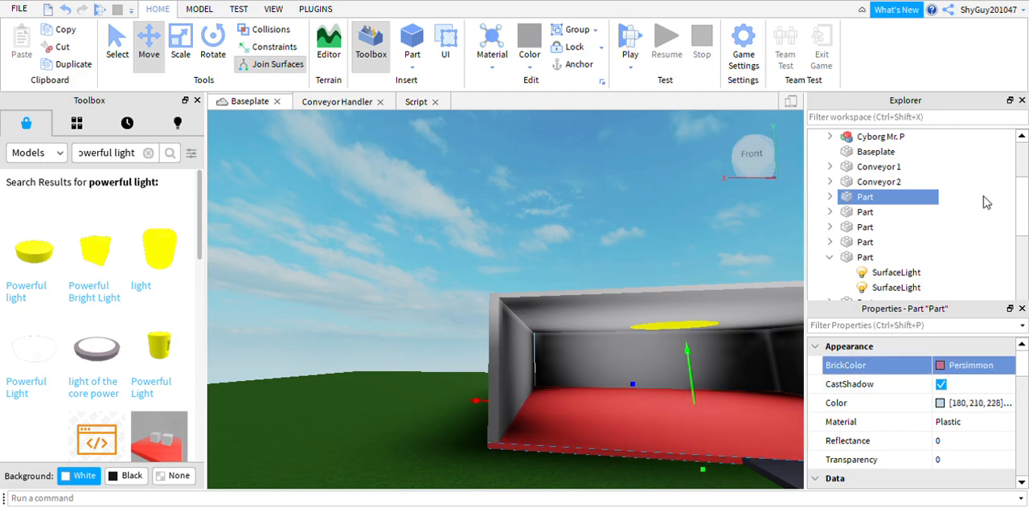
left_click(957, 424)
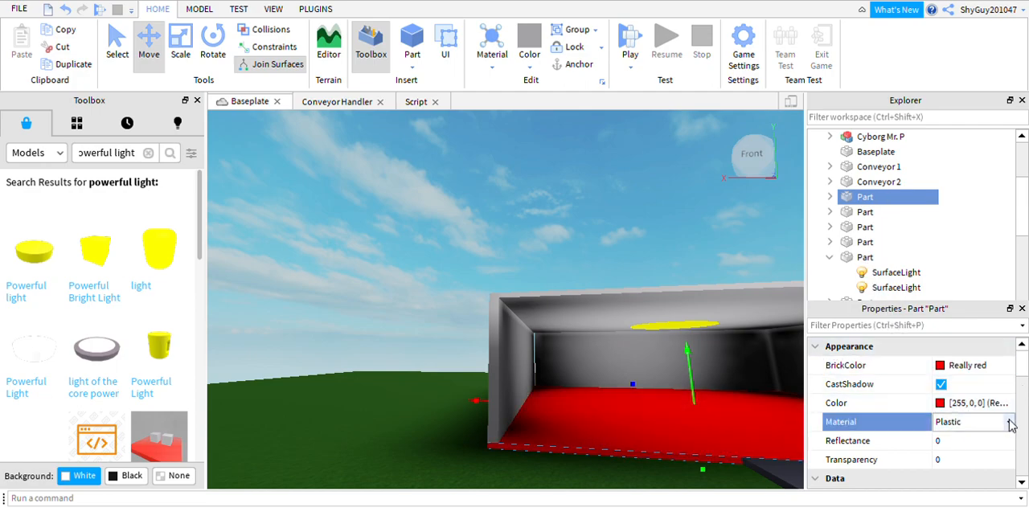
left_click(968, 494)
right_click_drag(712, 340, 682, 255)
scroll(732, 439, "up", 2)
scroll(717, 428, "down", 1)
right_click_drag(717, 428, 715, 435)
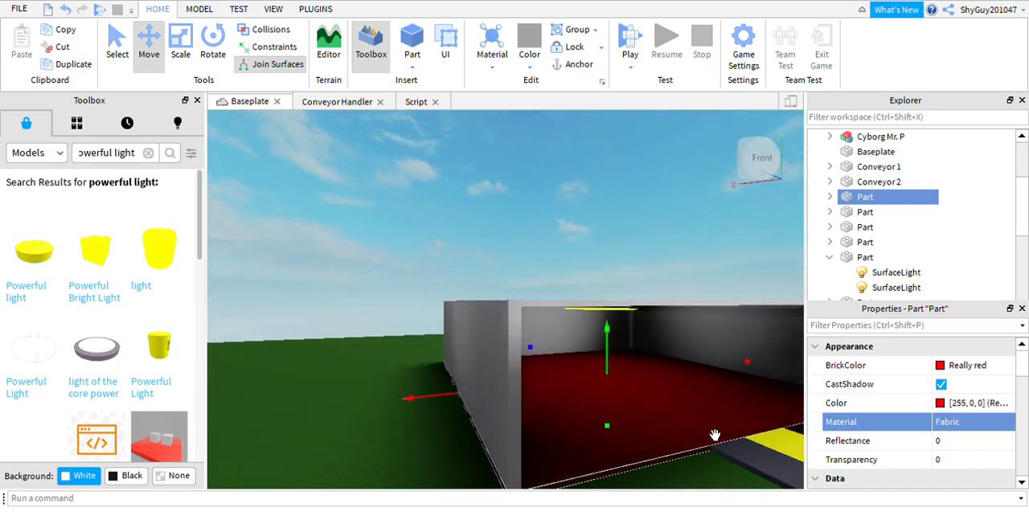
Extend the back wall slightly to close the gap where it meets the side wall.
scroll(715, 435, "up", 3)
left_click(600, 308)
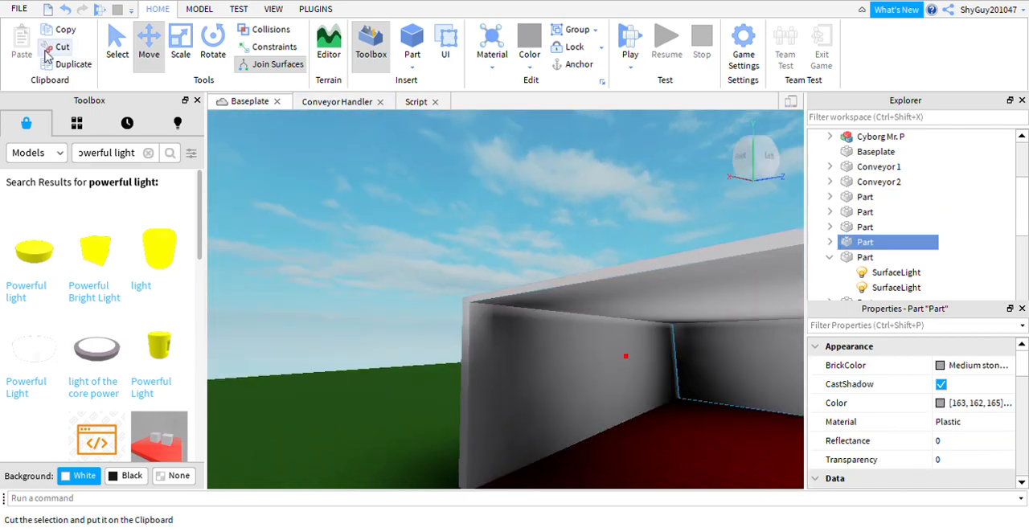
left_click(180, 48)
left_click_drag(700, 386, 690, 381)
right_click_drag(486, 252, 483, 252)
left_click(505, 197)
right_click_drag(534, 195, 534, 196)
scroll(664, 416, "down", 2)
right_click_drag(661, 429, 641, 436)
scroll(675, 431, "up", 1)
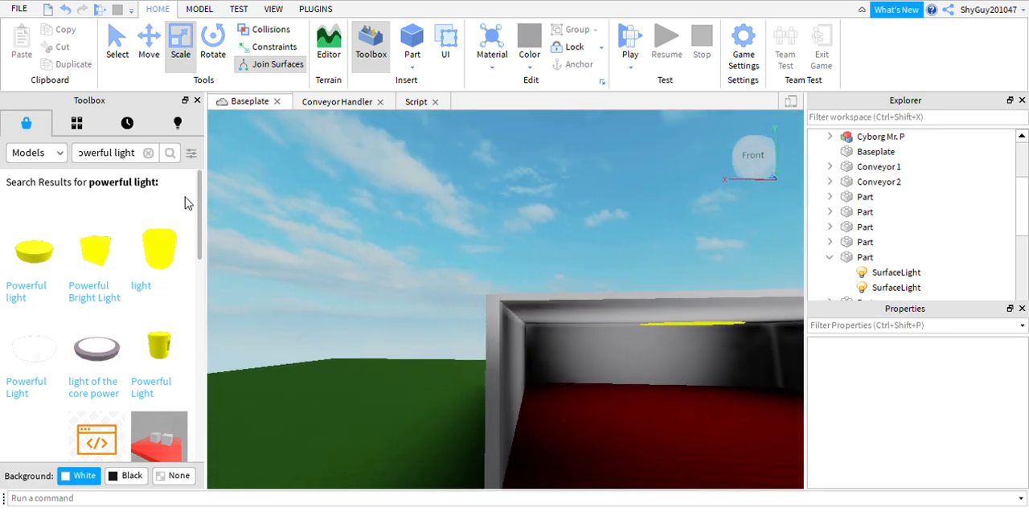
Search the models for "penny piggy" and insert the Piggy Penny model.
left_click(148, 153)
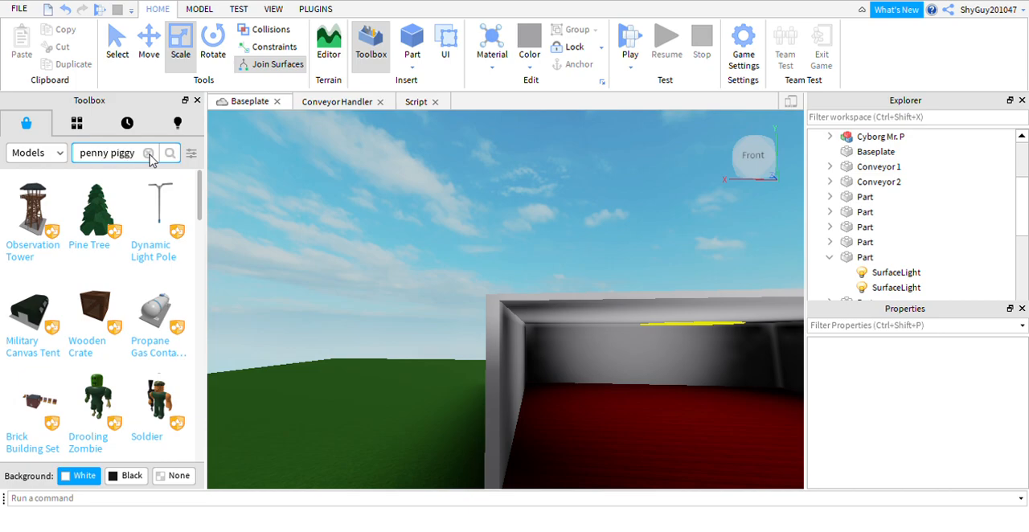
key("Return")
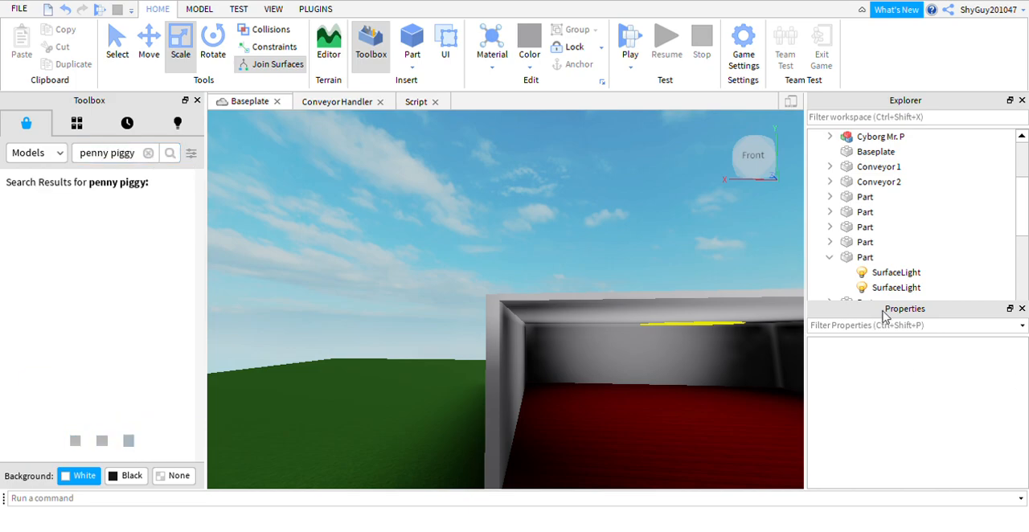
scroll(832, 257, "up", 3)
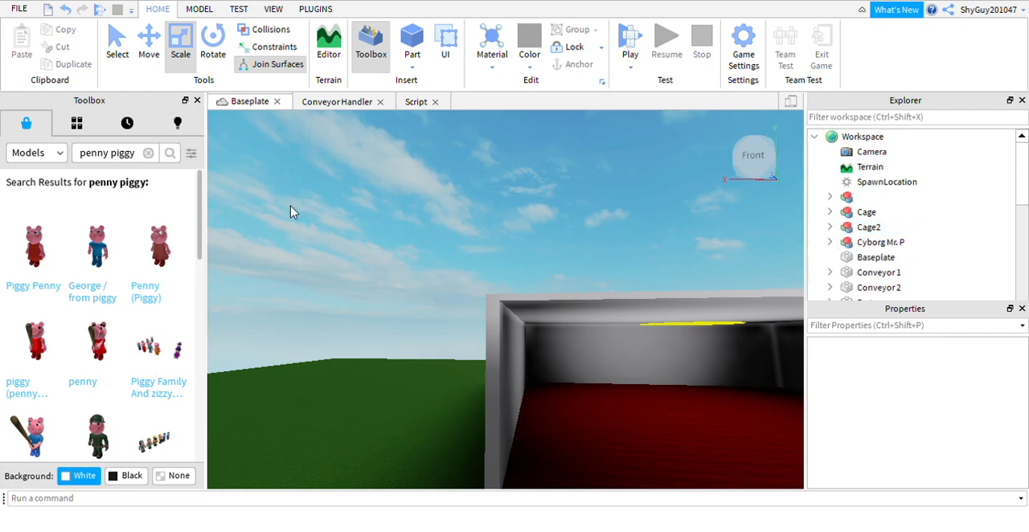
left_click(32, 247)
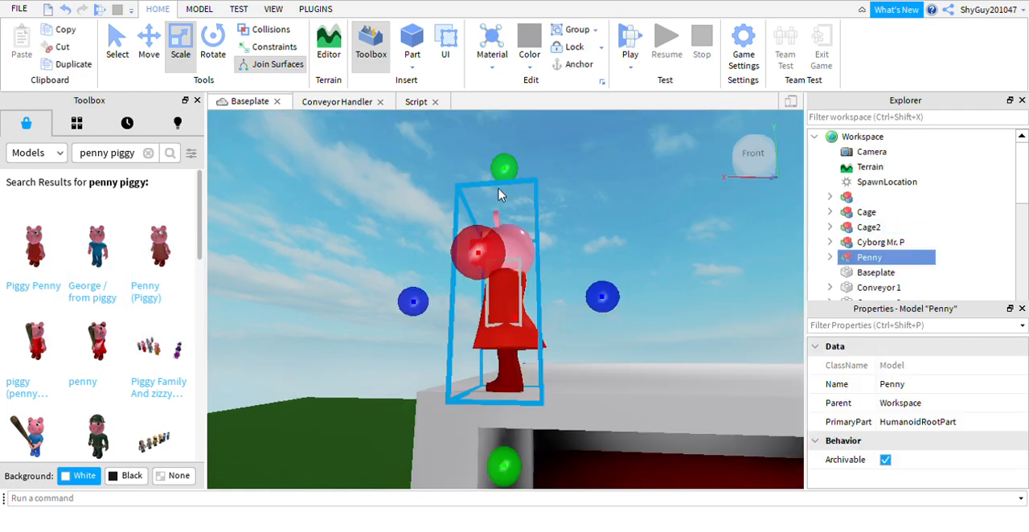
Rotate the Penny model a quarter turn so she faces out of the room's open front.
left_click(213, 45)
left_click_drag(330, 300, 318, 382)
left_click_drag(509, 391, 804, 331)
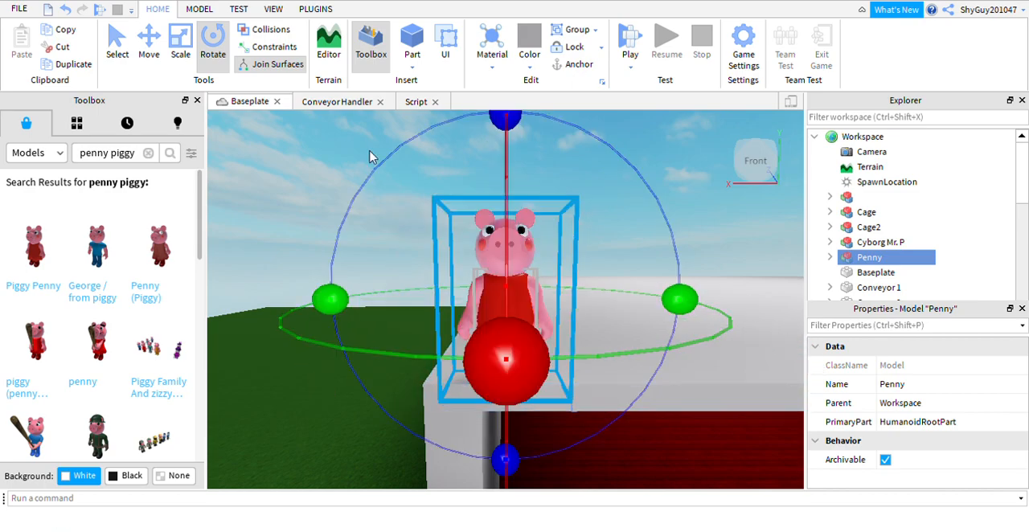
Move Penny down from the roof into the spawn room and stand her on the red floor near the side wall.
key("ctrl+2")
scroll(533, 457, "down", 10)
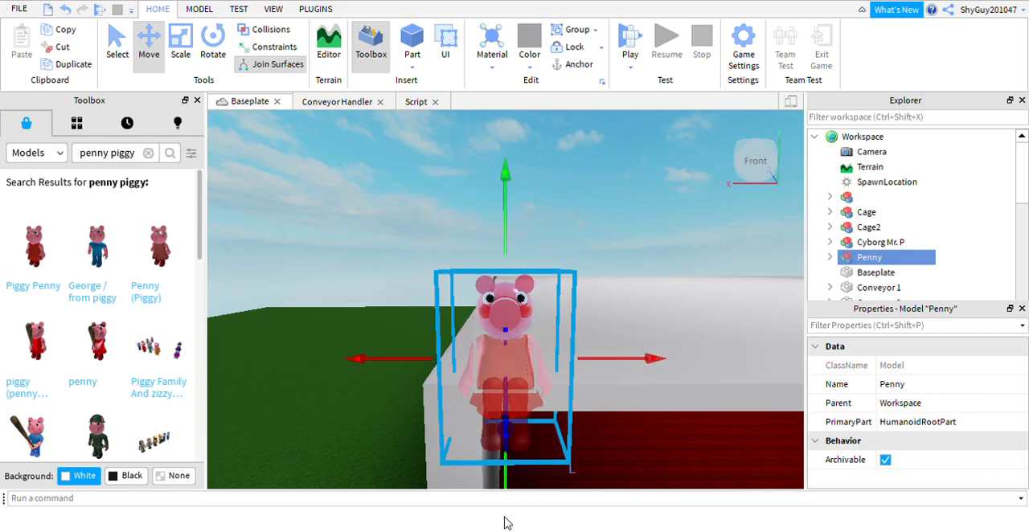
left_click_drag(534, 368, 686, 466)
left_click_drag(635, 430, 625, 456)
left_click_drag(595, 426, 528, 431)
left_click_drag(562, 396, 567, 385)
left_click_drag(566, 427, 556, 435)
right_click_drag(556, 435, 638, 375)
key("f")
scroll(641, 324, "down", 5)
left_click_drag(527, 262, 531, 242)
right_click_drag(560, 218, 560, 217)
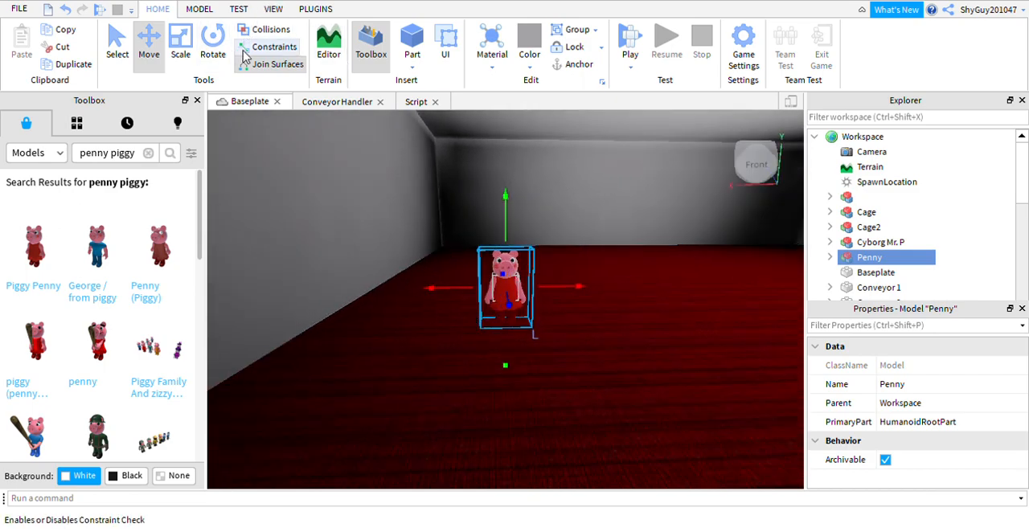
Turn Penny diagonally toward the middle of the room and scale her up slightly.
left_click(214, 44)
left_click(426, 294)
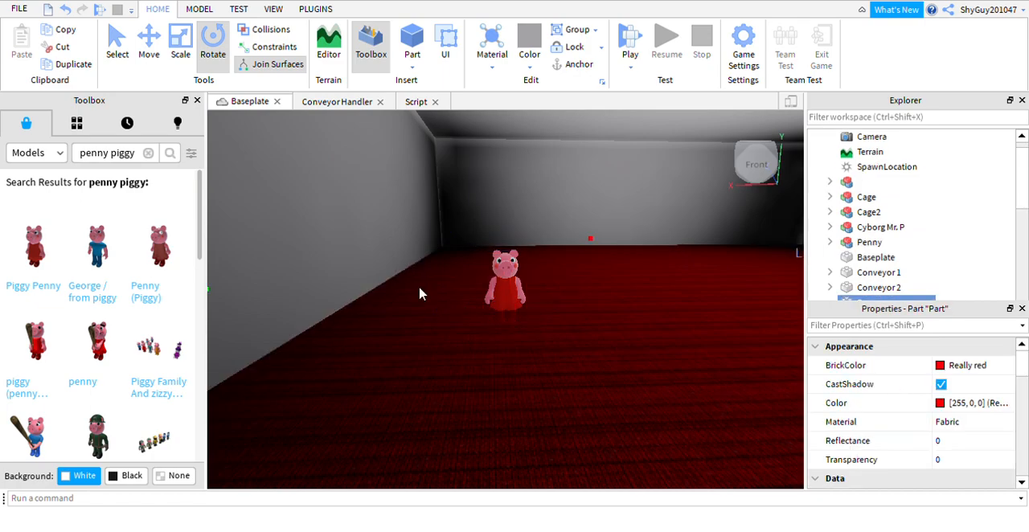
left_click(514, 289)
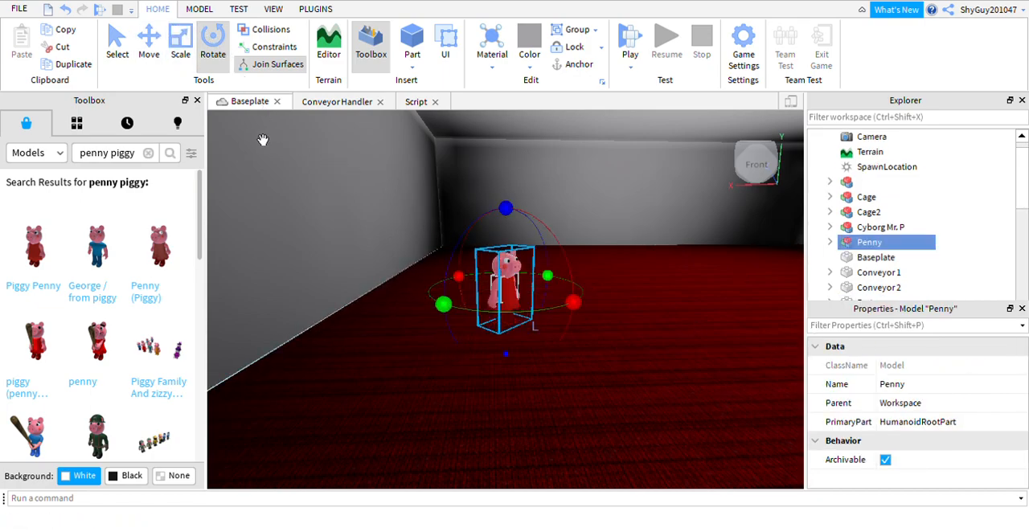
left_click(180, 44)
left_click_drag(531, 249, 528, 229)
Rotate Penny's Left Arm part upward into a raised, waving pose.
left_click(830, 242)
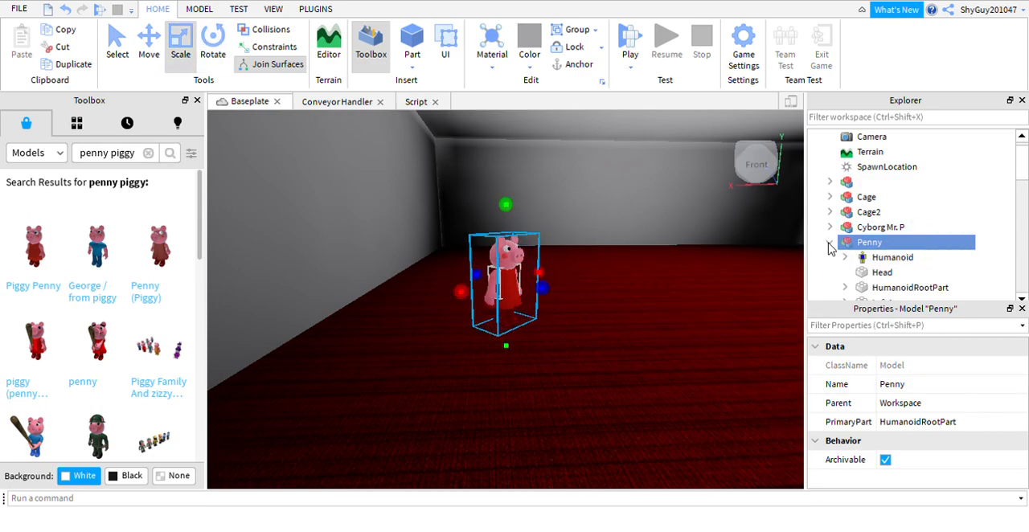
scroll(859, 266, "down", 1)
scroll(859, 266, "down", 1)
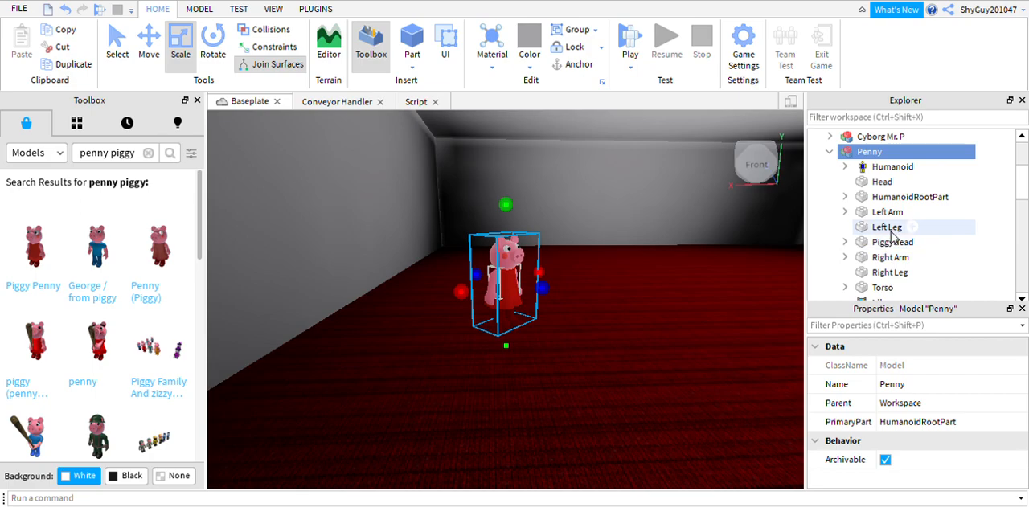
left_click(887, 213)
right_click_drag(802, 266, 696, 294)
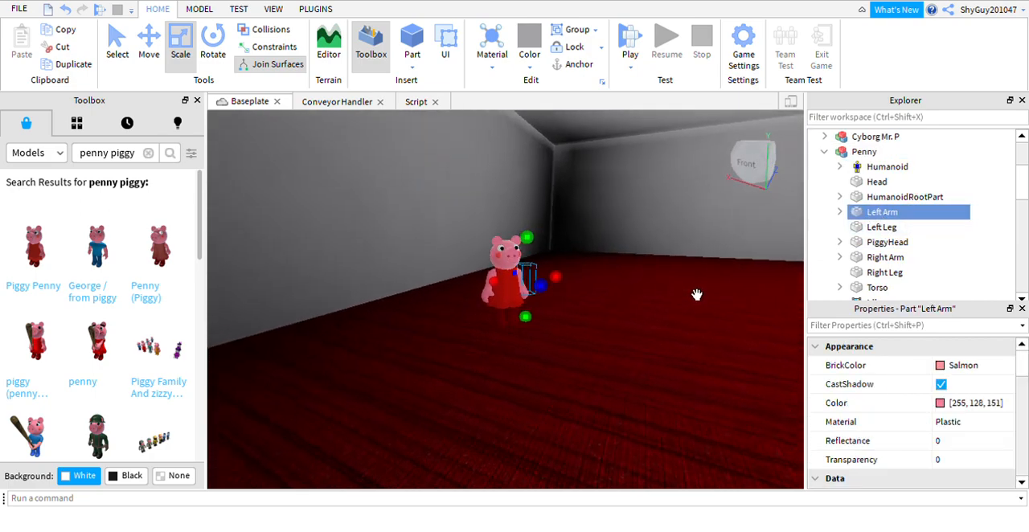
left_click(213, 48)
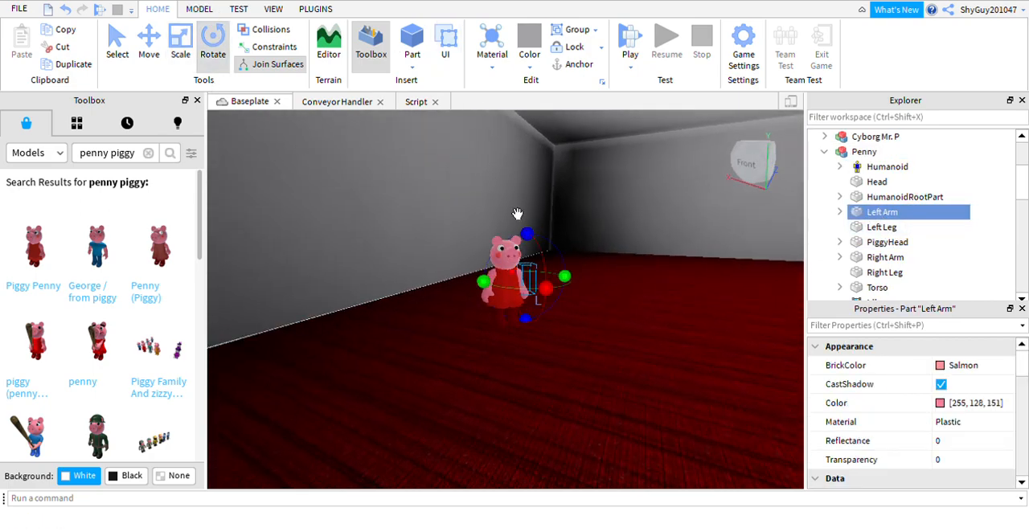
left_click_drag(546, 288, 553, 187)
left_click_drag(527, 235, 506, 177)
left_click_drag(463, 152, 441, 166)
right_click_drag(559, 196, 613, 228)
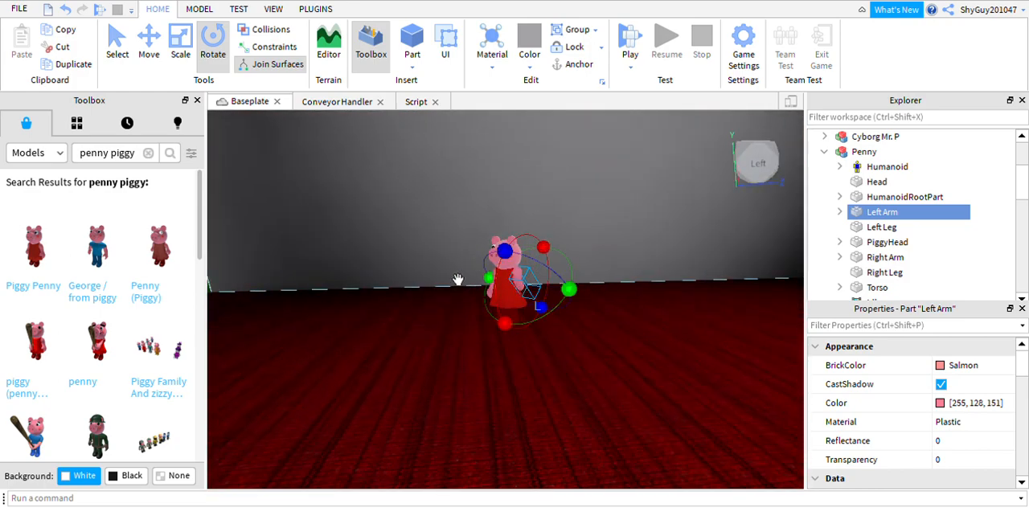
Shift the rotated left arm up so it meets Penny's shoulder.
left_click(150, 37)
left_click_drag(536, 279, 521, 239)
right_click_drag(536, 248, 548, 341)
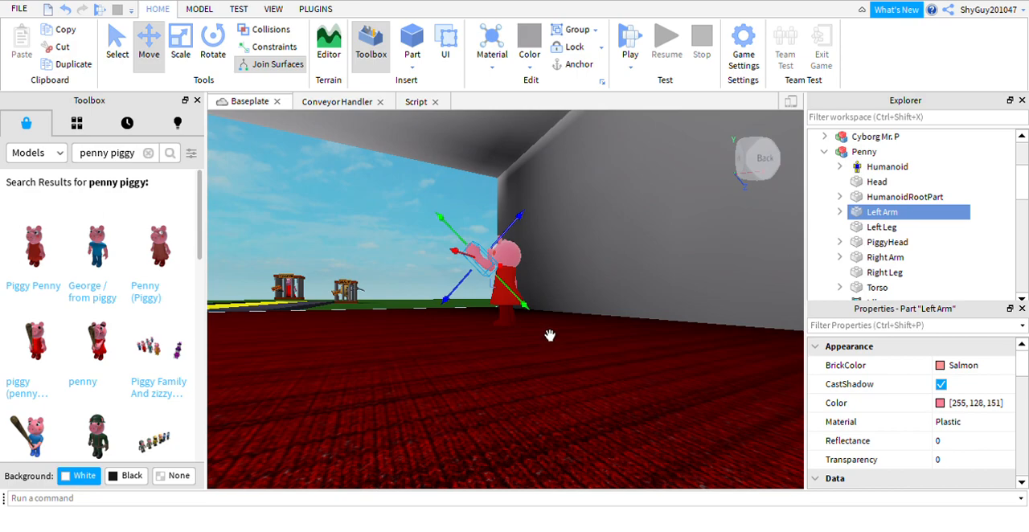
left_click_drag(544, 323, 558, 329)
right_click_drag(558, 302, 799, 268)
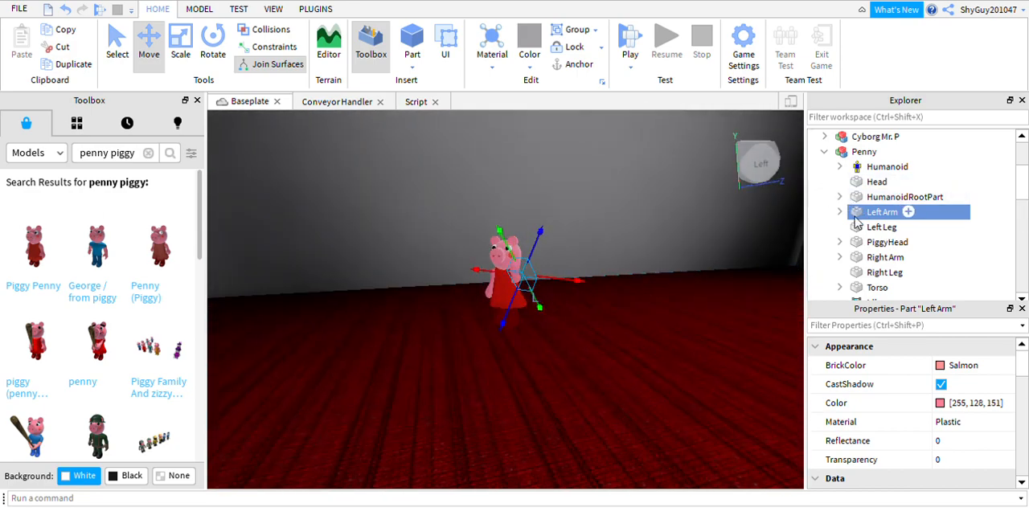
Look through Penny's body parts, including Left Arm, Left Leg, PiggyHead and HumanoidRootPart.
left_click(839, 212)
left_click(841, 212)
left_click(893, 227)
left_click(909, 242)
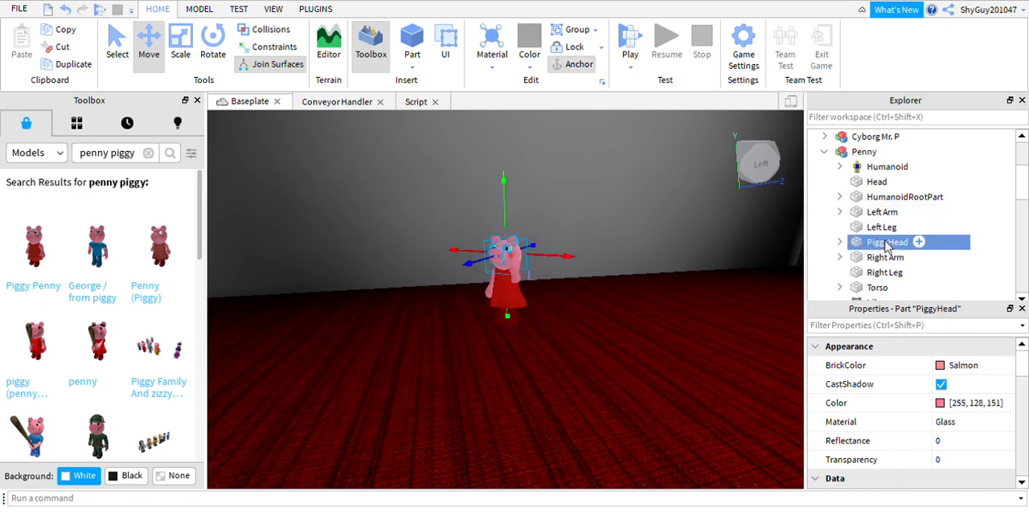
left_click(839, 243)
left_click(839, 243)
scroll(885, 241, "down", 3)
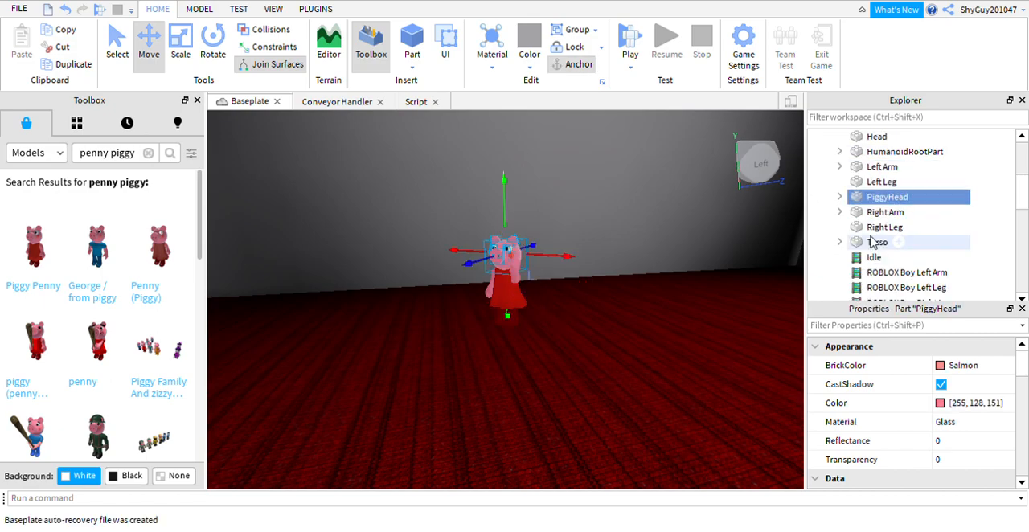
scroll(884, 241, "up", 3)
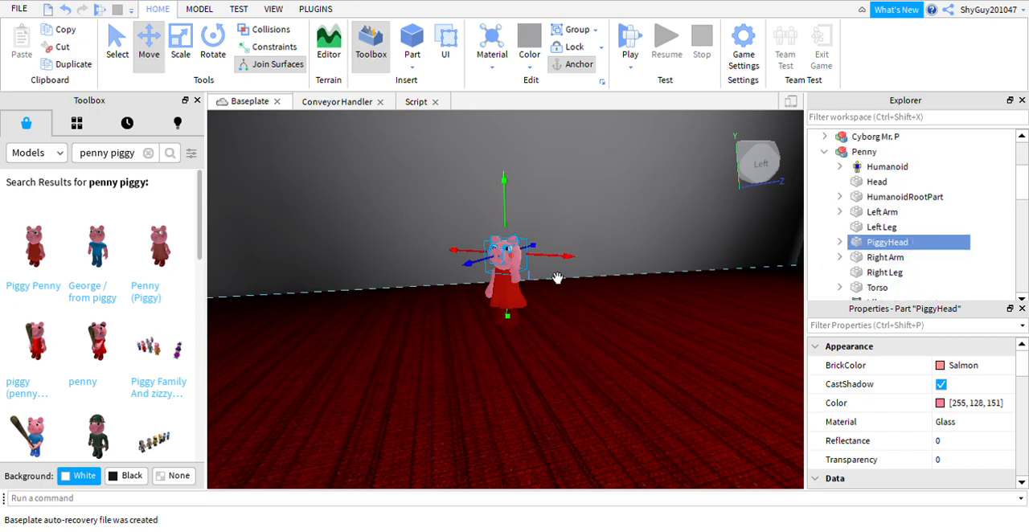
key("Up")
key("Up")
key("Up")
key("Up")
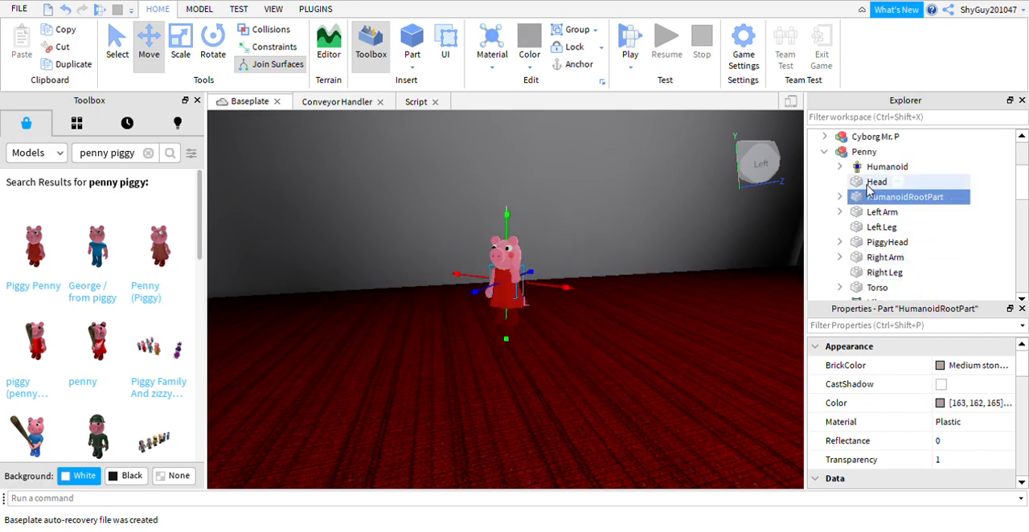
Anchor Penny's Head part and the whole Penny model.
right_click_drag(574, 245, 574, 242)
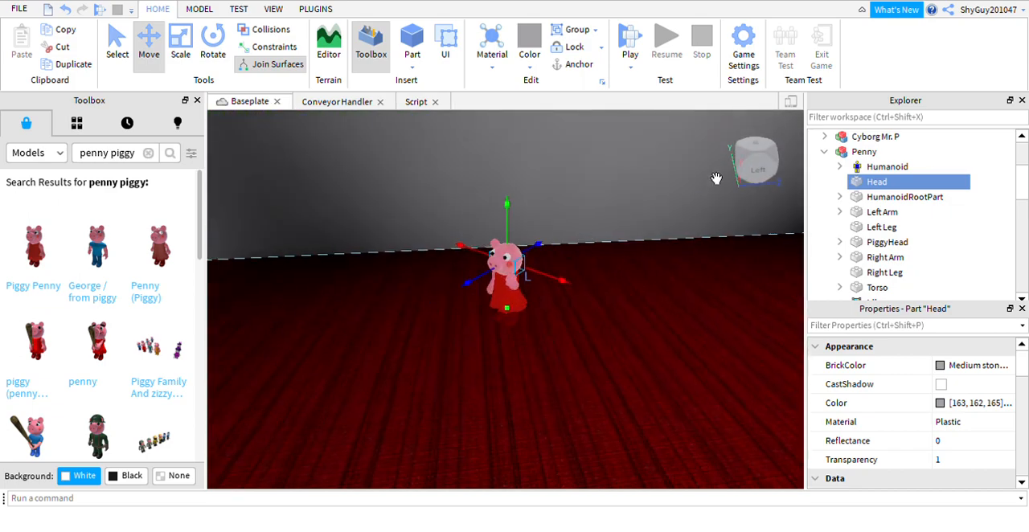
left_click(576, 64)
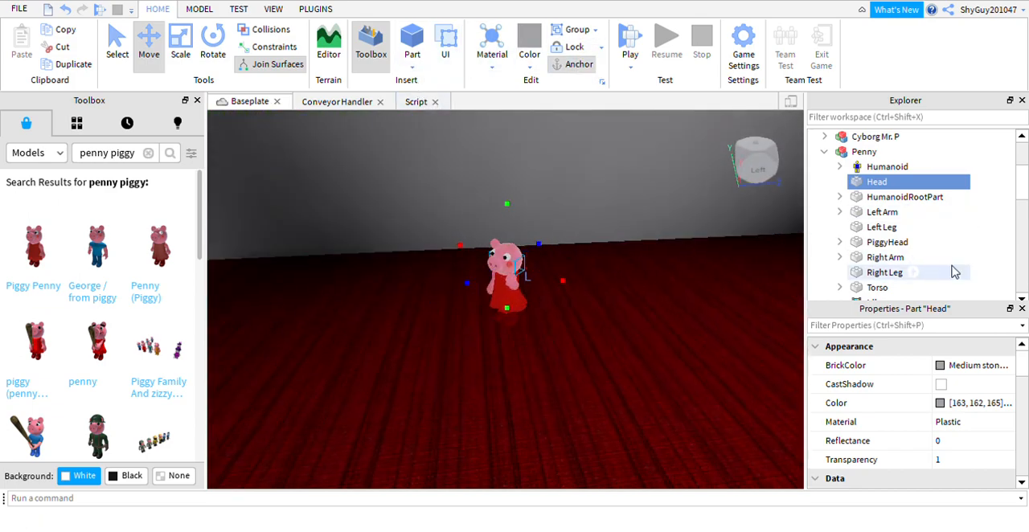
left_click(866, 152)
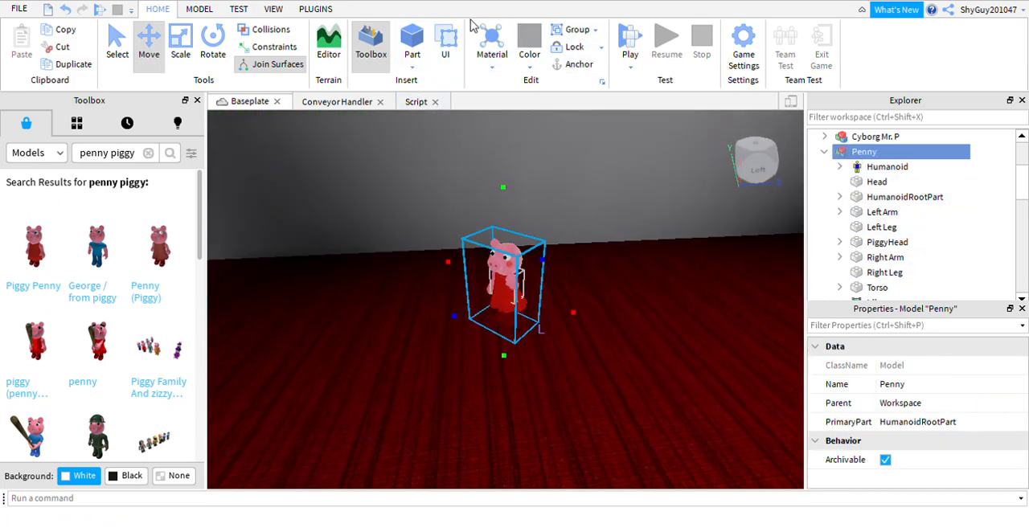
left_click(576, 65)
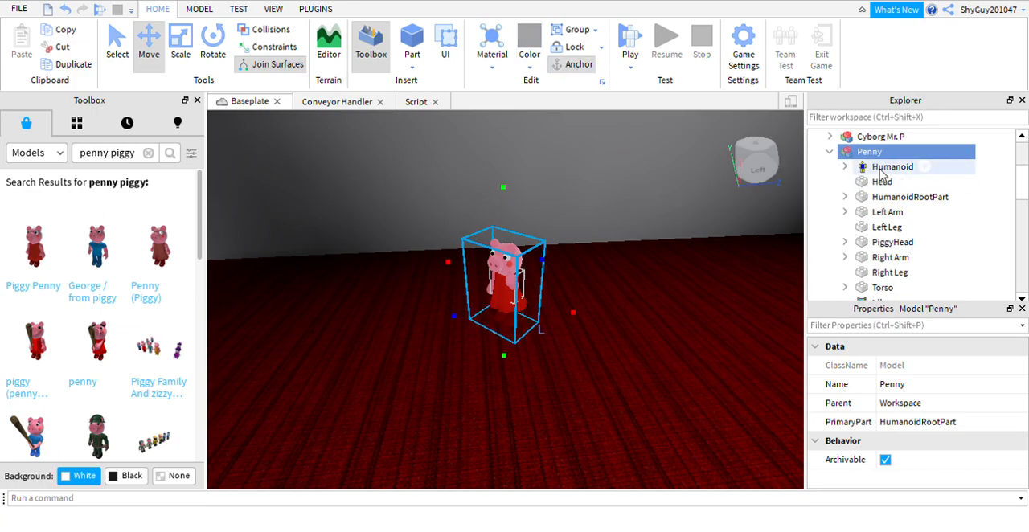
right_click_drag(664, 285, 538, 310)
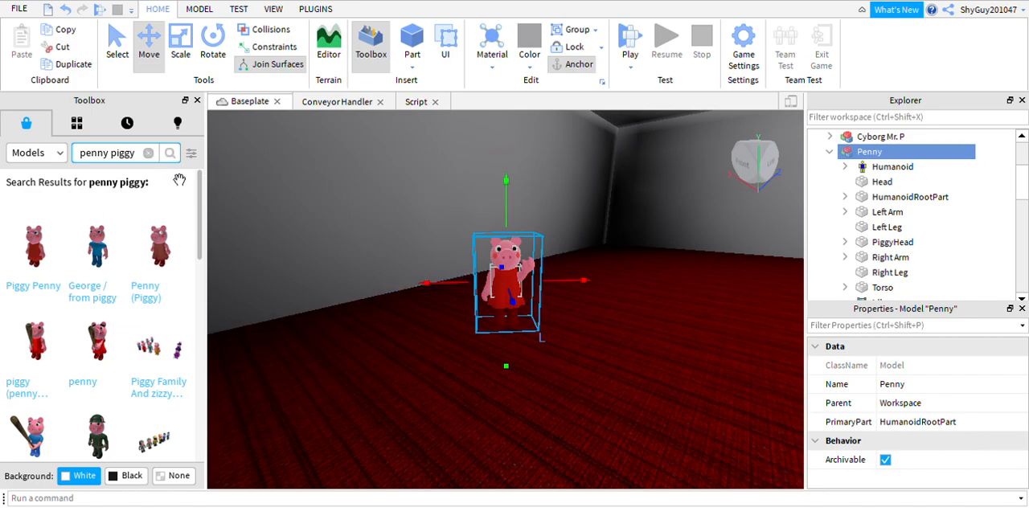
Search the models for "speech bubble" and insert the "Hello!" Speech Bubble above Penny's head.
left_click(148, 152)
type("spee")
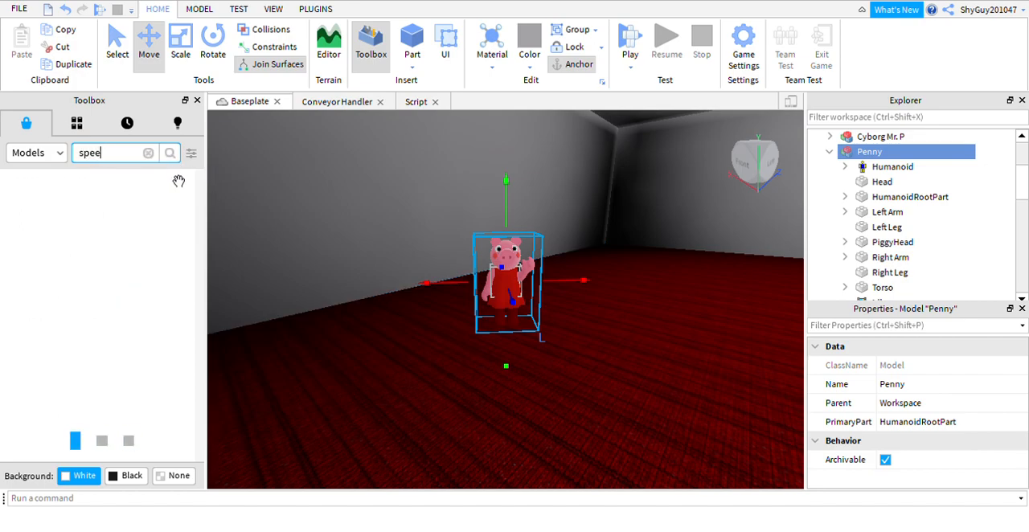
type("ch bubble")
key("Return")
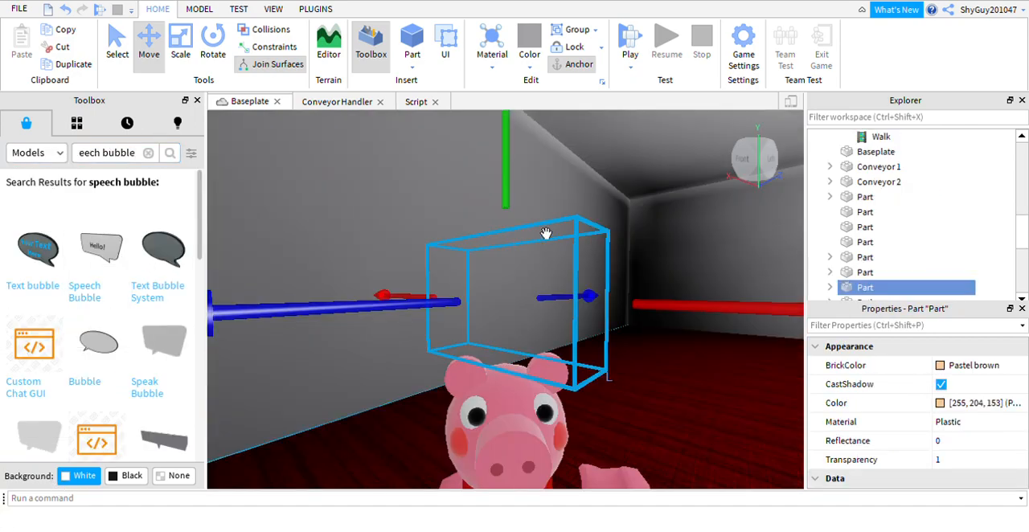
right_click_drag(624, 240, 624, 240)
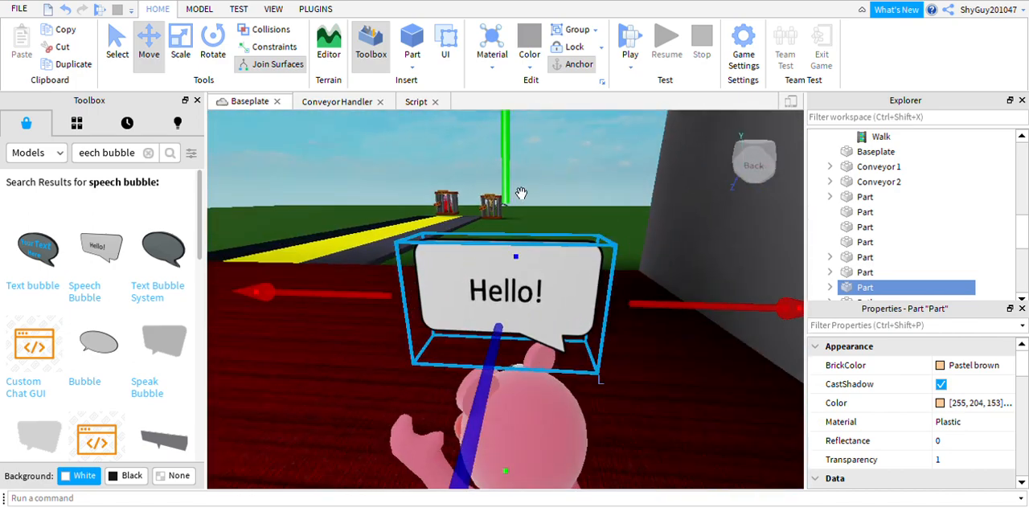
Rotate the "Hello!" speech bubble diagonally to match the direction Penny faces.
left_click(216, 44)
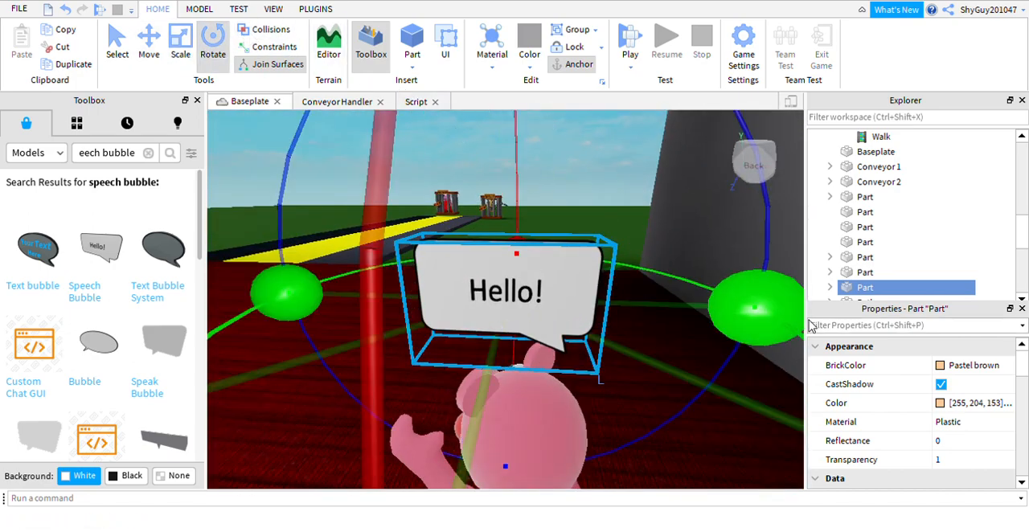
scroll(574, 264, "down", 5)
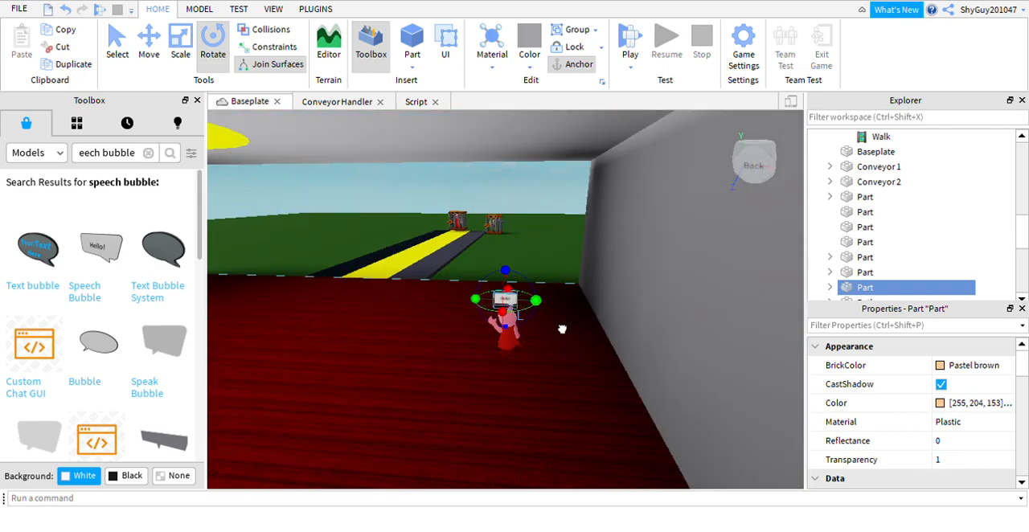
right_click_drag(382, 300, 382, 300)
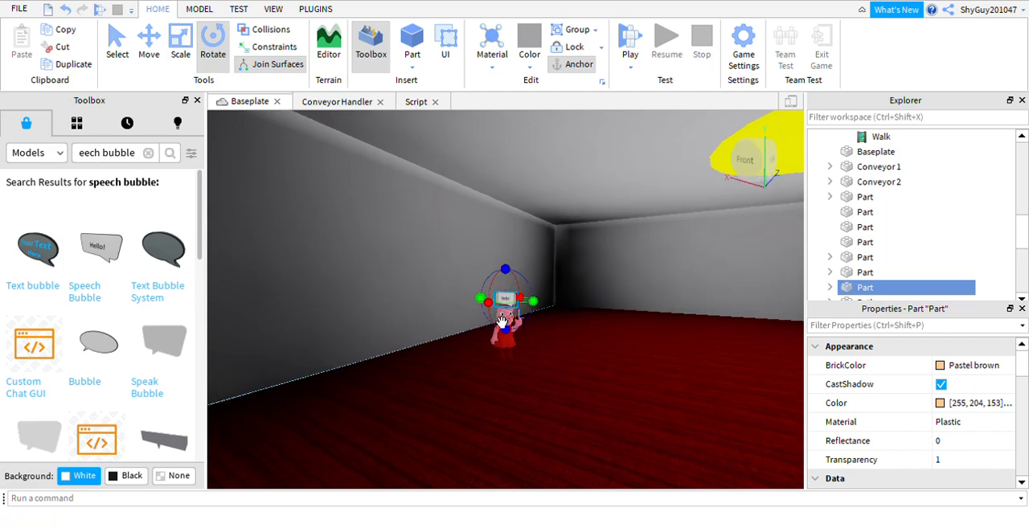
right_click_drag(525, 314, 524, 312)
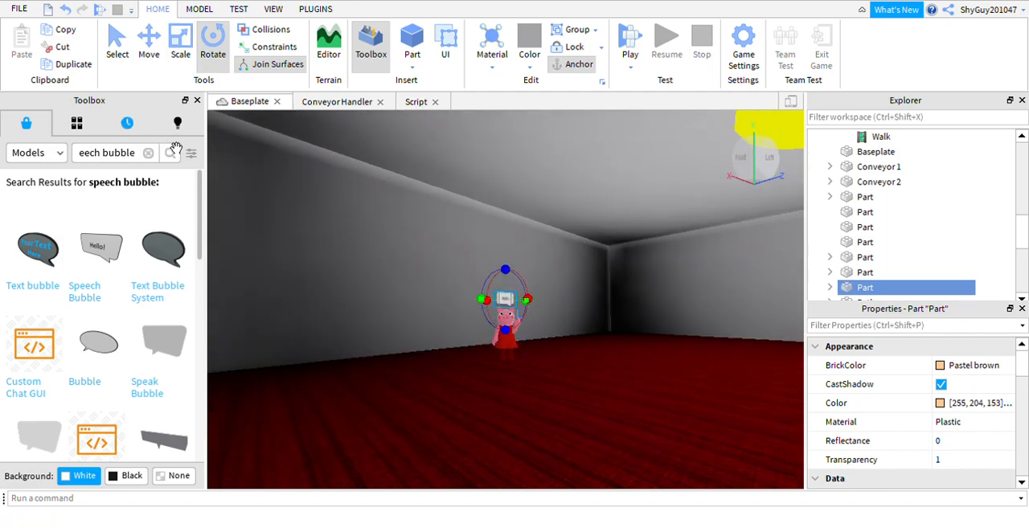
left_click_drag(528, 300, 528, 332)
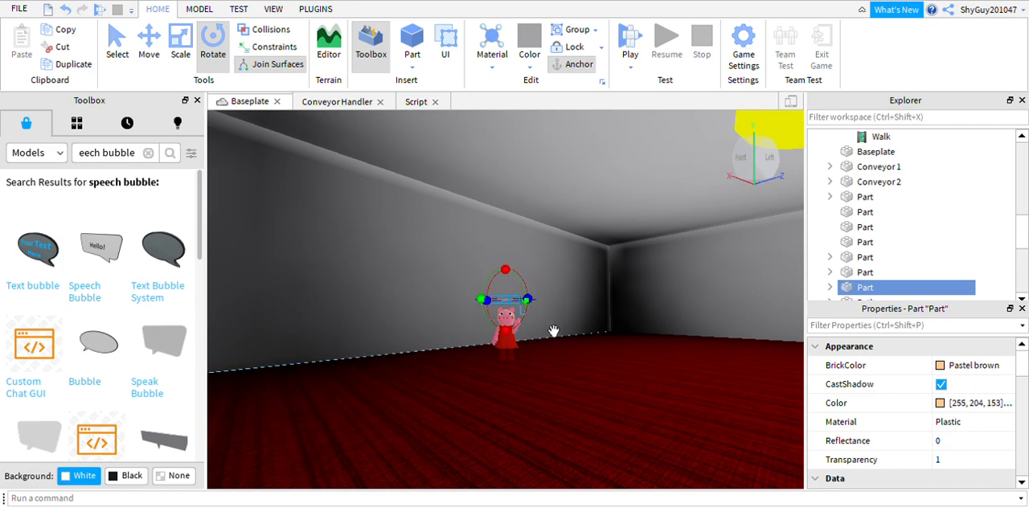
left_click_drag(555, 321, 552, 302)
left_click_drag(550, 249, 545, 202)
right_click_drag(551, 298, 552, 299)
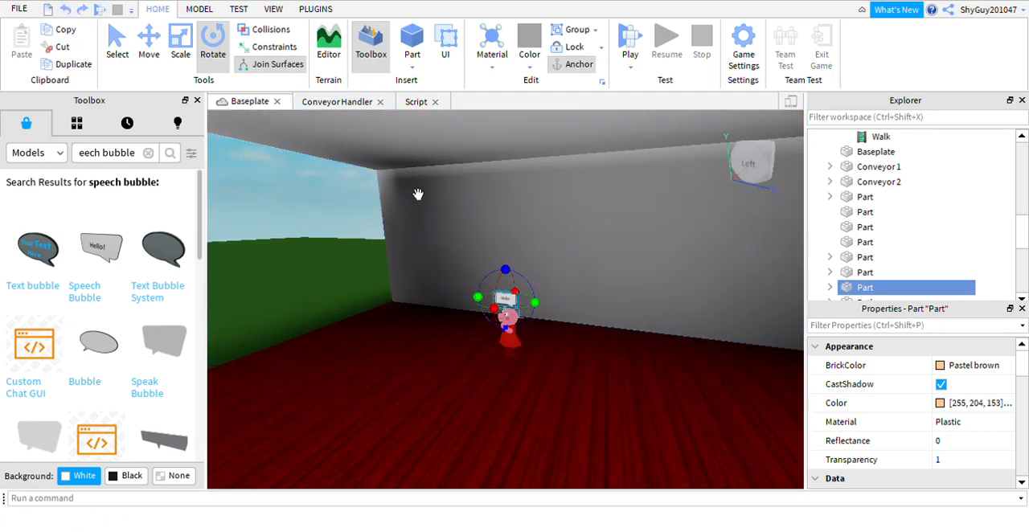
right_click_drag(409, 177, 437, 206)
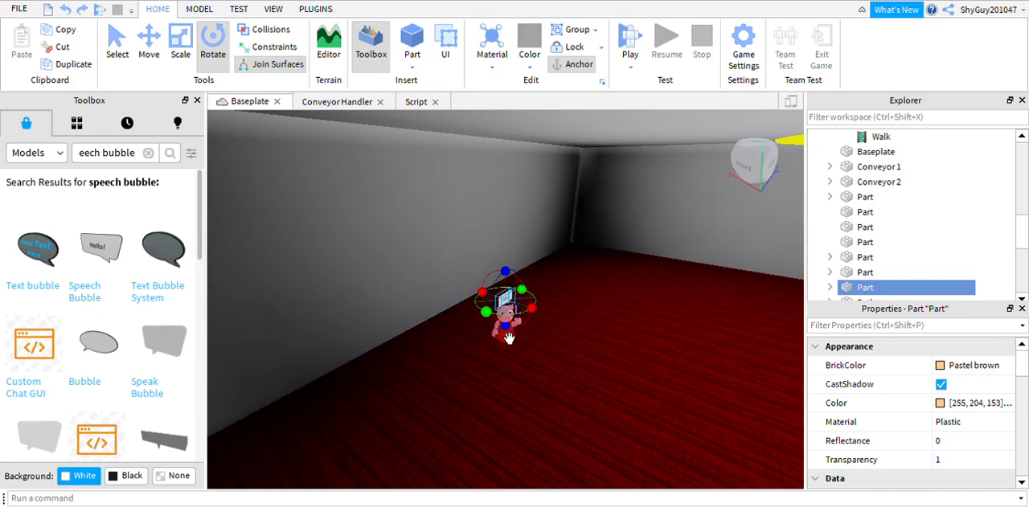
Move the "Hello!" speech bubble from above Penny's head to a spot in the air close beside it.
left_click(148, 43)
left_click_drag(512, 304, 483, 310)
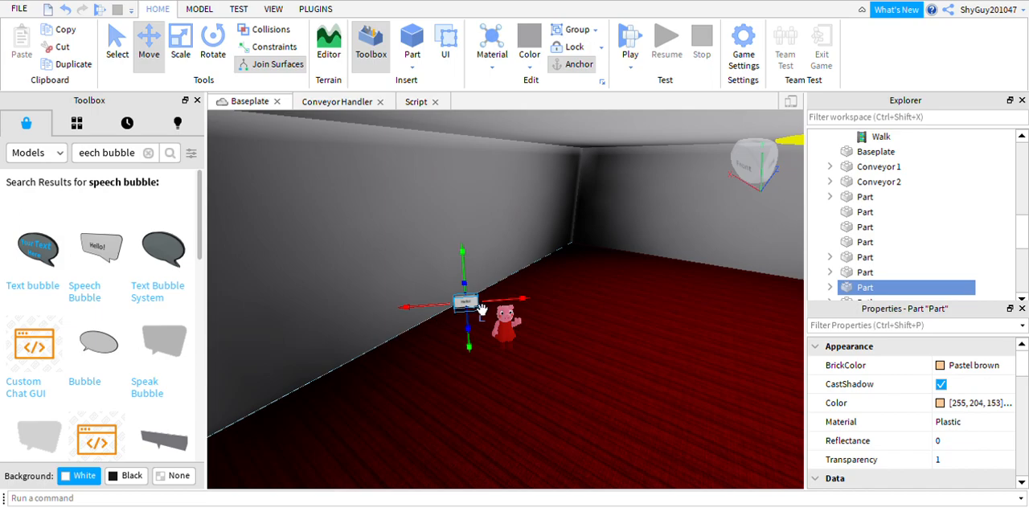
right_click_drag(489, 308, 534, 302)
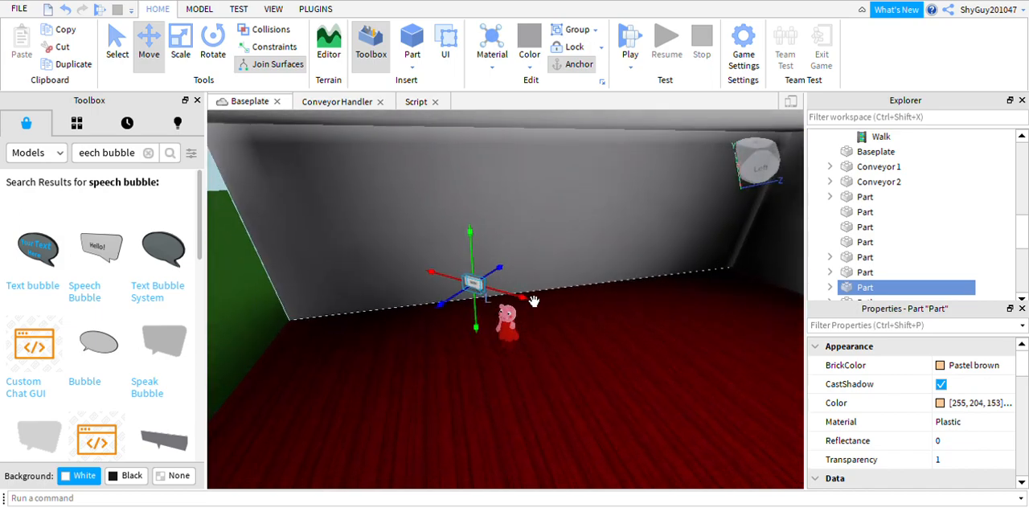
left_click_drag(514, 300, 526, 320)
right_click_drag(524, 322, 558, 314)
left_click_drag(493, 309, 529, 328)
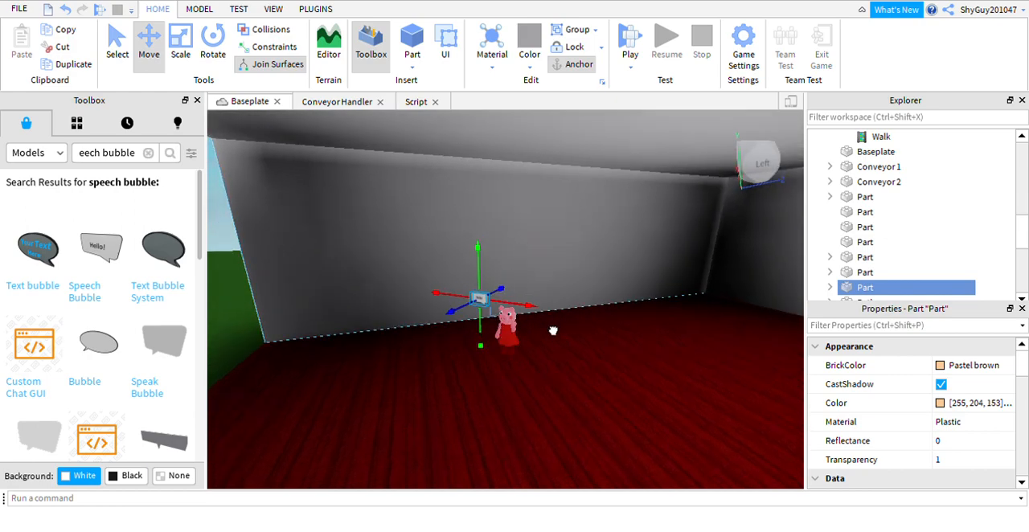
right_click_drag(581, 343, 580, 342)
left_click_drag(494, 343, 561, 344)
right_click_drag(574, 367, 575, 367)
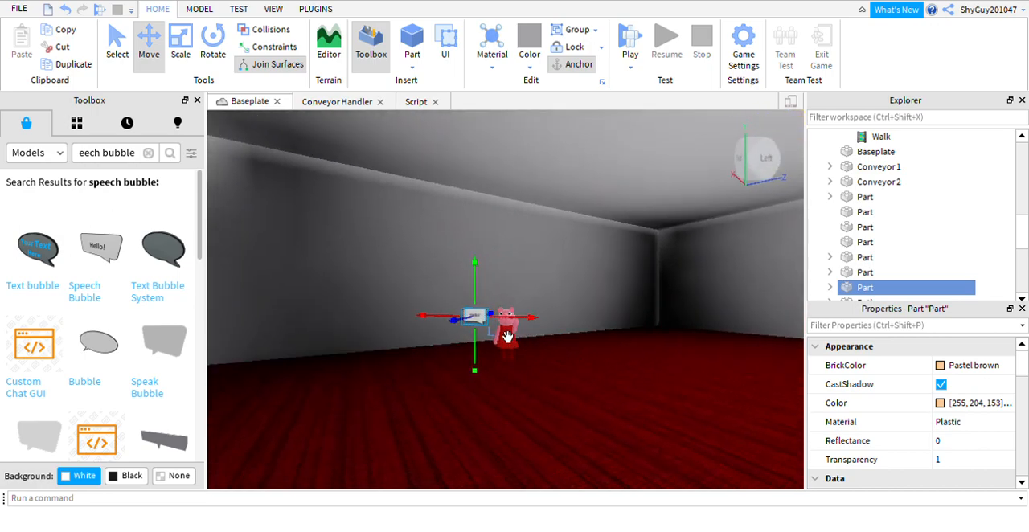
left_click_drag(519, 338, 511, 339)
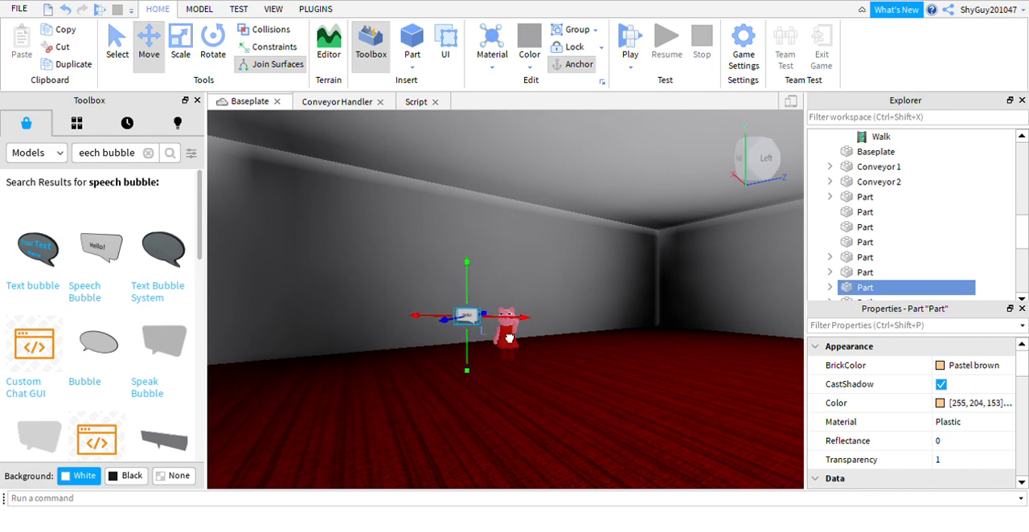
right_click_drag(515, 360, 515, 360)
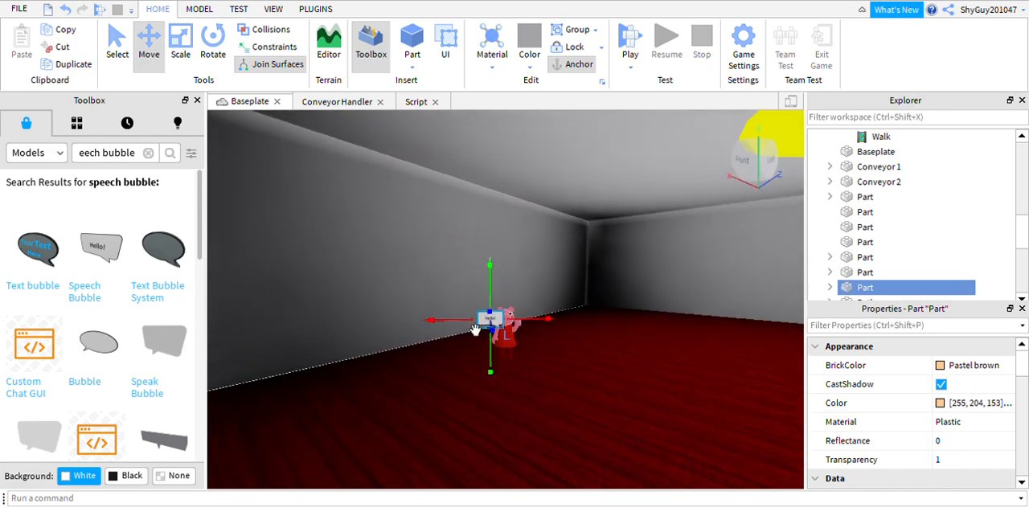
mouse_move(476, 347)
left_mouse_down()
mouse_move(455, 342)
mouse_move(493, 348)
left_mouse_up()
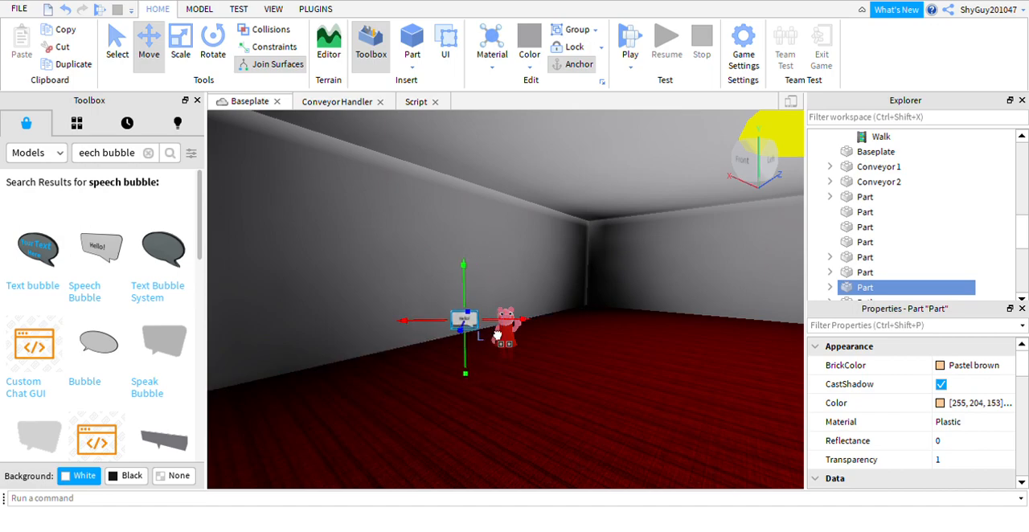
right_click_drag(539, 325, 563, 359)
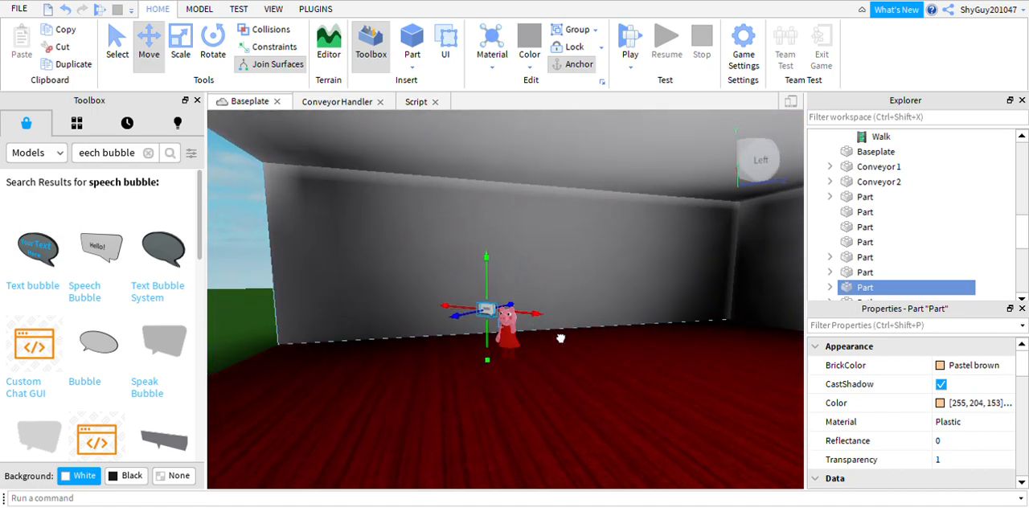
left_click_drag(560, 338, 572, 341)
right_click_drag(494, 354, 533, 345)
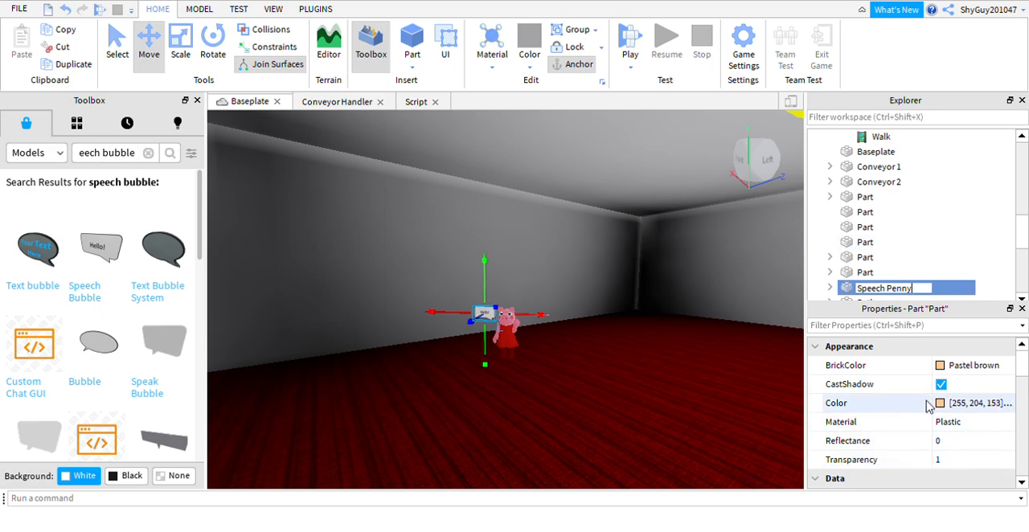
Check the objects inside the Speech Penny bubble part, including its Mesh, and delete the whole bubble.
left_click(830, 287)
scroll(914, 244, "down", 1)
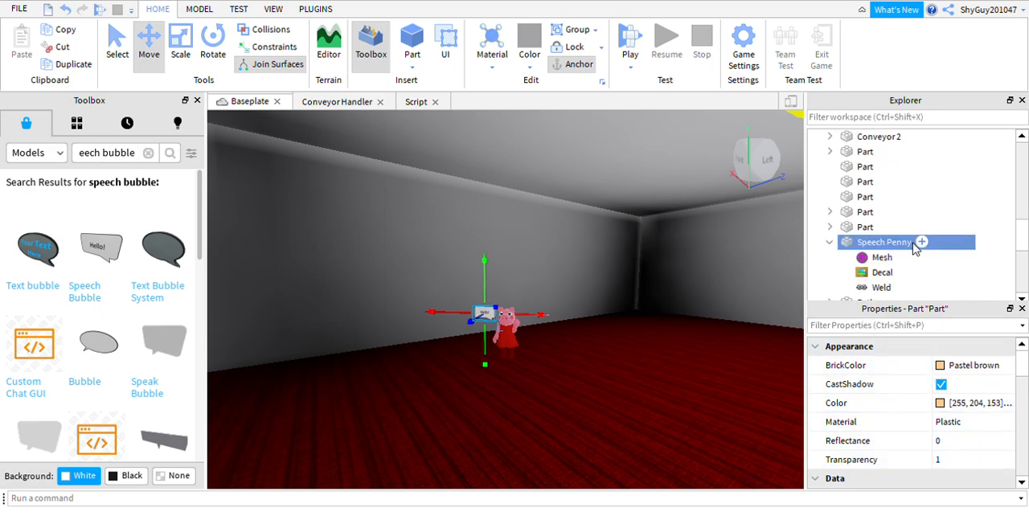
left_click(867, 257)
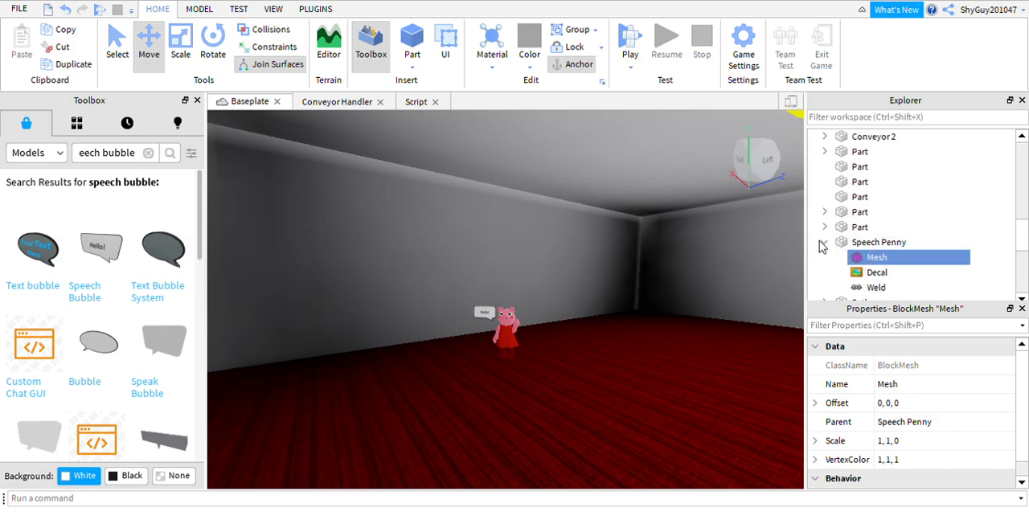
left_click(824, 243)
left_click(502, 330)
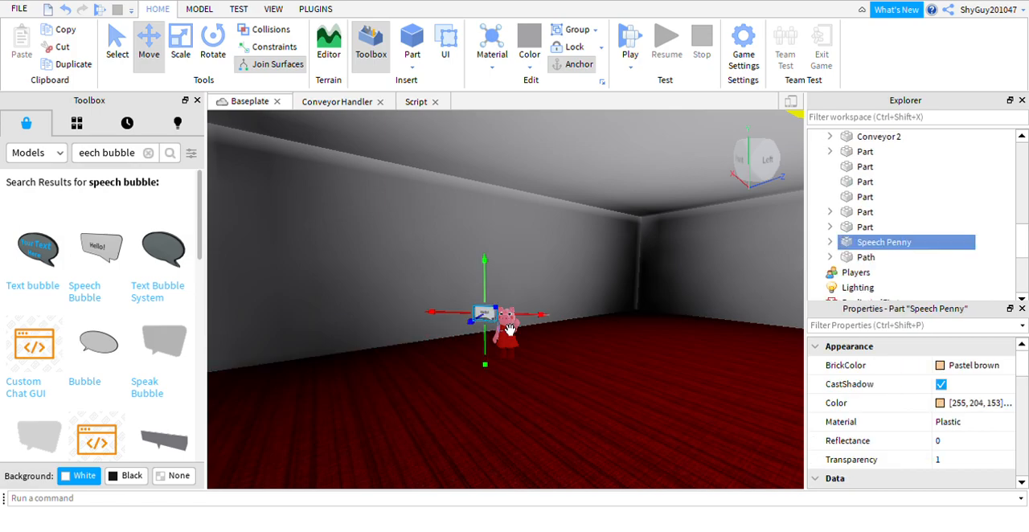
key("Delete")
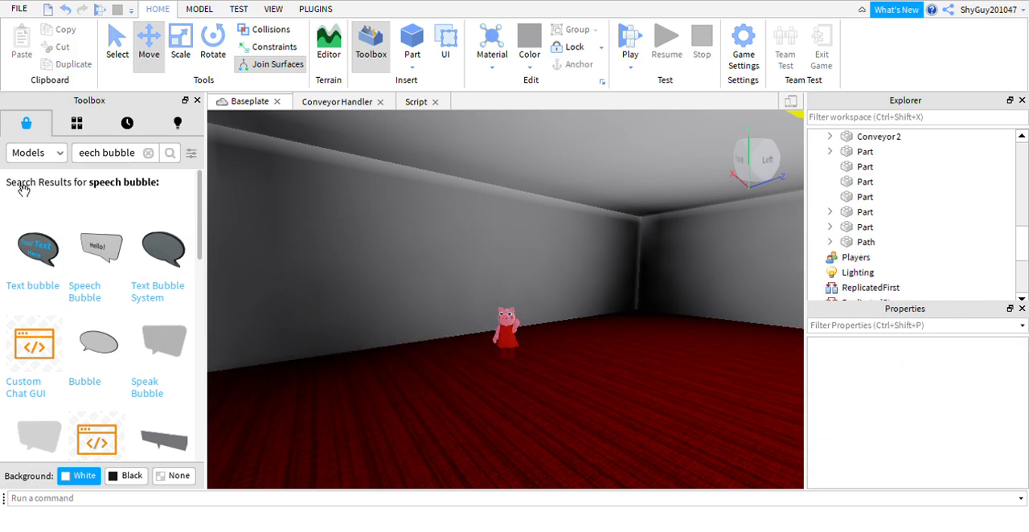
Insert the Text bubble model and position it beside Penny's head, with its text side turned toward the open room.
left_click(102, 279)
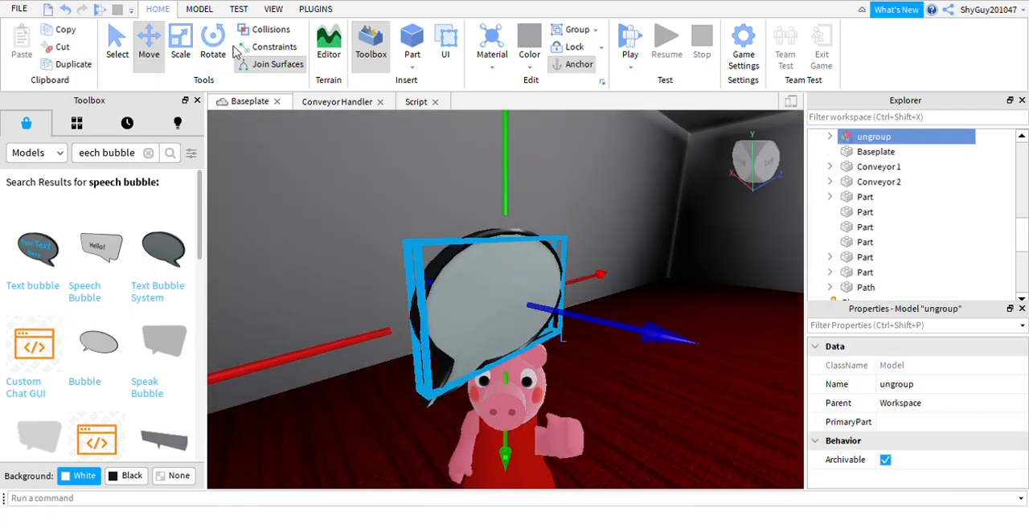
left_click(214, 47)
scroll(331, 363, "down", 3)
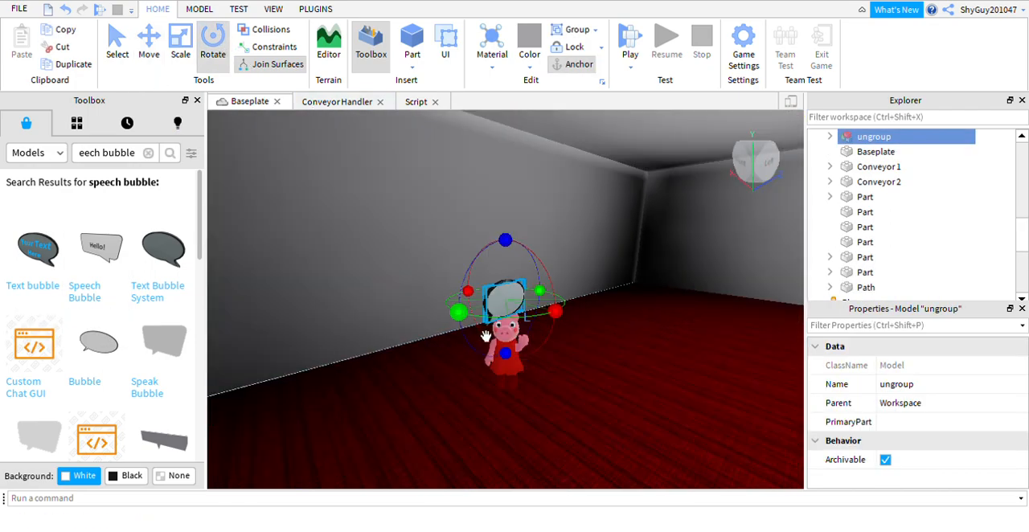
left_click_drag(484, 335, 606, 396)
left_click_drag(660, 356, 708, 300)
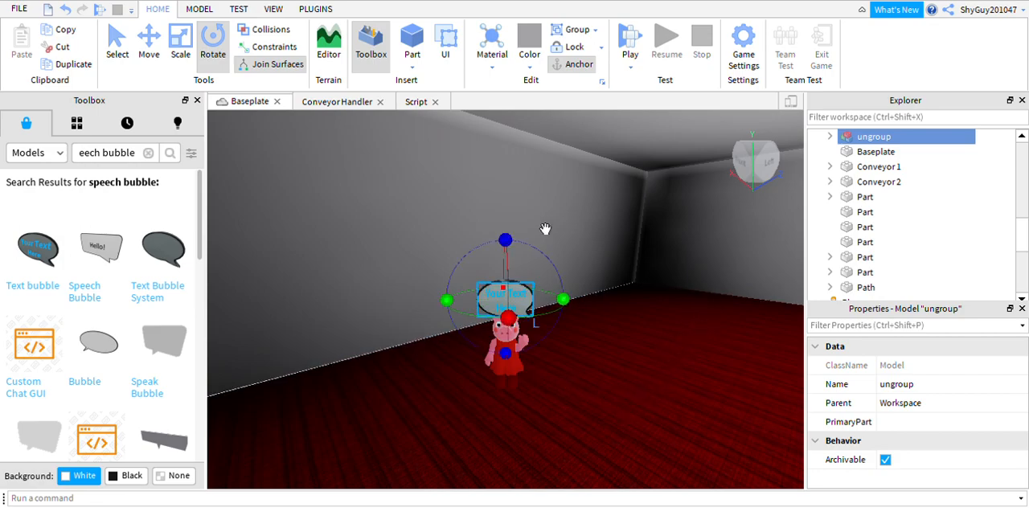
left_click(149, 46)
left_click_drag(470, 332, 418, 334)
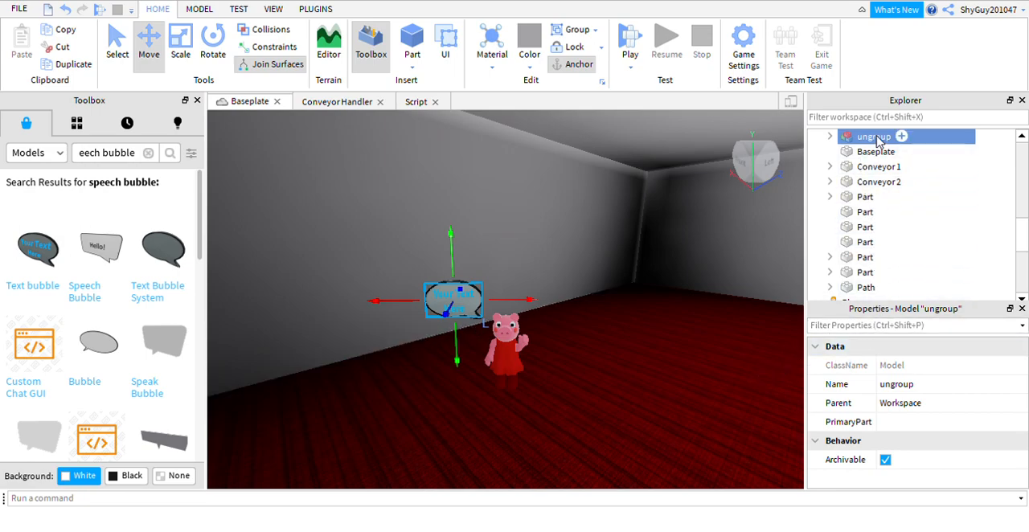
Wrap the text bubble in a new Model group and dissolve the inner "ungroup" model so Handle sits directly inside Model.
key("ctrl+u")
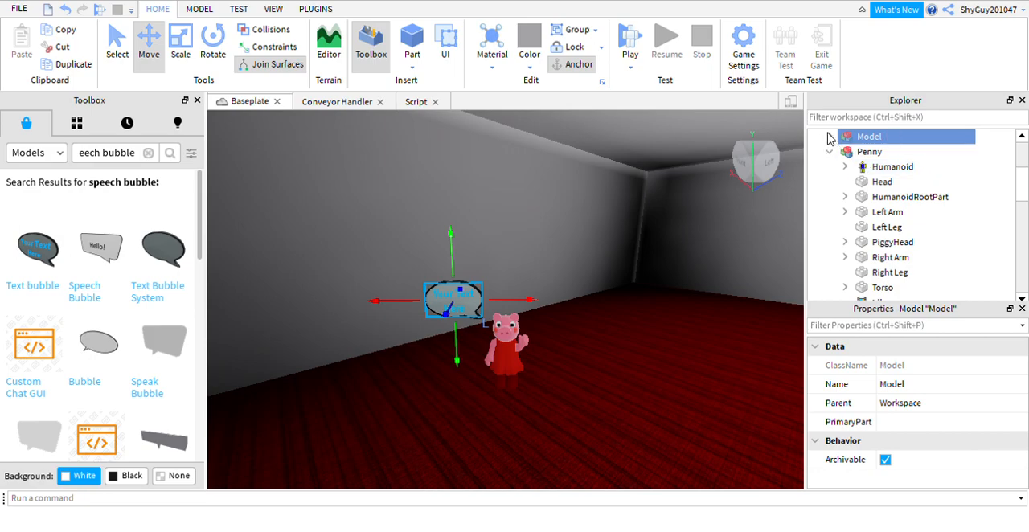
left_click(830, 137)
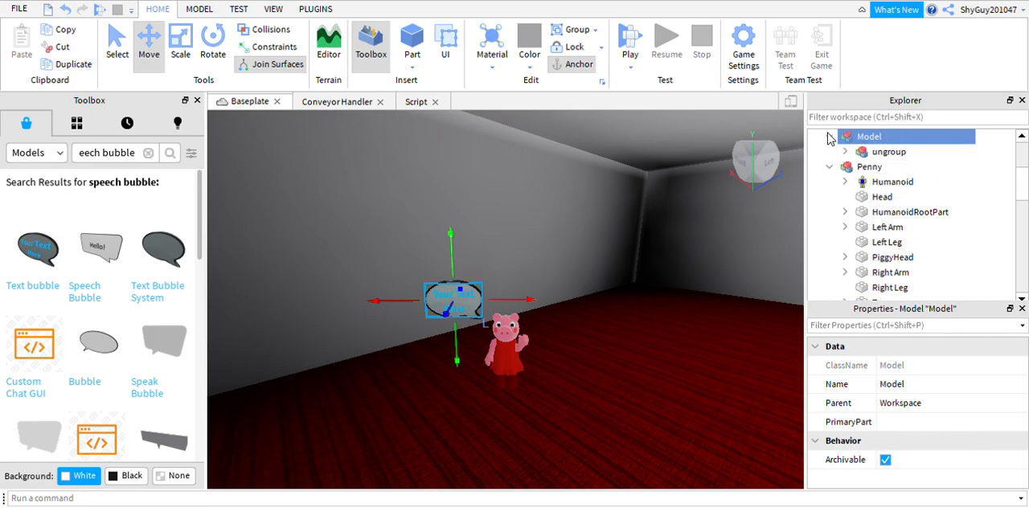
left_click(845, 152)
left_click(889, 152)
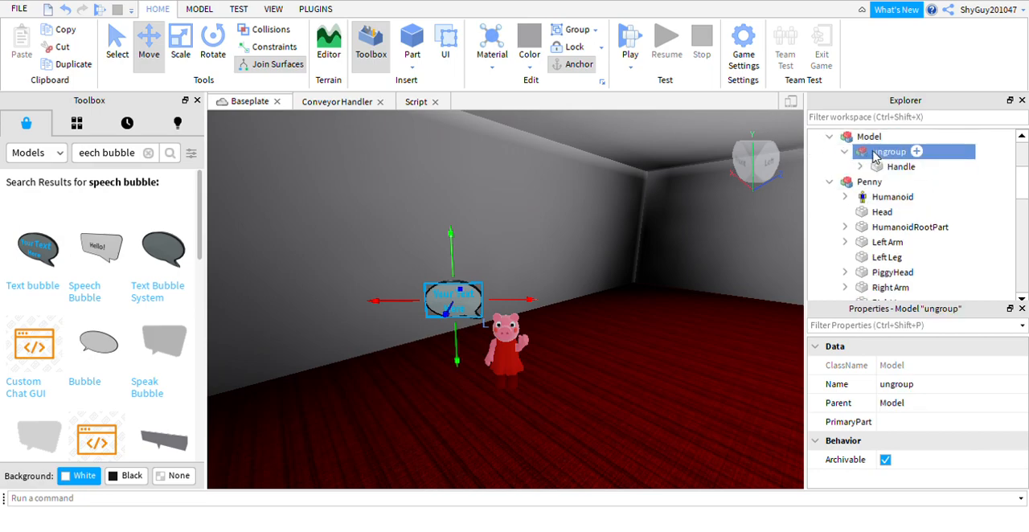
key("ctrl+u")
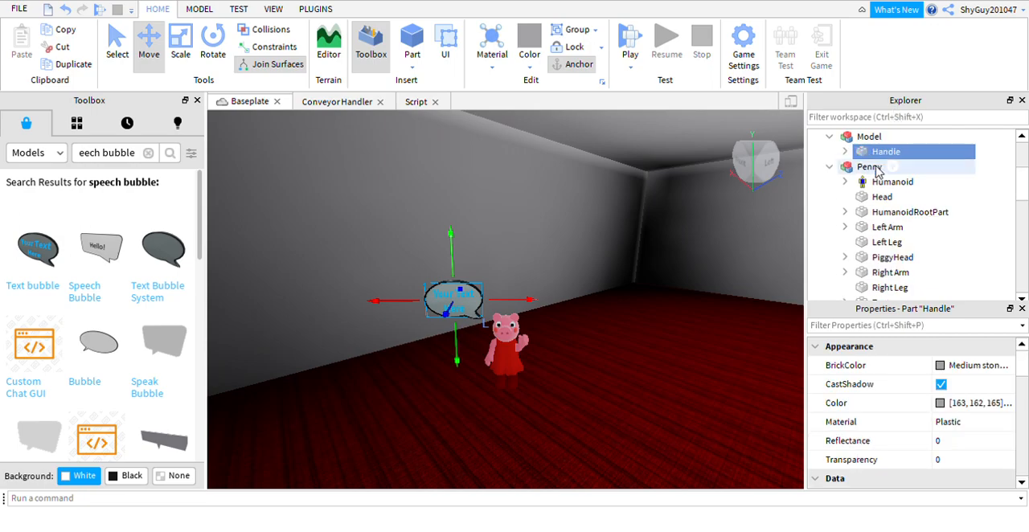
Set the text colour of the bubble's Contents label to black (0, 0, 0) and its font to SourceSansItalic.
left_click(845, 152)
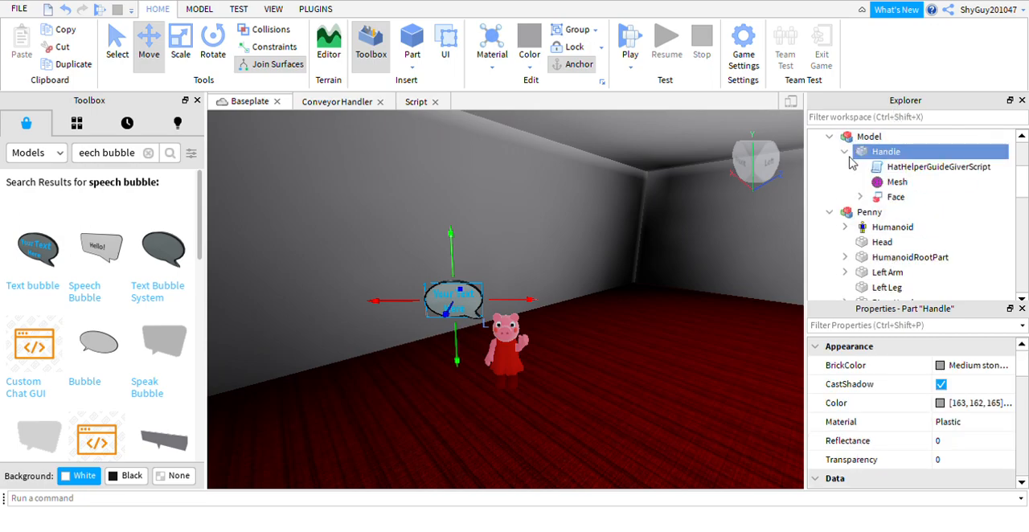
left_click(858, 197)
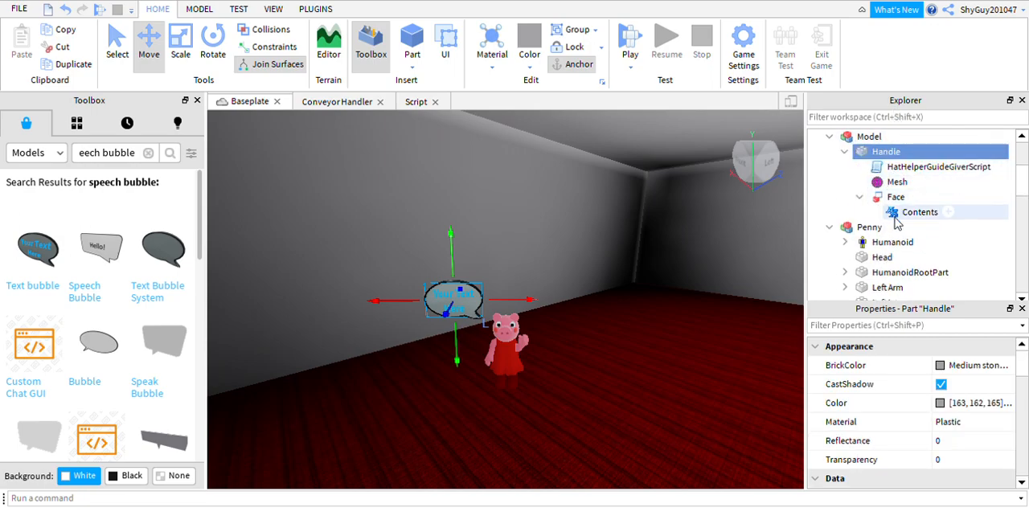
left_click(882, 211)
scroll(899, 426, "down", 5)
scroll(899, 426, "down", 3)
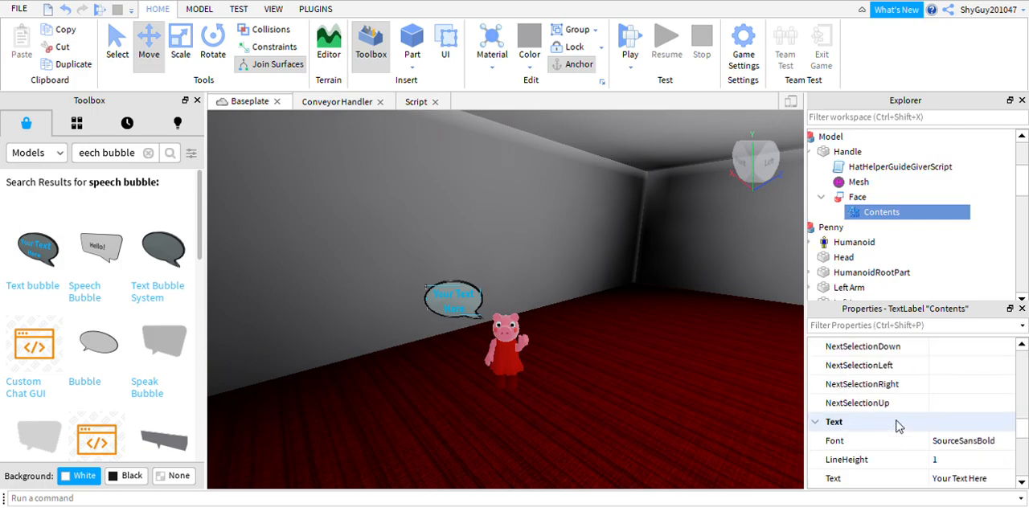
scroll(899, 427, "down", 3)
left_click(937, 460)
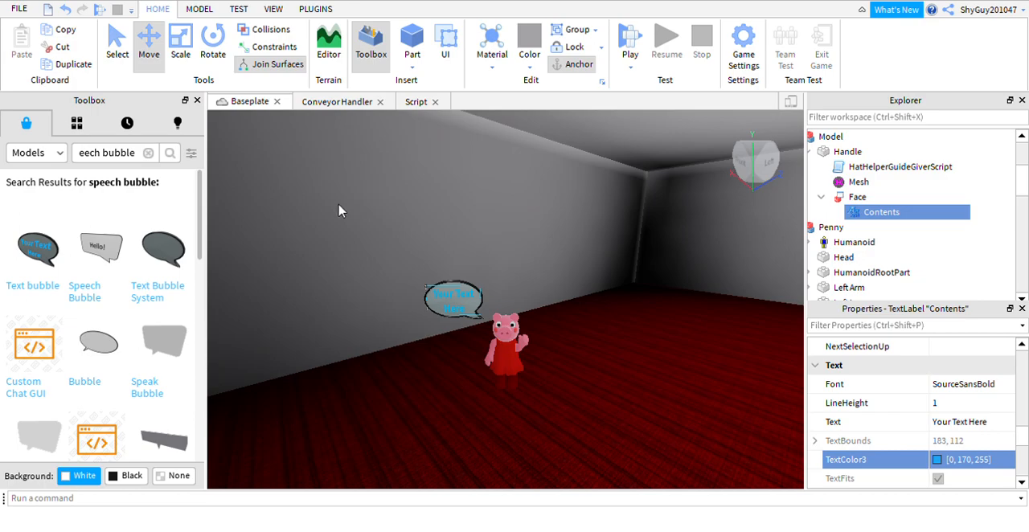
left_click(338, 155)
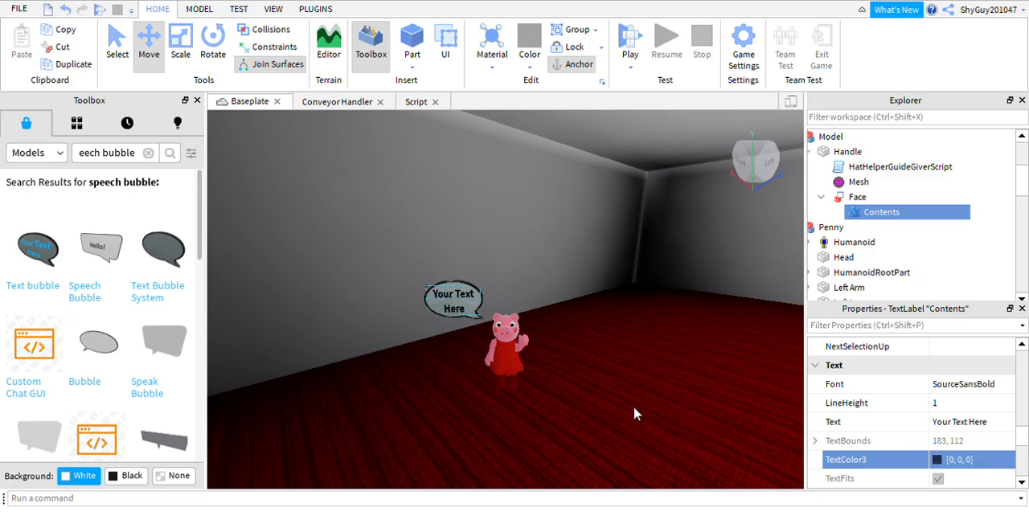
left_click(970, 388)
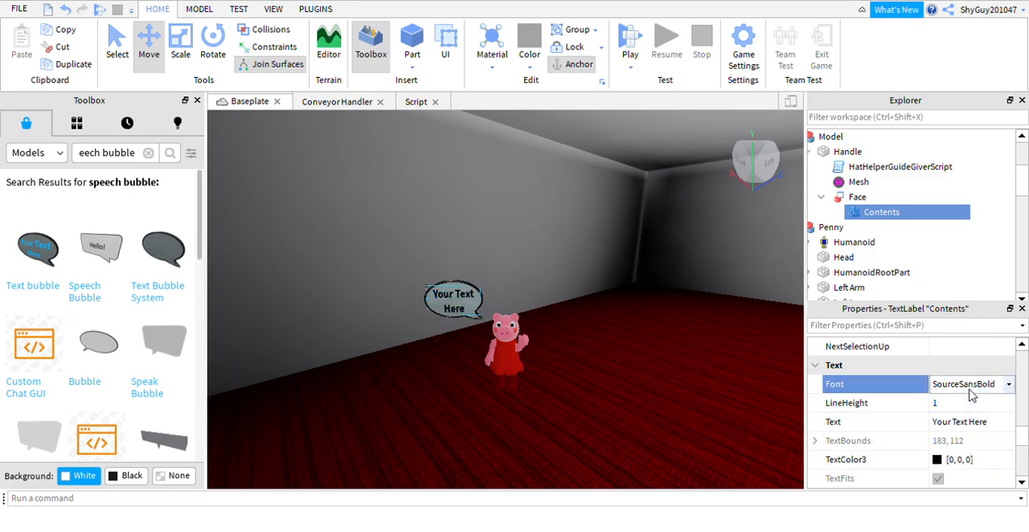
scroll(988, 391, "down", 1)
Replace the bubble's label text with "Hello! Thank You for playing! Kind Regards," followed by the creator's username.
left_click(965, 387)
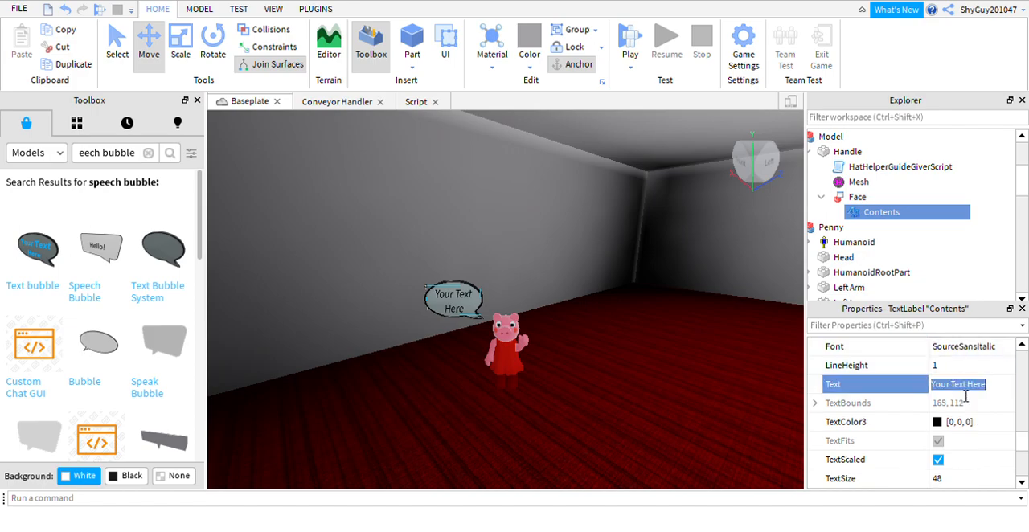
key("BackSpace")
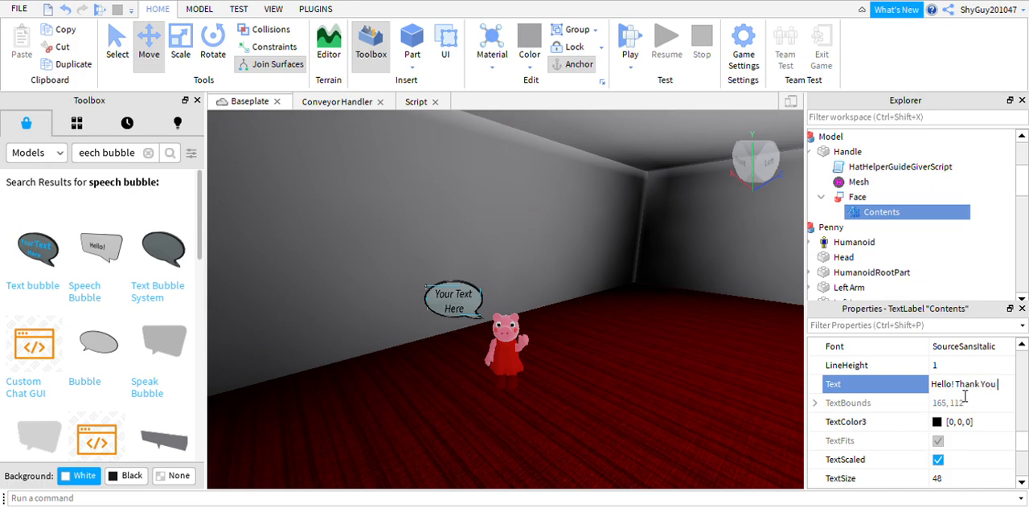
type("ying")
type("! Kind Regards")
type(", Shyg")
type("uy20")
type("10")
type("47!")
left_click(618, 225)
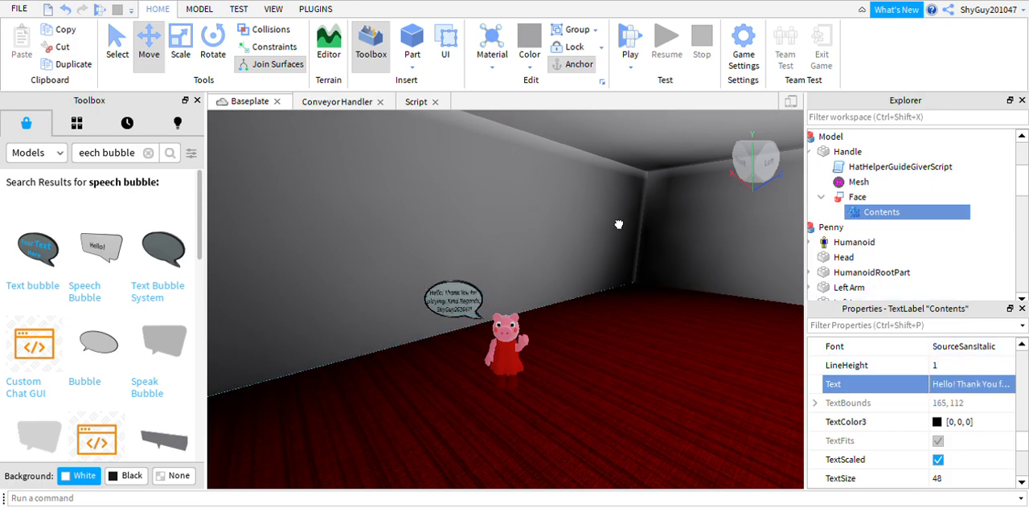
Playtest the game and walk the character across the spawn room to Penny to check her speech bubble.
scroll(618, 225, "down", 5)
left_click(371, 195)
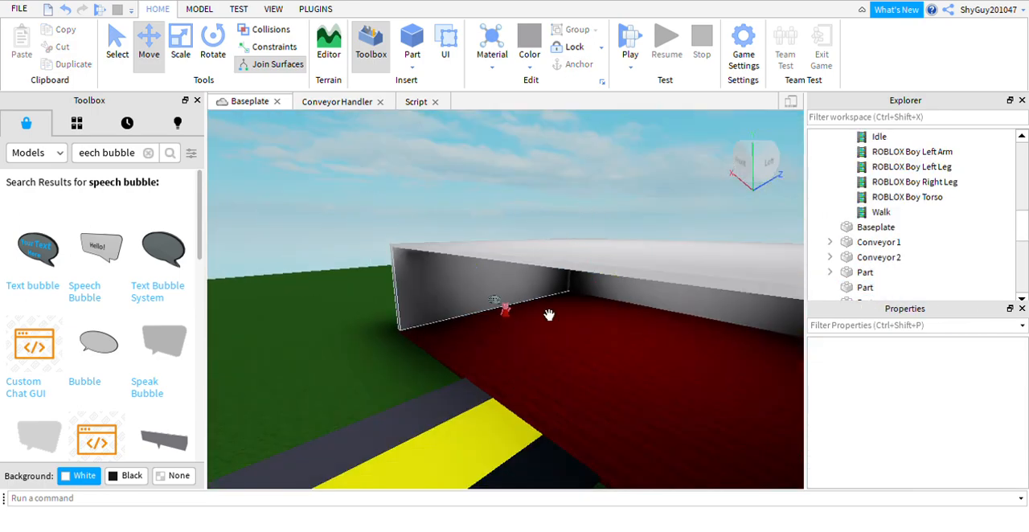
scroll(539, 312, "up", 5)
right_click_drag(455, 274, 464, 250)
scroll(464, 249, "down", 3)
right_click_drag(536, 279, 550, 271)
scroll(547, 271, "down", 5)
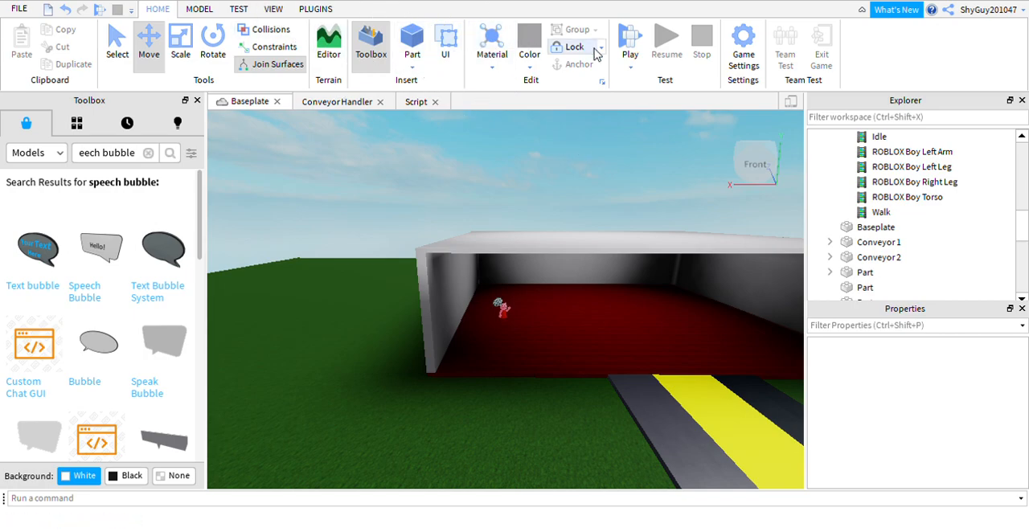
left_click(630, 36)
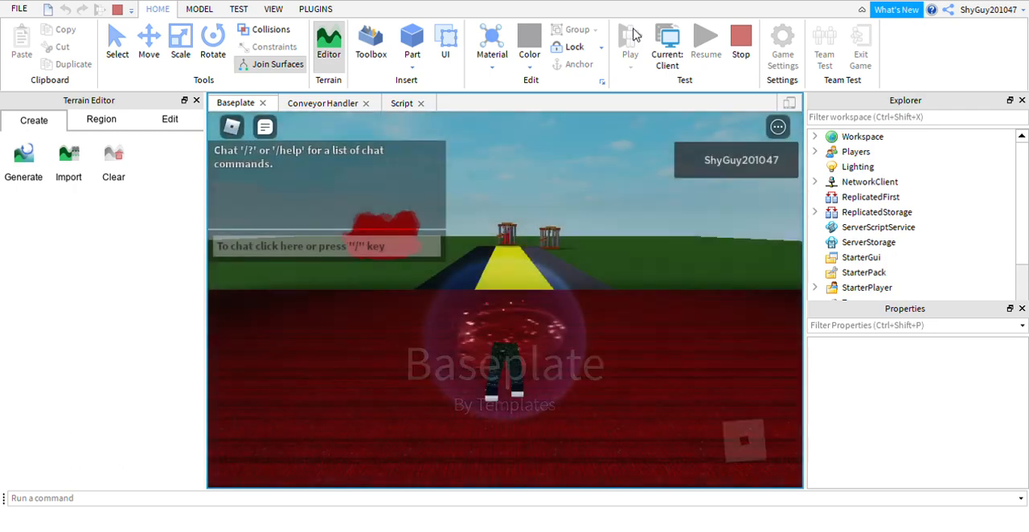
key("Right")
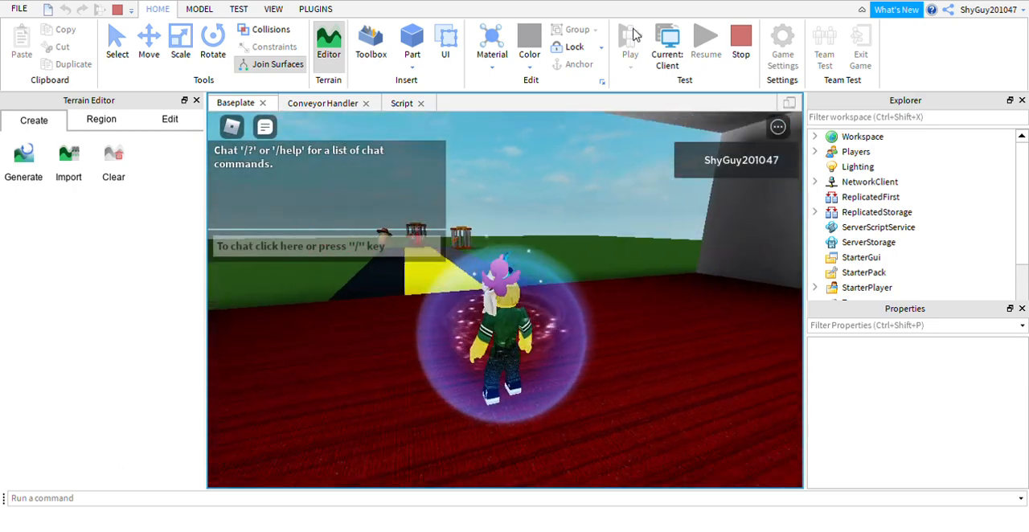
key("Right")
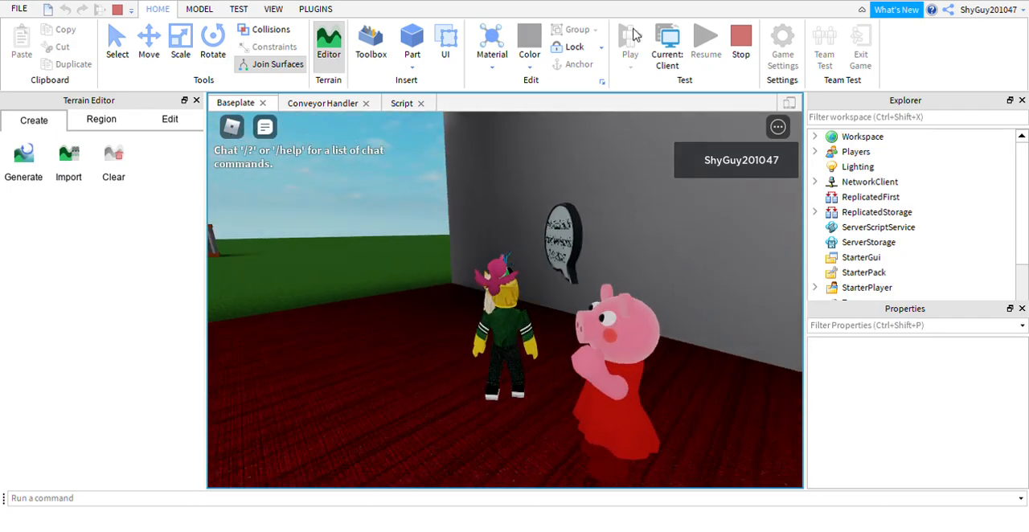
Run the character from the spawn room along the conveyors to the caged characters and leave the playtest.
key("Left")
key("w")
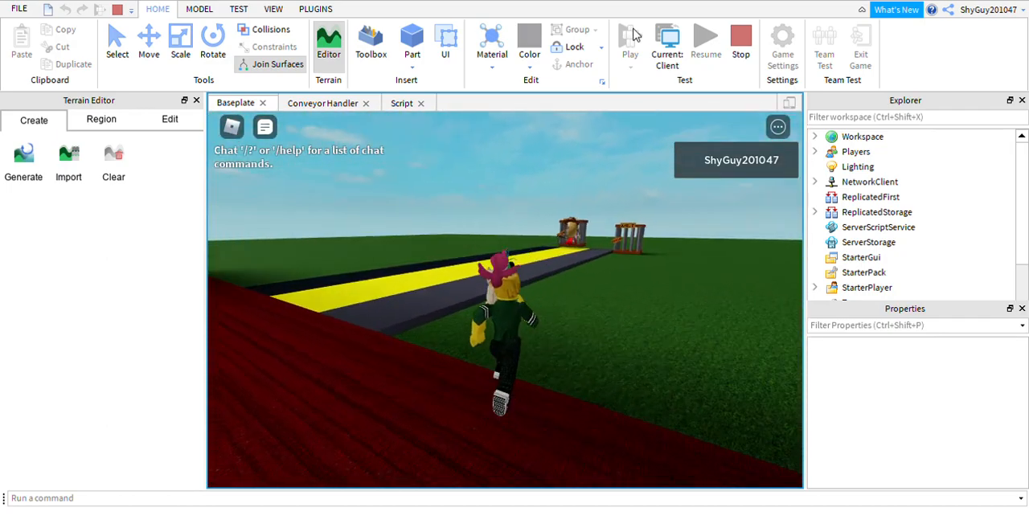
key("Left")
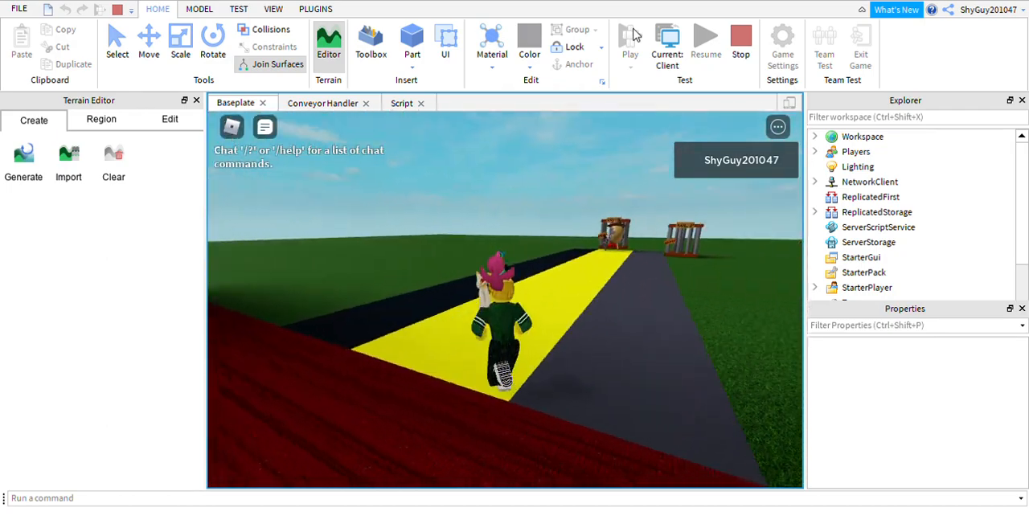
key("Right")
key("Left")
key("Right")
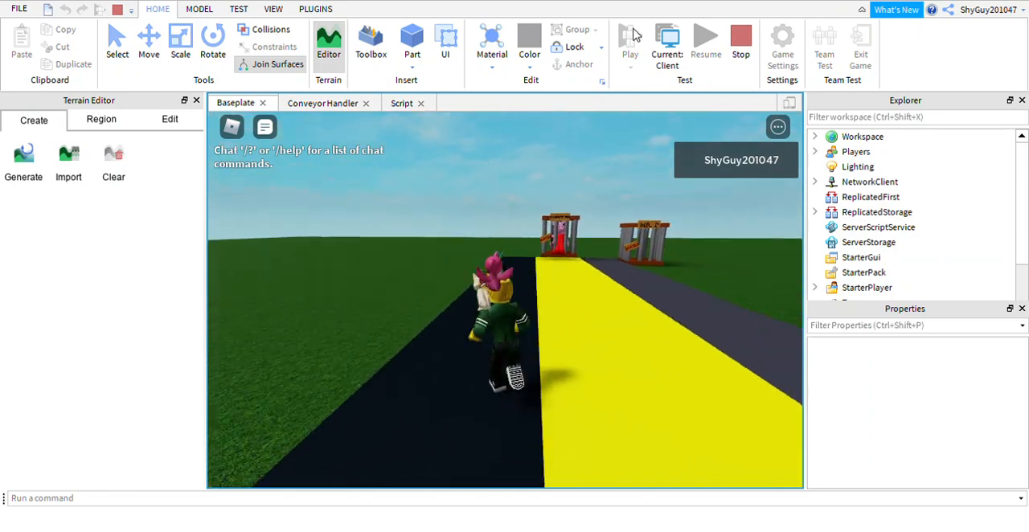
key("Right")
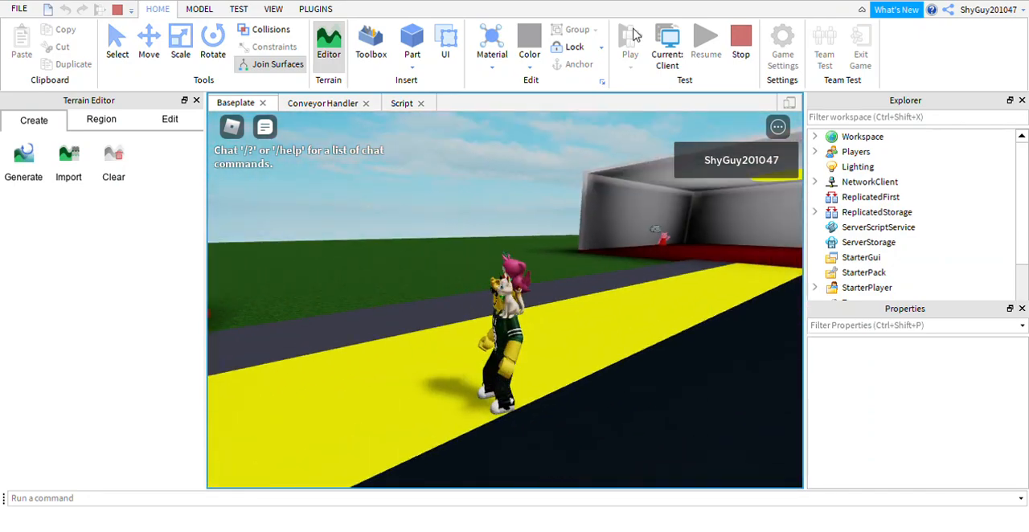
key("Right")
key("w")
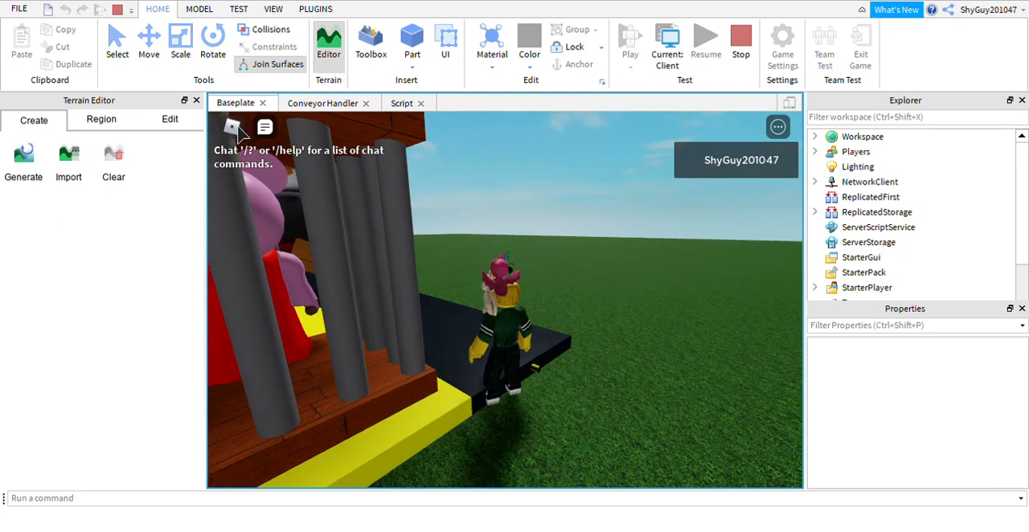
left_click(233, 127)
left_click(500, 453)
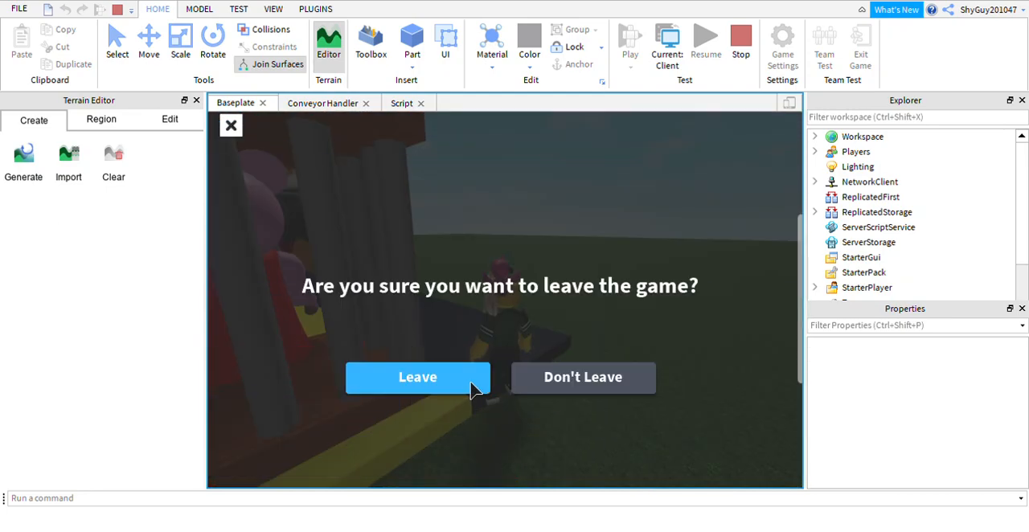
left_click(418, 377)
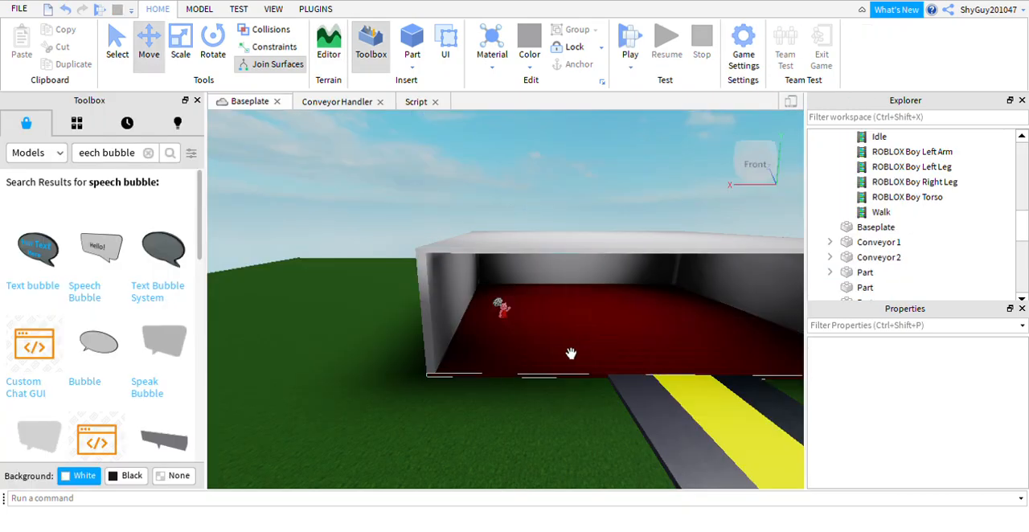
Turn on Collisions for moving objects in the editor.
right_click_drag(571, 354, 568, 354)
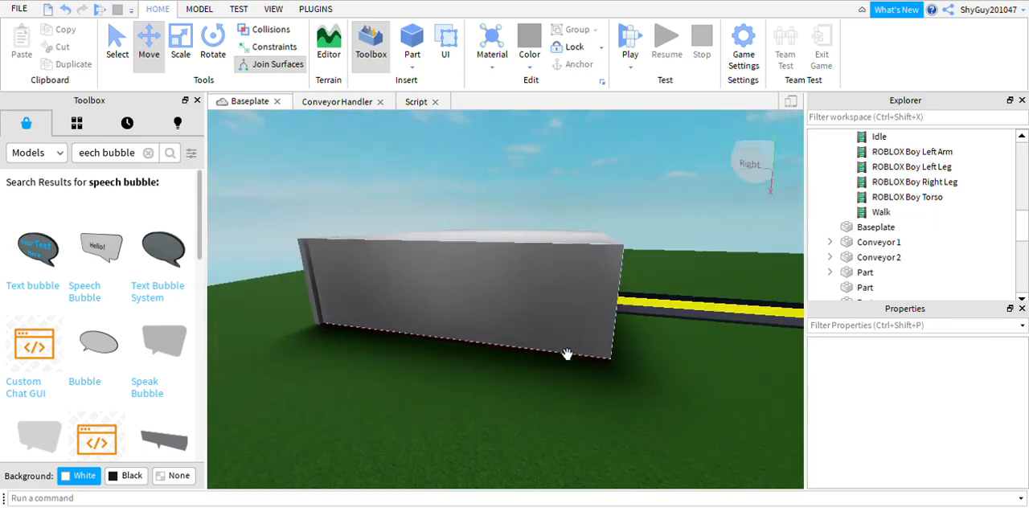
left_click(271, 29)
scroll(604, 231, "up", 5)
right_click_drag(604, 228, 721, 250)
scroll(722, 252, "down", 3)
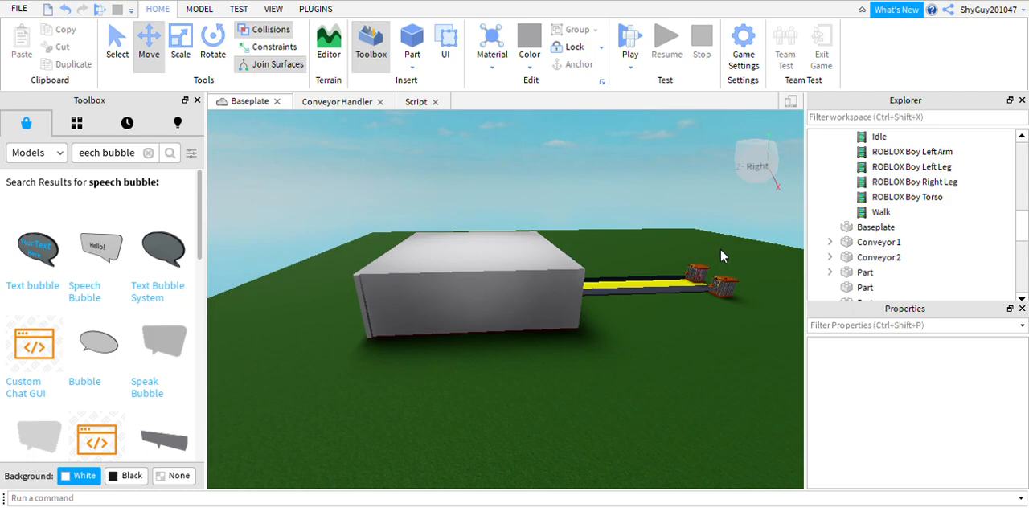
Delete the "Thanos Beatbox (2 Minutes)" sound from the Cyborg Mr. P model.
scroll(867, 210, "up", 6)
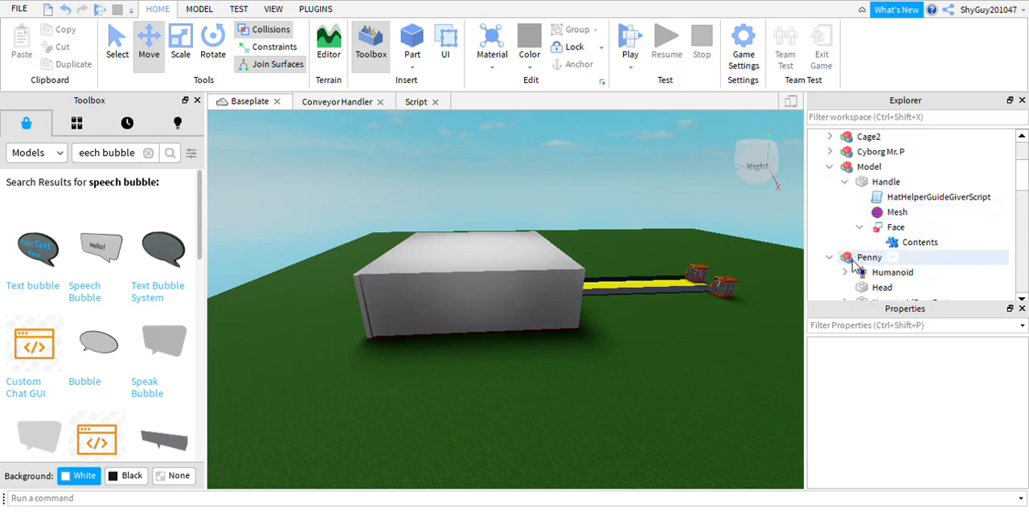
left_click(830, 258)
left_click(844, 183)
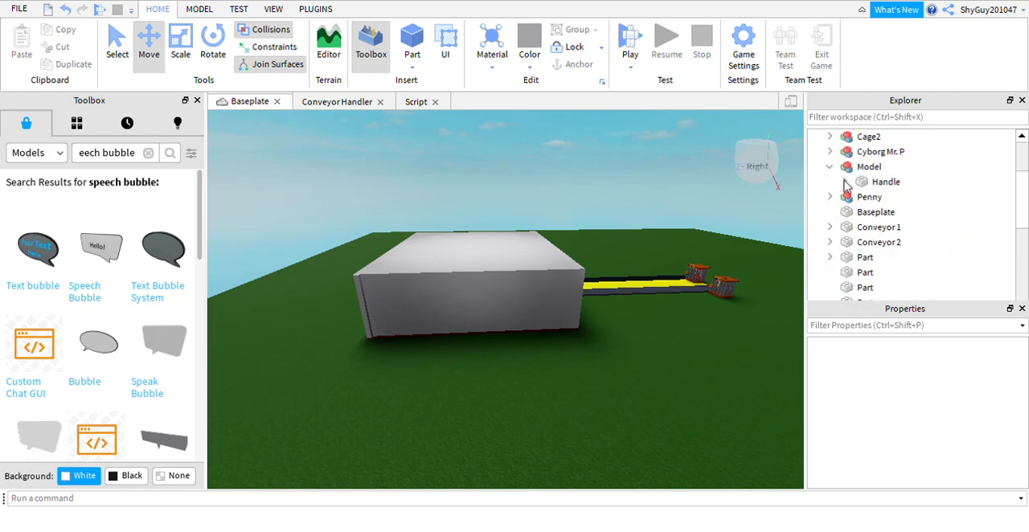
scroll(850, 185, "up", 2)
left_click(830, 197)
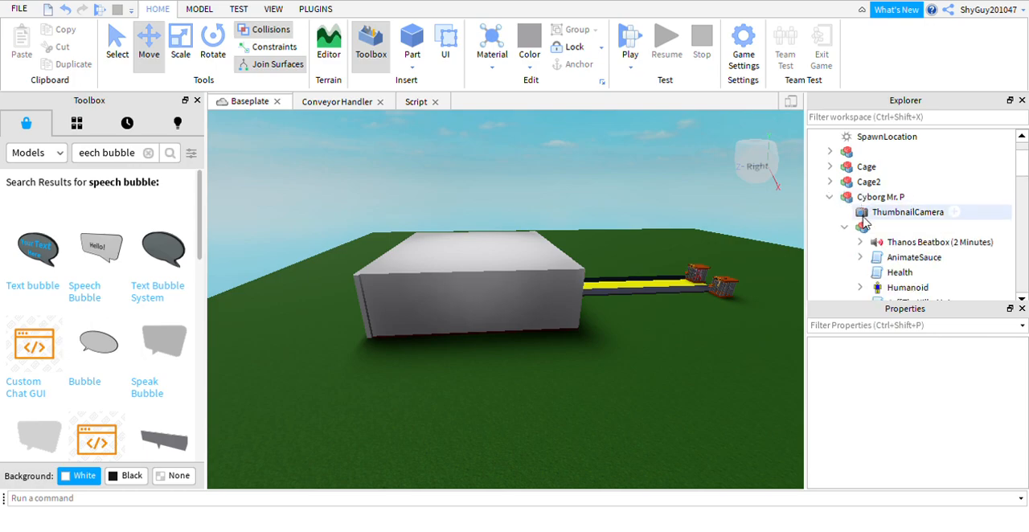
left_click(933, 242)
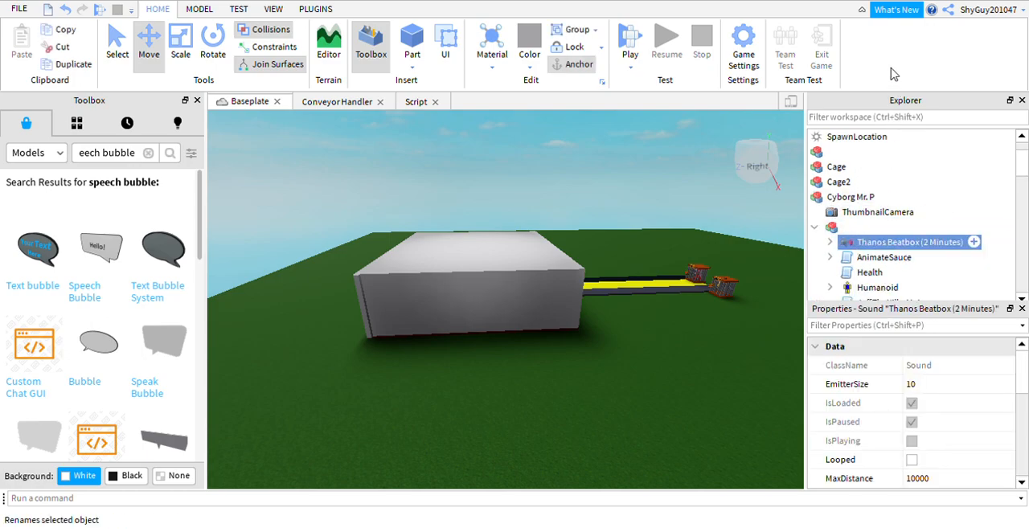
key("Delete")
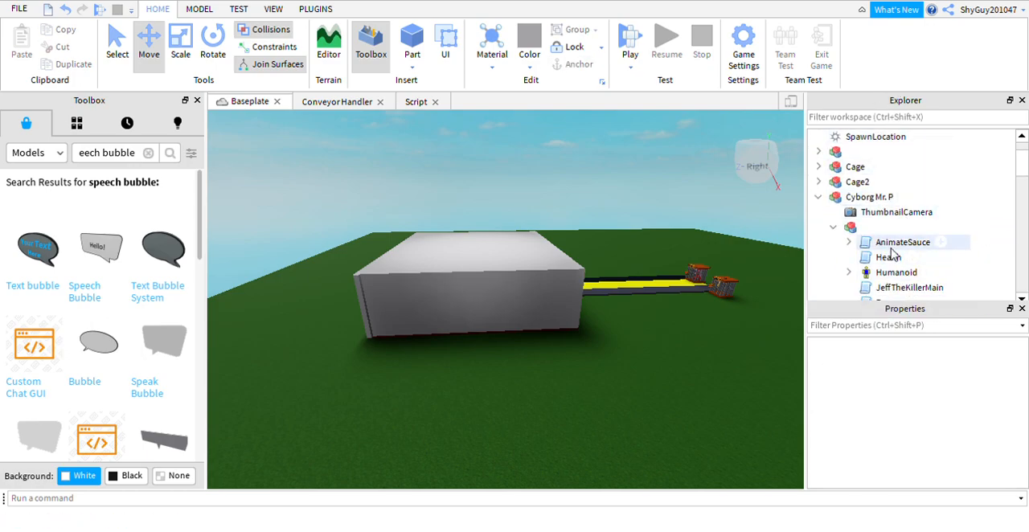
Look through the remaining scripts and parts of Cyborg Mr. P and collapse its inner model.
scroll(887, 249, "down", 7)
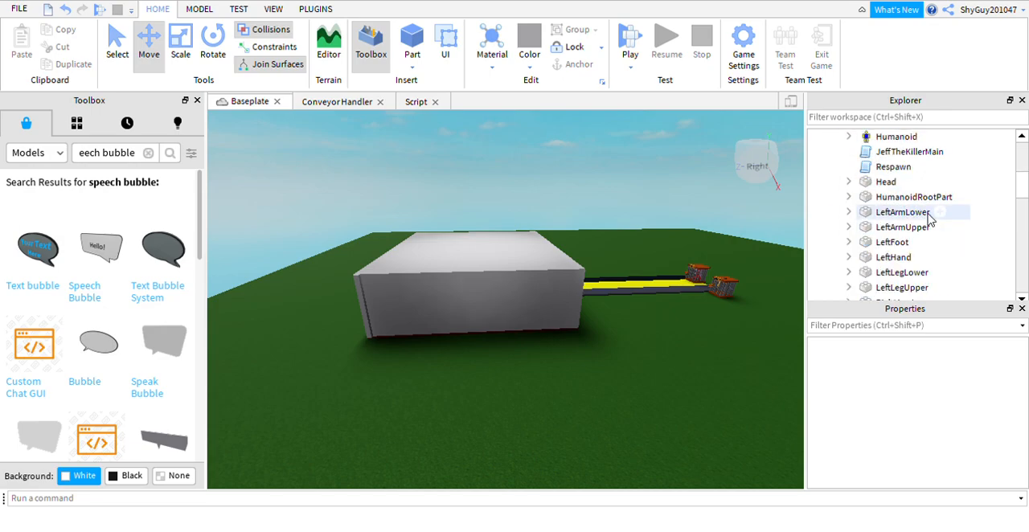
scroll(925, 218, "down", 5)
scroll(919, 218, "up", 6)
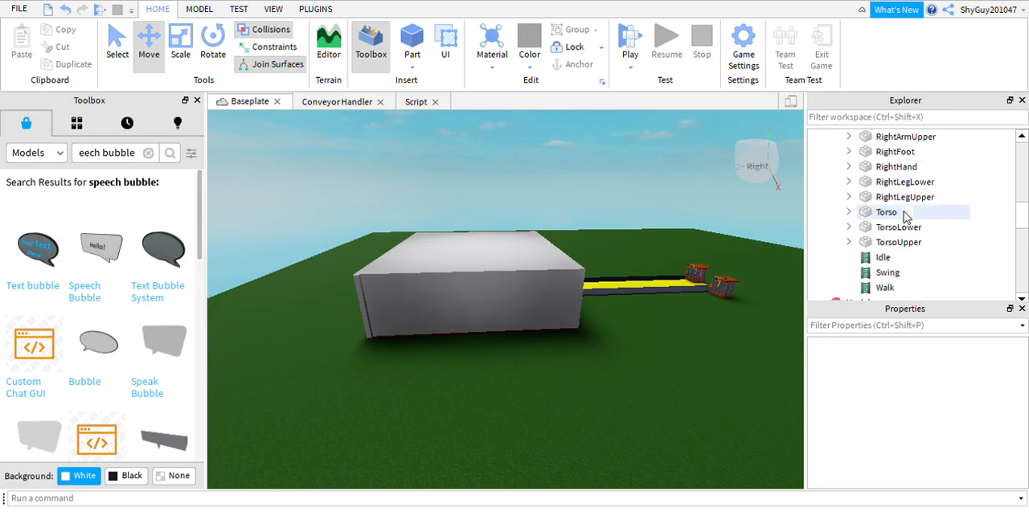
scroll(904, 219, "up", 5)
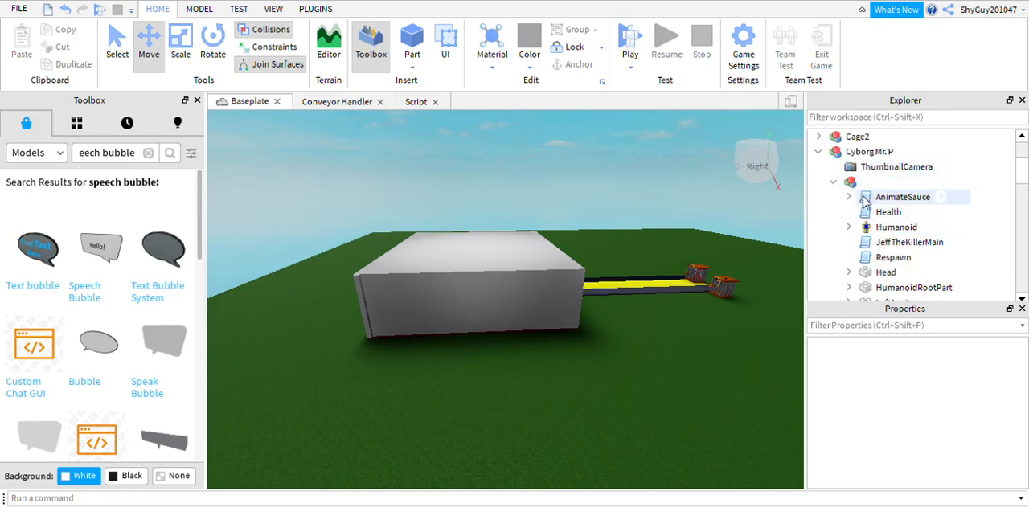
left_click(850, 197)
left_click(834, 182)
Raise Cage2 above the ground around Mr. P and scale the cage up.
right_click_drag(776, 211, 673, 255)
left_click(698, 275)
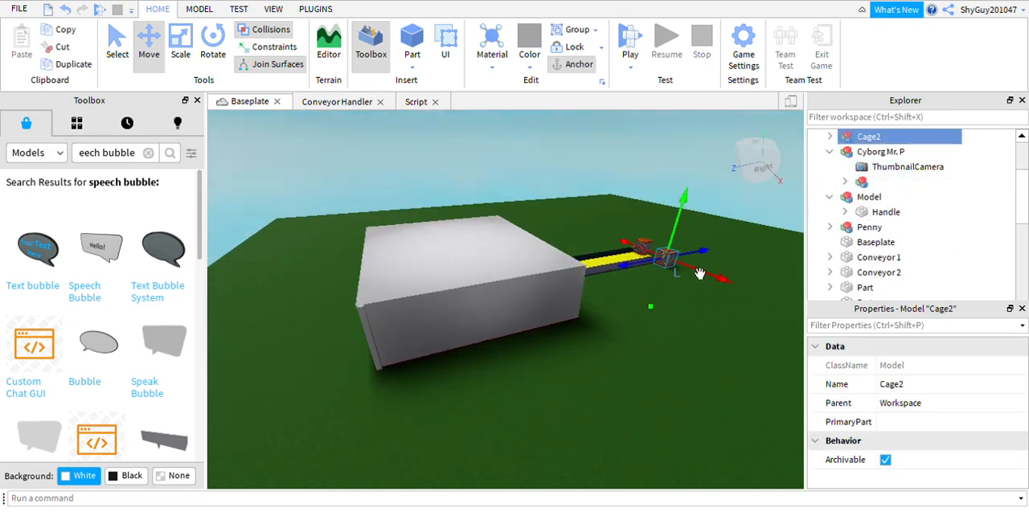
left_click_drag(700, 257, 548, 199)
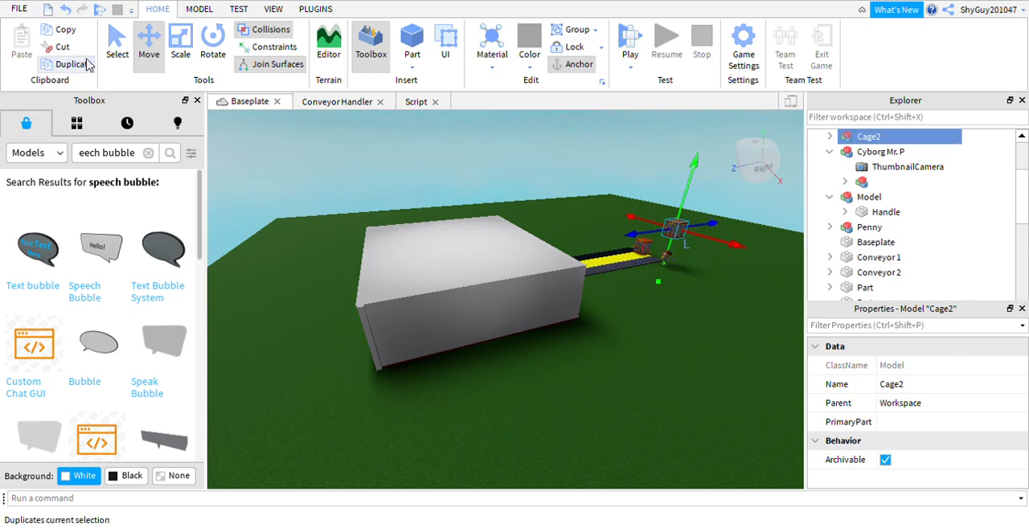
left_click(180, 44)
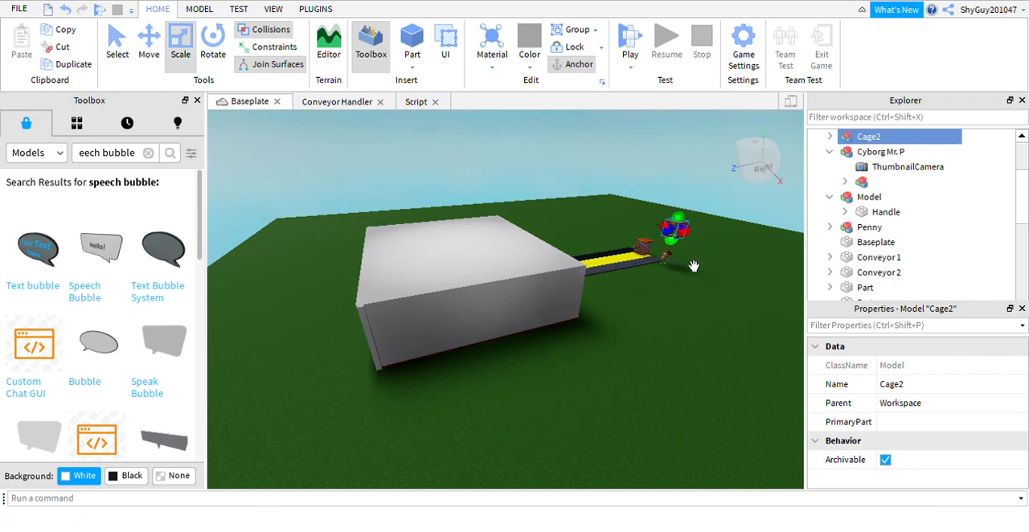
left_click_drag(694, 268, 684, 304)
right_click_drag(667, 284, 456, 193)
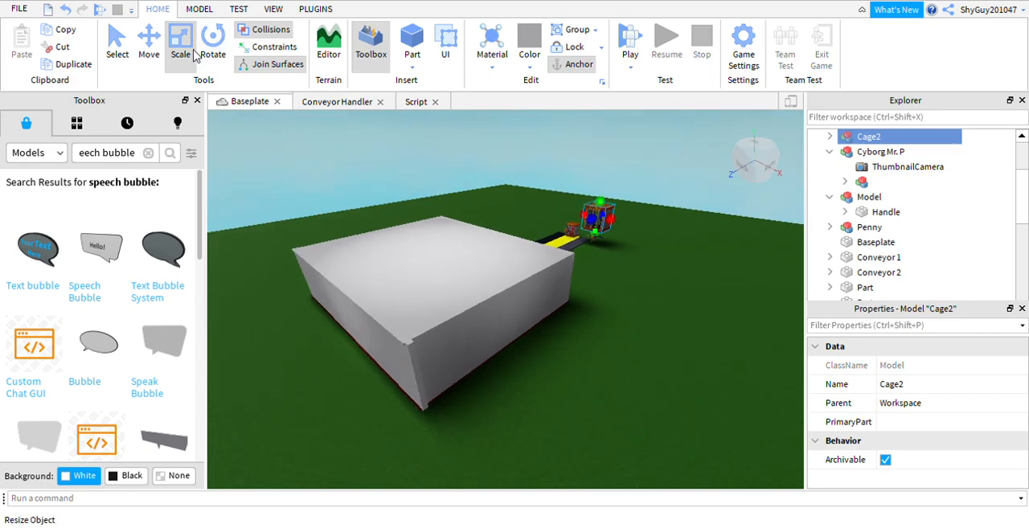
Lower the enlarged Cage2 back to the ground at the grey conveyor's end, with Collisions turned off.
key("ctrl+2")
right_click_drag(659, 238, 762, 272)
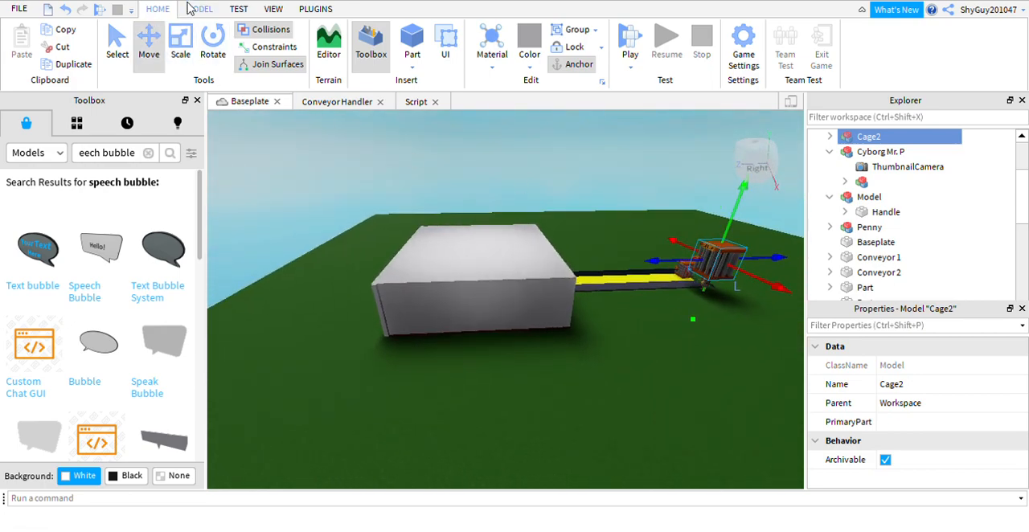
left_click_drag(720, 343, 721, 370)
right_click_drag(721, 370, 721, 376)
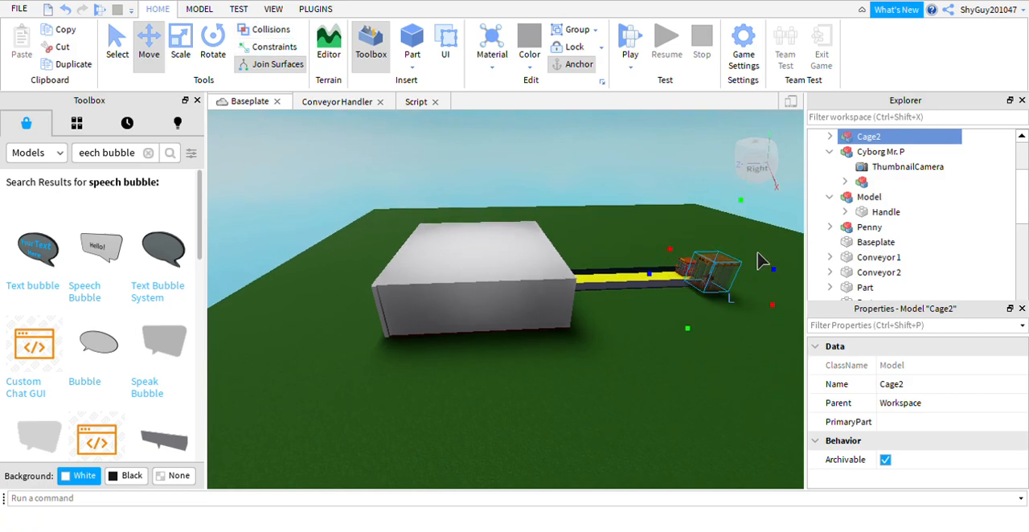
right_click_drag(745, 275, 715, 268)
left_click_drag(659, 243, 653, 238)
scroll(691, 214, "up", 1)
scroll(697, 157, "up", 2)
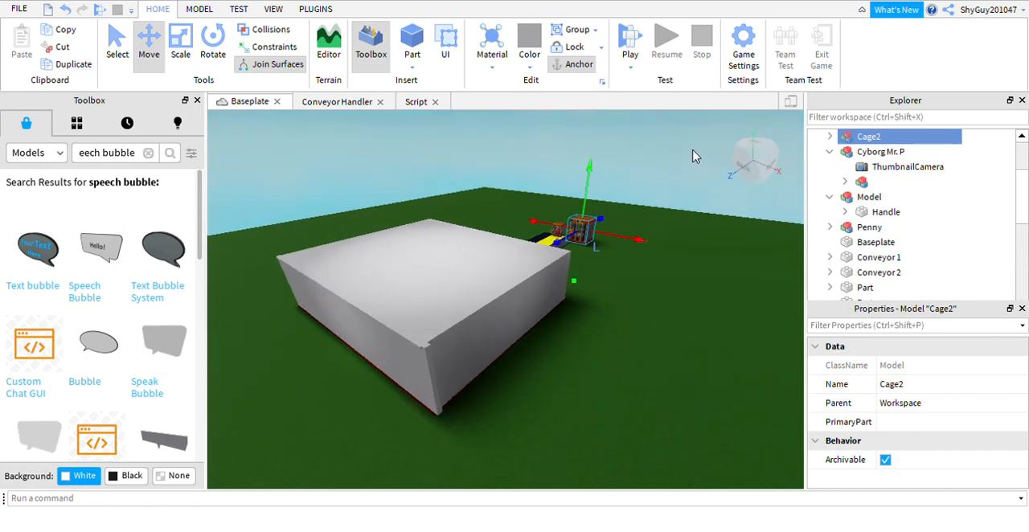
scroll(650, 182, "down", 2)
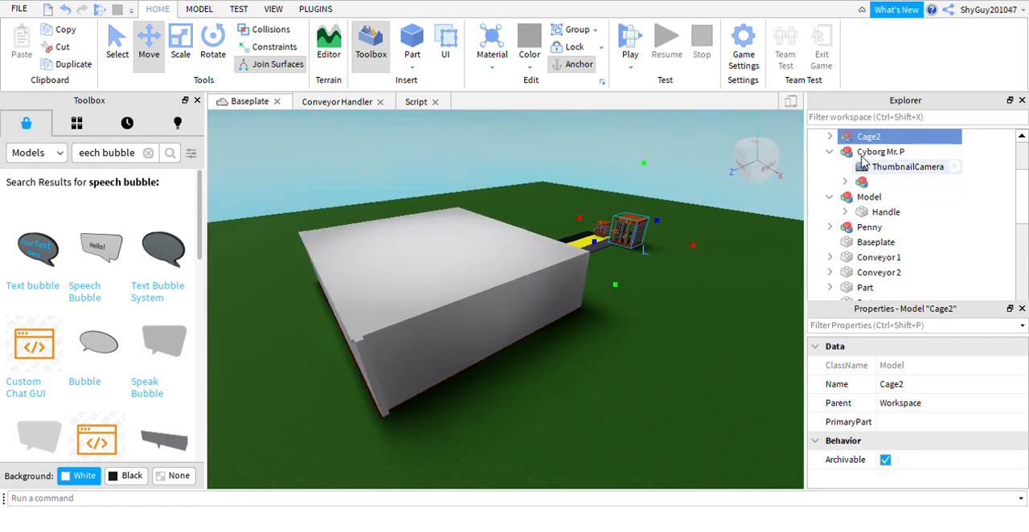
Raise Cyborg Mr. P so he stands on the floor of Cage2.
left_click(830, 152)
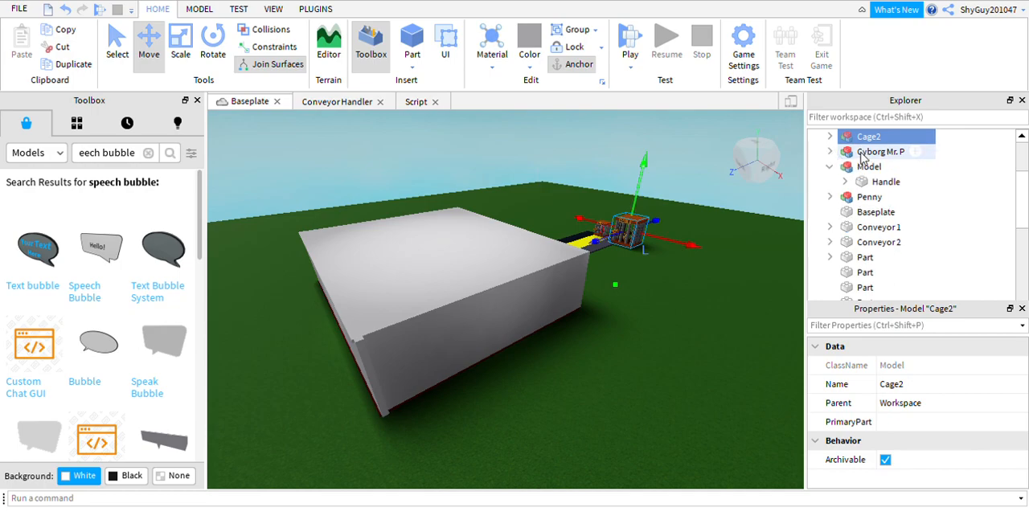
left_click(864, 152)
key("f")
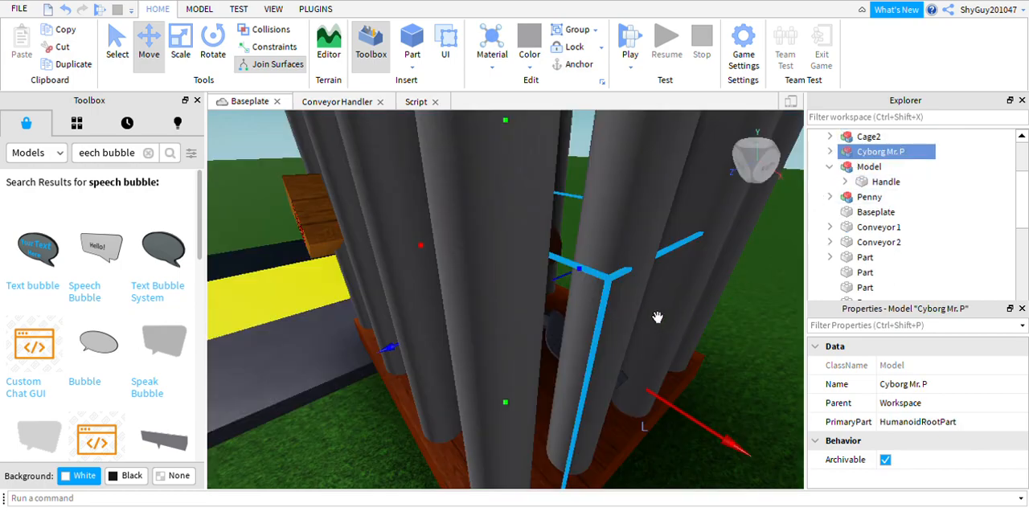
scroll(572, 274, "down", 5)
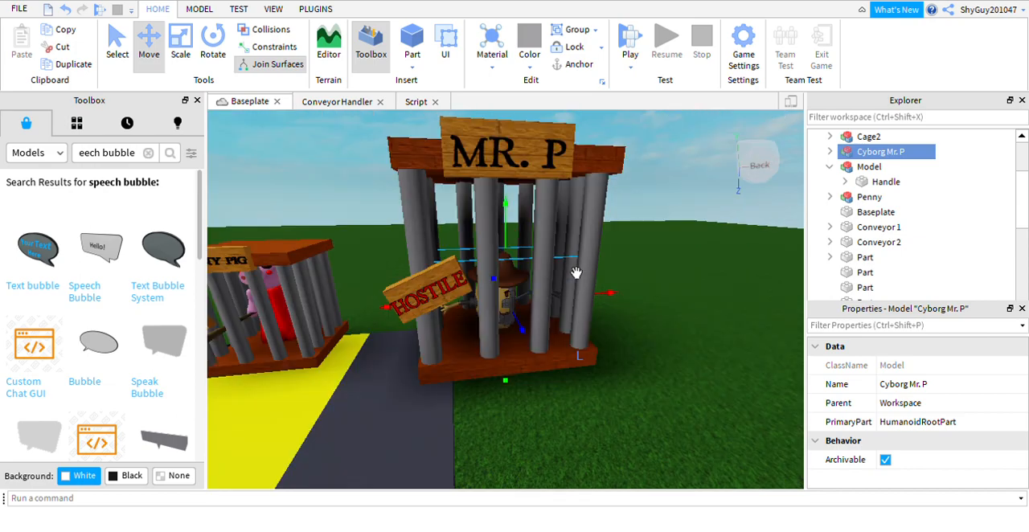
left_click_drag(527, 231, 529, 206)
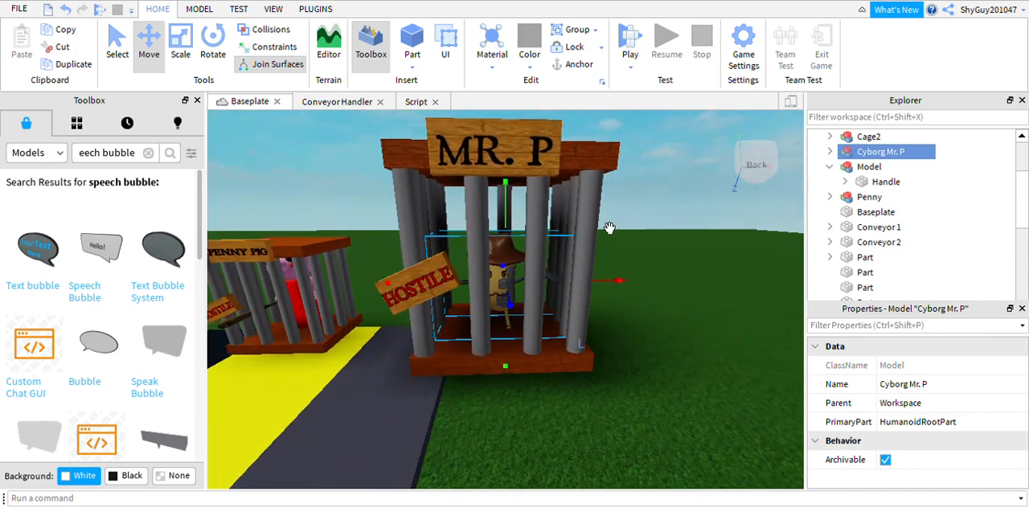
Scale Cyborg Mr. P up slightly inside his cage.
left_click(186, 46)
left_click(542, 229)
left_click(532, 271)
left_click_drag(531, 232, 535, 224)
right_click_drag(447, 230, 308, 294)
Raise the Penny Pig cage off the yellow conveyor and scale it up.
left_click(334, 268)
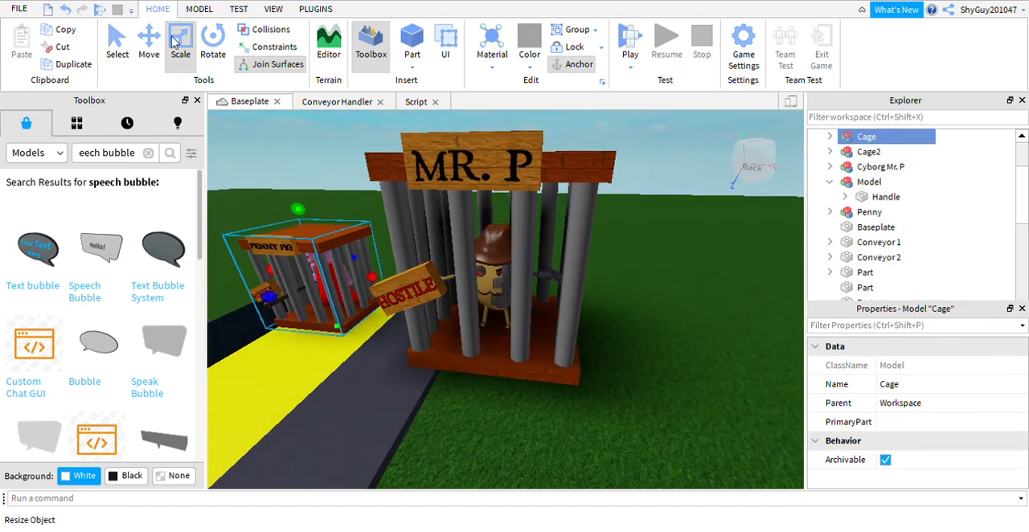
key("ctrl+2")
left_click_drag(324, 233, 315, 182)
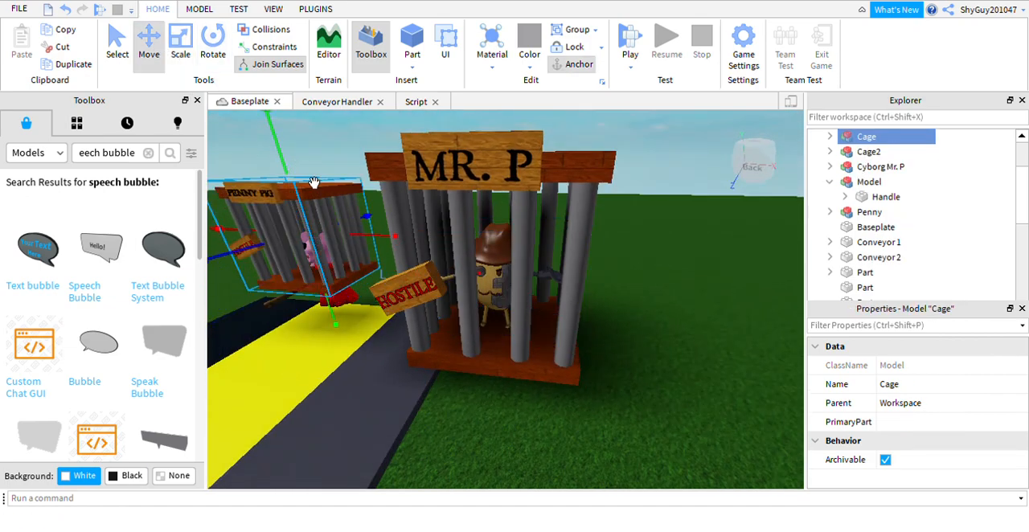
left_click(182, 50)
right_click_drag(276, 133, 275, 133)
left_click_drag(276, 179, 250, 148)
right_click_drag(333, 205, 336, 203)
left_click_drag(293, 146, 279, 121)
Lower the enlarged Penny Pig cage back down to the yellow conveyor's end around the character.
left_click(148, 49)
left_click_drag(351, 343, 344, 390)
right_click_drag(342, 341, 342, 341)
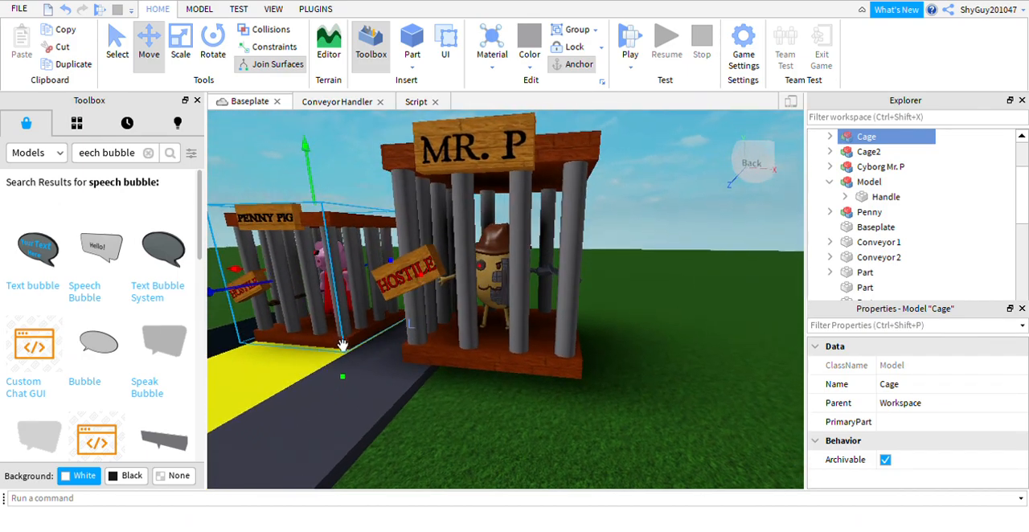
left_click(365, 181)
right_click_drag(363, 179, 363, 179)
Lower Cage2 slightly onto the grass and move Cyborg Mr. P down to match its floor.
left_click(565, 381)
left_click_drag(515, 393, 523, 419)
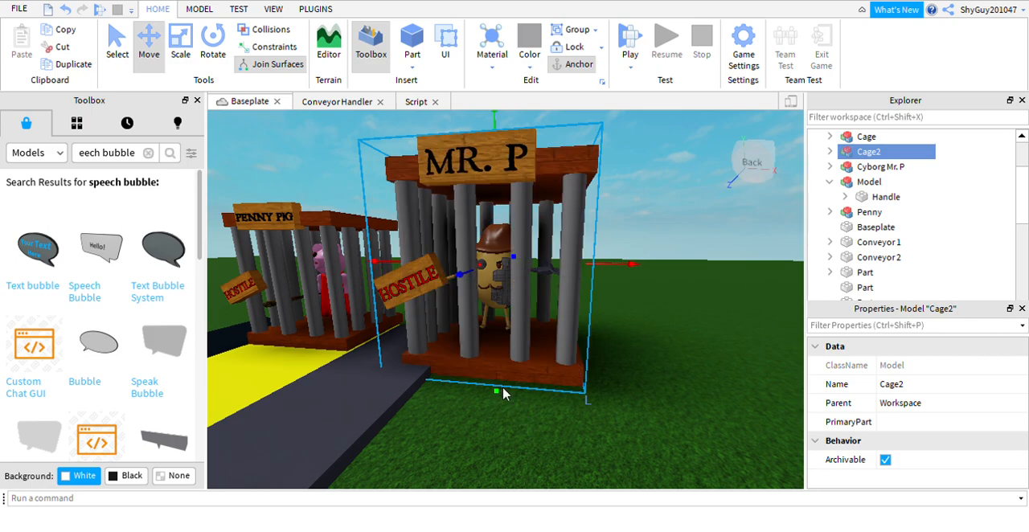
left_click(525, 299)
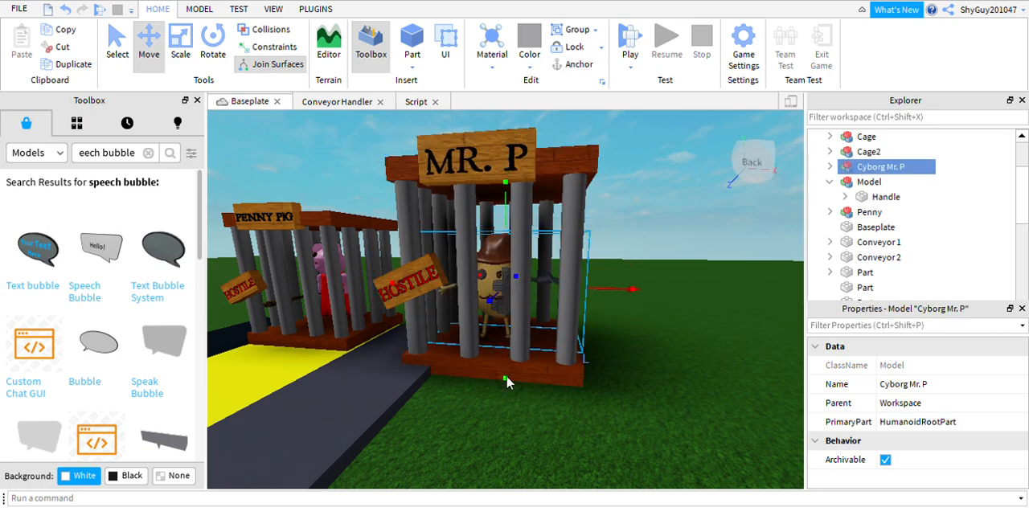
Clear the selection, collapse the Workspace hierarchy, and look over the enlarged cages, conveyors and spawn room.
left_click(646, 207)
mouse_move(645, 207)
right_mouse_down()
mouse_move(613, 209)
mouse_move(626, 210)
right_mouse_up()
scroll(640, 213, "down", 6)
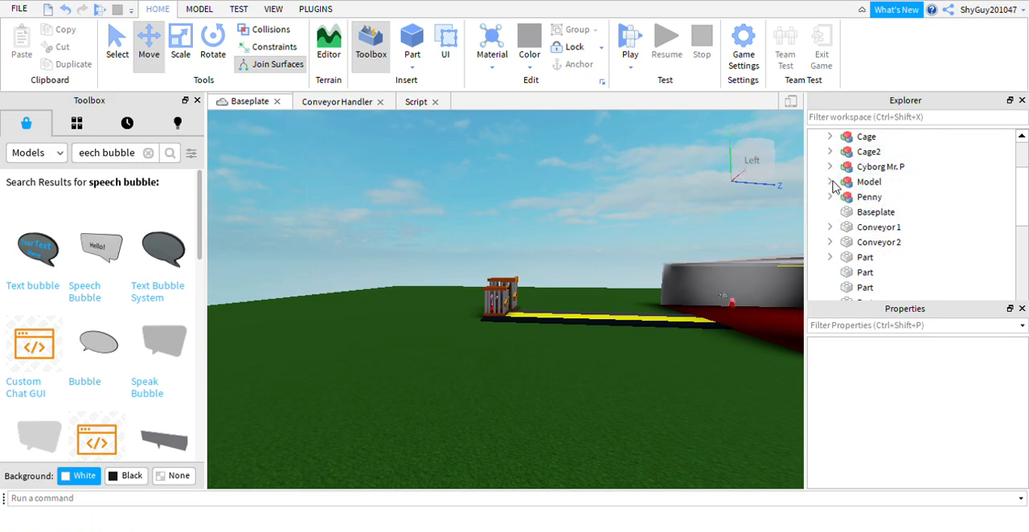
scroll(833, 186, "up", 2)
left_click(814, 136)
right_click_drag(579, 213, 606, 236)
right_click_drag(598, 310, 574, 288)
right_click_drag(609, 262, 610, 261)
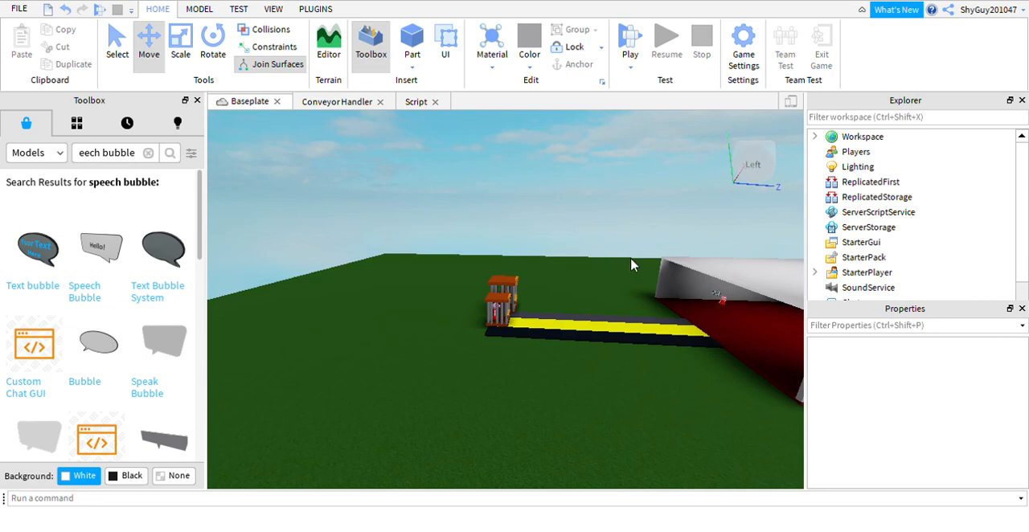